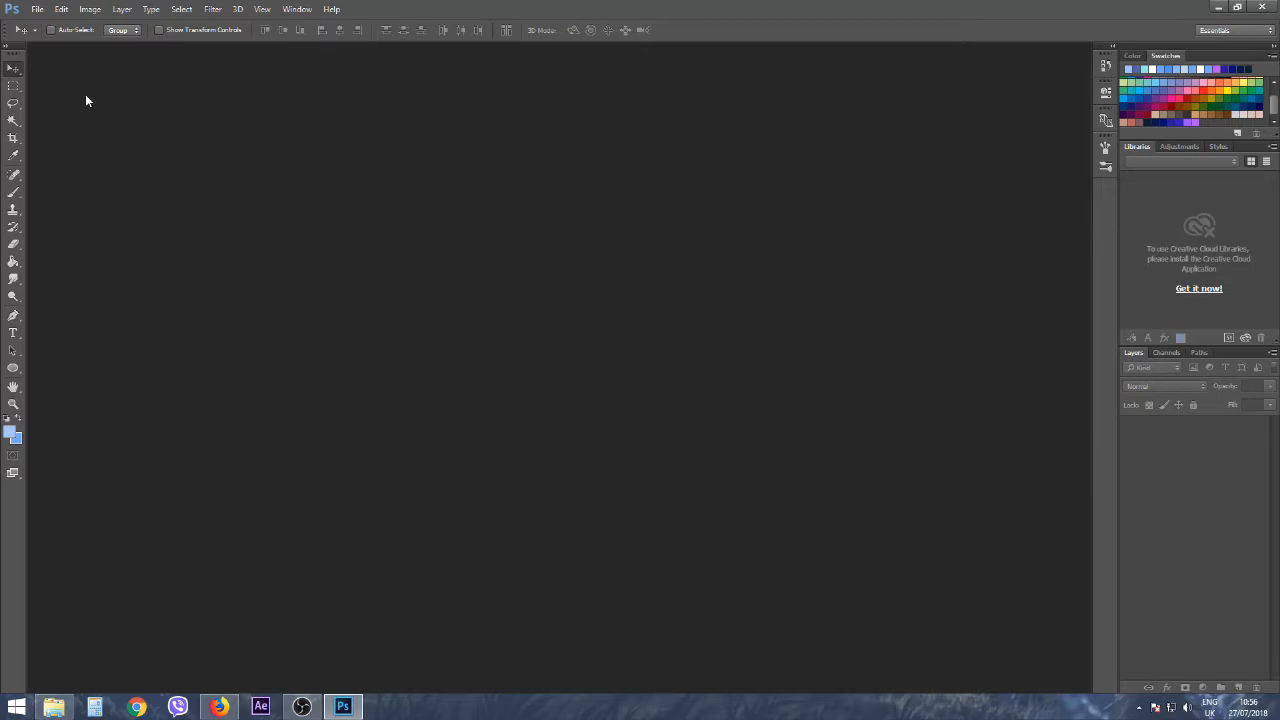
Create a new 1920 x 1080 pixel document named Landscape with transparent background contents.
left_click(37, 11)
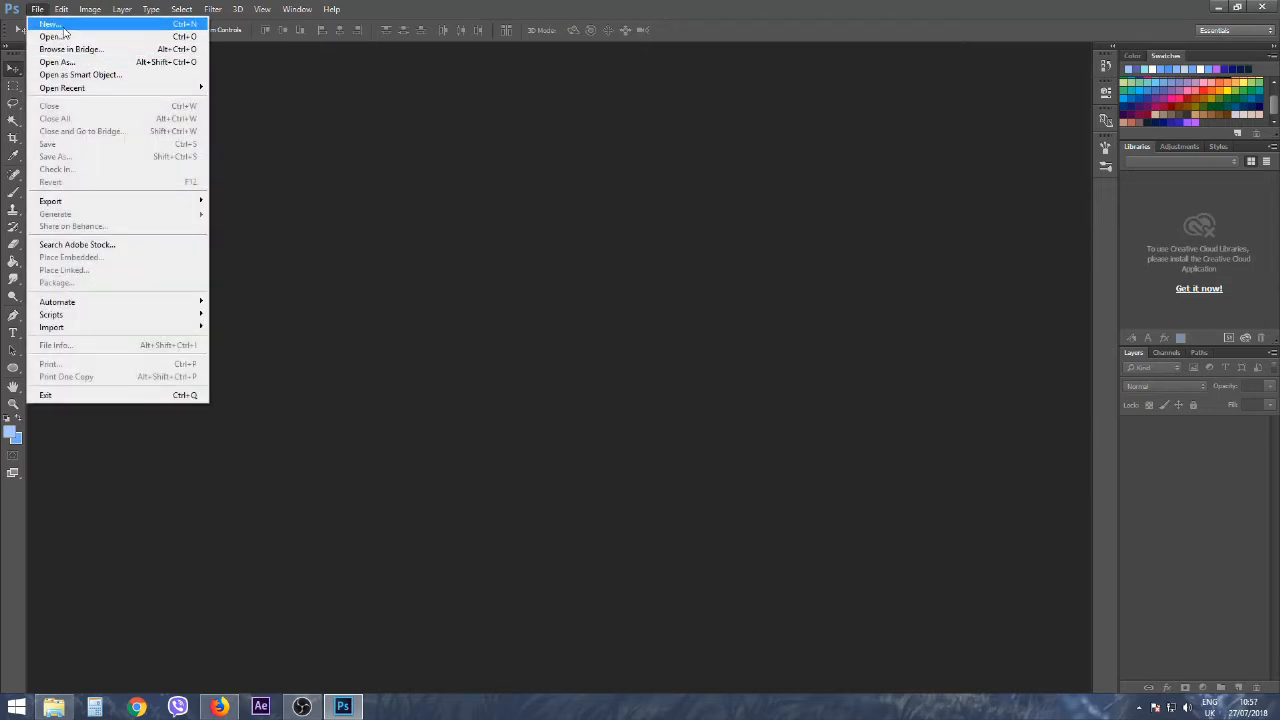
left_click(62, 28)
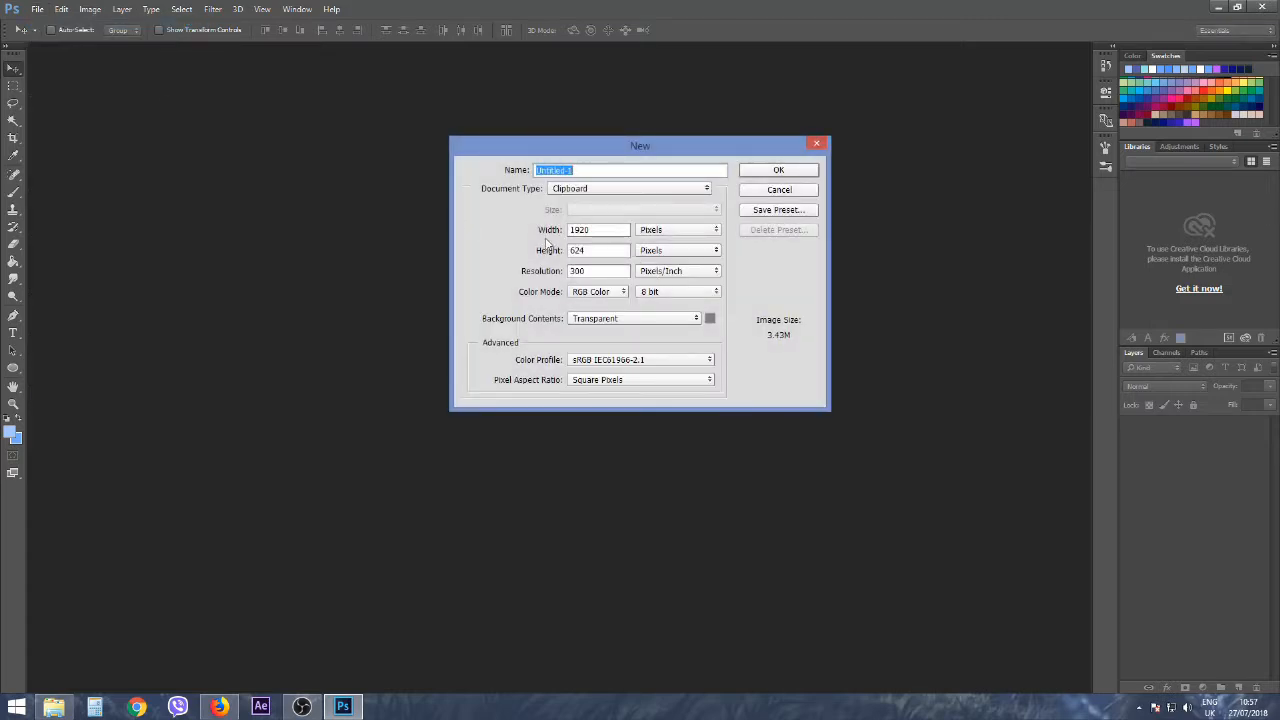
double_click(594, 251)
type("1080")
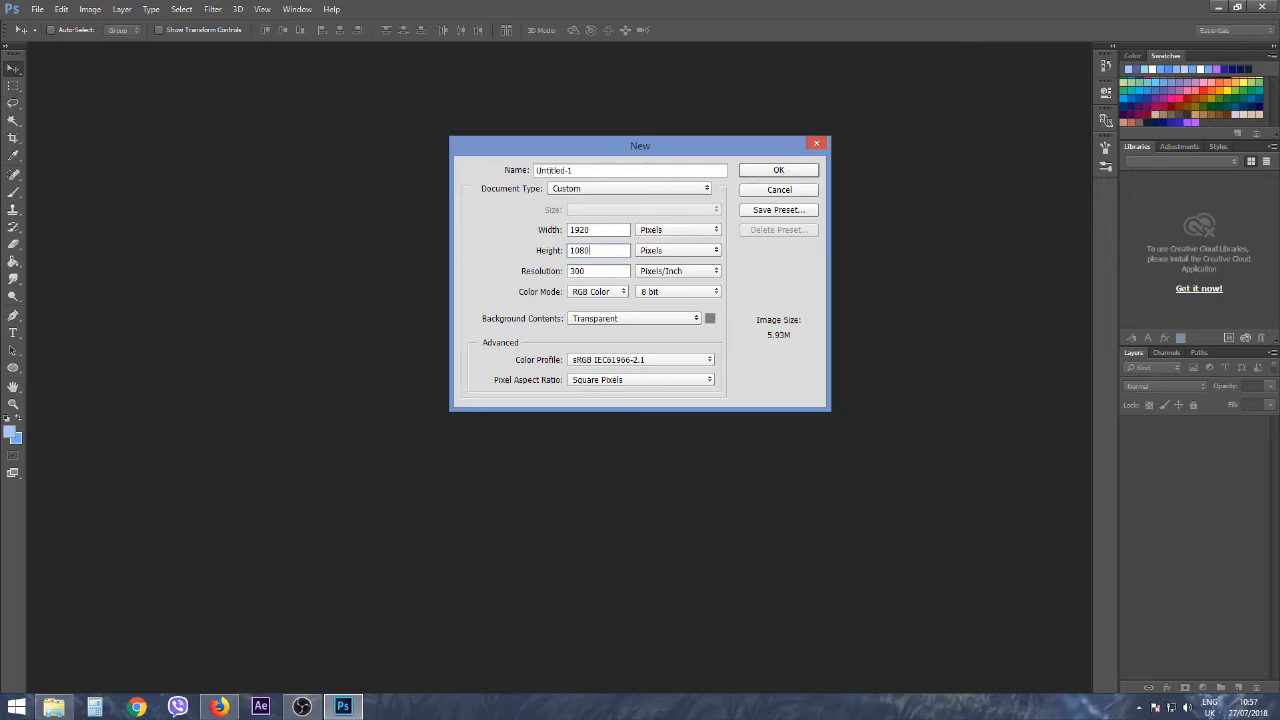
double_click(579, 171)
type("Landscape")
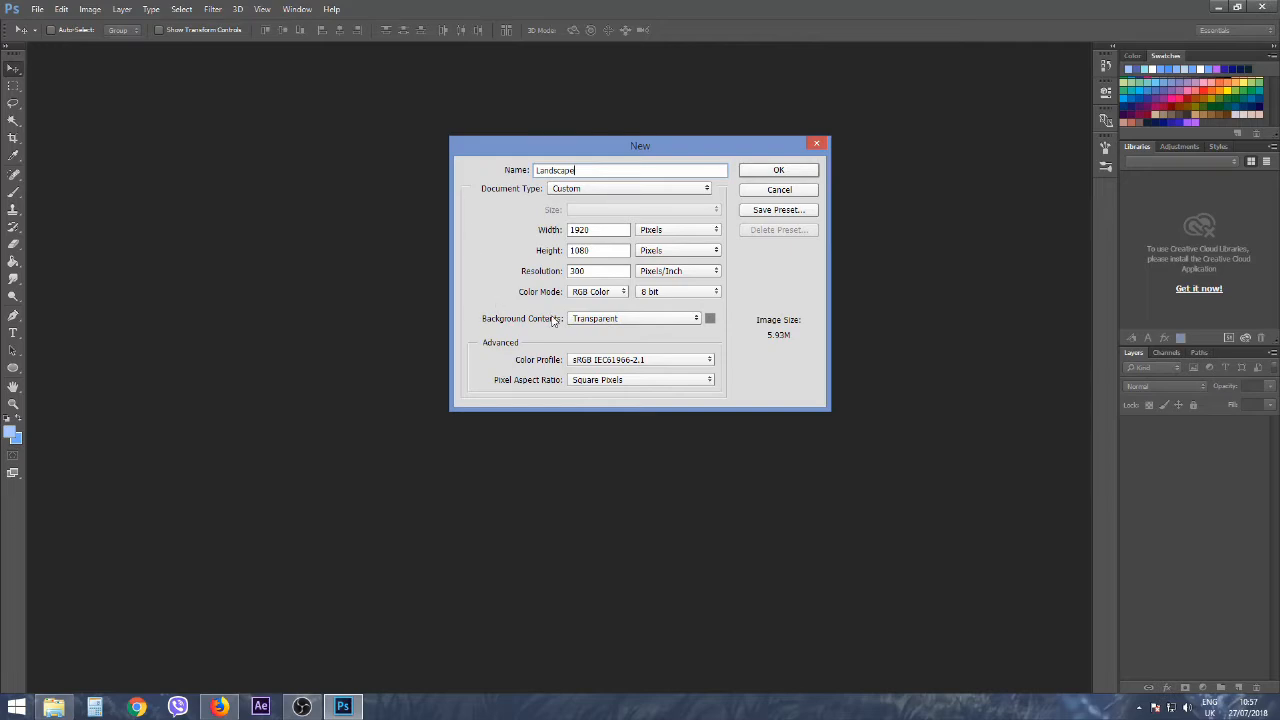
left_click(594, 319)
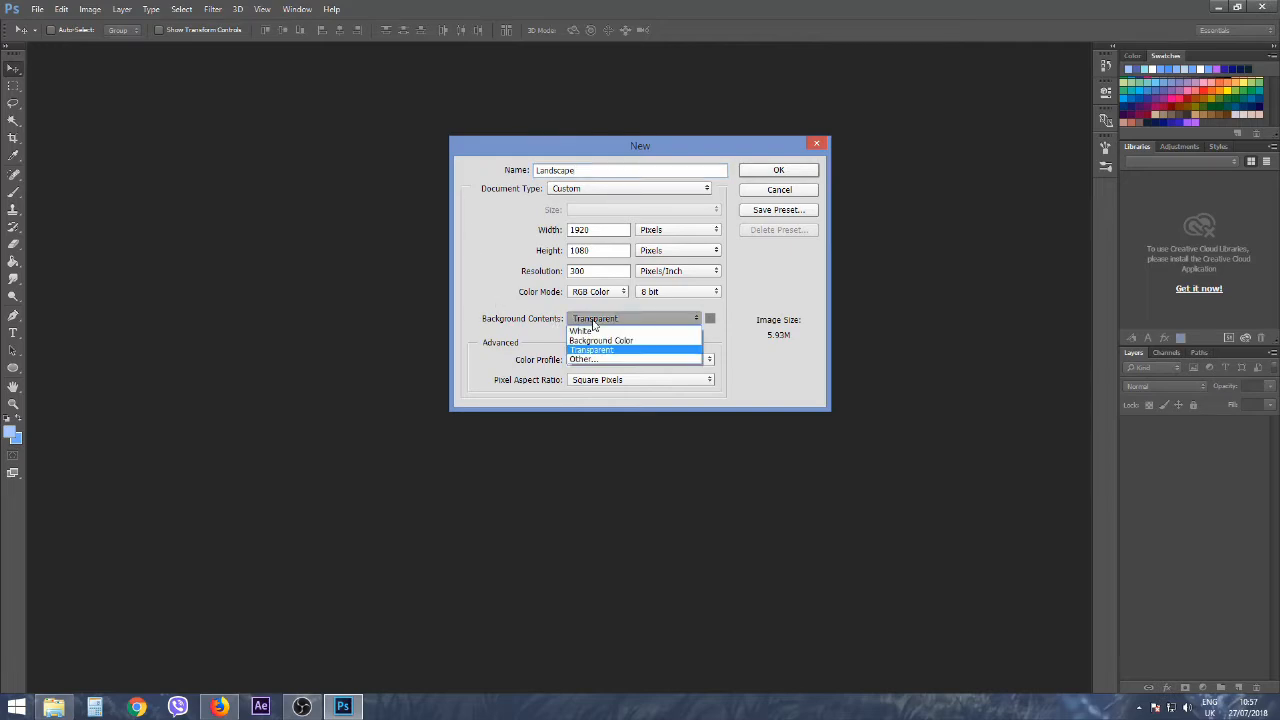
left_click(594, 323)
key("Return")
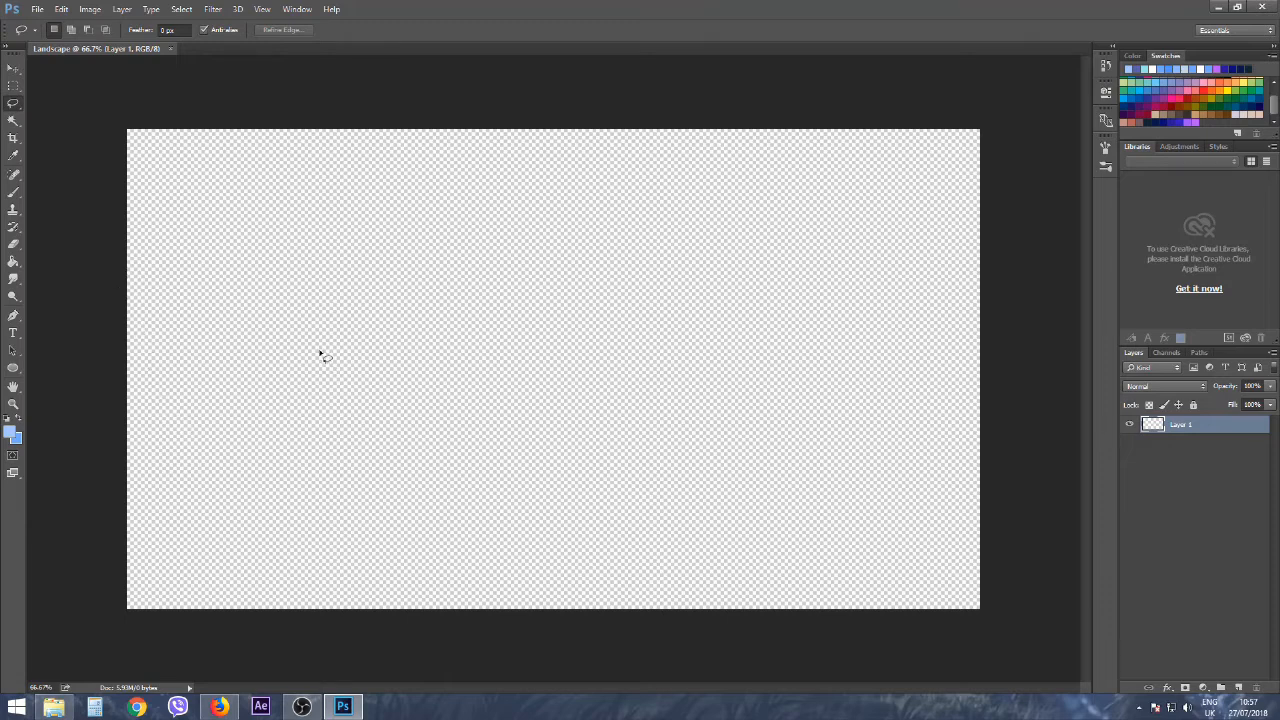
Rename the document's only layer to BG and add a new empty layer above it.
right_click(1178, 425)
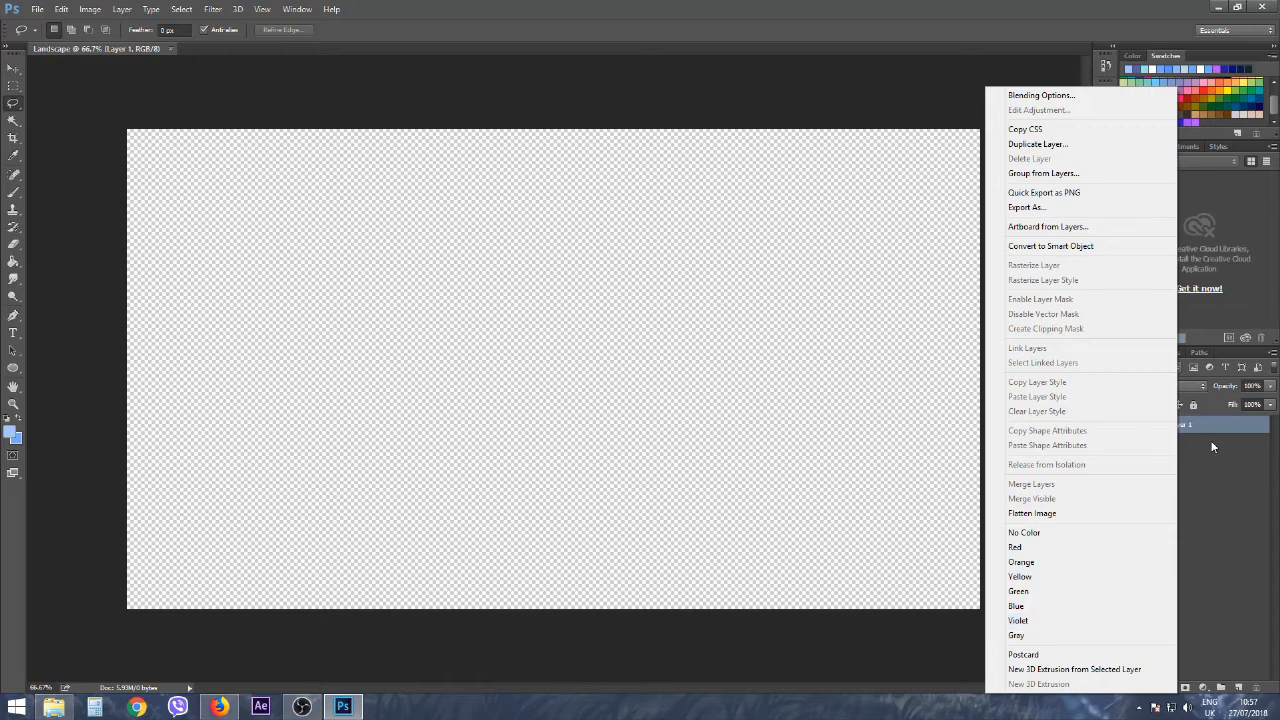
left_click(1190, 427)
double_click(1188, 426)
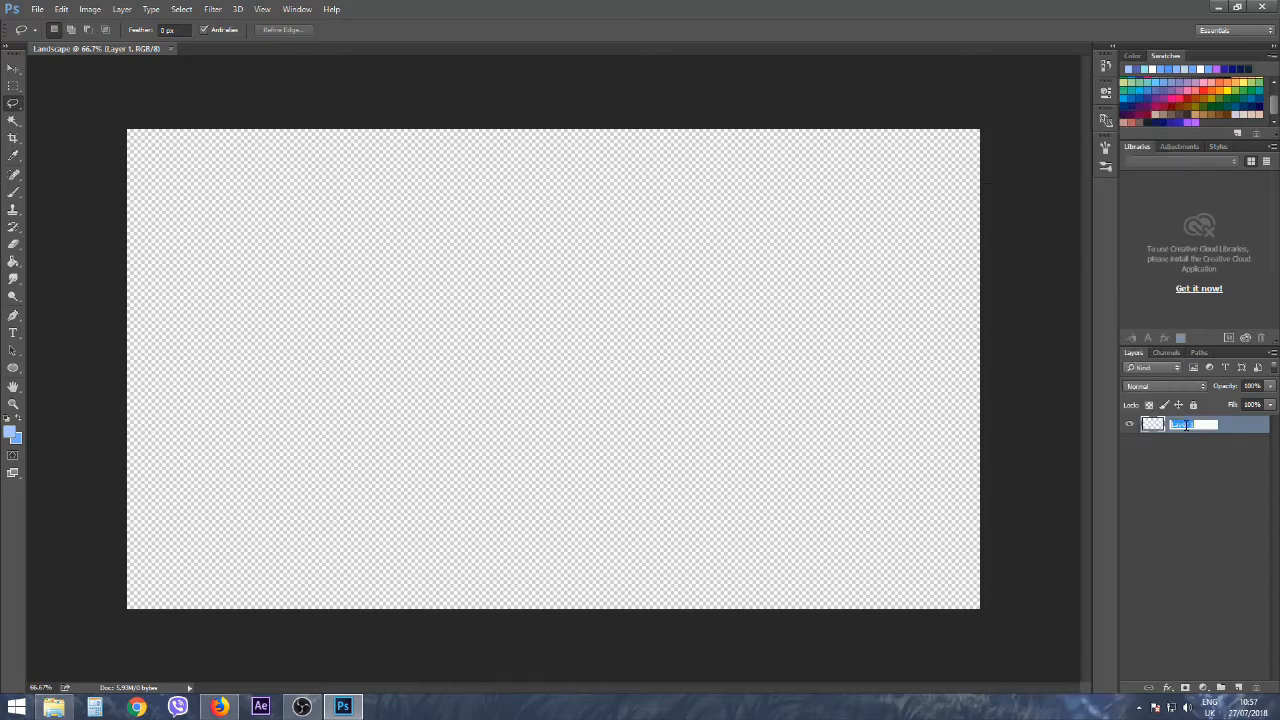
type("BG")
key("Return")
left_click(1238, 688)
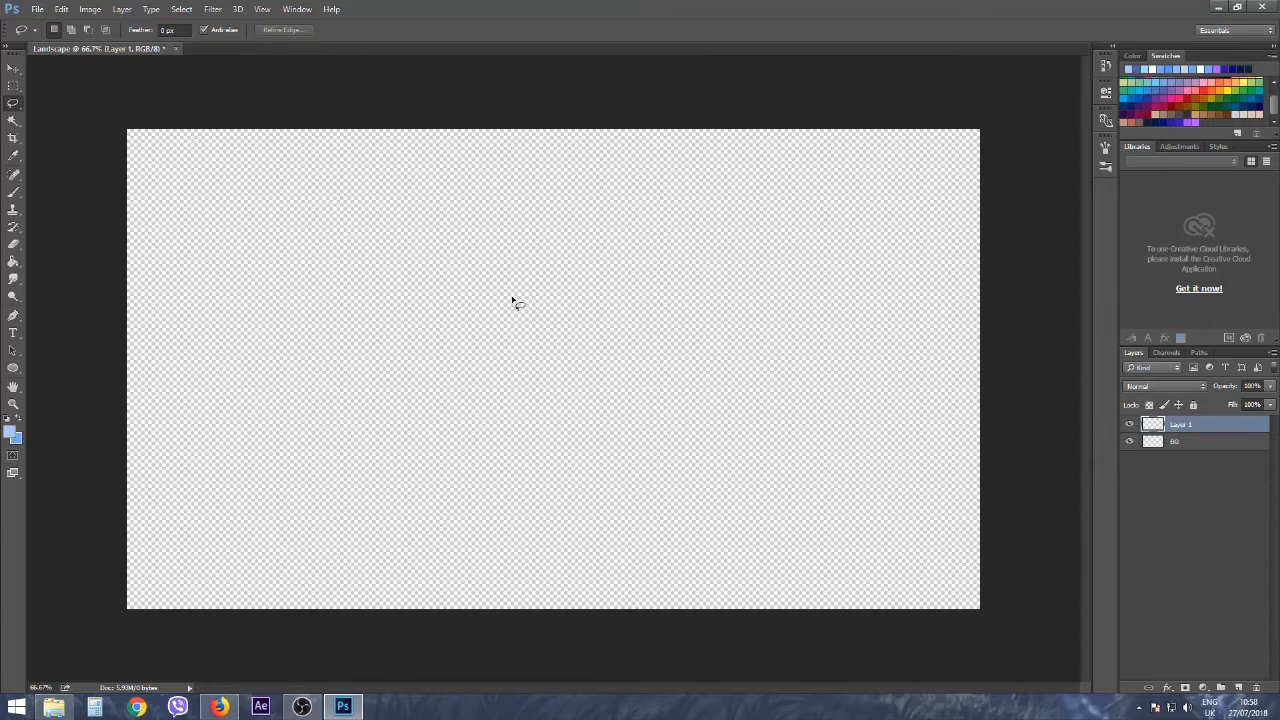
Outline a gently sloping hill across the canvas bottom with the Lasso, fill it with dark blue-green on Layer 1, and deselect.
left_click(1147, 121)
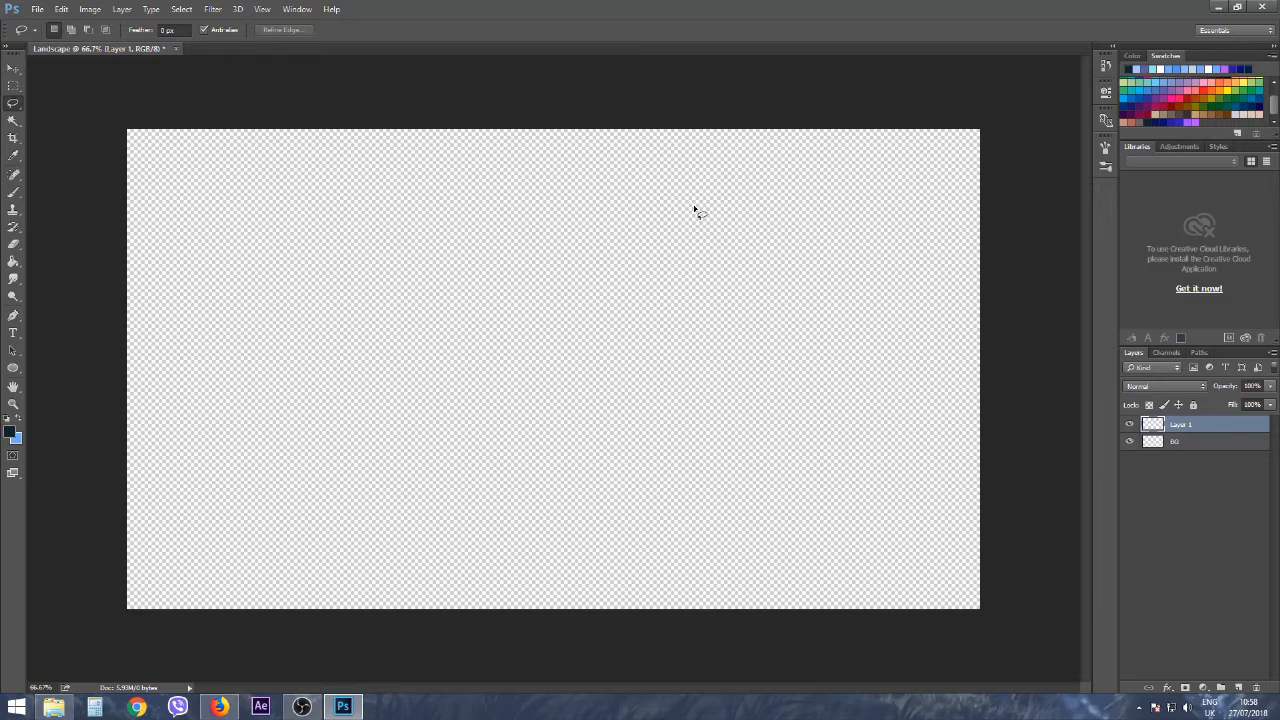
key("alt")
mouse_move(119, 461)
left_mouse_down()
mouse_move(541, 552)
mouse_move(894, 523)
mouse_move(1014, 434)
mouse_move(1006, 609)
mouse_move(766, 640)
mouse_move(557, 646)
mouse_move(274, 650)
mouse_move(86, 623)
mouse_move(71, 503)
mouse_move(128, 466)
mouse_move(116, 469)
left_mouse_up()
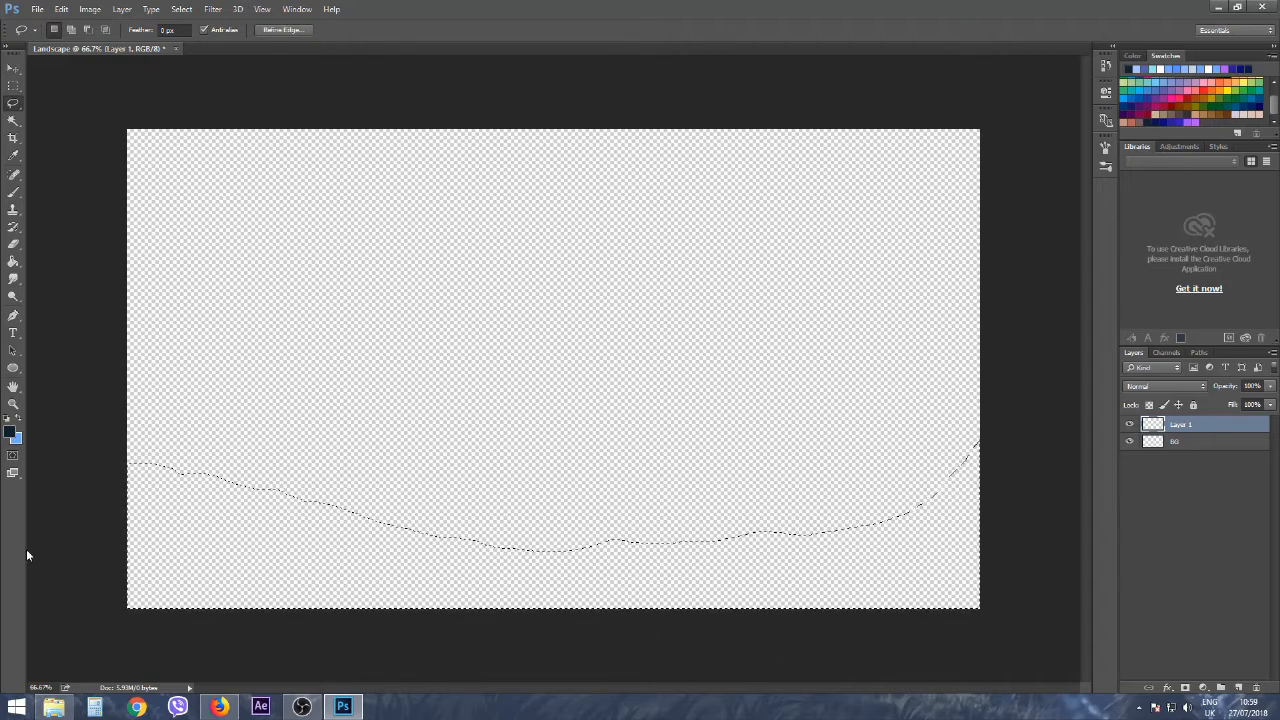
left_click(12, 262)
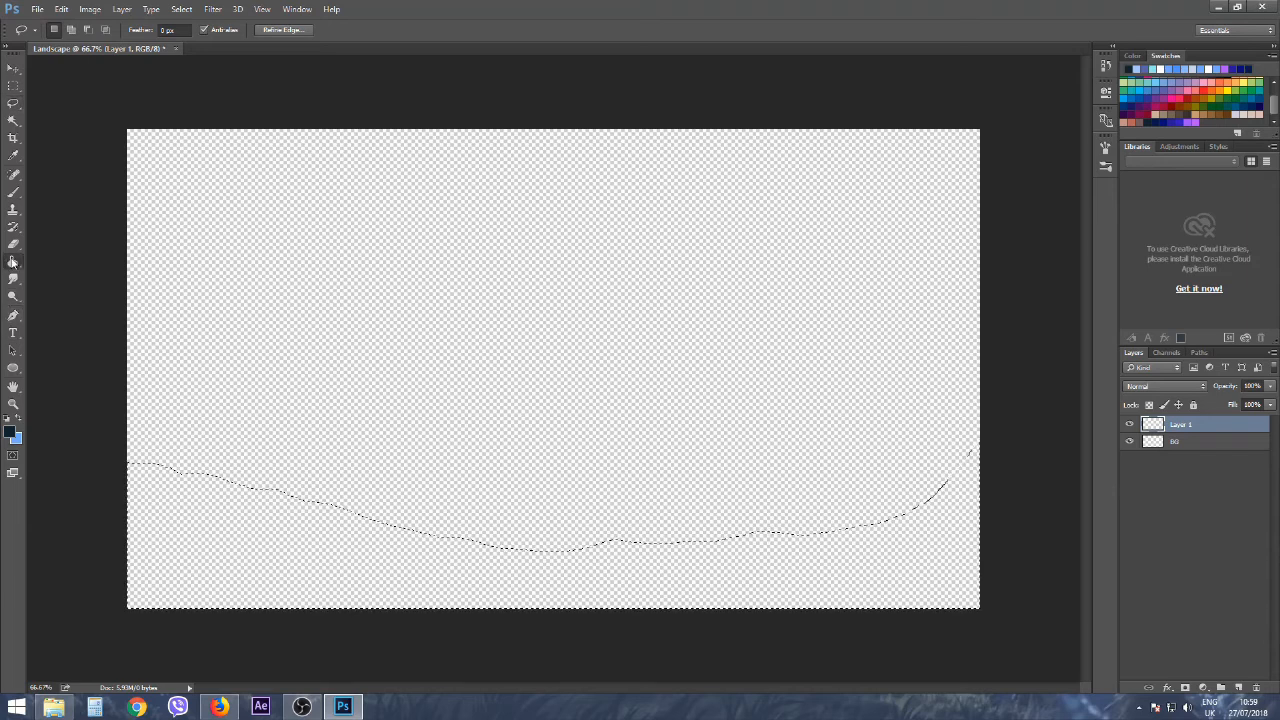
left_click(243, 545)
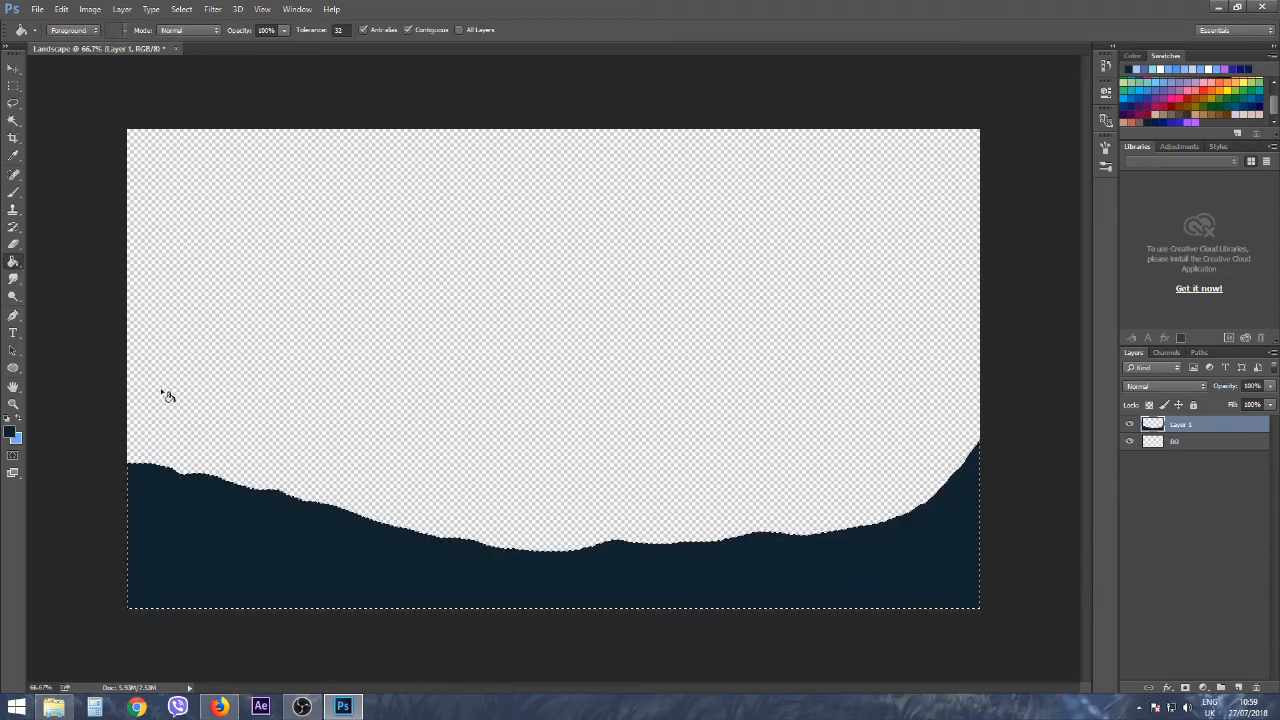
key("ctrl+d")
left_click(13, 85)
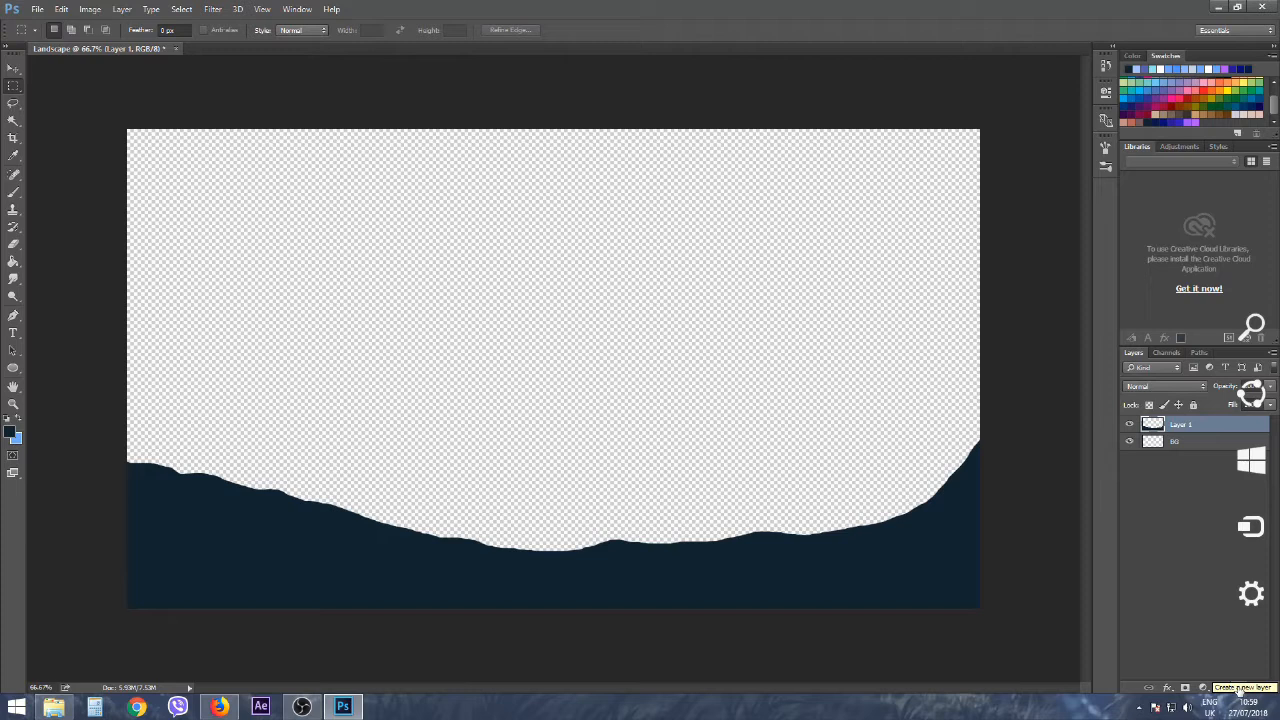
Add a new layer between Layer 1 and BG and choose a dark navy swatch as the foreground colour.
left_click(1238, 688)
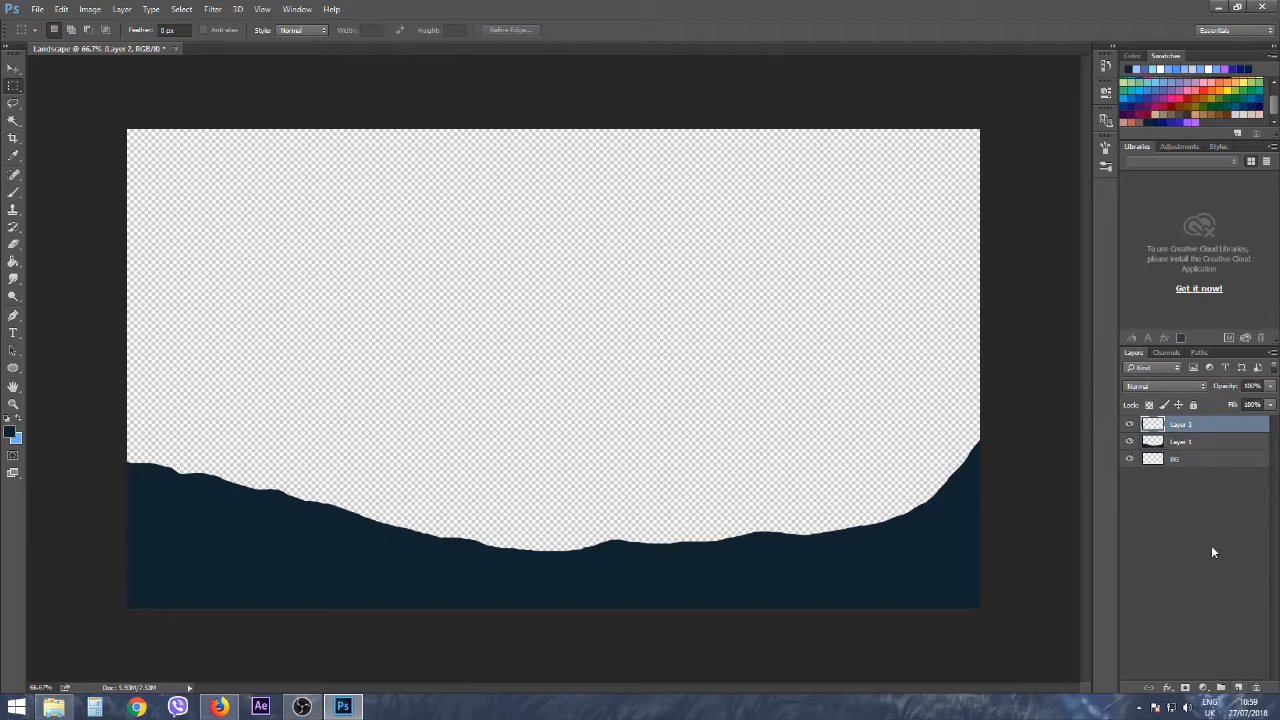
left_click(1187, 442, "shift")
left_click_drag(1187, 442, 1187, 447)
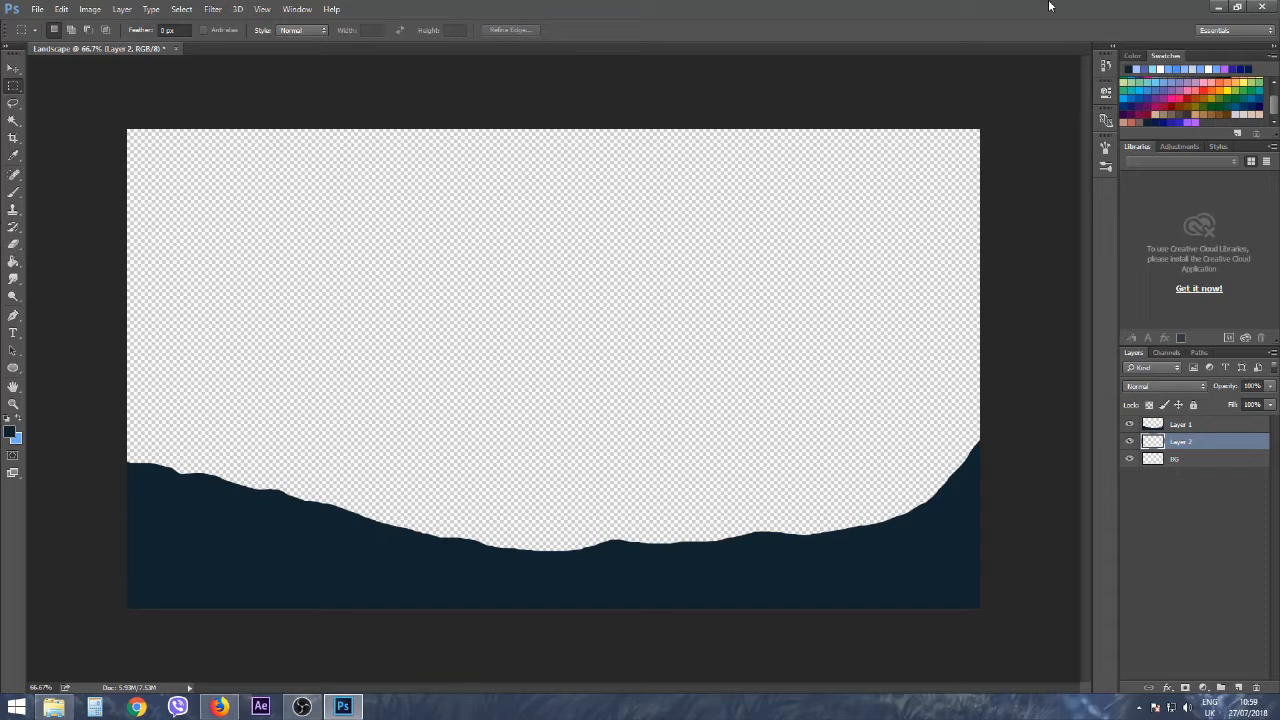
left_click(1158, 115)
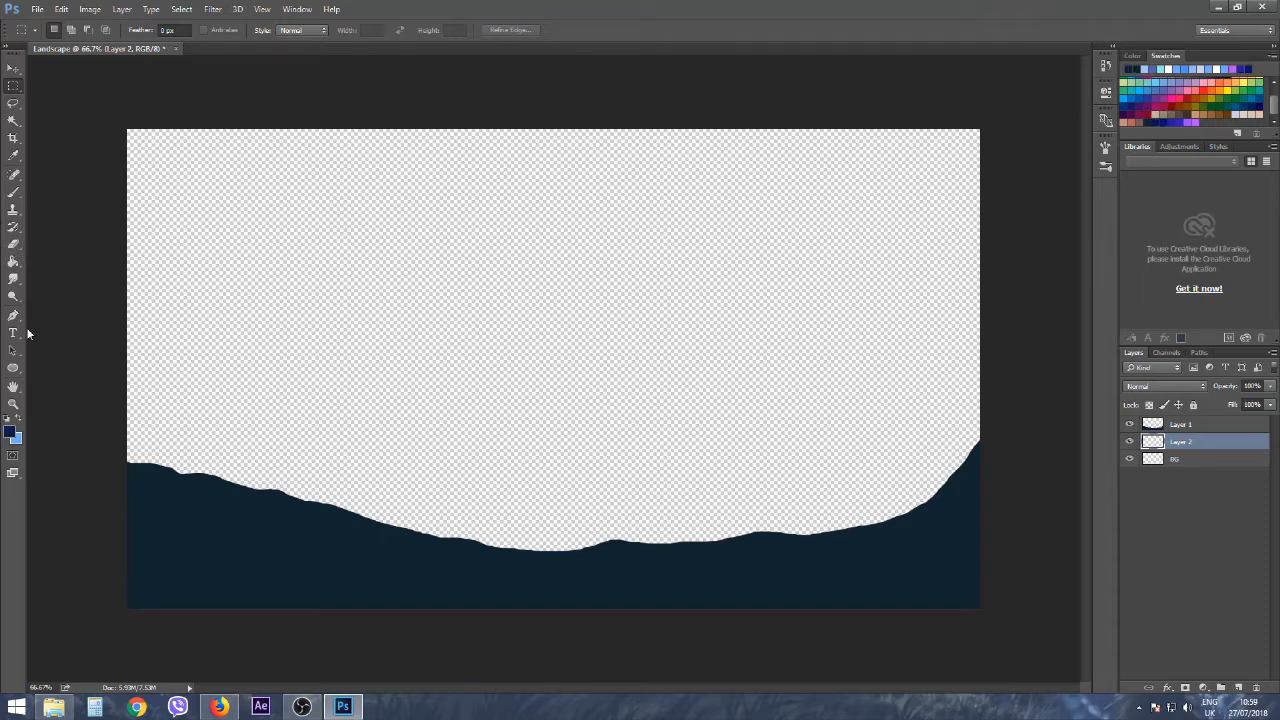
Lasso a bumpier ridge rising slightly above the first hill, fill it with the navy foreground colour on Layer 2, and deselect.
left_click(13, 105)
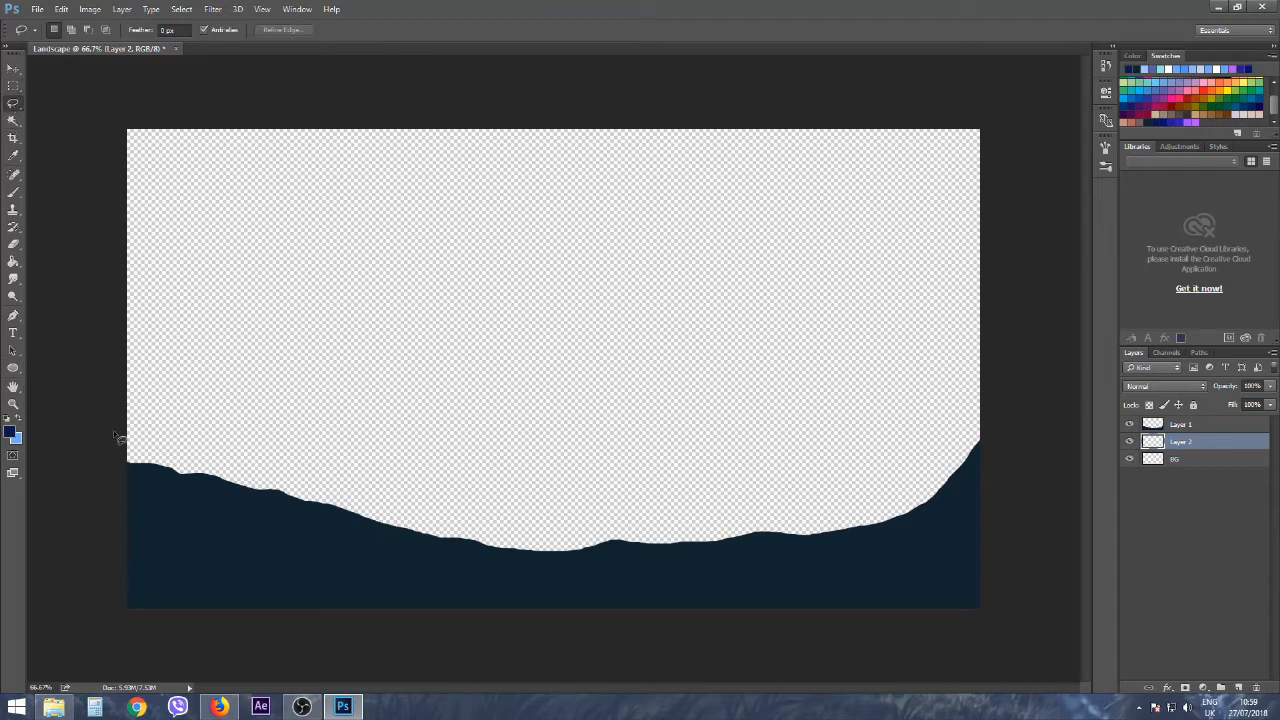
mouse_move(114, 437)
left_mouse_down()
mouse_move(524, 556)
mouse_move(559, 541)
mouse_move(731, 547)
mouse_move(796, 517)
mouse_move(848, 516)
mouse_move(879, 492)
mouse_move(918, 492)
mouse_move(955, 465)
mouse_move(1001, 458)
mouse_move(1039, 481)
mouse_move(1021, 581)
mouse_move(918, 657)
mouse_move(325, 697)
mouse_move(53, 663)
mouse_move(35, 591)
mouse_move(51, 503)
mouse_move(105, 441)
left_mouse_up()
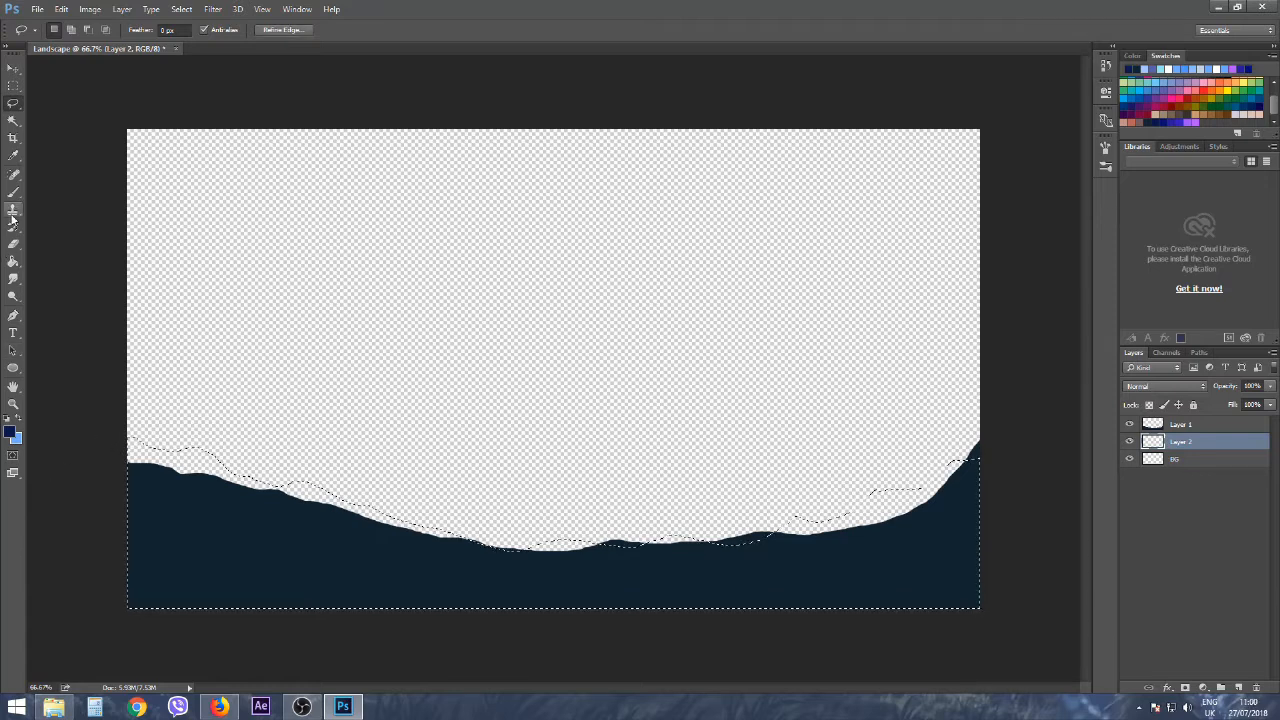
left_click(13, 261)
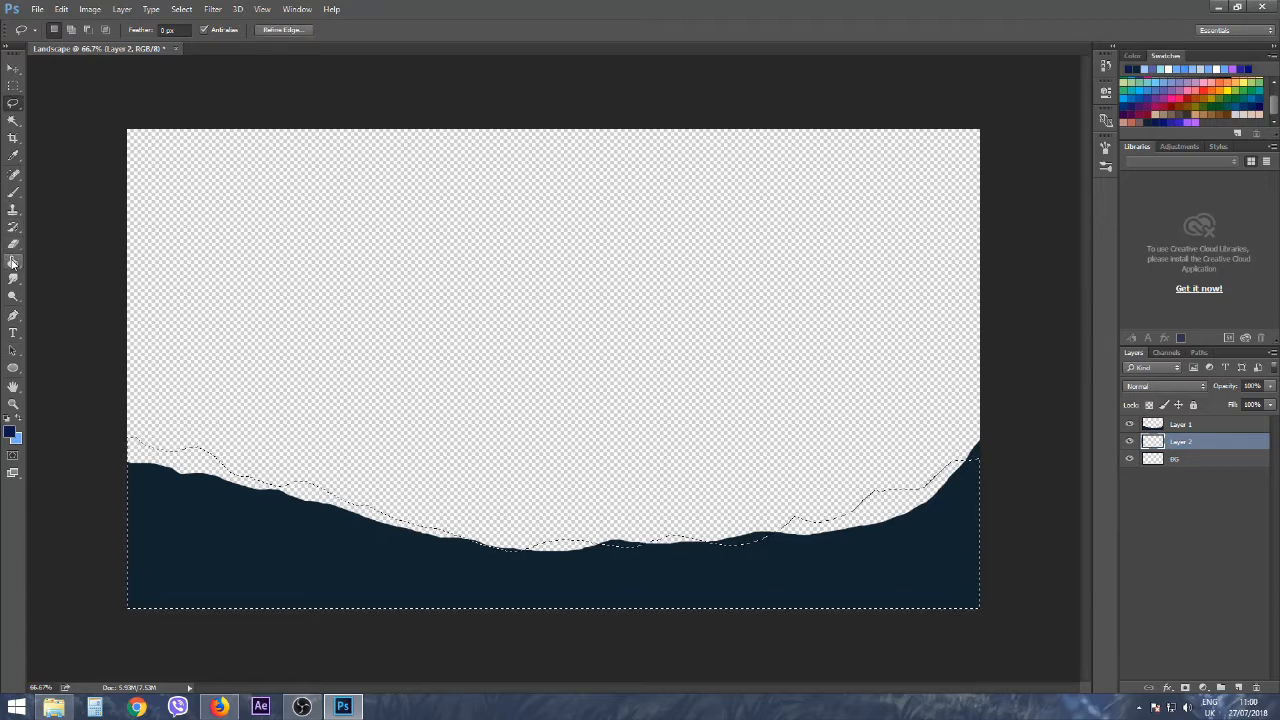
left_click(211, 469)
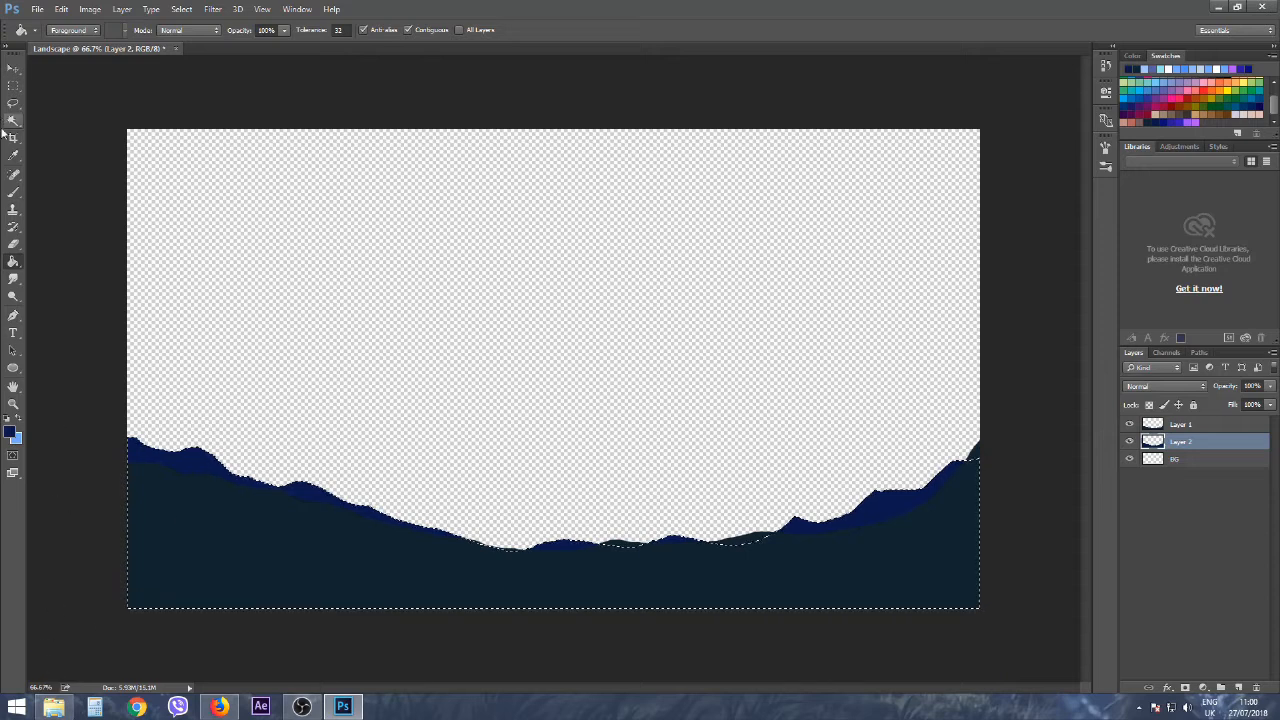
left_click(13, 86)
key("ctrl+d")
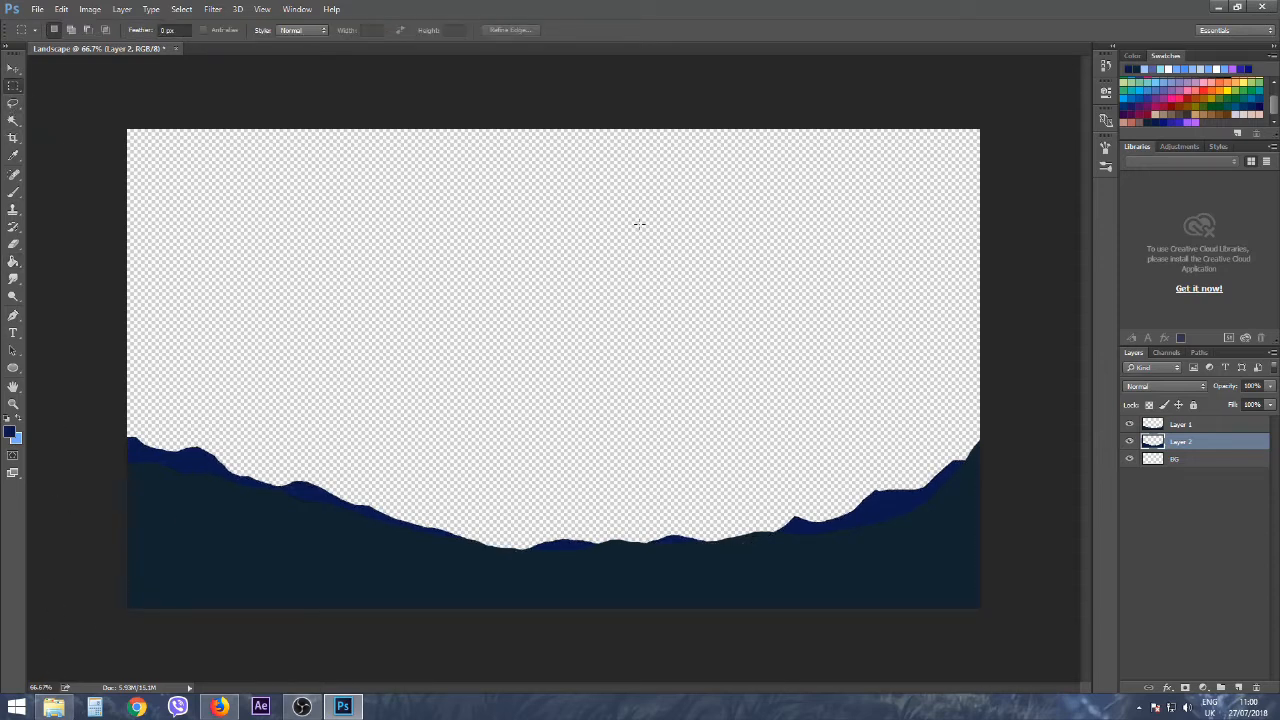
Add a new layer between Layer 2 and BG and choose a brighter navy blue swatch as the foreground colour.
left_click(1238, 688)
left_click_drag(1189, 442, 1190, 467)
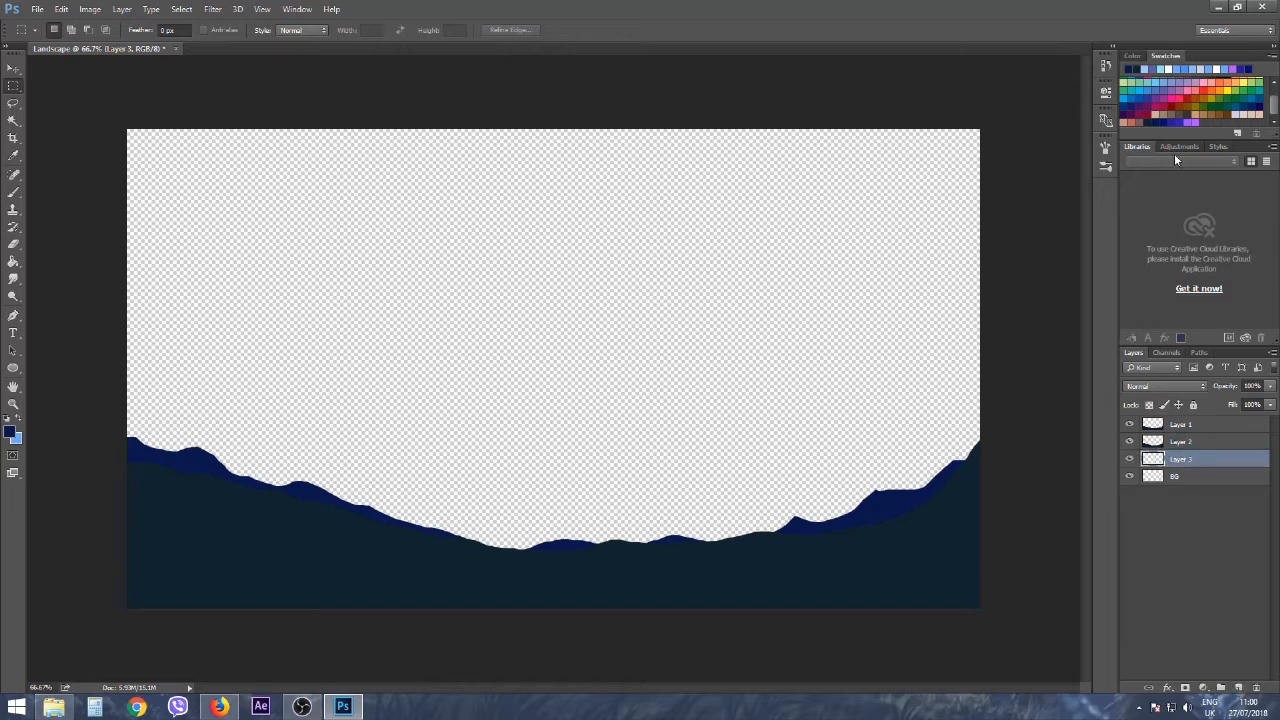
left_click(1161, 120)
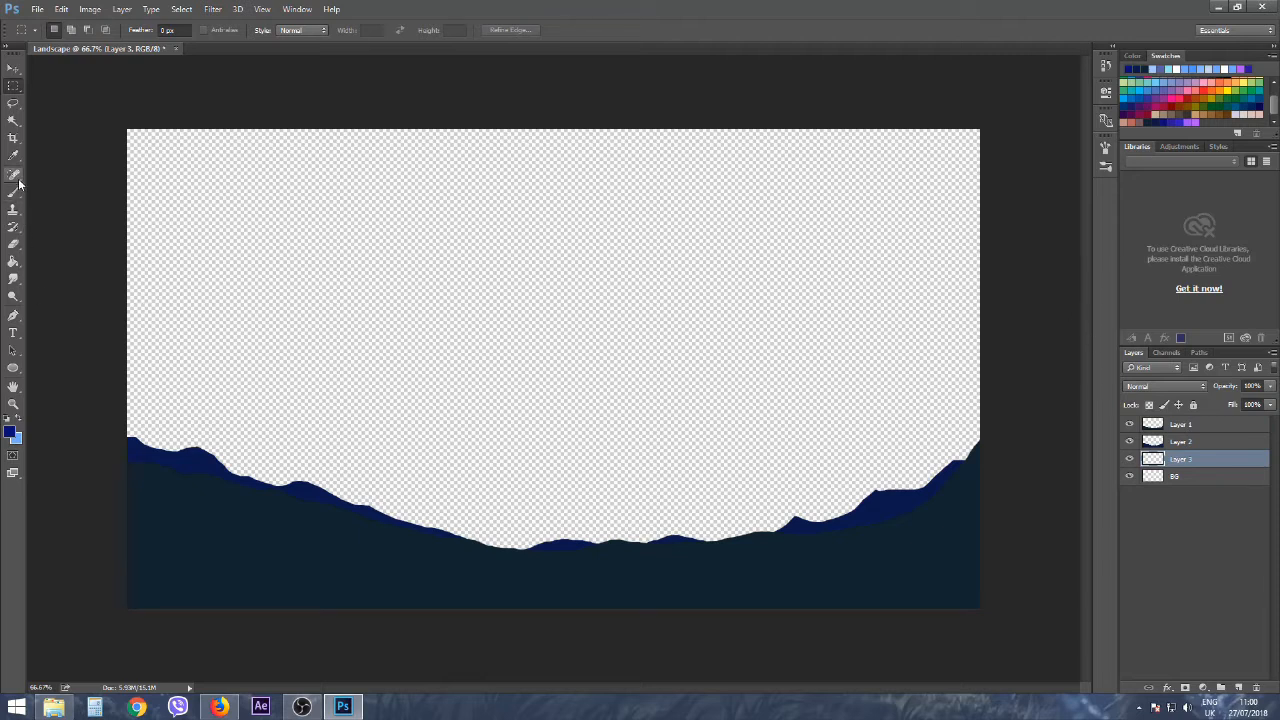
Lasso a jagged mountain ridge with peaks behind both hills, fill it with the foreground blue on Layer 3, and deselect.
left_click(13, 103)
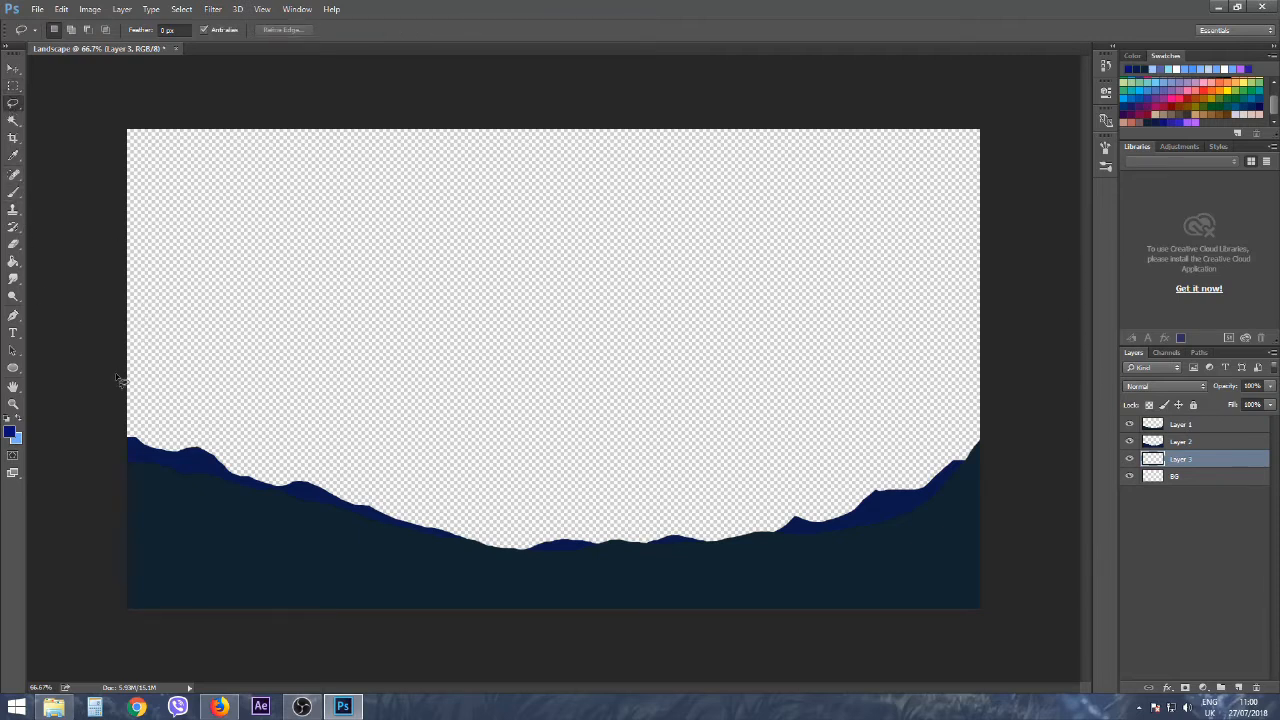
mouse_move(117, 430)
left_mouse_down()
mouse_move(161, 409)
mouse_move(301, 494)
mouse_move(328, 476)
mouse_move(346, 497)
mouse_move(437, 530)
mouse_move(496, 529)
mouse_move(547, 549)
mouse_move(588, 535)
mouse_move(639, 548)
mouse_move(780, 534)
mouse_move(805, 484)
mouse_move(841, 496)
mouse_move(886, 471)
mouse_move(902, 435)
mouse_move(924, 449)
mouse_move(969, 427)
left_mouse_up()
mouse_move(1005, 390)
left_mouse_down()
mouse_move(1054, 531)
mouse_move(1038, 612)
mouse_move(956, 670)
mouse_move(556, 677)
left_mouse_up()
mouse_move(283, 650)
left_mouse_down()
mouse_move(95, 605)
mouse_move(78, 528)
mouse_move(105, 437)
mouse_move(132, 424)
left_mouse_up()
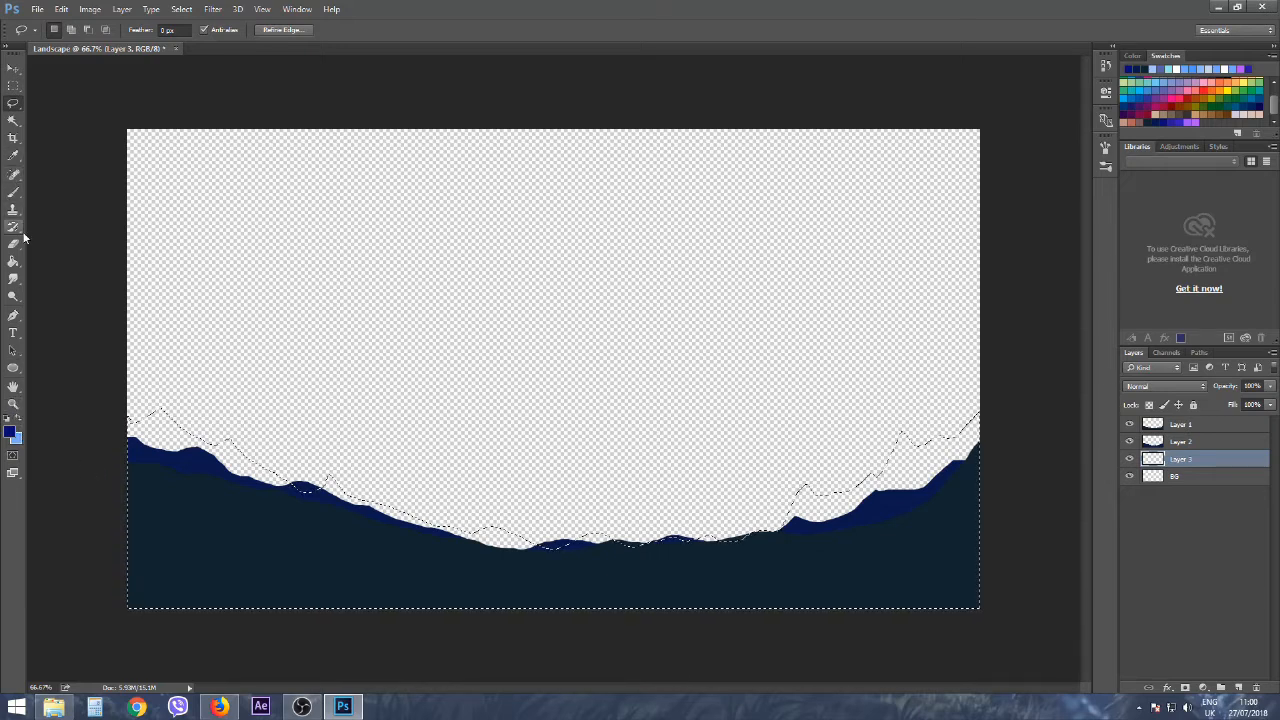
left_click(13, 261)
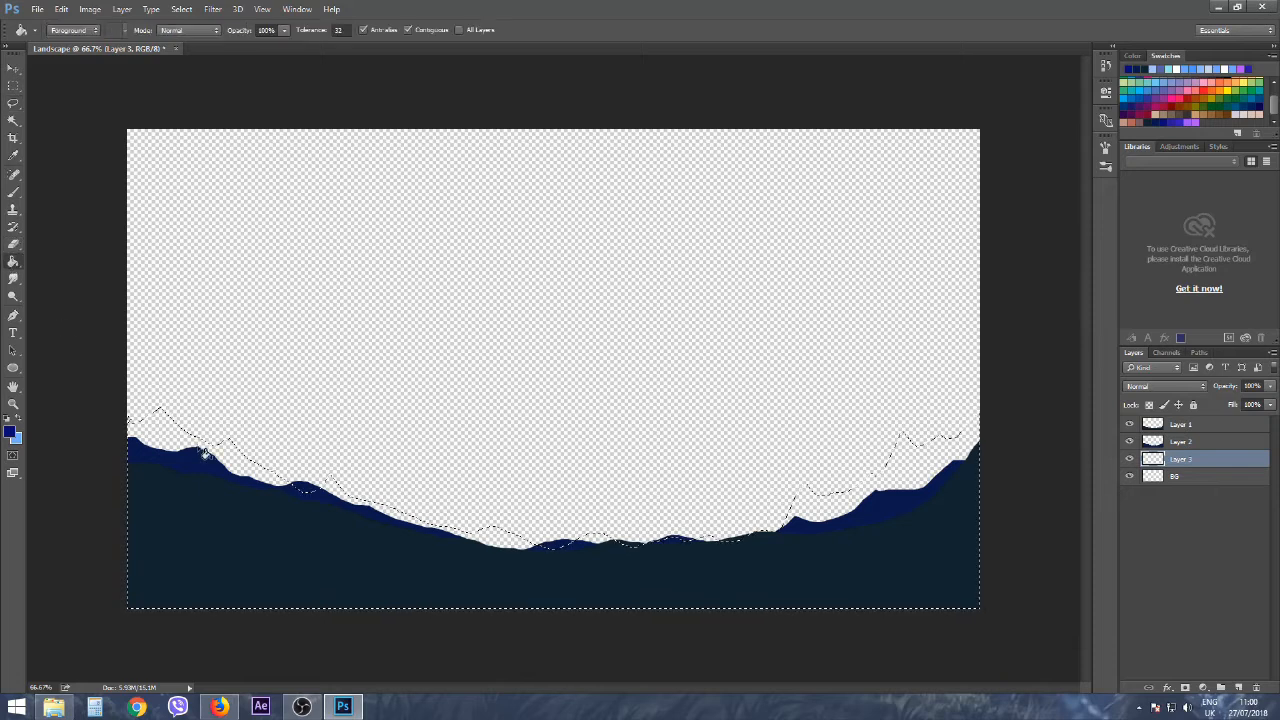
left_click(166, 431)
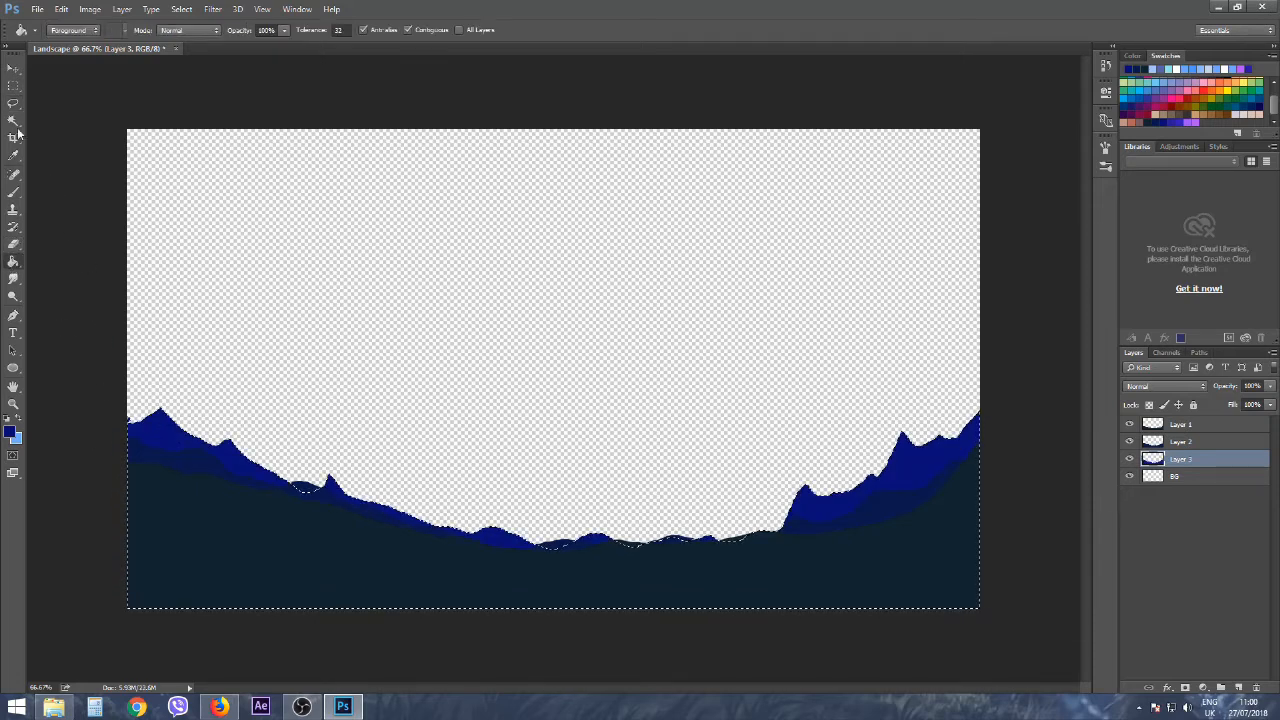
left_click(13, 85)
key("ctrl+d")
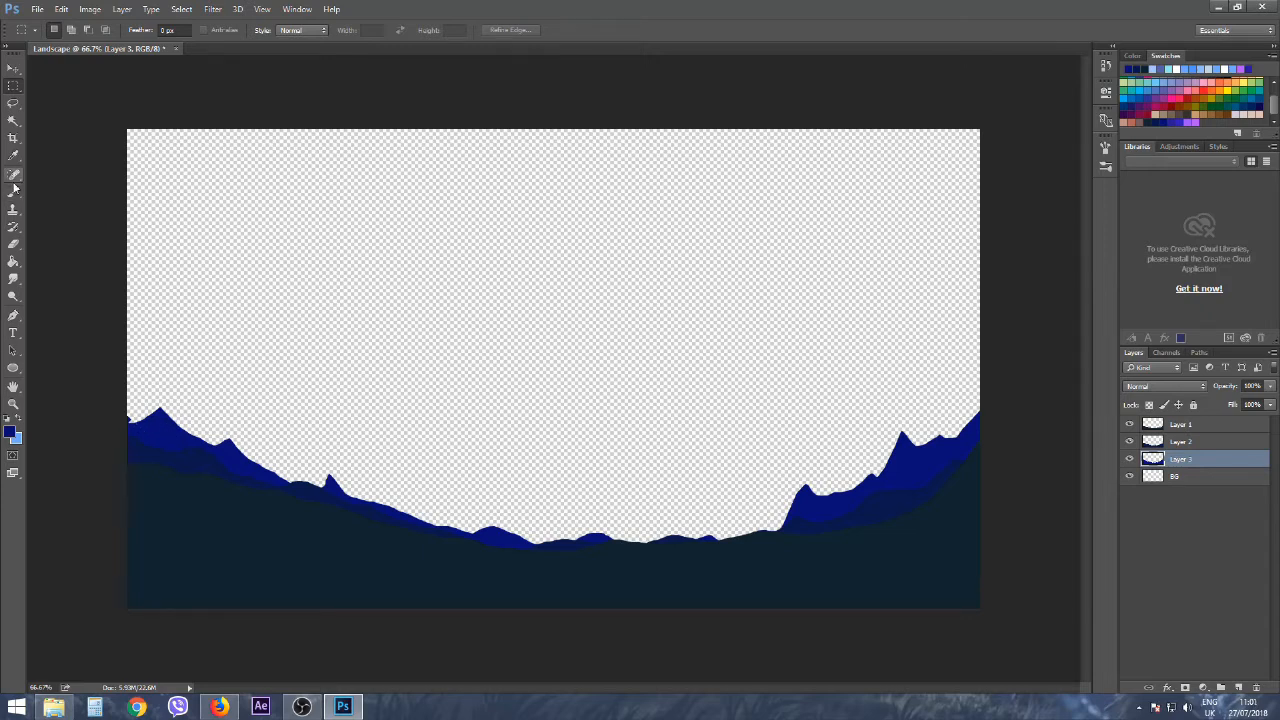
Erase the stray speck where Layer 3's ridge meets the canvas's left edge, using a hard round 13 px eraser.
left_click(13, 245)
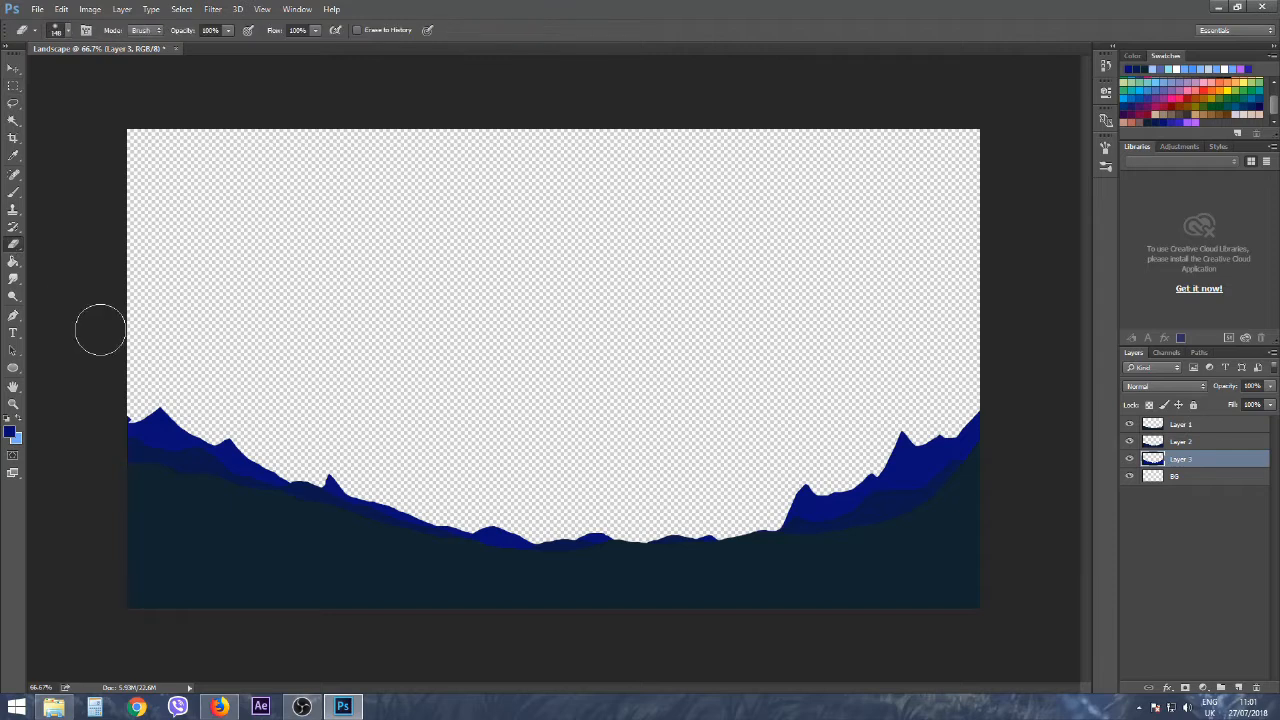
left_click(111, 400)
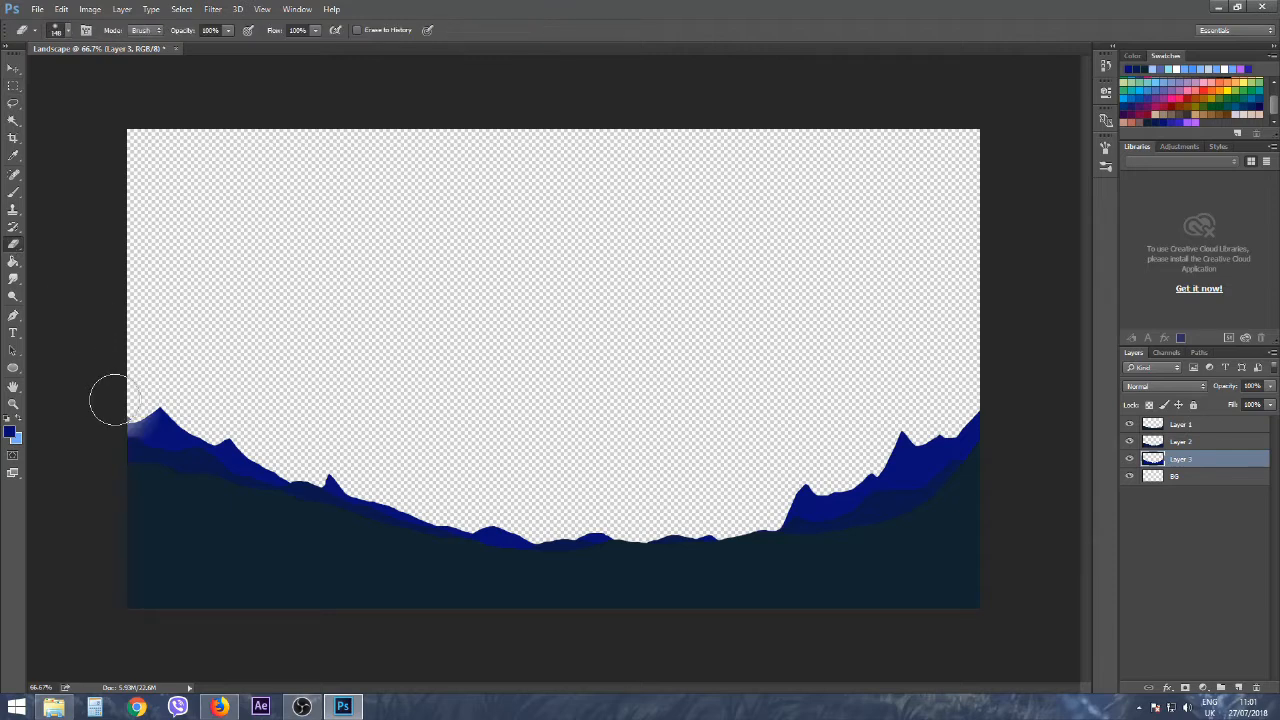
key("ctrl+z")
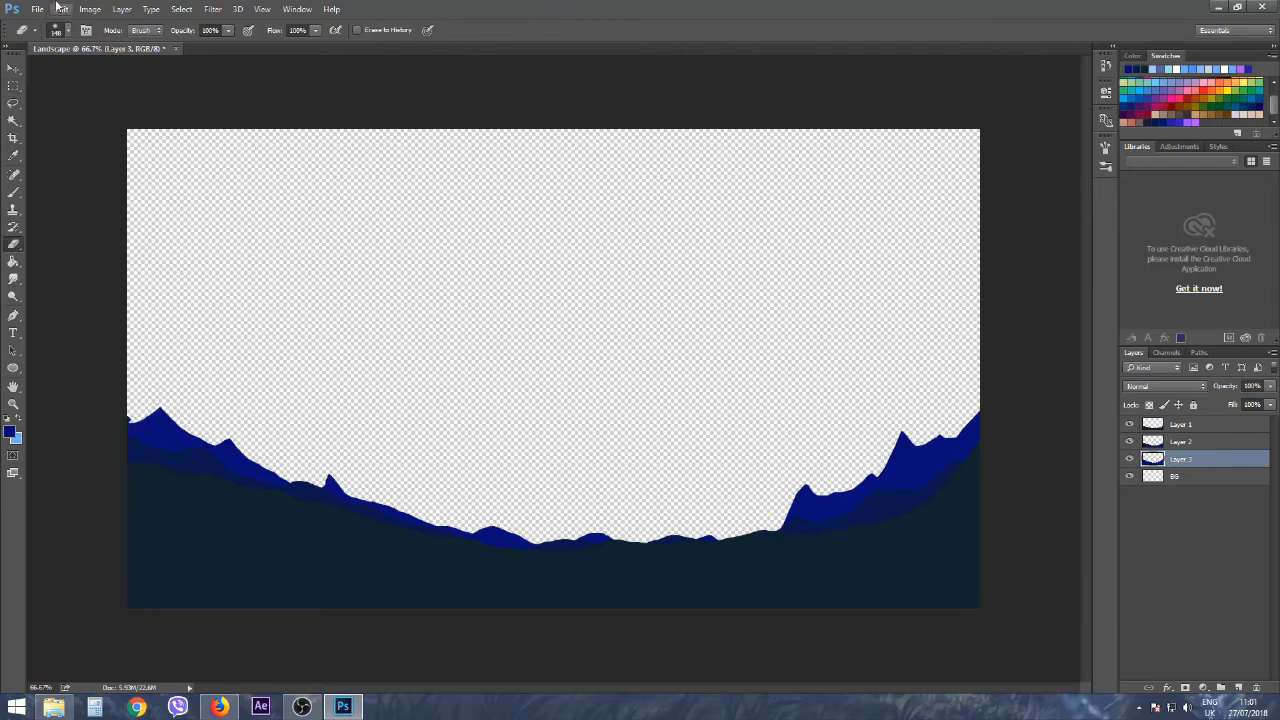
left_click(66, 31)
left_click(50, 161)
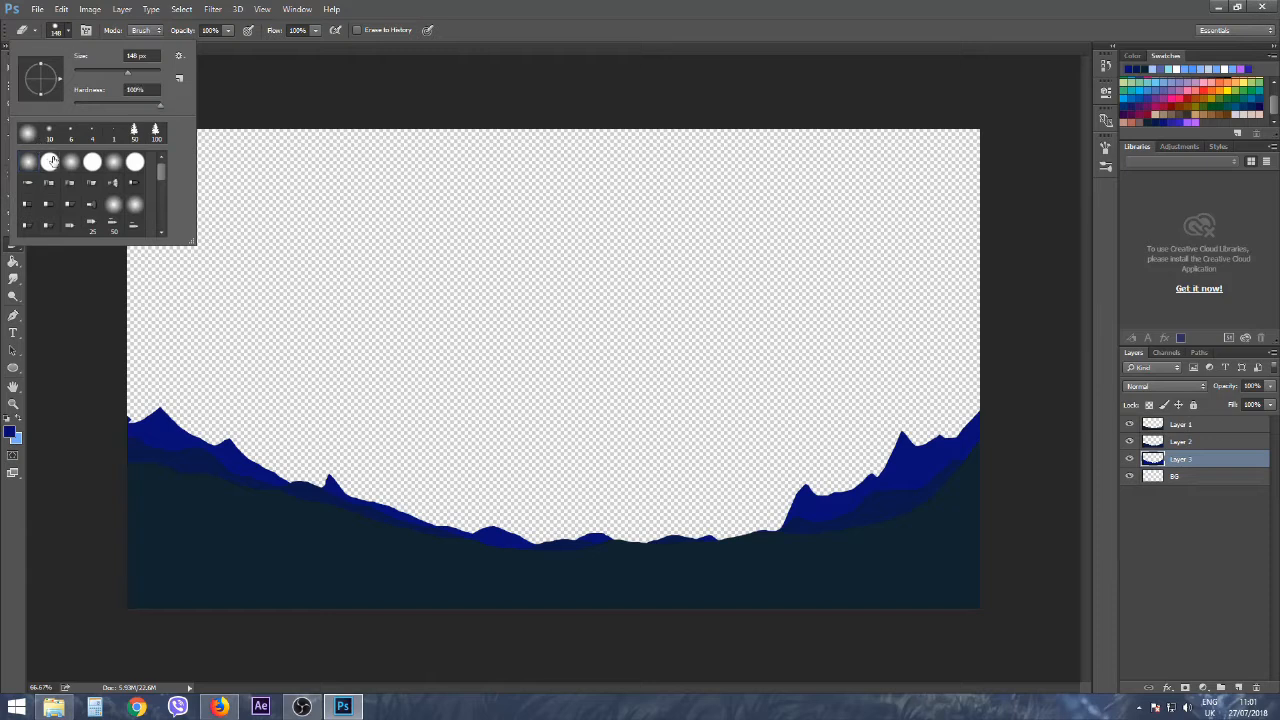
left_click(80, 72)
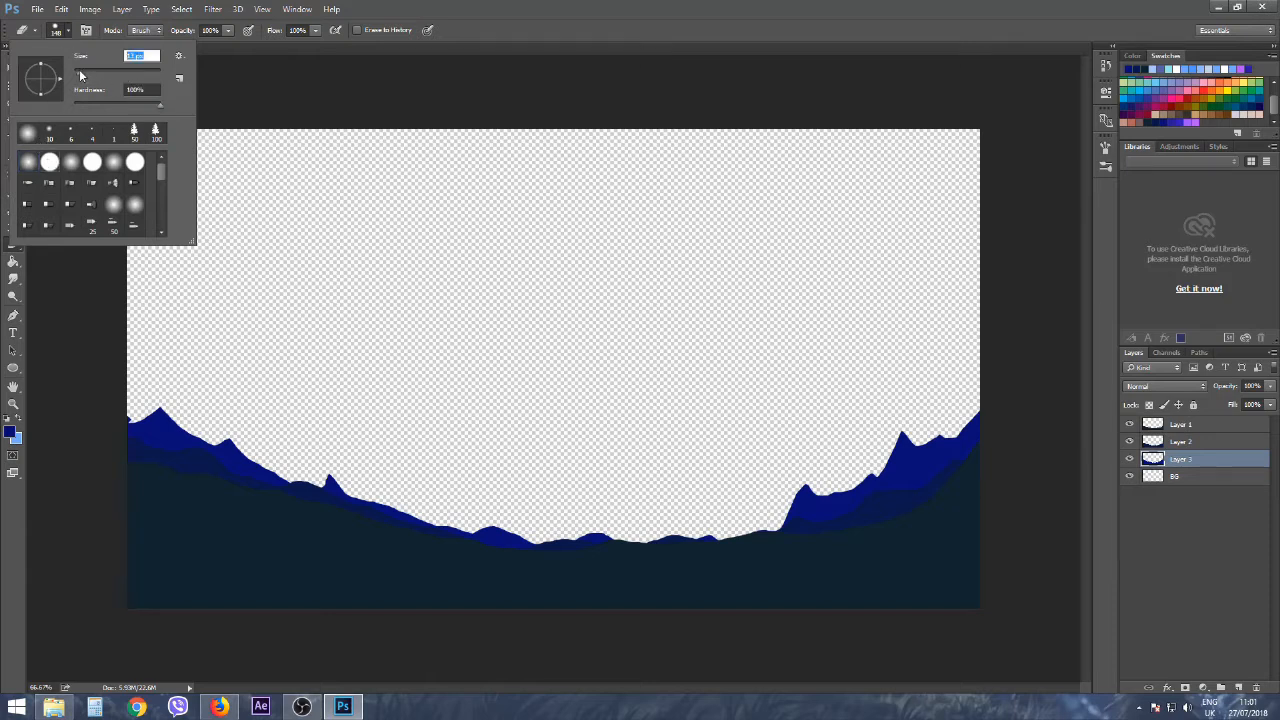
left_click(128, 417)
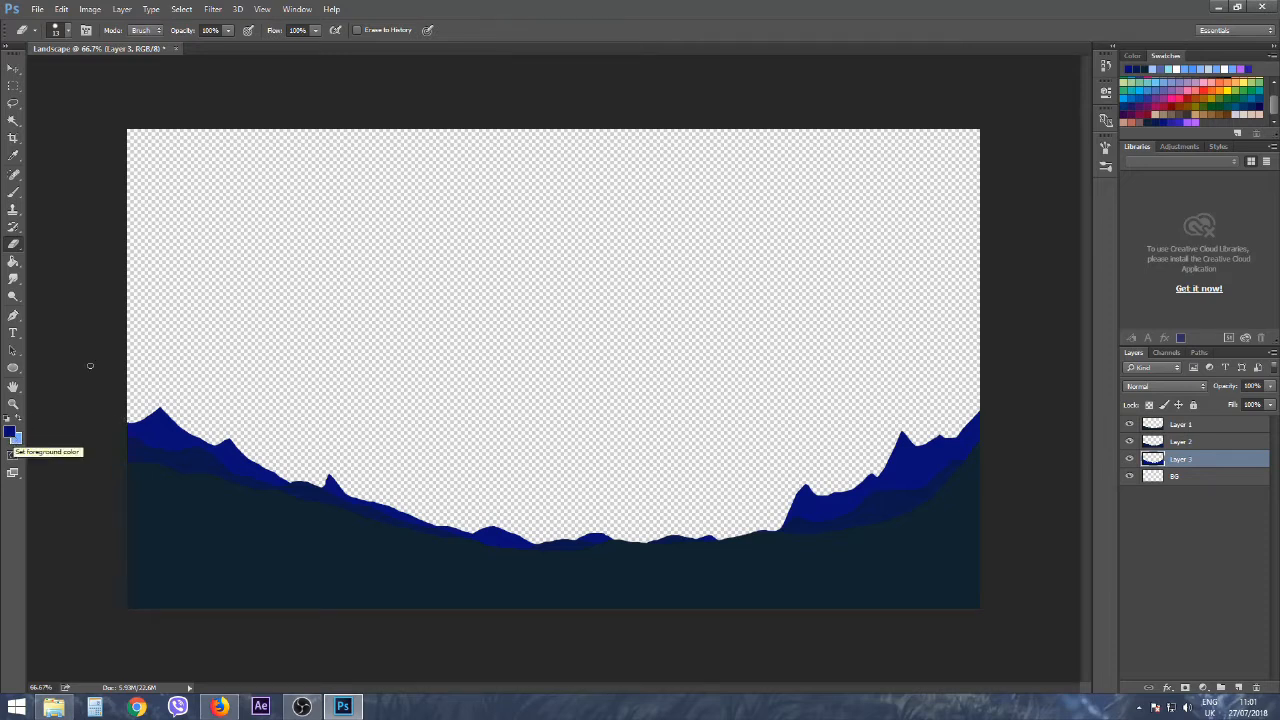
On a new layer between Layer 3 and BG, lasso a taller ridge with sharper peaks, fill it with an indigo foreground colour, and deselect.
left_click(1240, 688)
left_click_drag(1183, 459, 1186, 481)
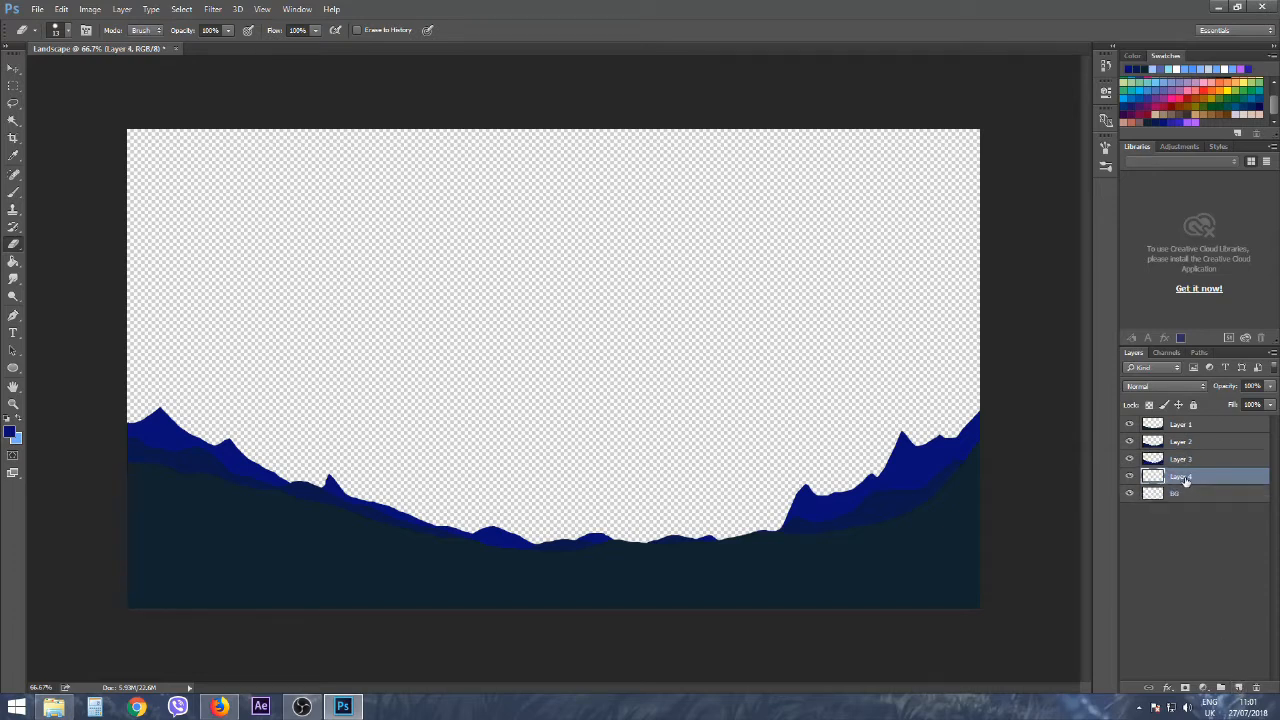
left_click(12, 104)
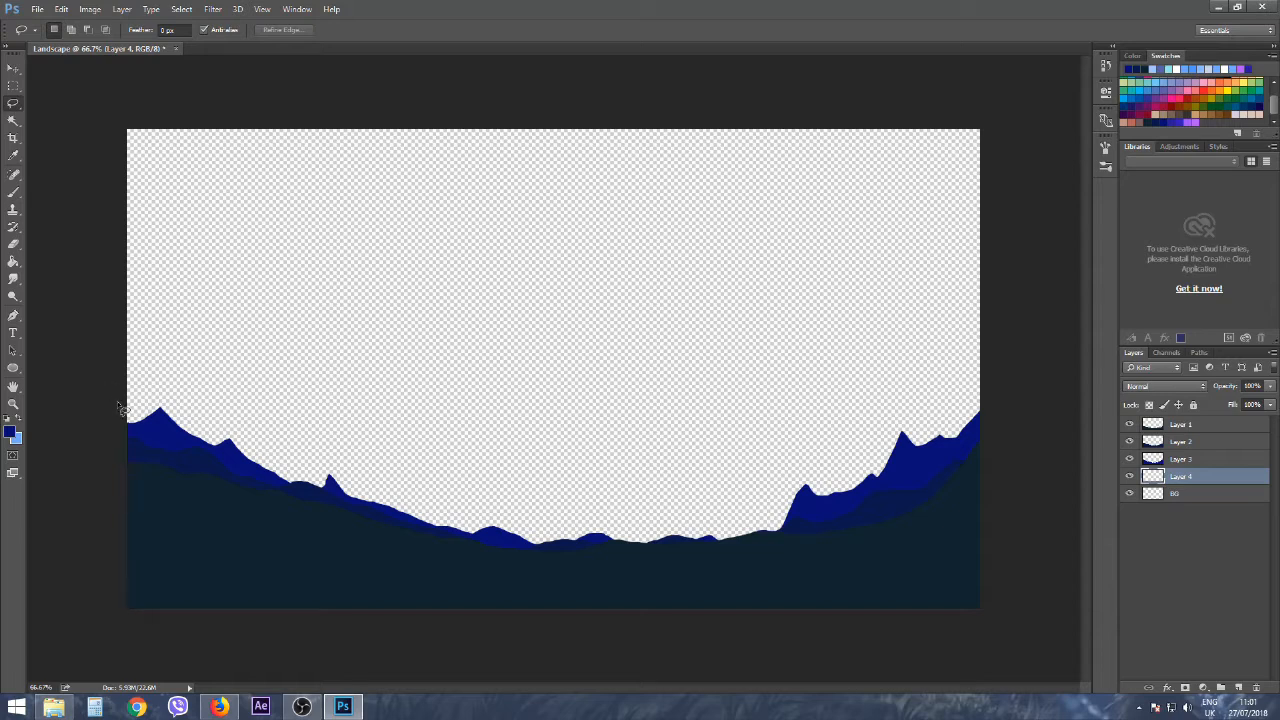
mouse_move(125, 404)
left_mouse_down()
mouse_move(174, 391)
mouse_move(206, 355)
mouse_move(236, 415)
mouse_move(259, 410)
mouse_move(312, 456)
mouse_move(321, 435)
mouse_move(347, 445)
mouse_move(384, 492)
mouse_move(670, 566)
mouse_move(766, 516)
mouse_move(800, 445)
mouse_move(823, 484)
mouse_move(890, 482)
mouse_move(1011, 337)
mouse_move(1034, 541)
mouse_move(933, 639)
mouse_move(642, 670)
mouse_move(90, 605)
mouse_move(50, 546)
mouse_move(86, 398)
left_mouse_up()
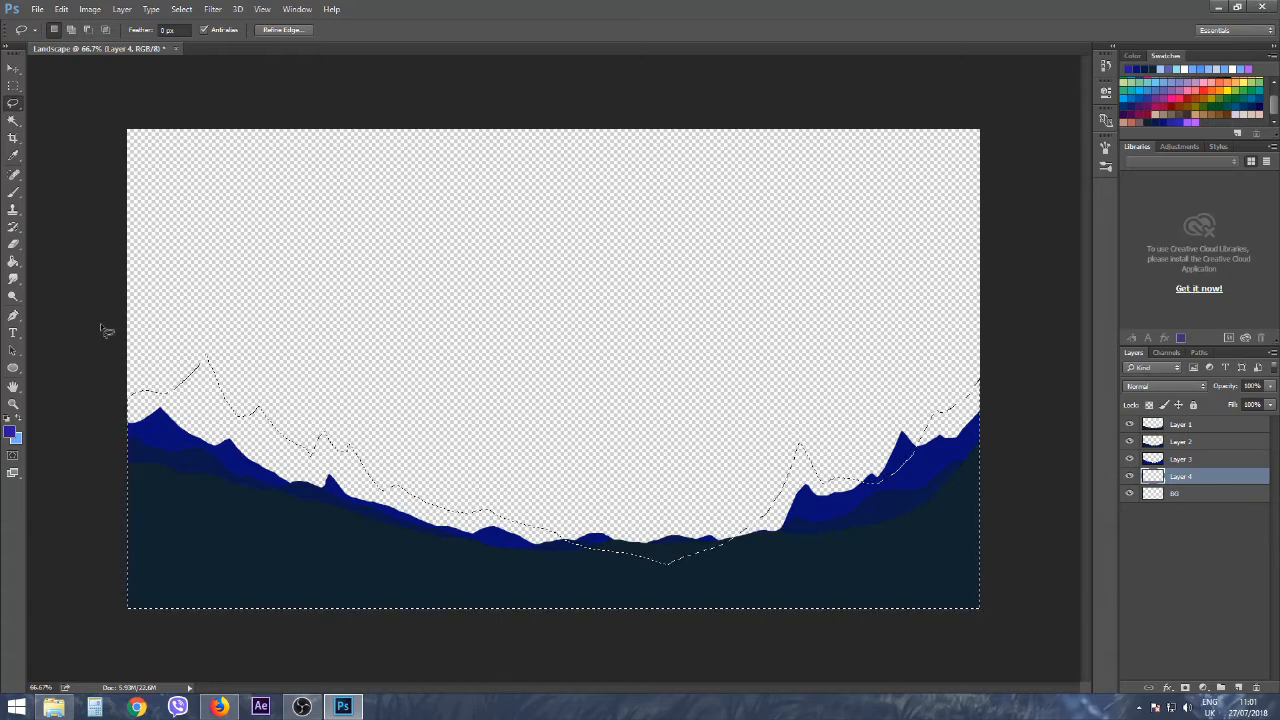
left_click(13, 261)
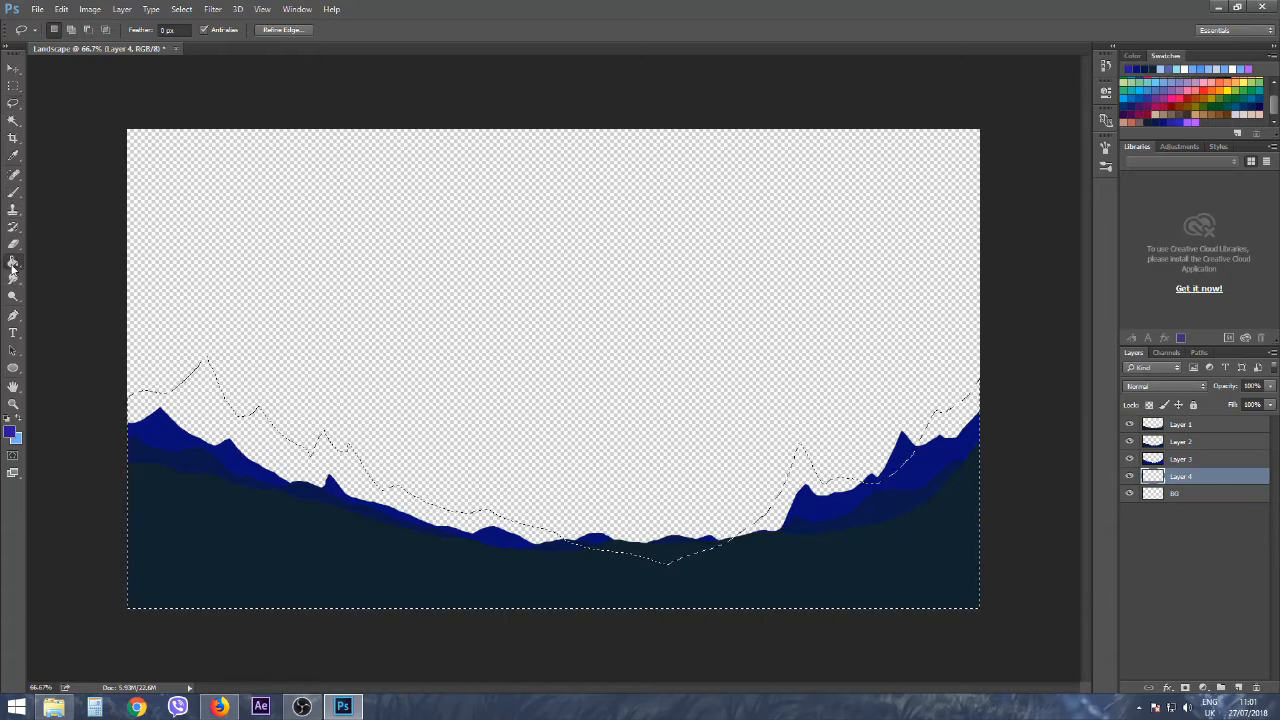
left_click(184, 398)
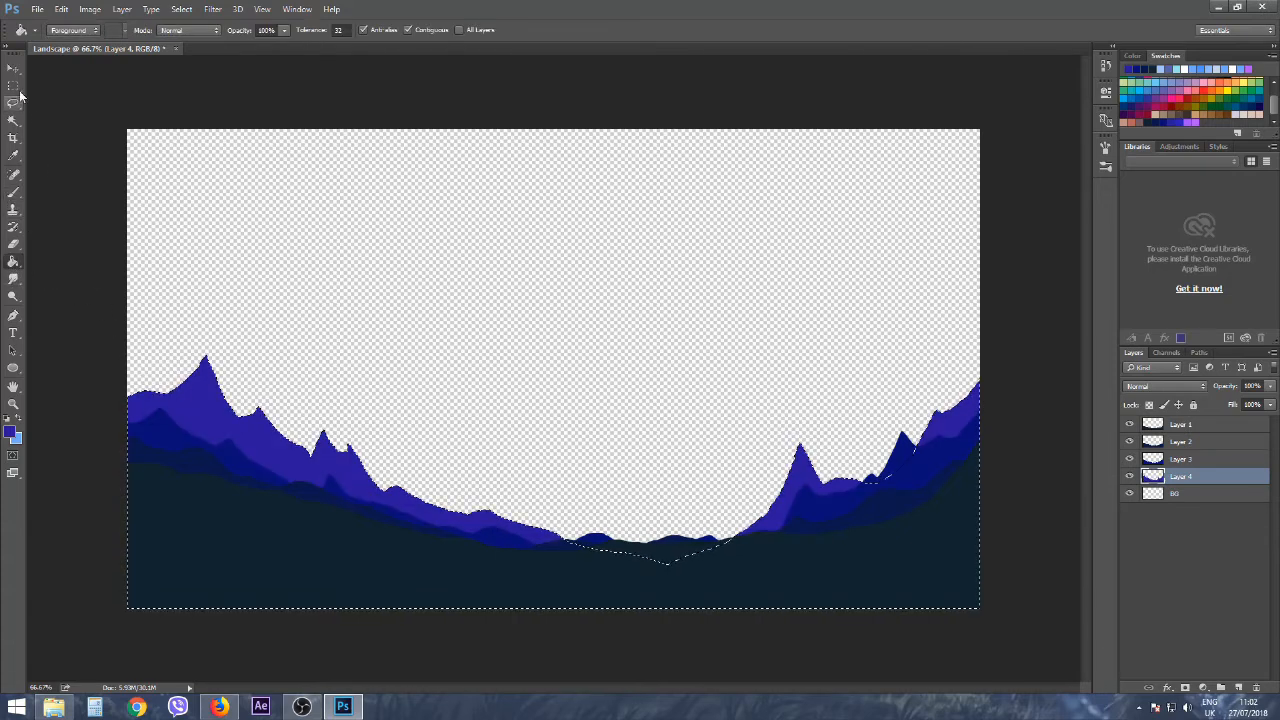
key("m")
key("ctrl+d")
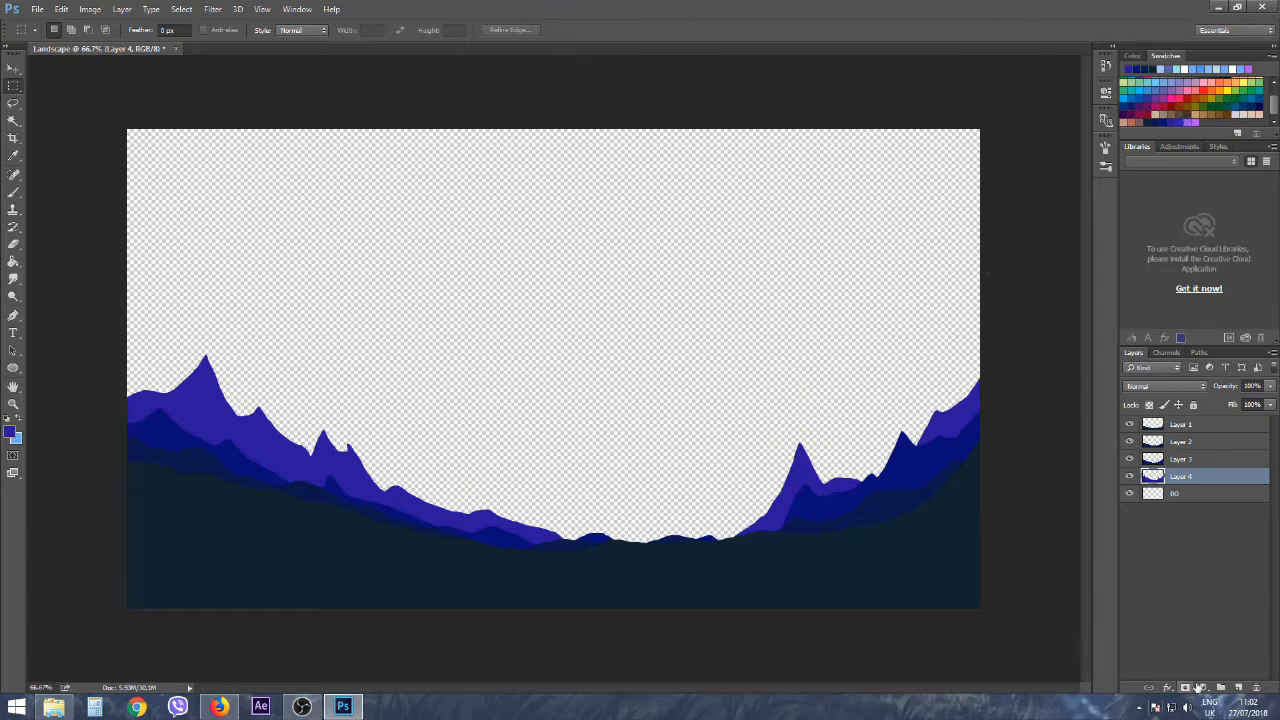
Add a new layer between Layer 4 and BG and choose a brighter blue-violet swatch as the foreground colour.
left_click(1238, 688)
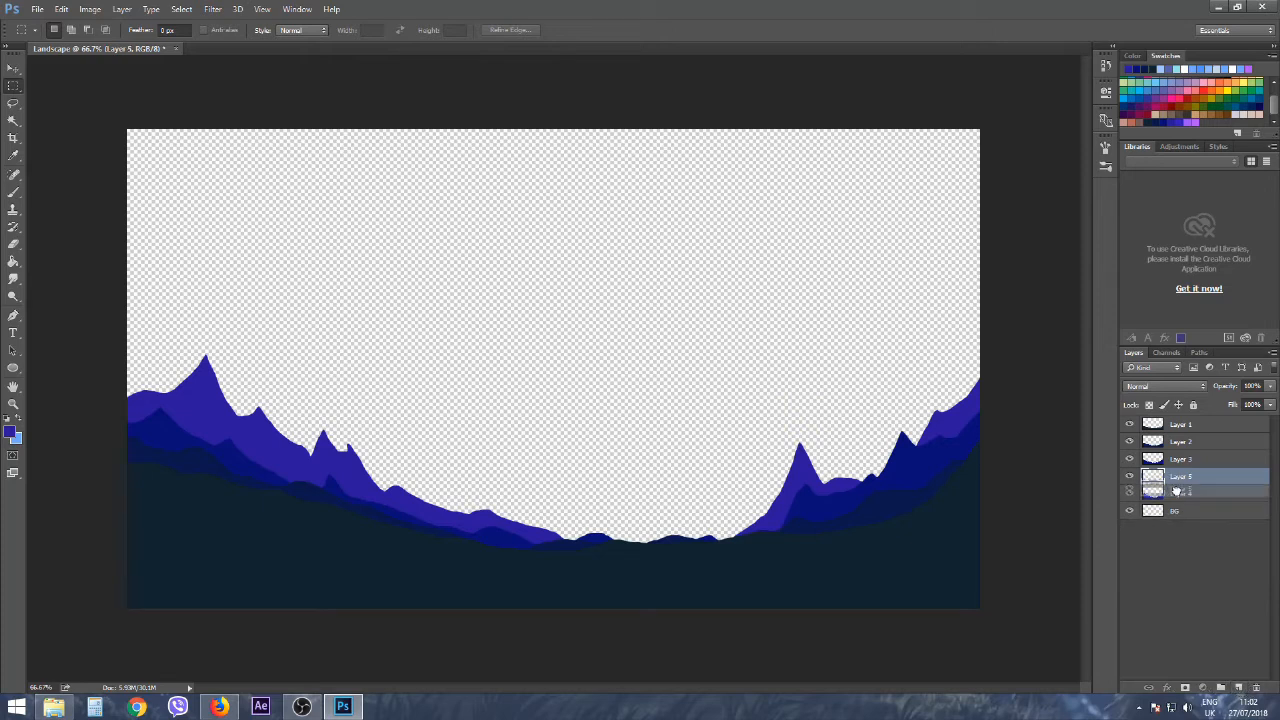
left_click_drag(1178, 477, 1179, 498)
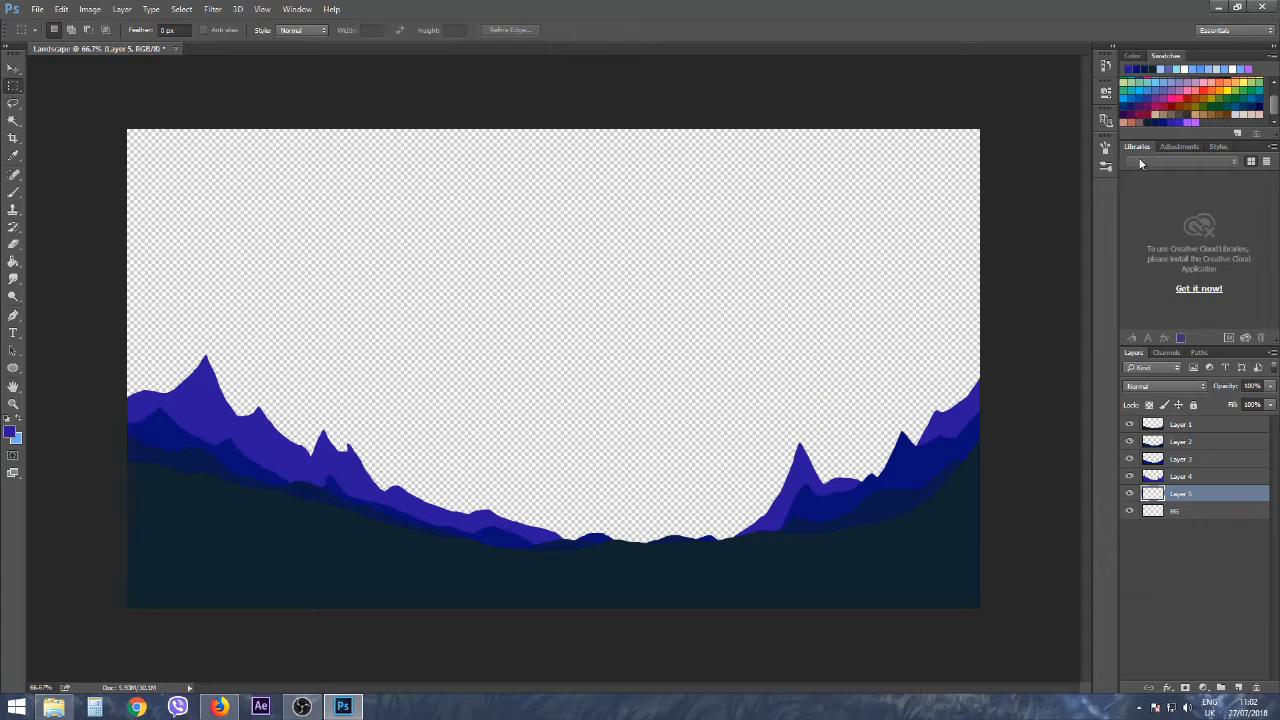
left_click(1183, 119)
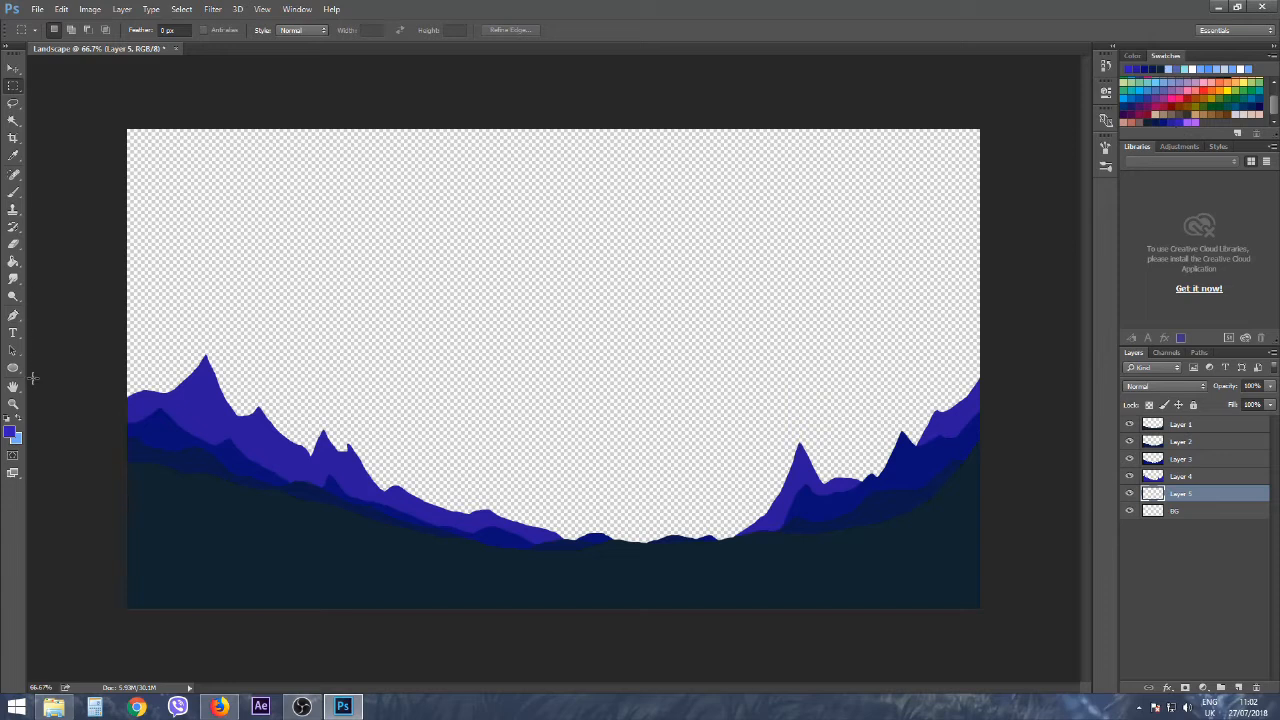
Lasso a jagged ridge with high peaks near both canvas edges, fill it with the blue-violet foreground on Layer 5, and deselect.
left_click(13, 104)
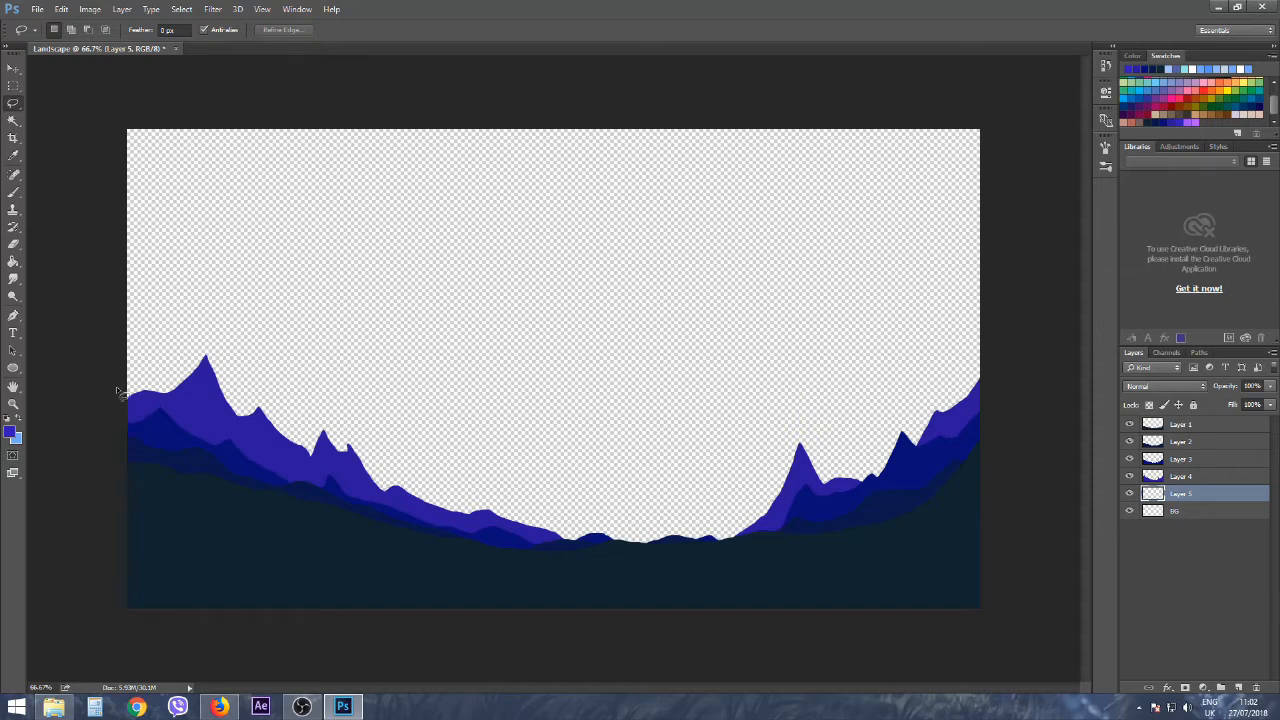
mouse_move(117, 390)
left_mouse_down()
mouse_move(156, 306)
mouse_move(191, 331)
mouse_move(214, 400)
mouse_move(226, 358)
mouse_move(256, 389)
mouse_move(273, 443)
mouse_move(280, 368)
left_mouse_up()
key("ctrl+d")
mouse_move(101, 406)
left_mouse_down()
mouse_move(159, 295)
mouse_move(217, 386)
mouse_move(238, 456)
mouse_move(276, 390)
mouse_move(340, 479)
mouse_move(367, 434)
mouse_move(380, 478)
mouse_move(418, 525)
mouse_move(468, 504)
mouse_move(595, 547)
mouse_move(648, 537)
mouse_move(669, 559)
mouse_move(697, 541)
mouse_move(738, 554)
mouse_move(768, 530)
mouse_move(773, 492)
mouse_move(797, 524)
mouse_move(830, 473)
mouse_move(890, 437)
mouse_move(922, 331)
mouse_move(937, 362)
mouse_move(950, 359)
mouse_move(1007, 248)
mouse_move(1067, 641)
mouse_move(833, 716)
mouse_move(6, 607)
mouse_move(13, 401)
left_mouse_up()
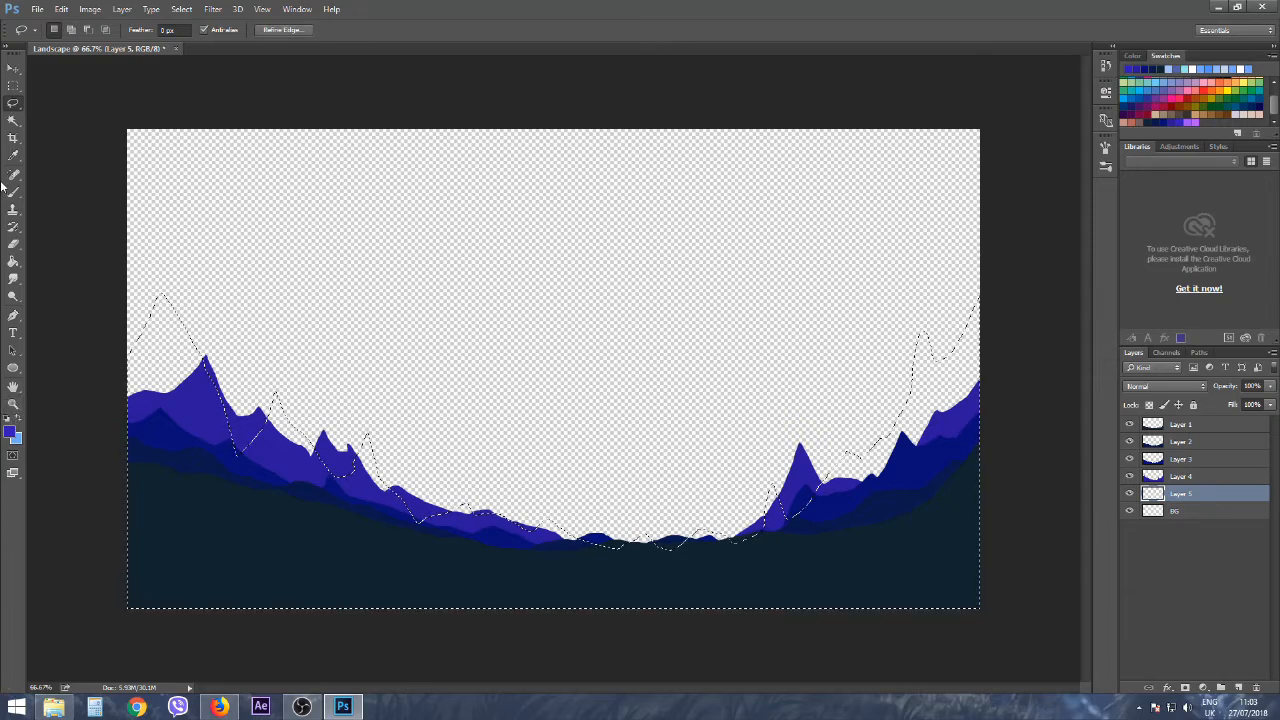
left_click(13, 260)
left_click(156, 334)
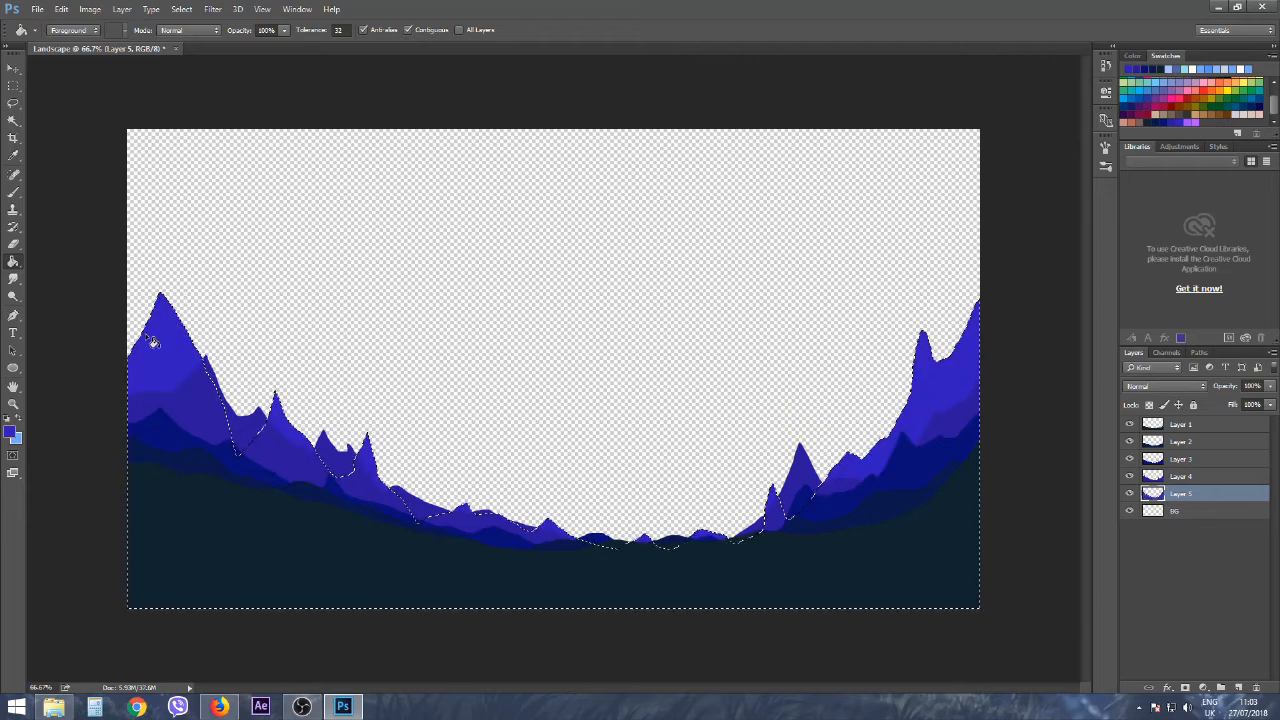
left_click(13, 86)
left_click(47, 163)
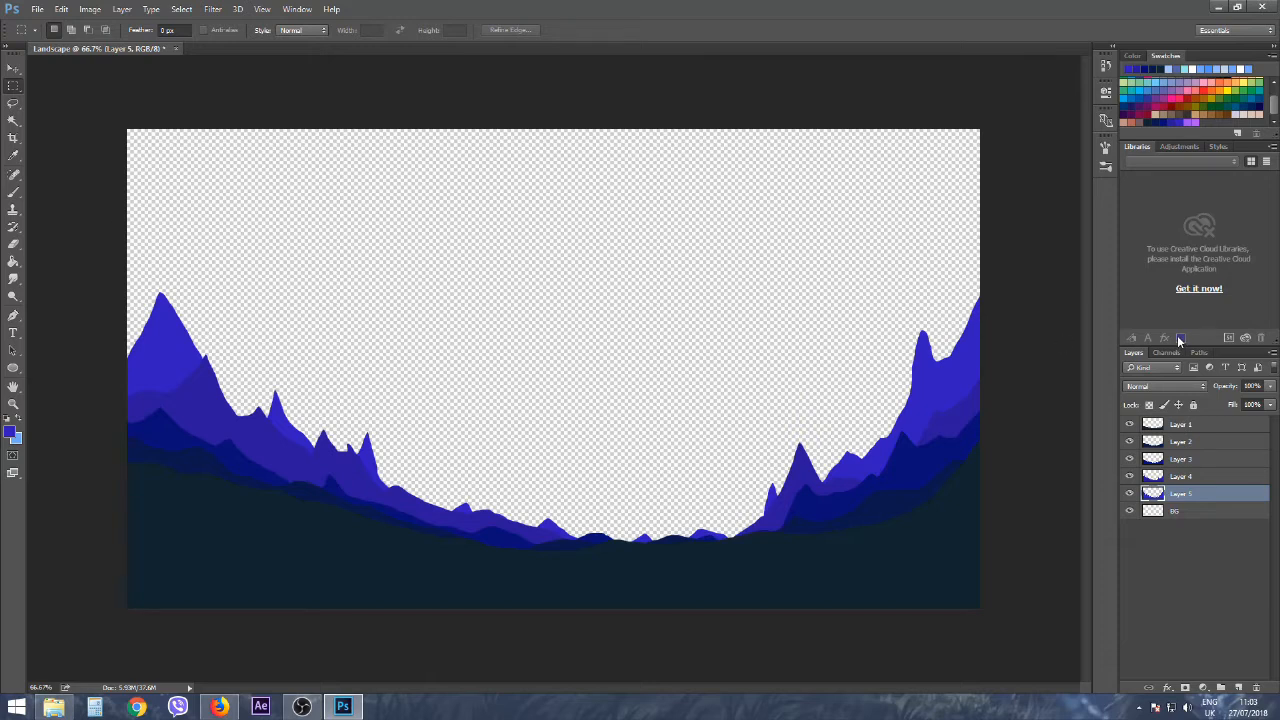
Add a new layer between Layer 5 and BG and choose the light purple swatch as the foreground colour.
left_click(1240, 692)
left_click_drag(1190, 495, 1192, 521)
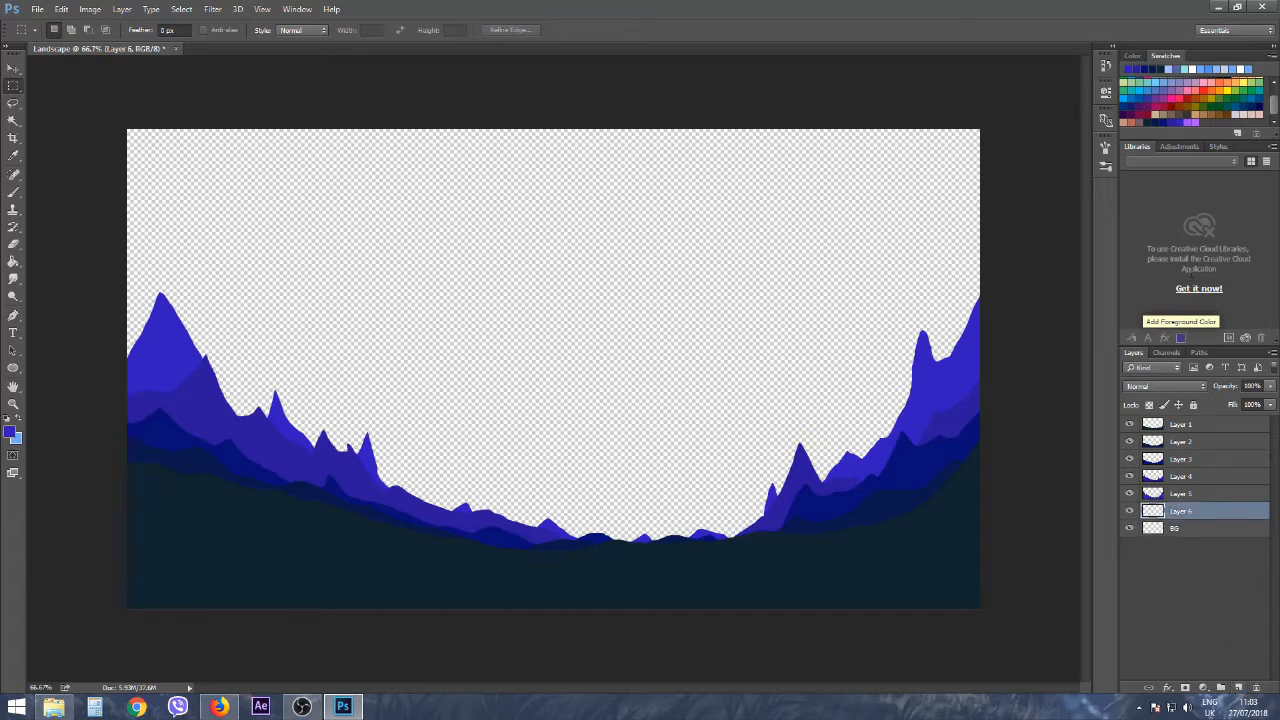
left_click(1193, 119)
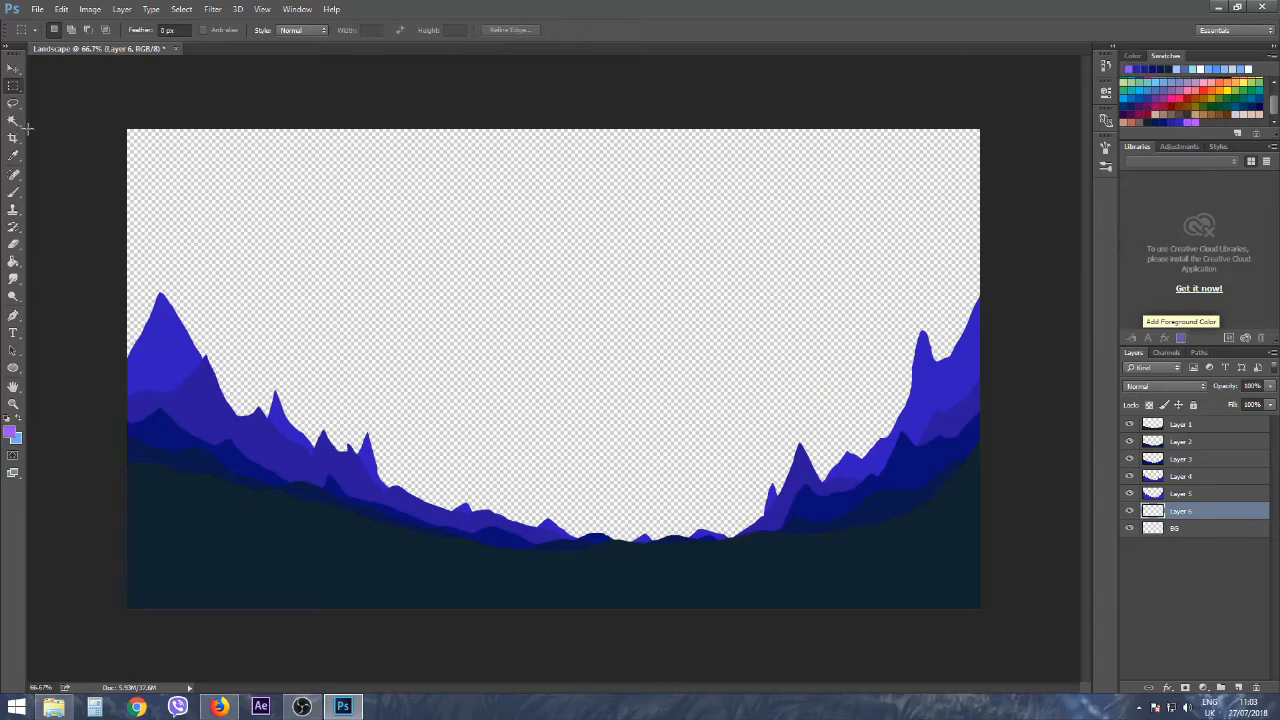
Lasso a smoother ridge with one broad peak on each side, fill it with light purple on Layer 6, and deselect.
left_click(14, 104)
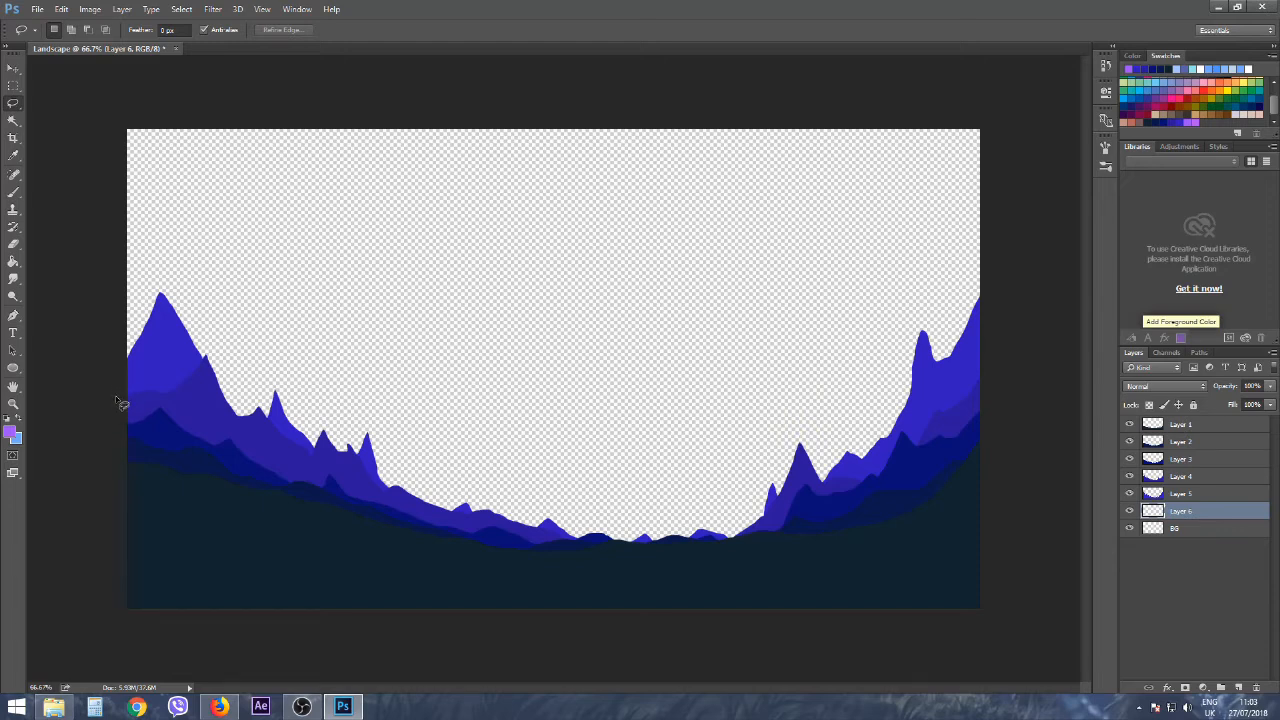
mouse_move(123, 405)
left_mouse_down()
mouse_move(182, 347)
mouse_move(202, 297)
mouse_move(357, 465)
mouse_move(460, 521)
mouse_move(662, 542)
mouse_move(775, 510)
mouse_move(871, 345)
mouse_move(915, 362)
mouse_move(1008, 308)
mouse_move(990, 520)
mouse_move(521, 716)
left_mouse_up()
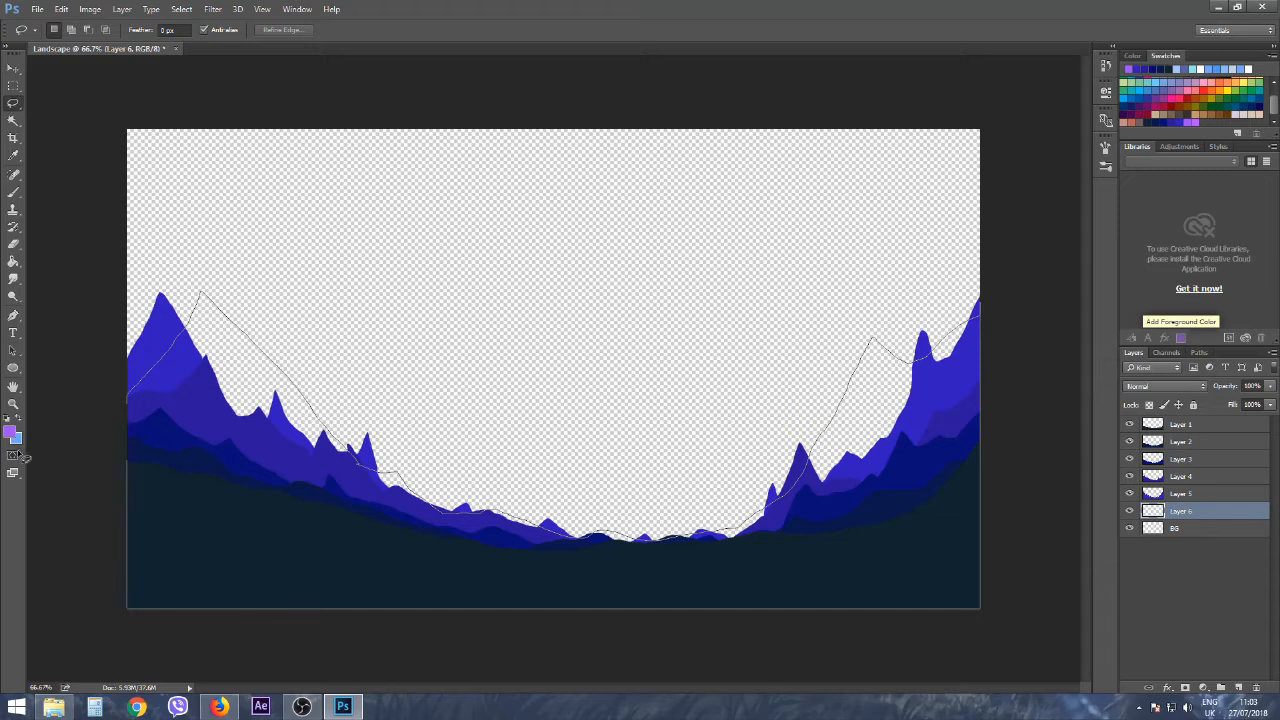
double_click(28, 412)
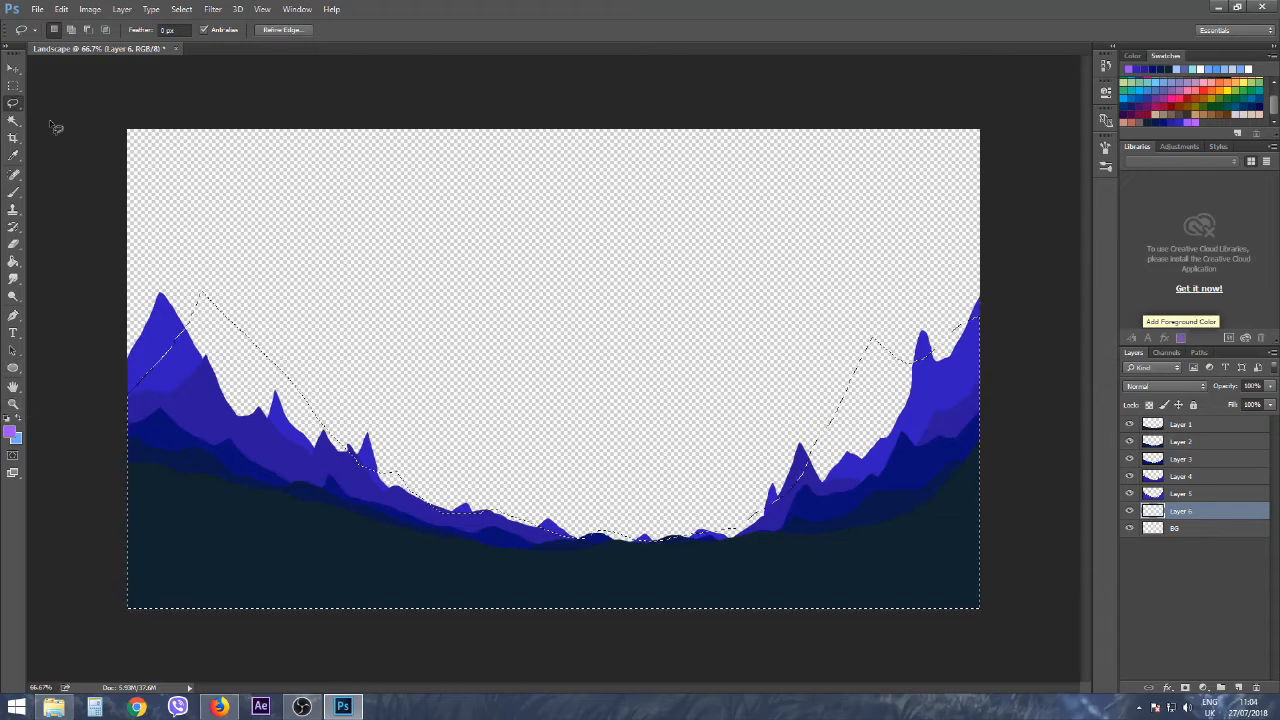
left_click(12, 258)
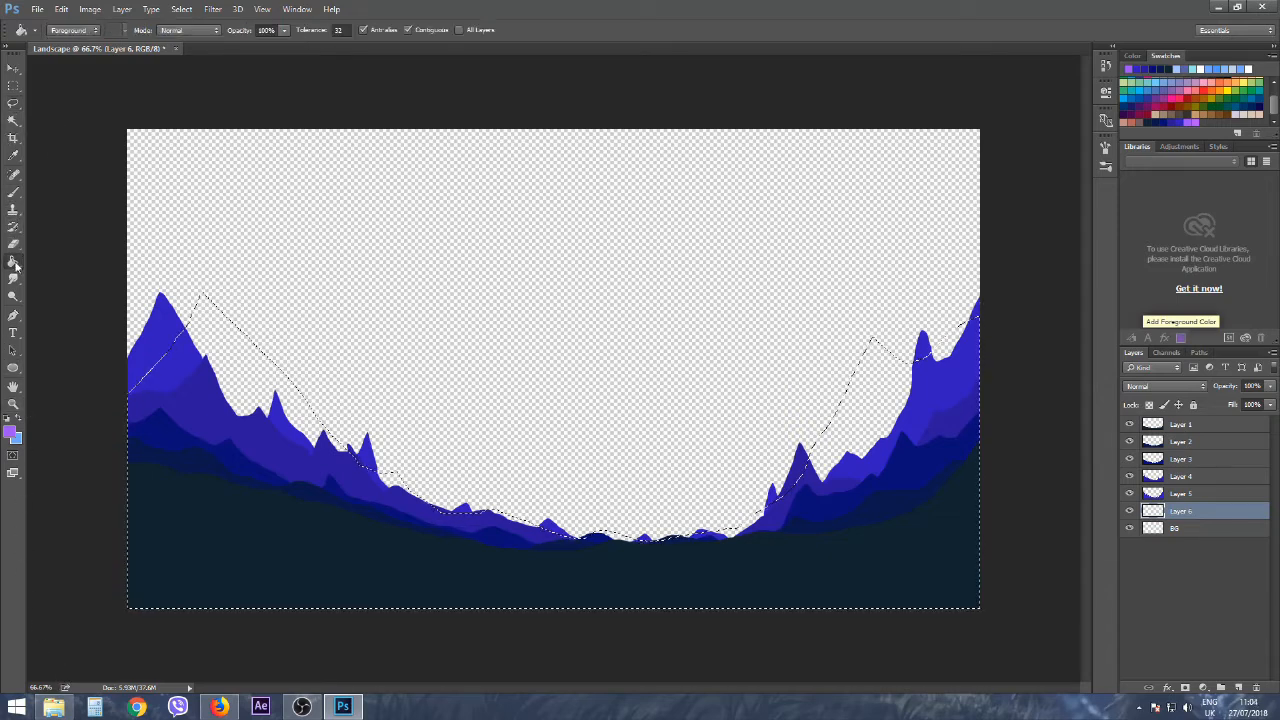
left_click(206, 328)
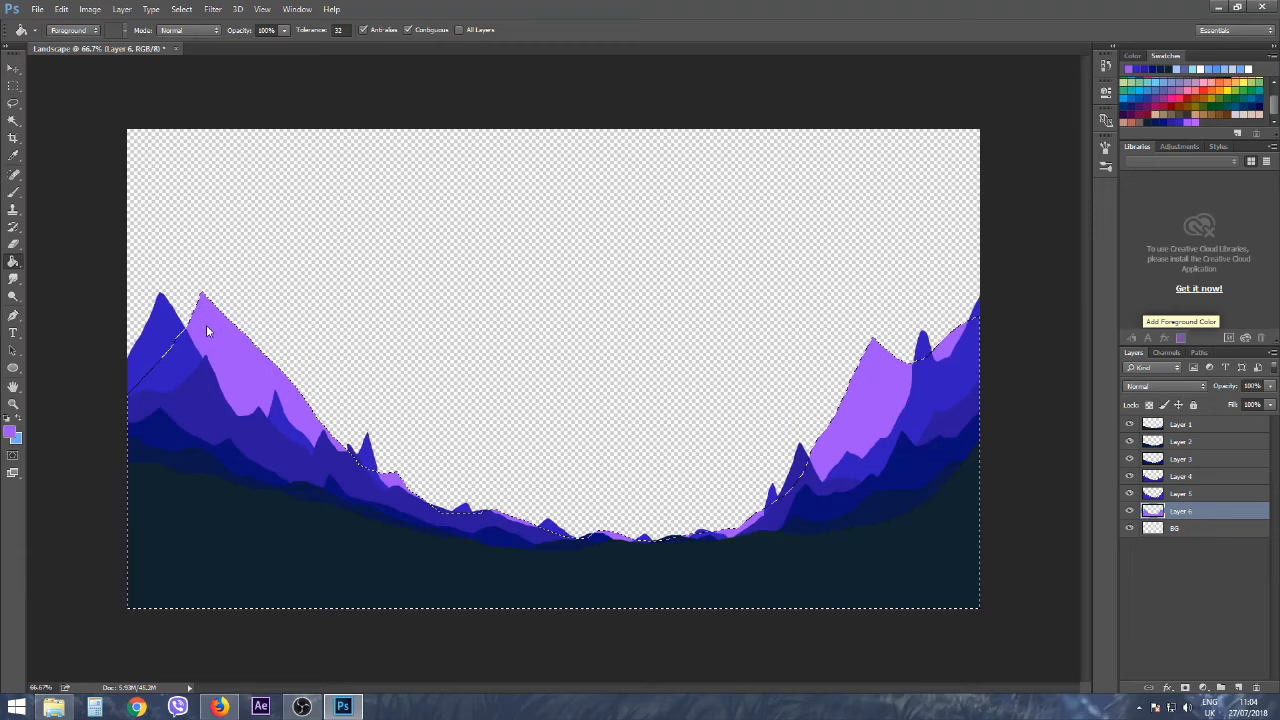
left_click(13, 86)
left_click(68, 174)
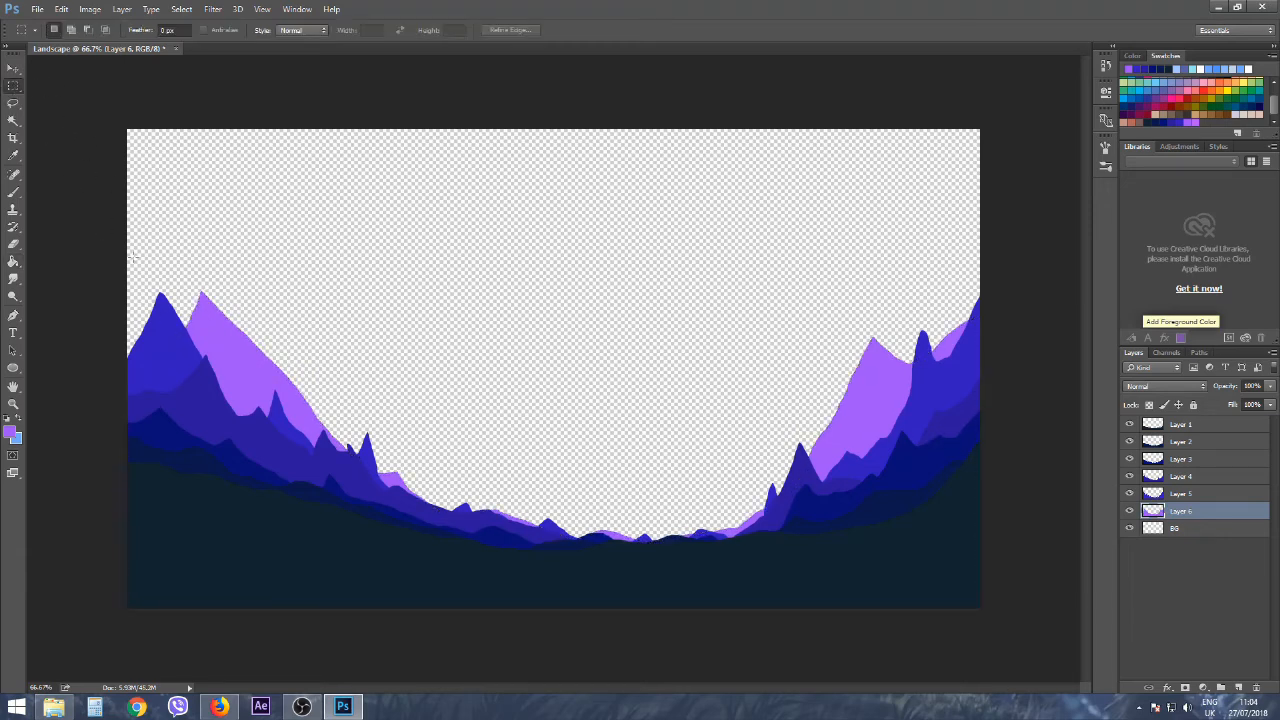
Add a new layer between Layer 6 and BG and lasso a higher jagged ridge rising towards both canvas edges.
left_click(1238, 688)
left_click_drag(1183, 512, 1187, 532)
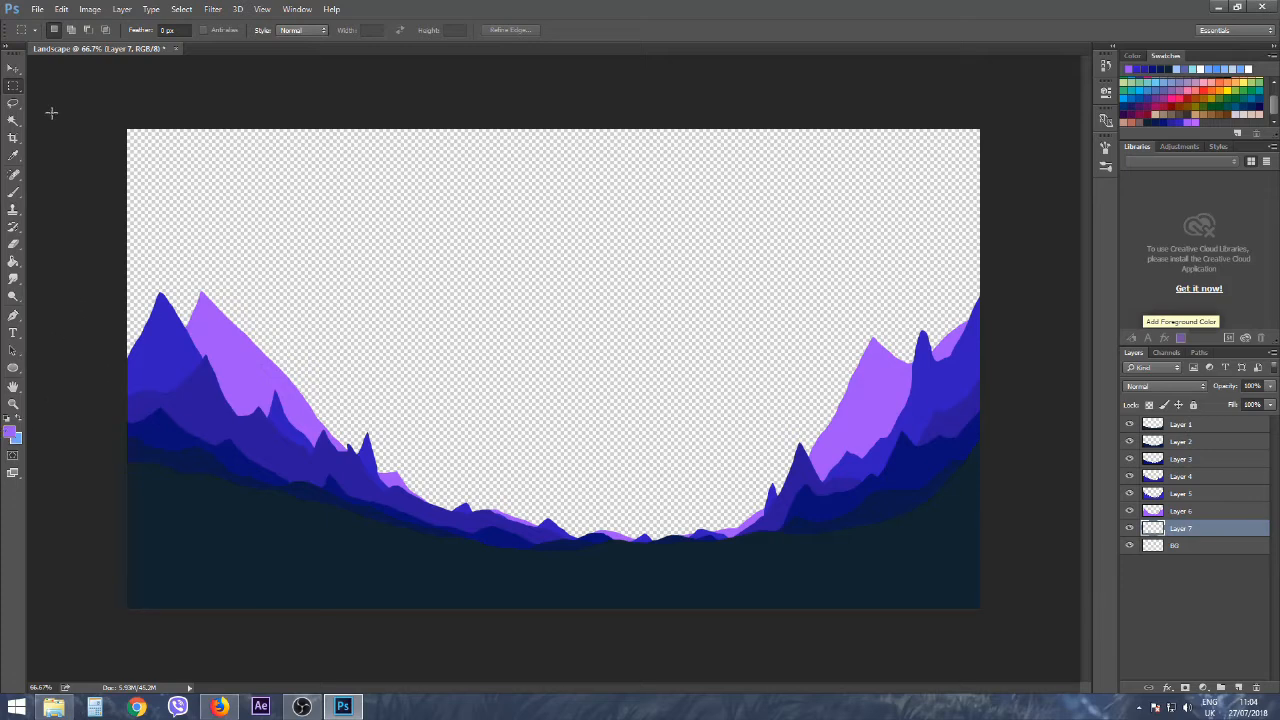
left_click(13, 104)
mouse_move(118, 330)
left_mouse_down()
mouse_move(166, 246)
mouse_move(253, 369)
mouse_move(288, 371)
mouse_move(456, 519)
mouse_move(519, 514)
mouse_move(569, 544)
mouse_move(594, 532)
mouse_move(636, 549)
mouse_move(672, 532)
mouse_move(710, 554)
mouse_move(737, 545)
mouse_move(760, 499)
mouse_move(770, 514)
mouse_move(787, 504)
mouse_move(791, 416)
mouse_move(860, 386)
mouse_move(900, 309)
mouse_move(940, 348)
mouse_move(972, 288)
mouse_move(1010, 257)
mouse_move(1056, 679)
mouse_move(630, 674)
mouse_move(288, 634)
mouse_move(40, 571)
mouse_move(64, 310)
left_mouse_up()
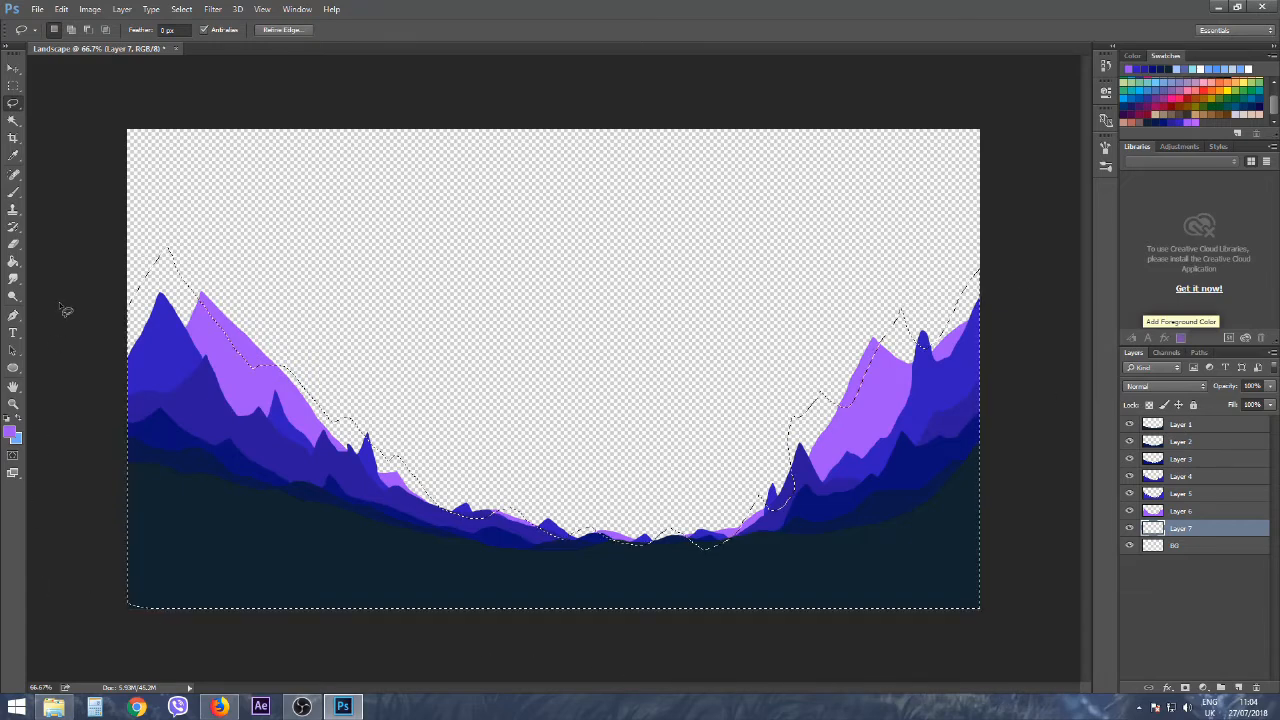
Fill the ridge selection on Layer 7 with a pinker purple in place of Layer 6's light purple, and deselect.
left_click(13, 261)
left_click(161, 274)
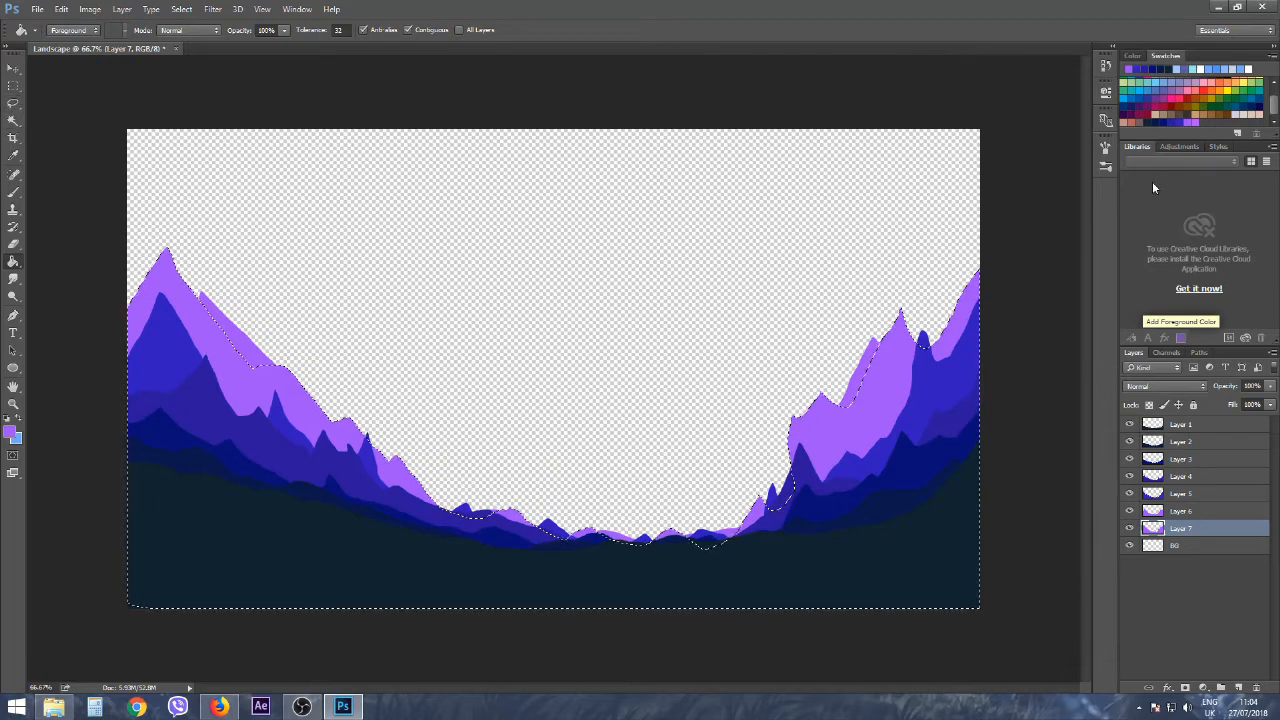
key("Delete")
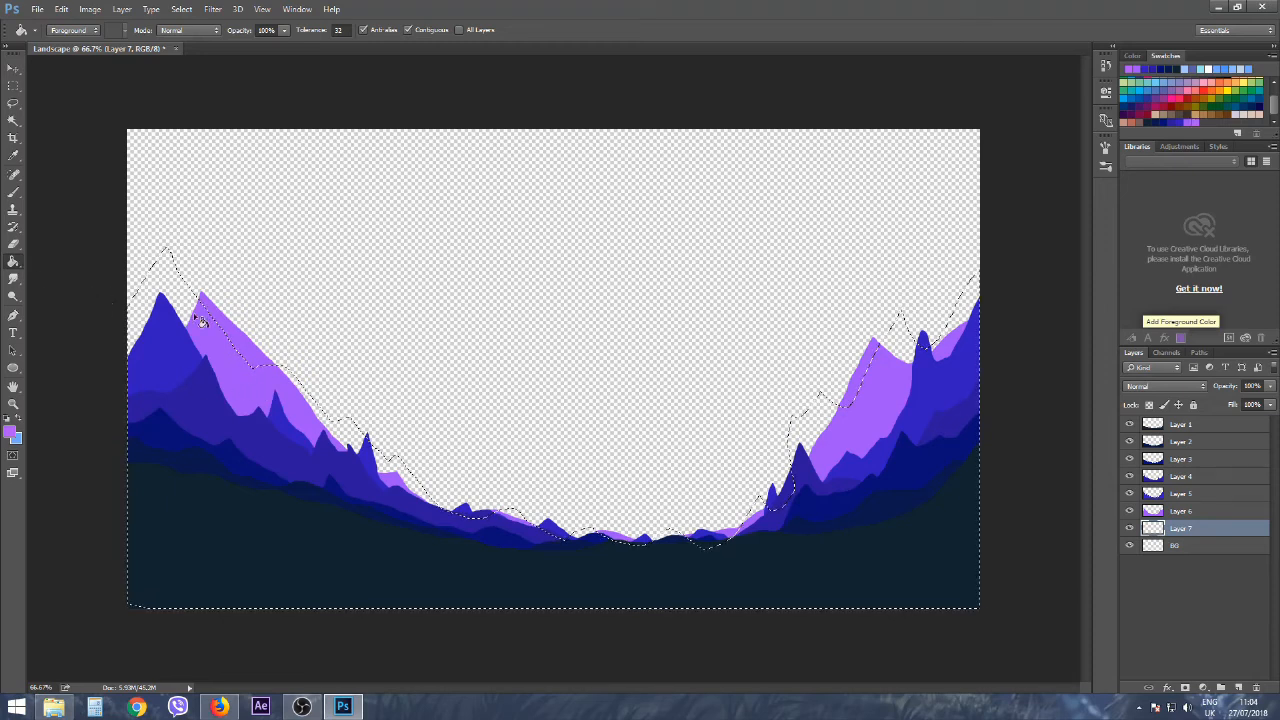
left_click(171, 498)
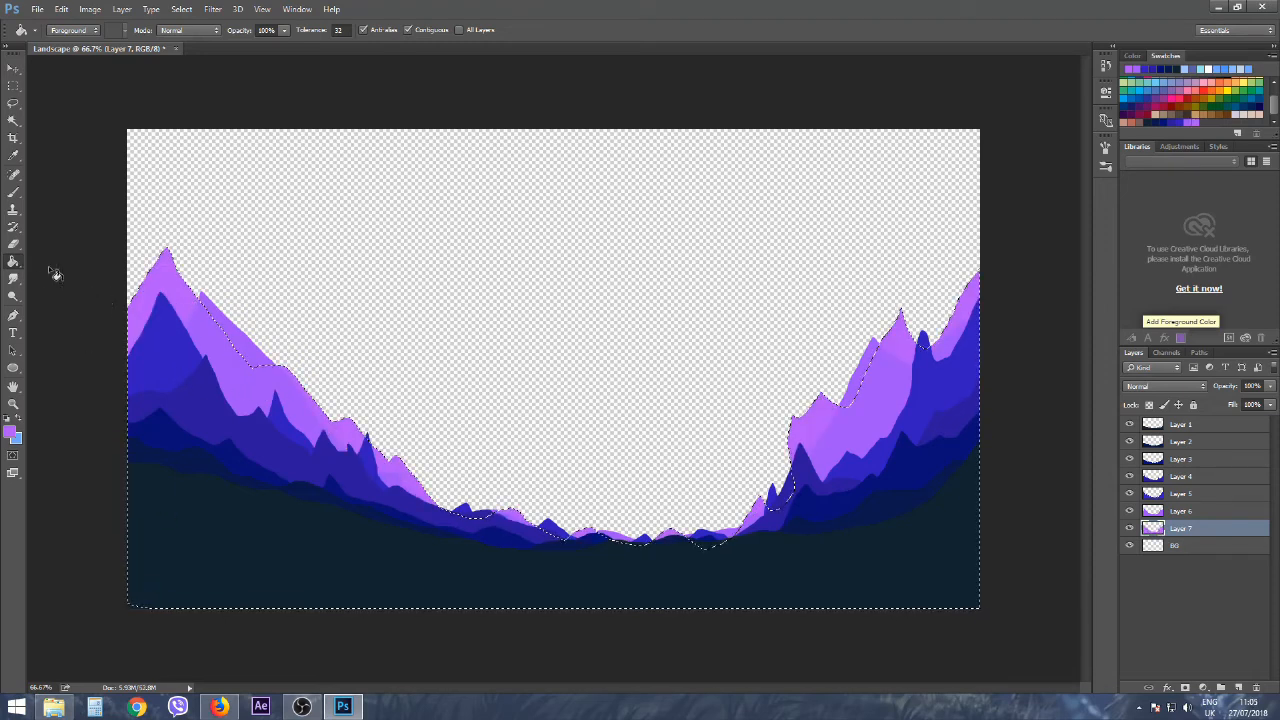
left_click(13, 86)
key("ctrl+d")
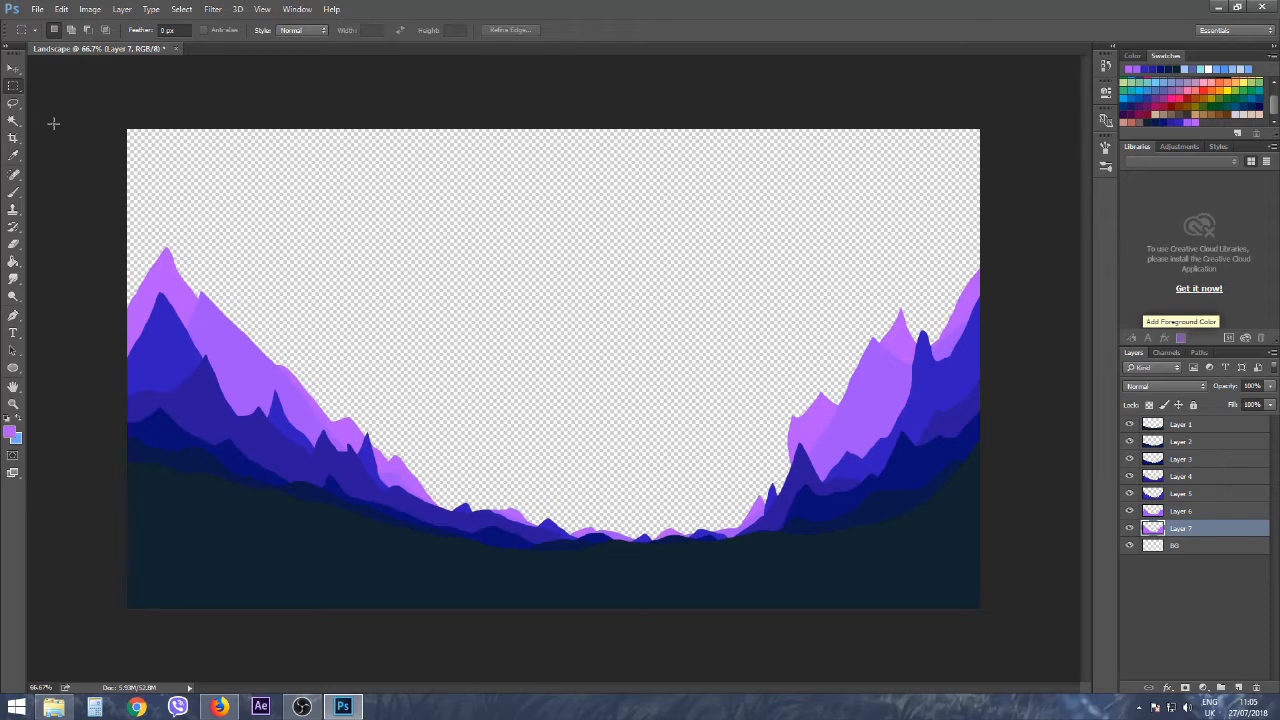
Erase the overhanging bulge on the inner slope of Layer 7's right-hand mountain with a hard round 40 px eraser.
left_click(13, 243)
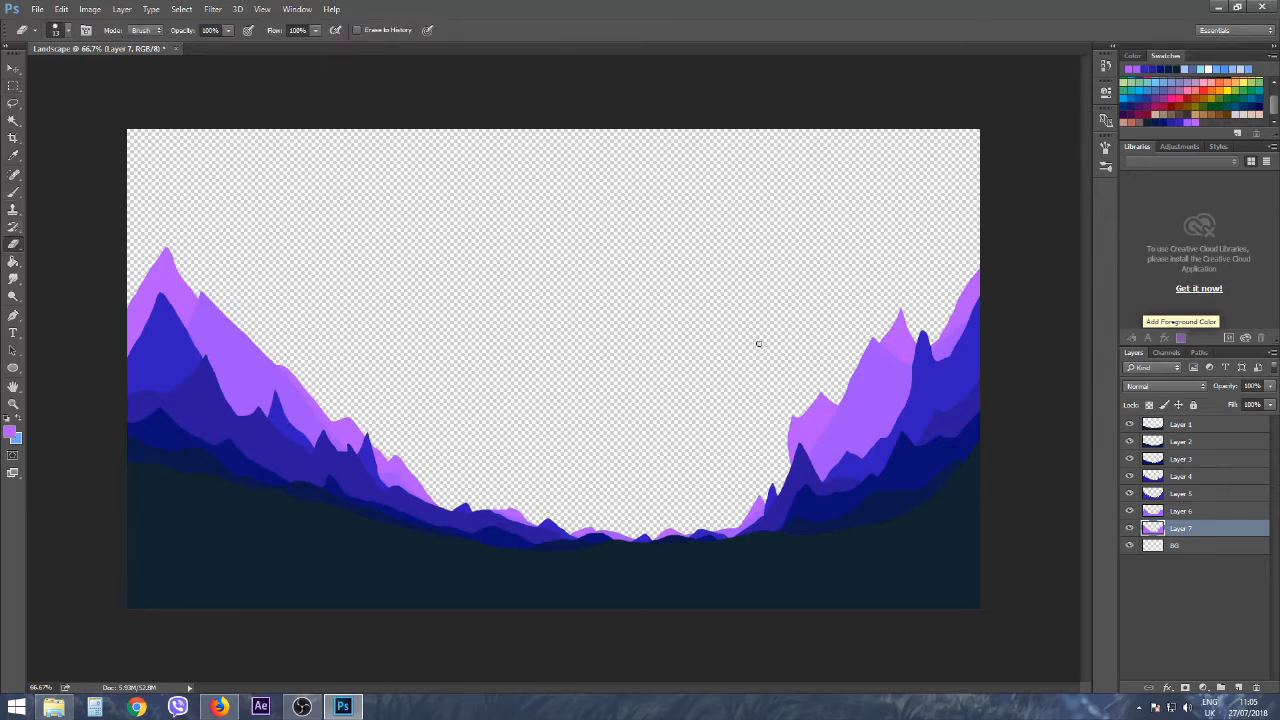
left_click(68, 30)
left_click_drag(76, 73, 94, 74)
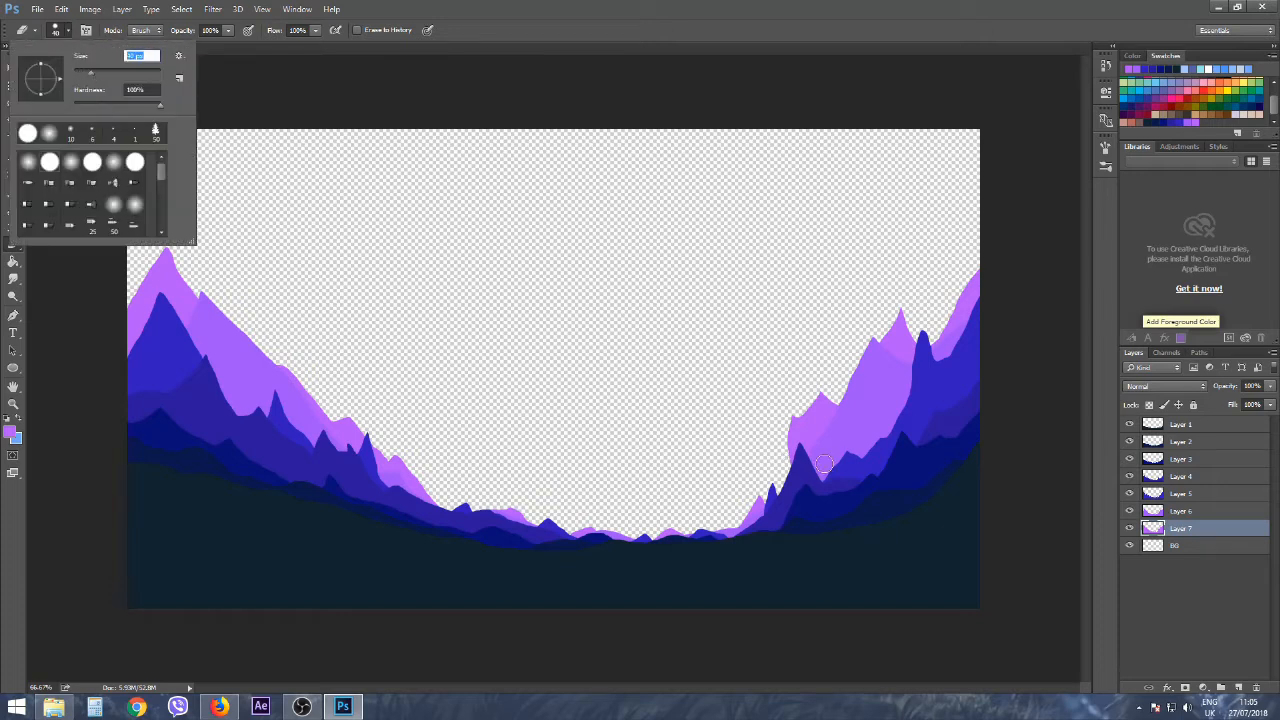
left_click(778, 452)
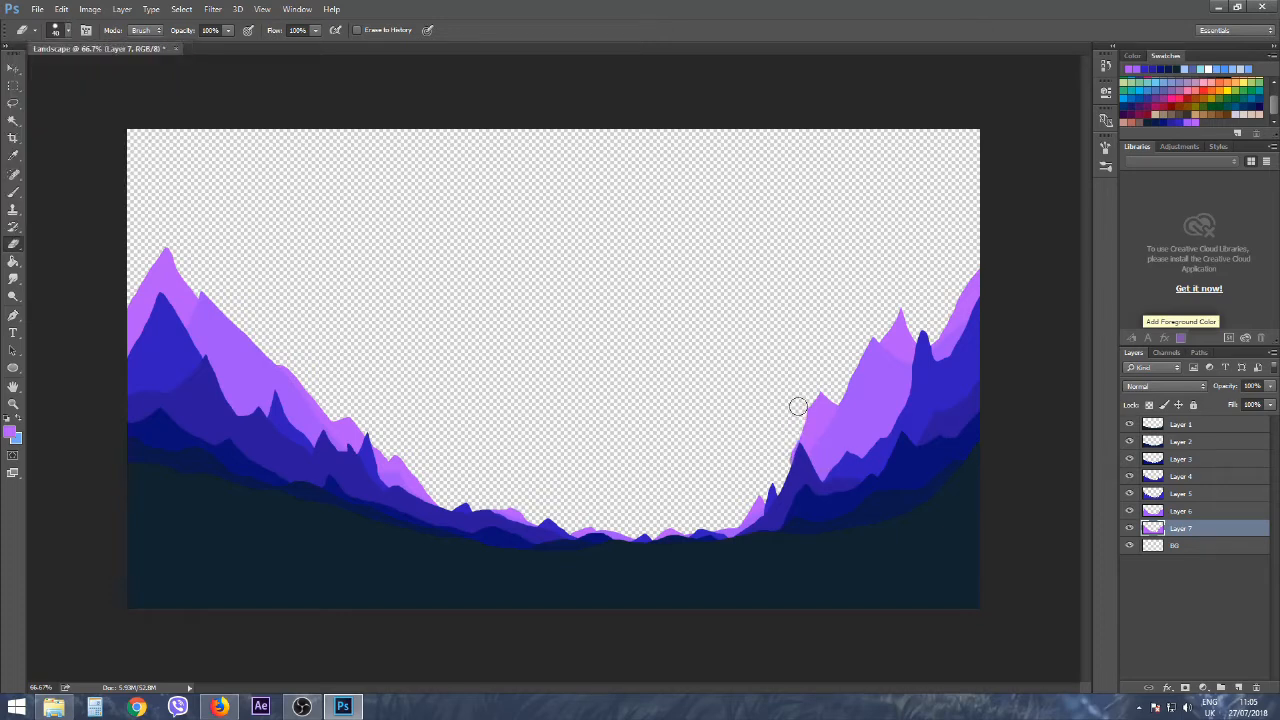
left_click_drag(788, 444, 797, 409)
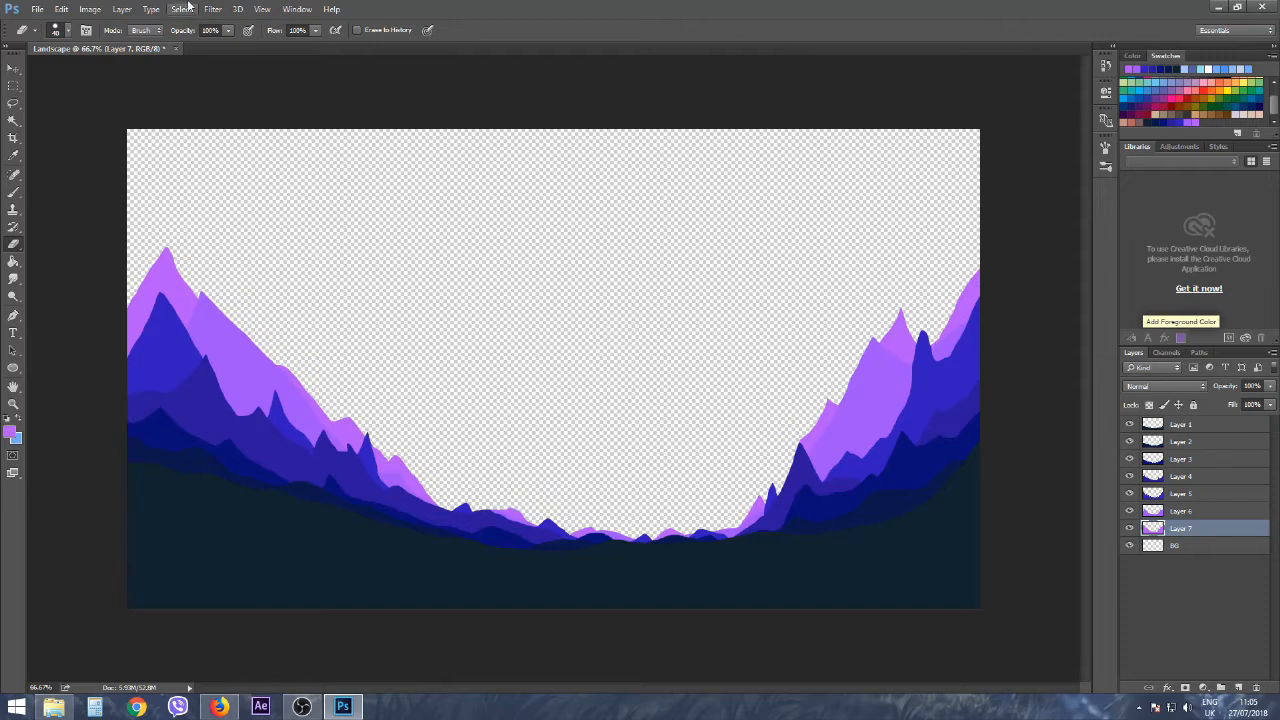
Add a new layer directly above Layer 7 and hide all the other layers, including BG.
left_click(1238, 688)
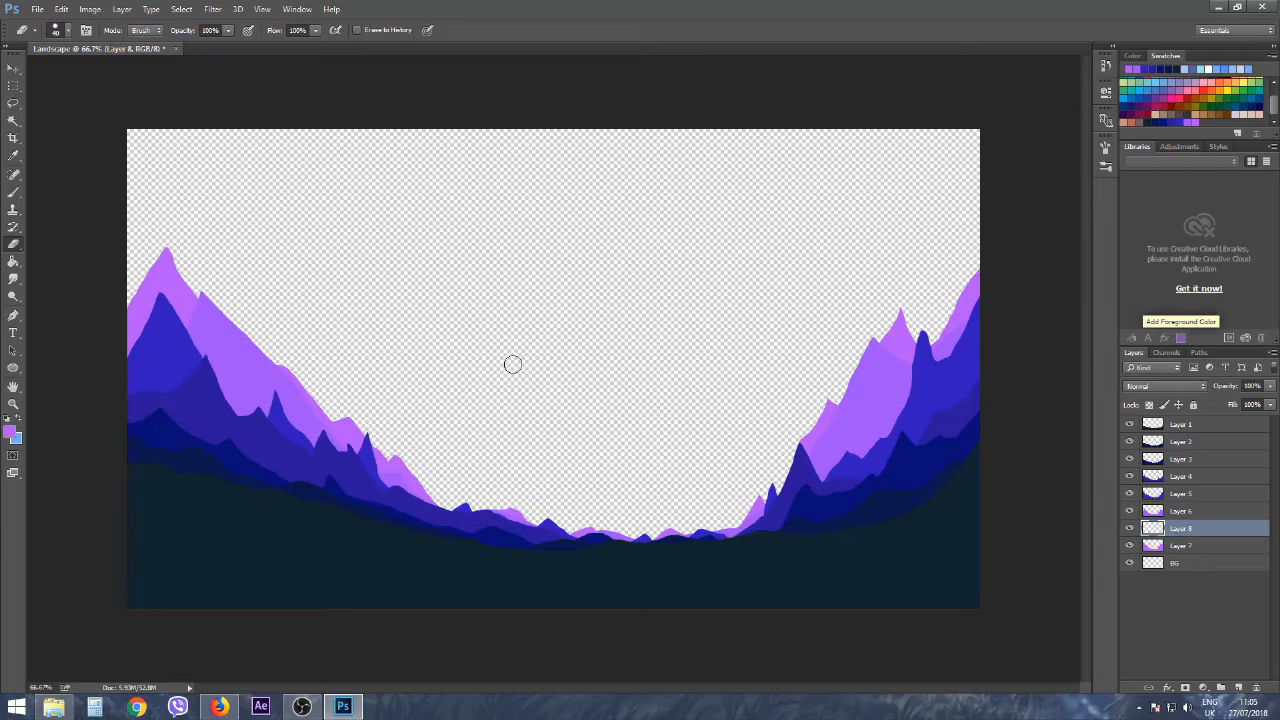
left_click_drag(1130, 516, 1126, 418)
left_click_drag(1128, 545, 1128, 578)
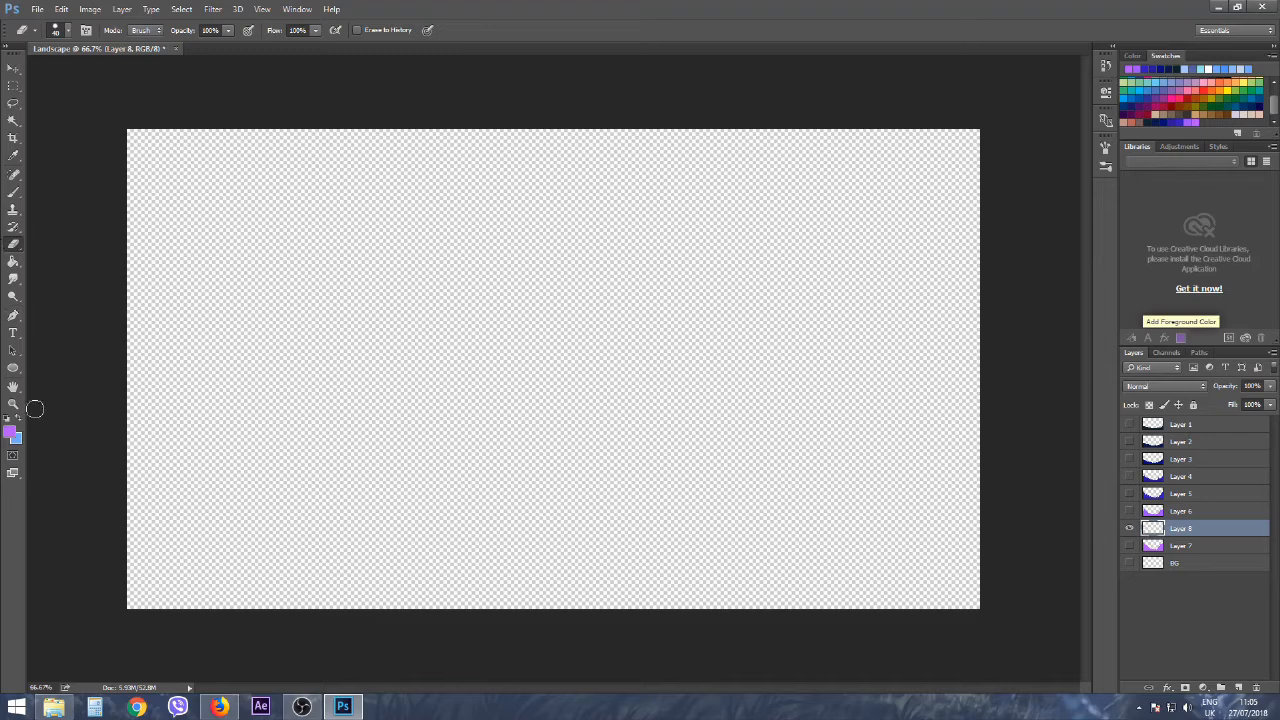
Set the foreground colour to white (#ffffff).
left_click(11, 432)
left_click_drag(888, 266, 795, 216)
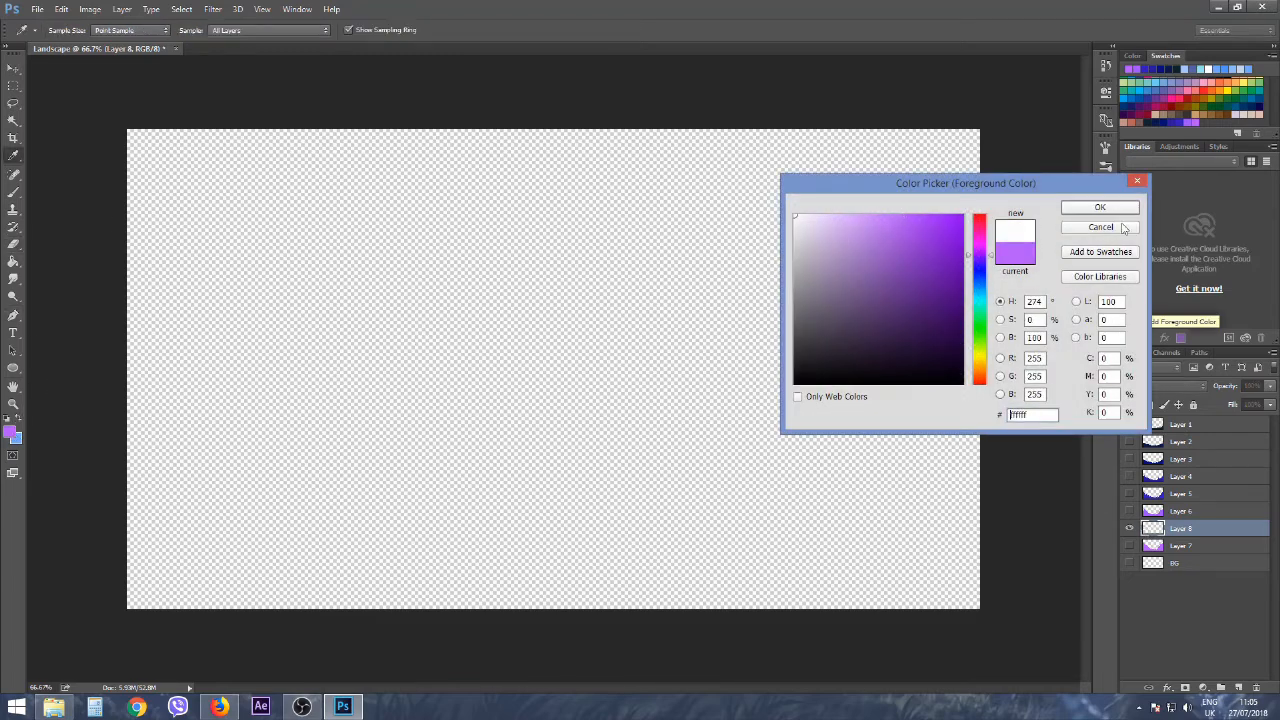
left_click(1096, 208)
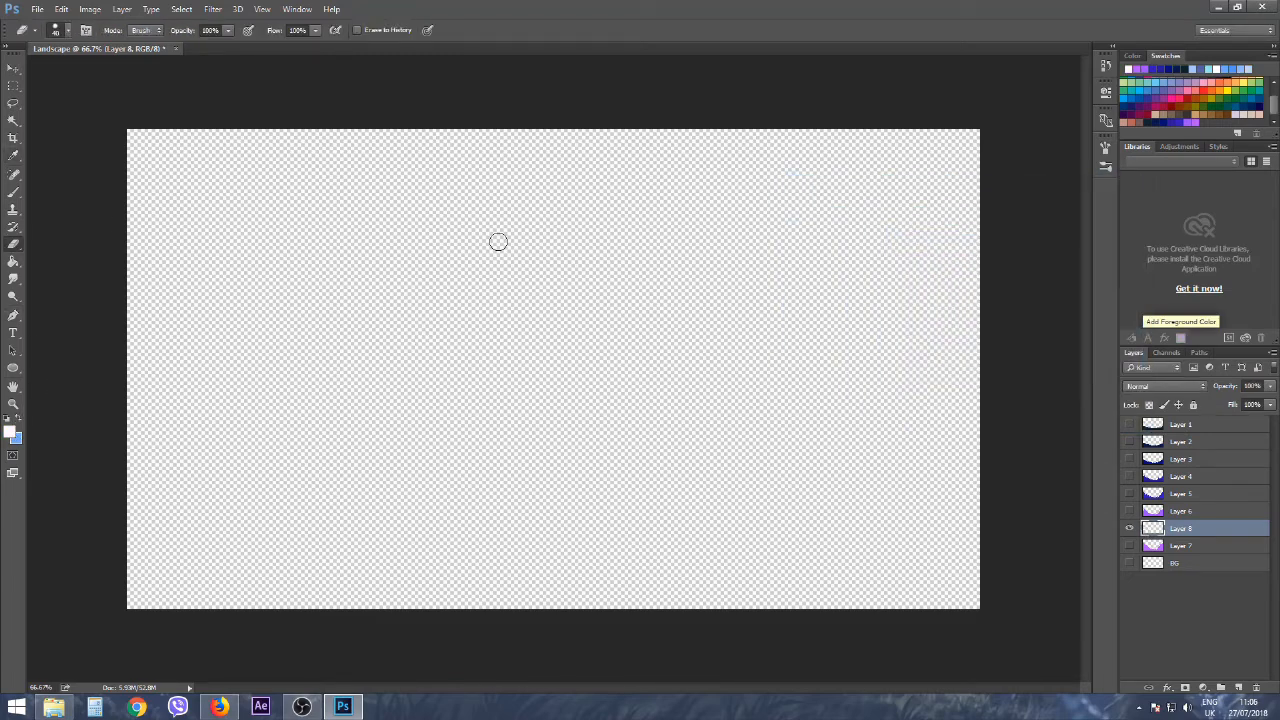
Fill the empty Layer 8 with white using the Paint Bucket tool.
left_click(12, 264)
left_click(302, 248)
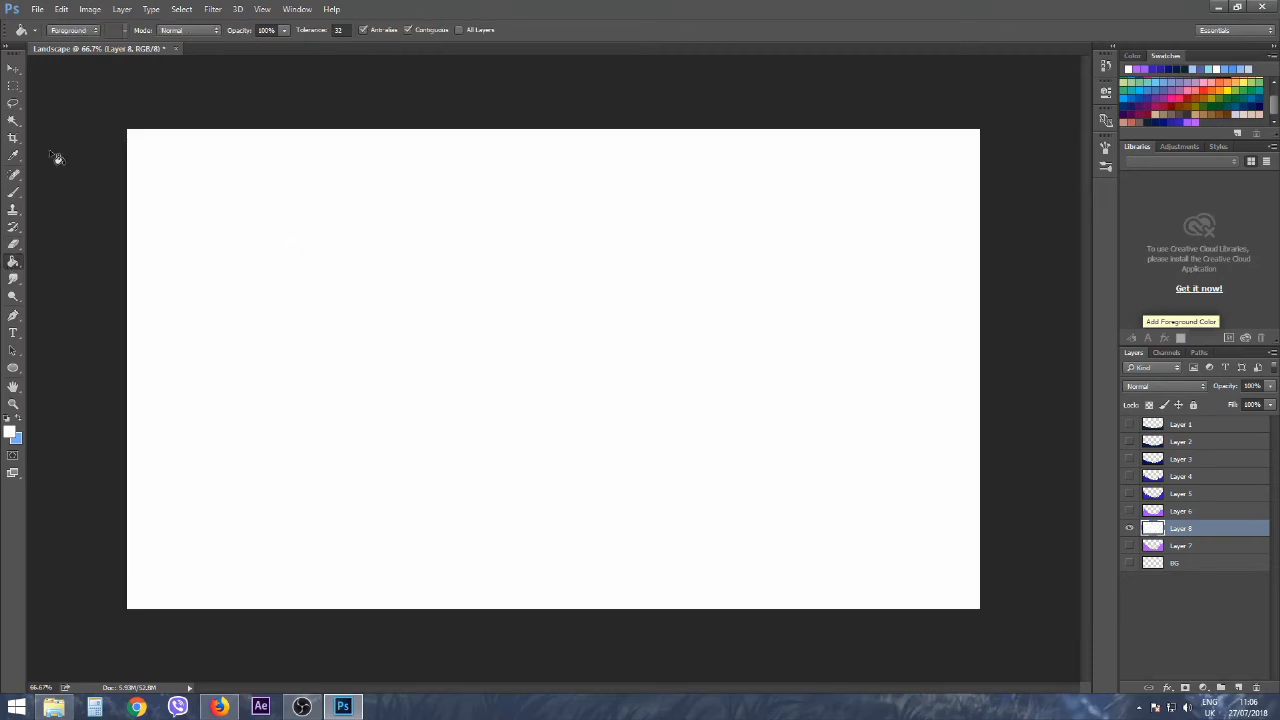
left_click(13, 86)
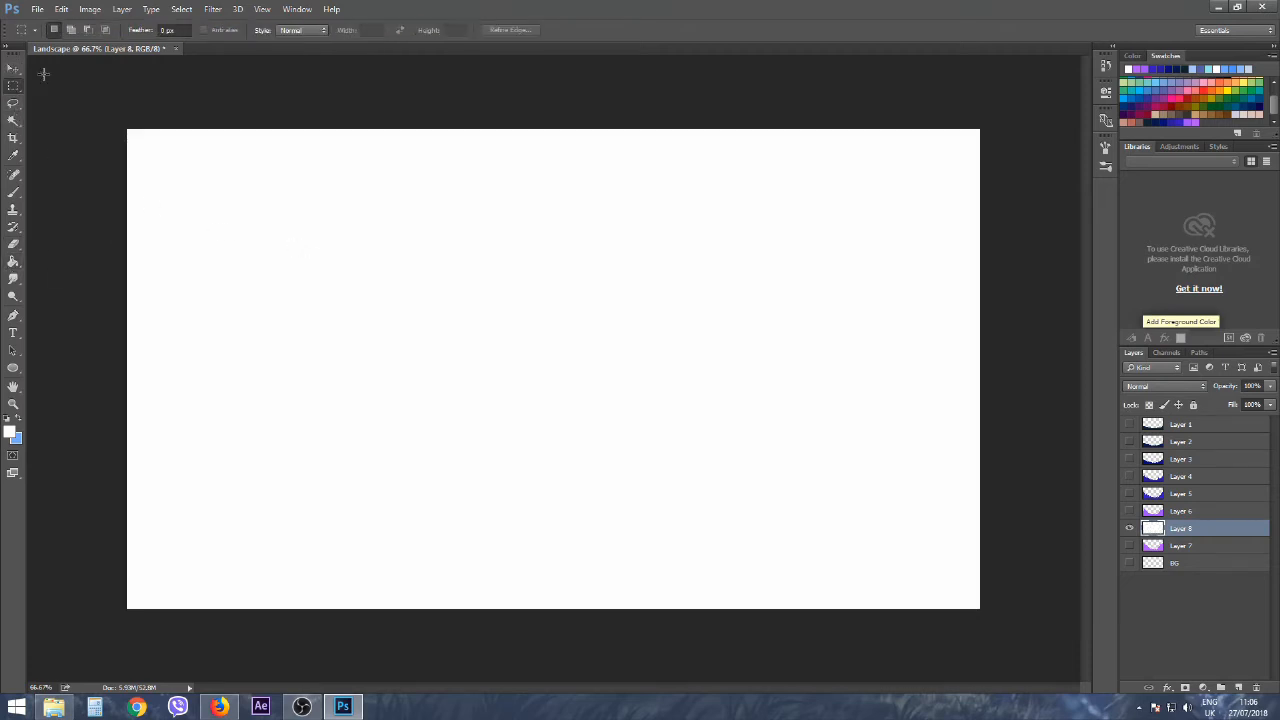
Start the Tree render filter on Layer 8 with the Spruce Tree type and set the custom leaf colour to black.
left_click(209, 10)
mouse_move(224, 219)
left_click(420, 243)
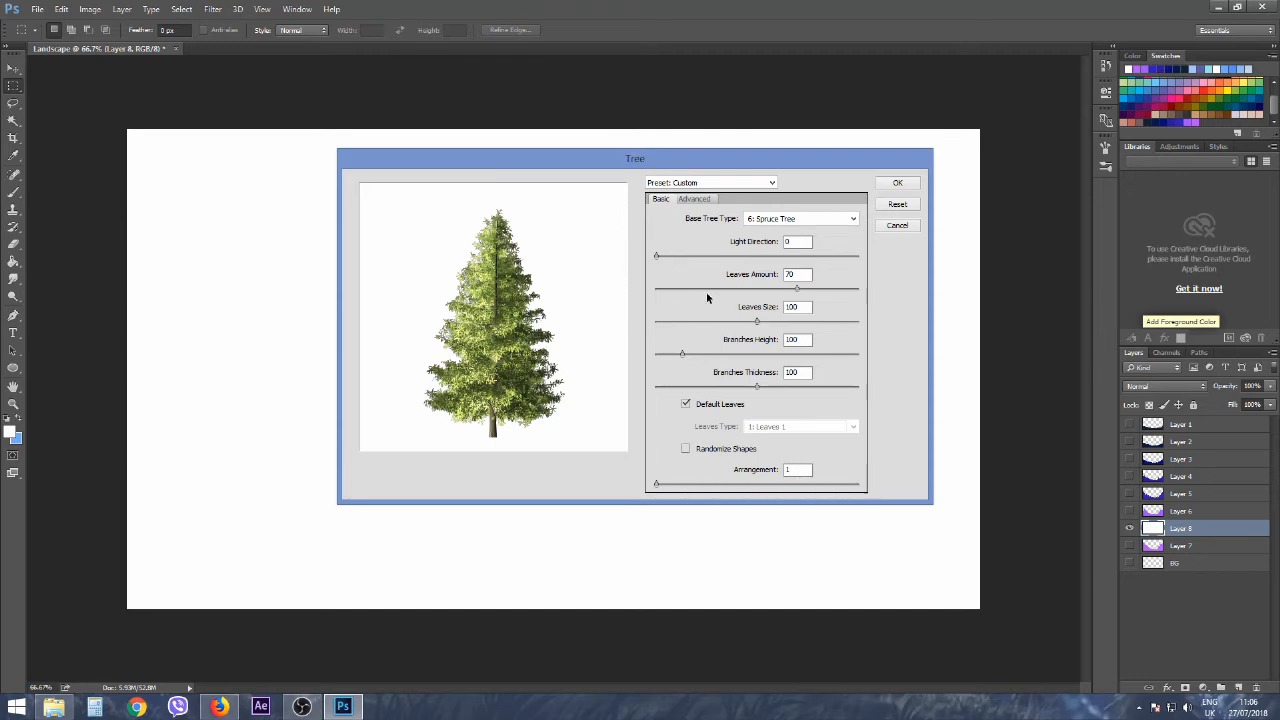
left_click(692, 199)
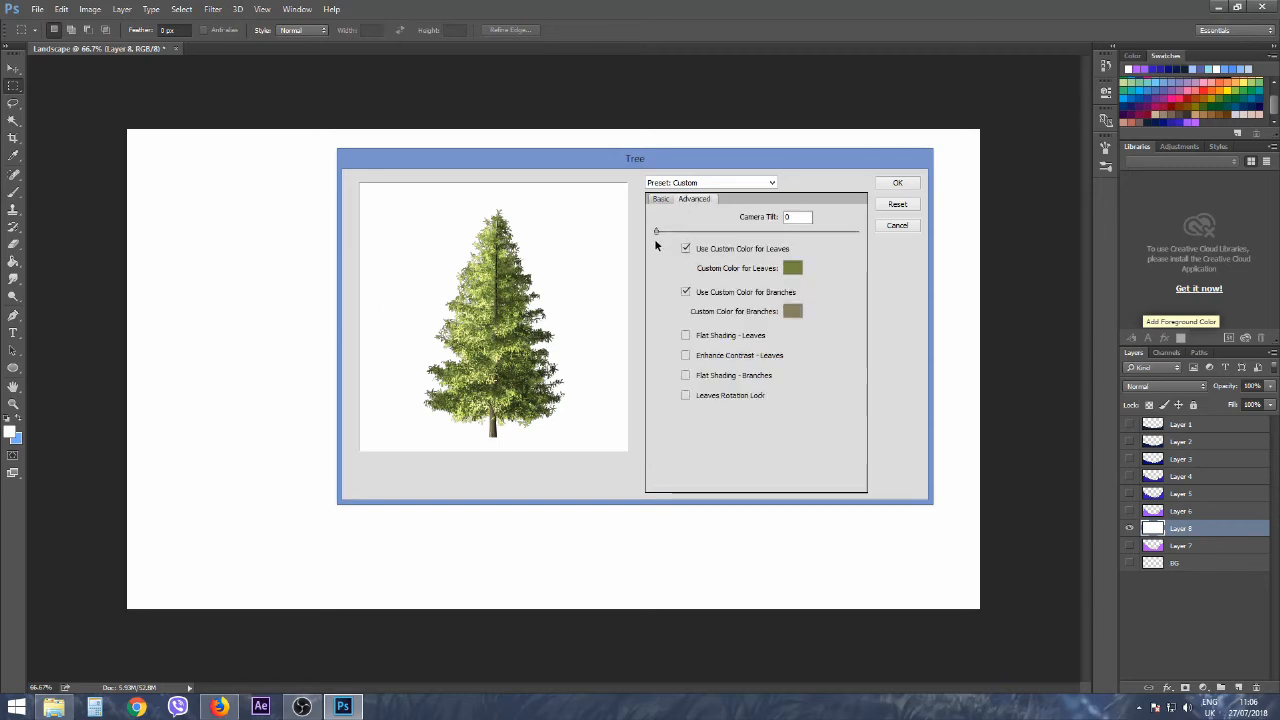
left_click(792, 267)
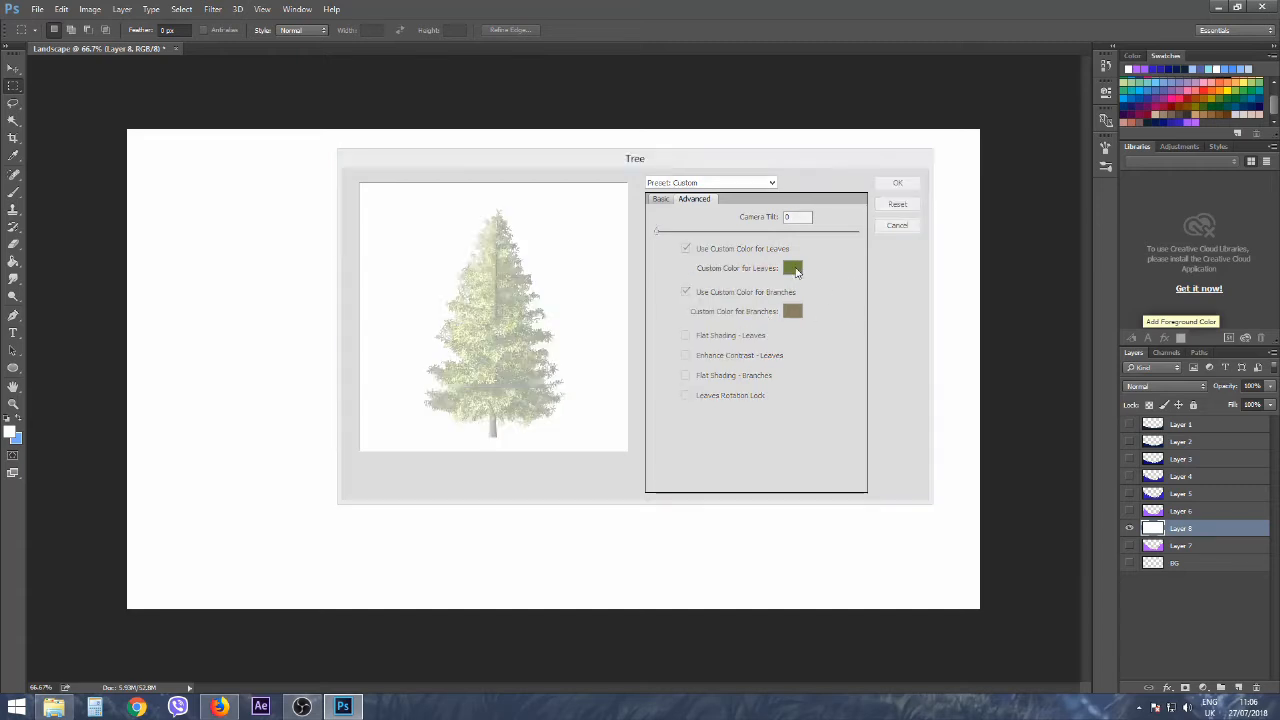
left_click_drag(643, 270, 643, 330)
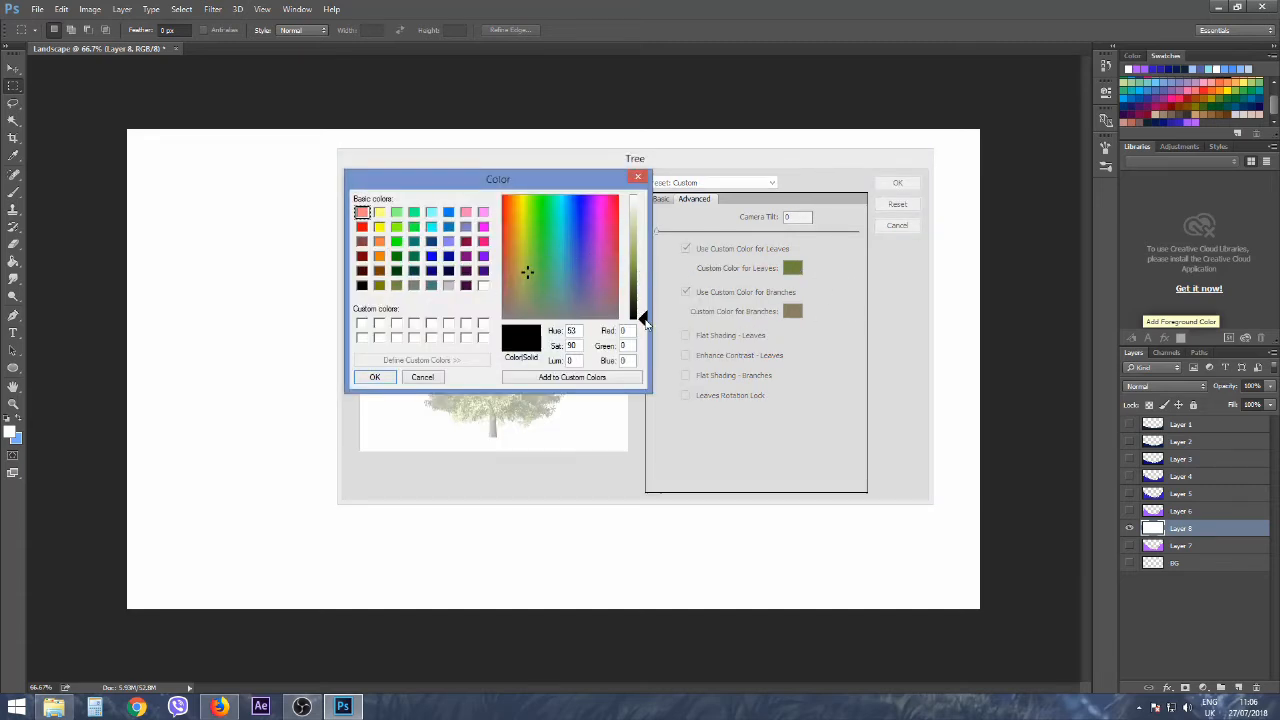
left_click(389, 377)
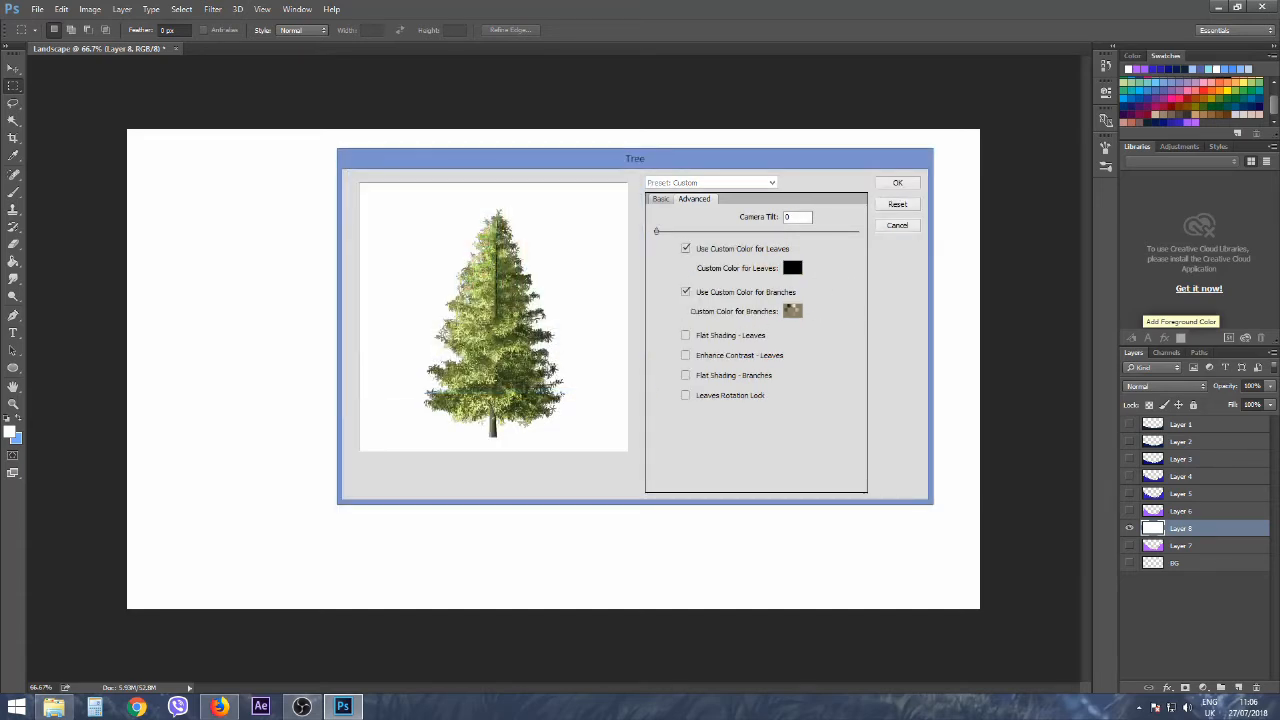
Set the custom branch colour to near-black (RGB 5, 5, 3) and render the spruce on Layer 8.
left_click(792, 311)
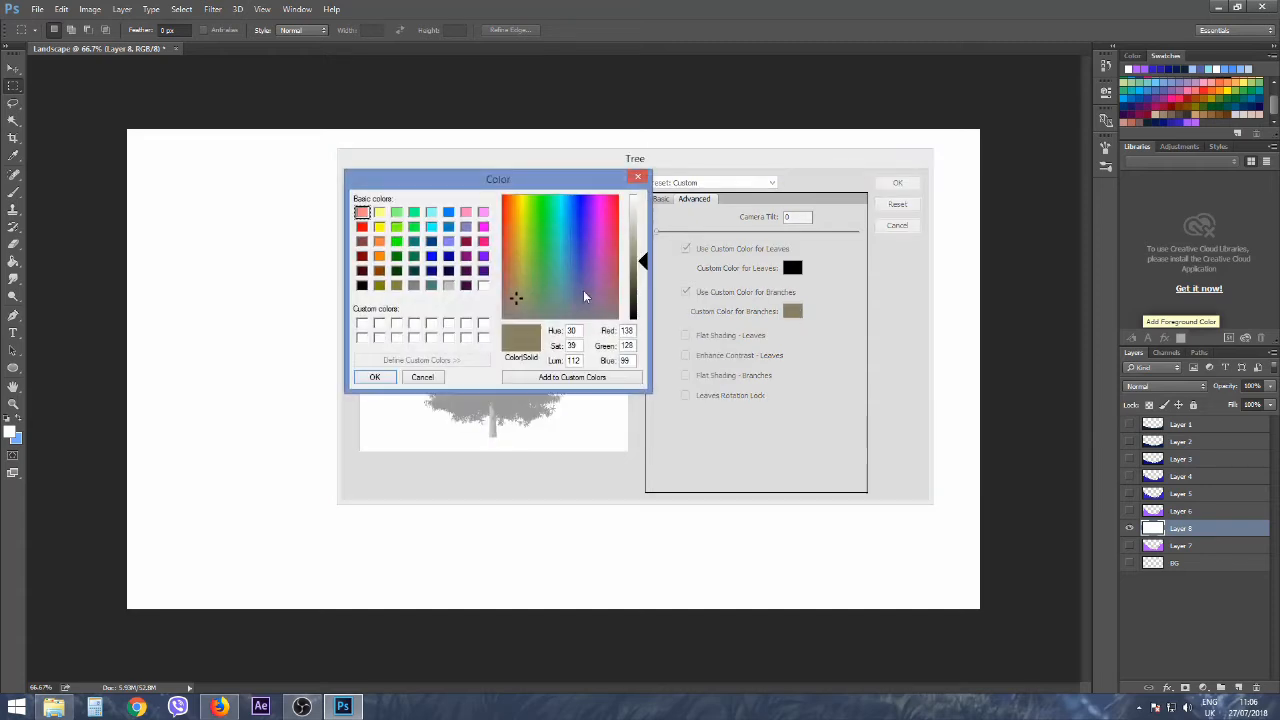
left_click_drag(641, 262, 641, 320)
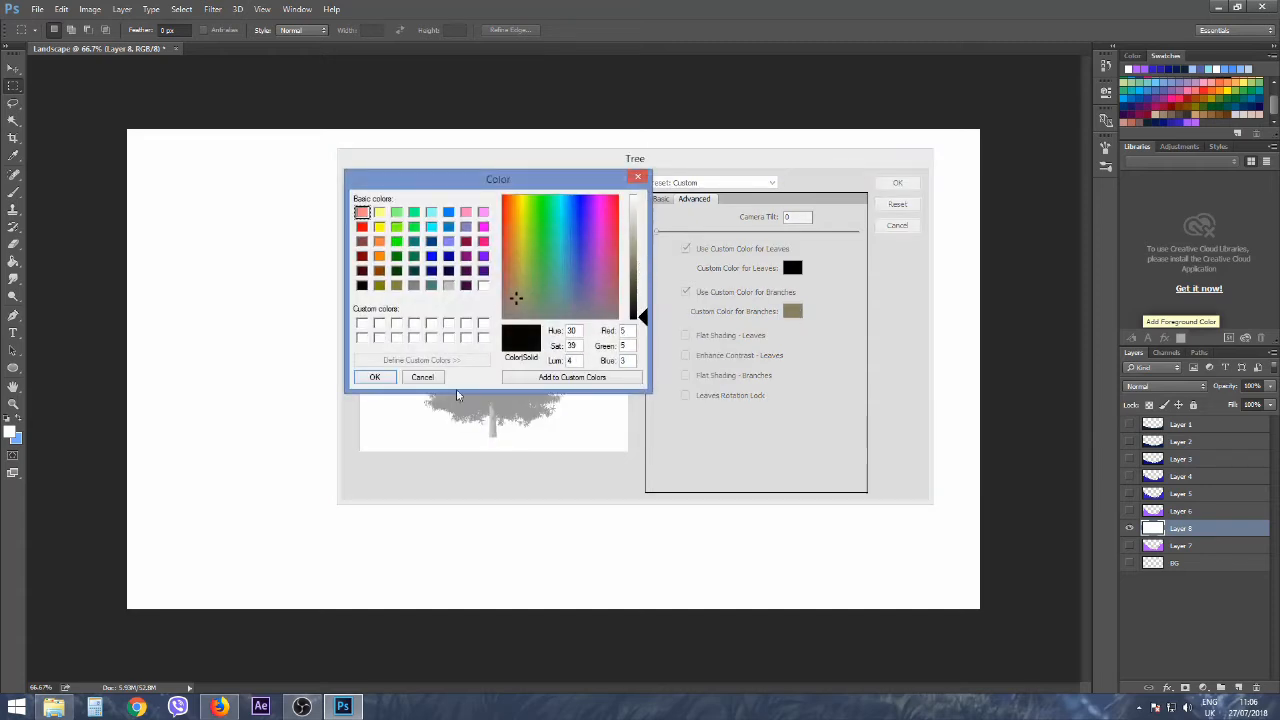
left_click(388, 377)
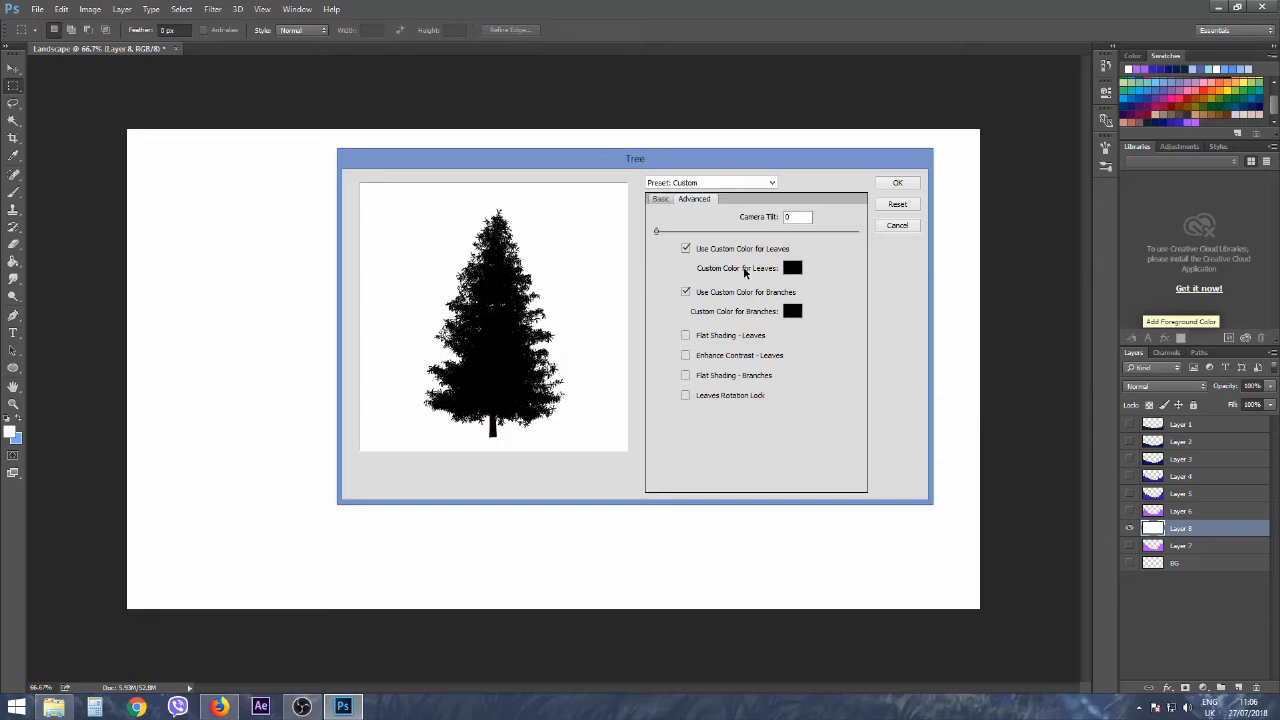
left_click(898, 185)
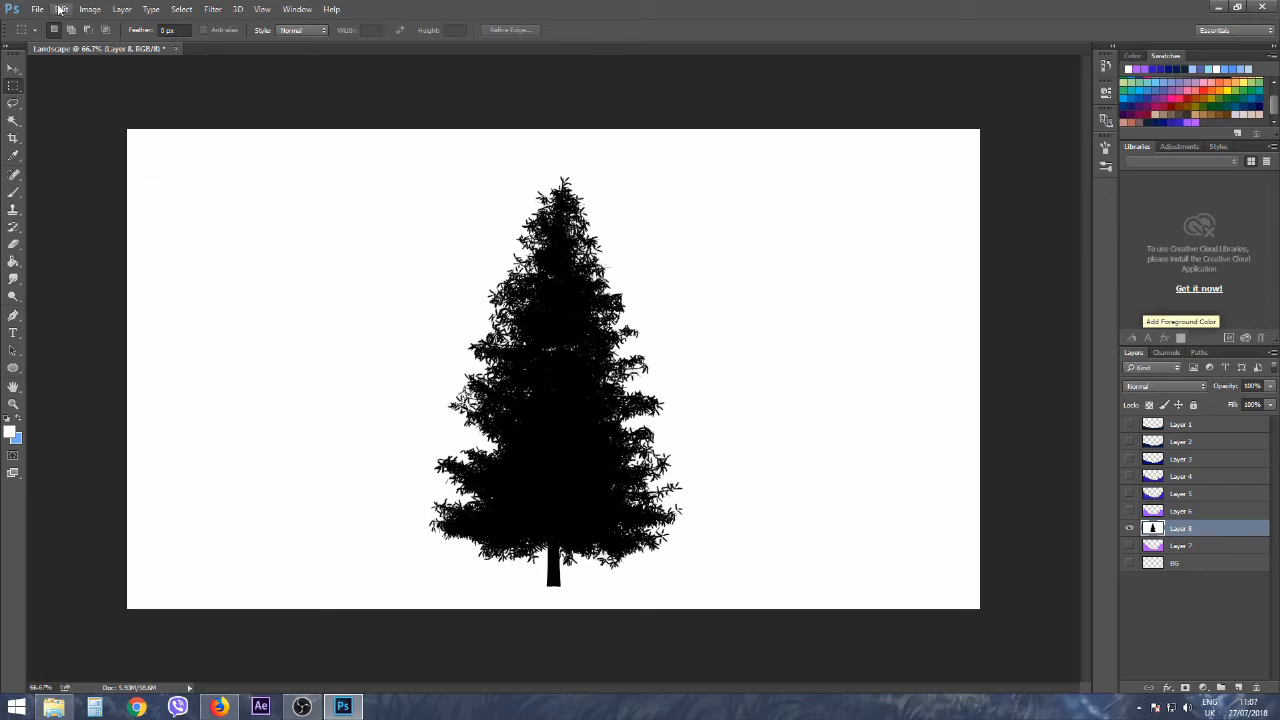
Define the black spruce silhouette as a brush preset named "Landscape Tree".
left_click(61, 9)
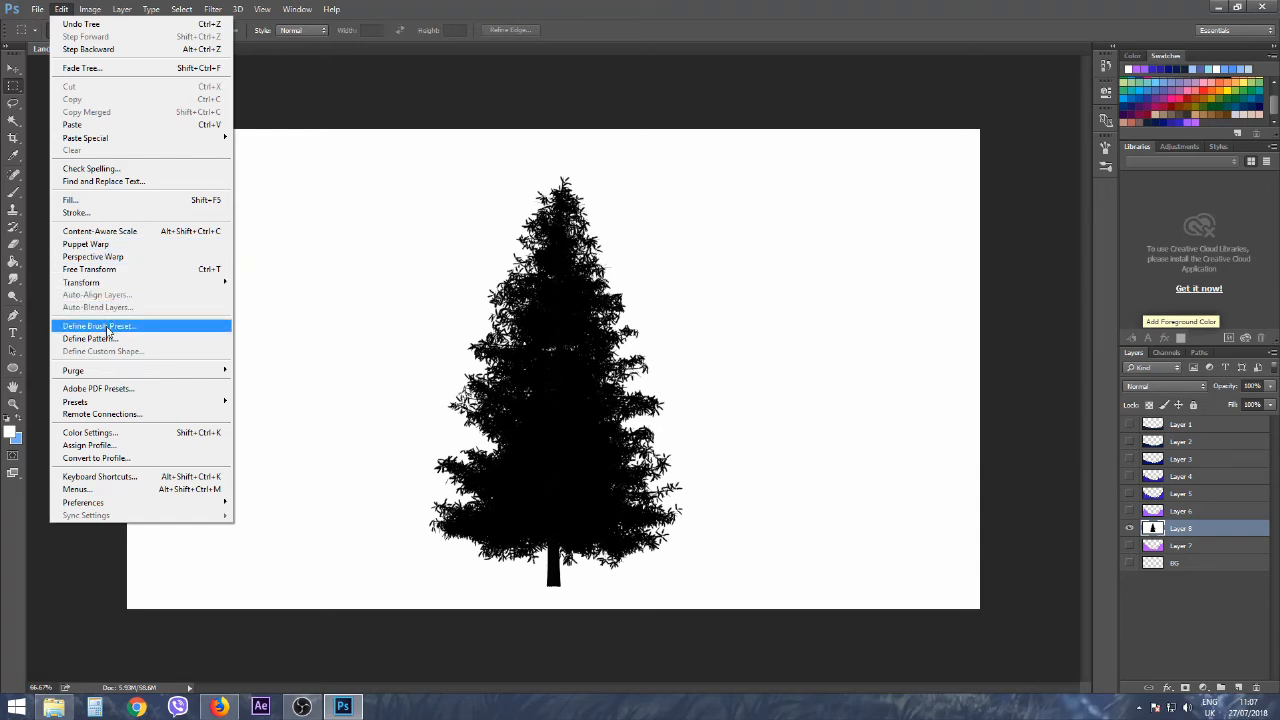
left_click(106, 326)
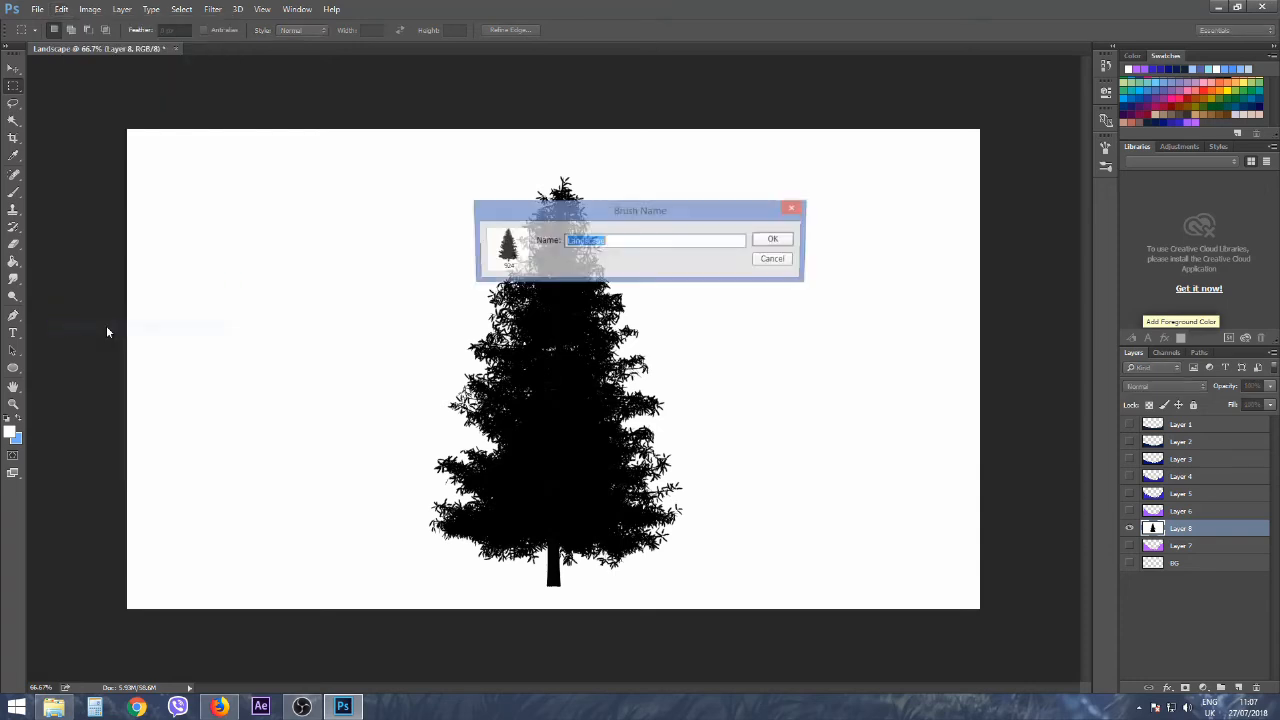
left_click(607, 242)
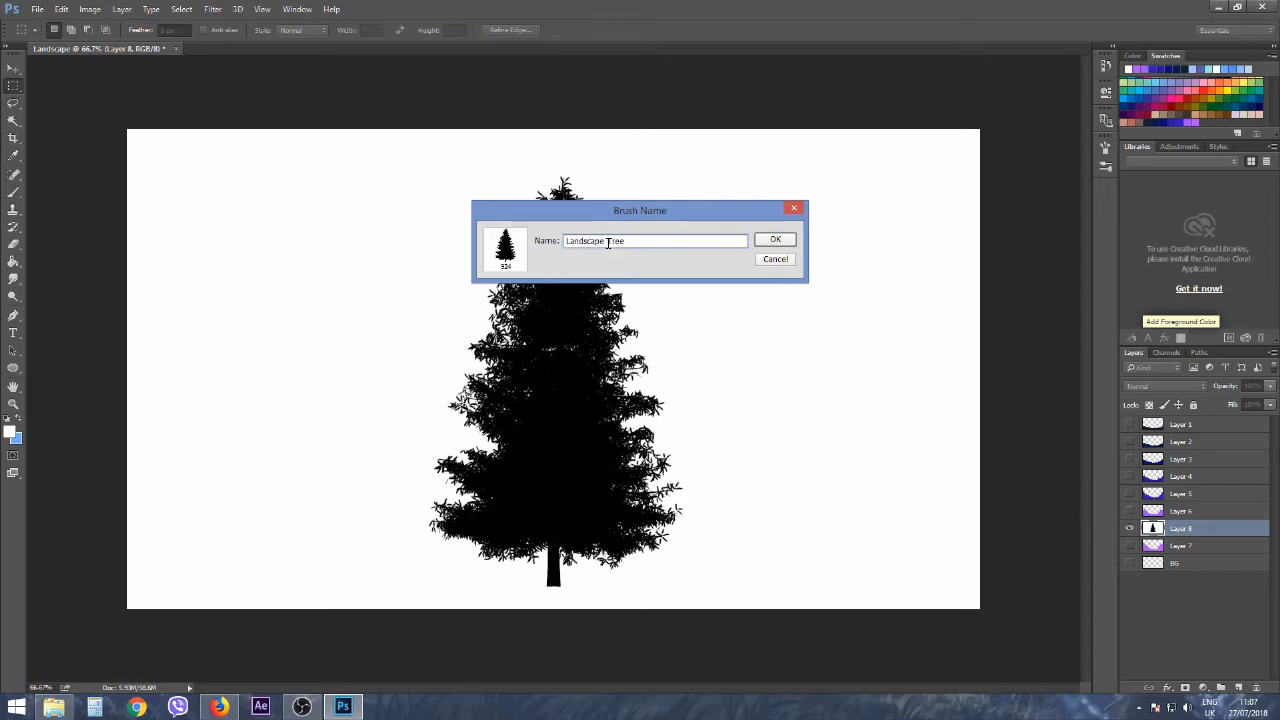
left_click(776, 240)
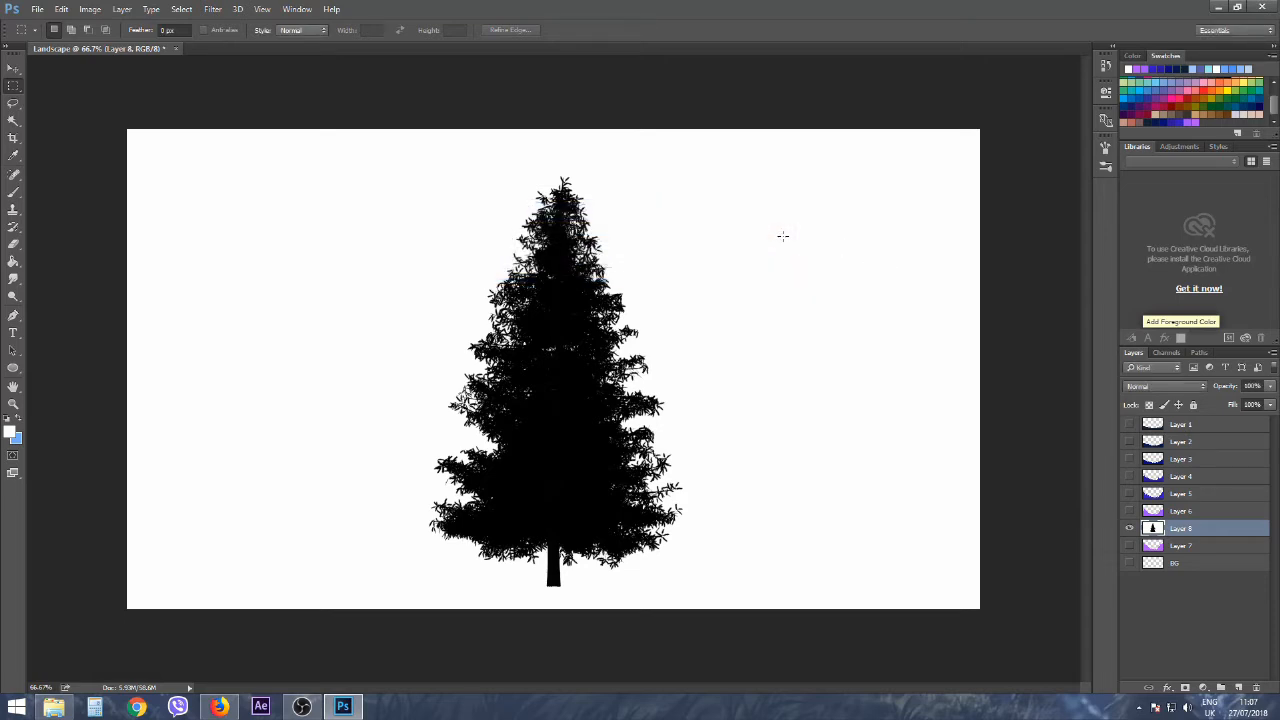
Select the Brush tool with the new tree tip, try a white stroke over the spruce and undo it.
left_click(14, 193)
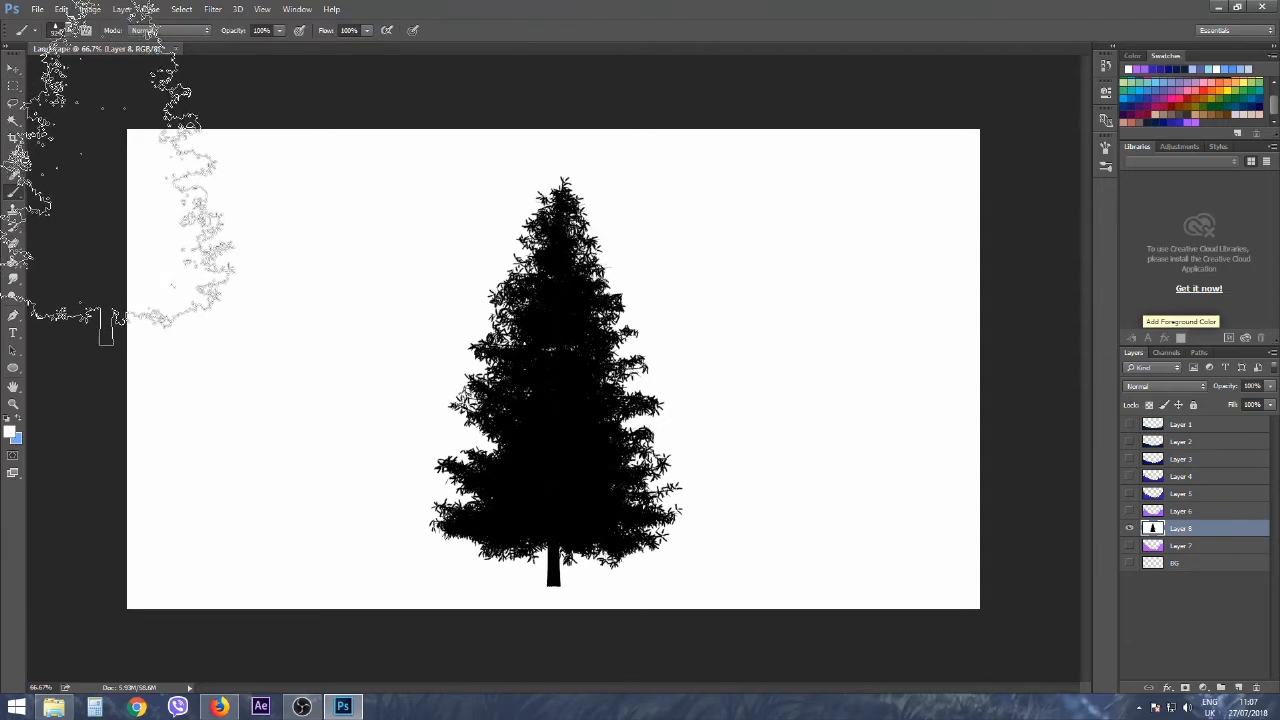
key("ctrl+z")
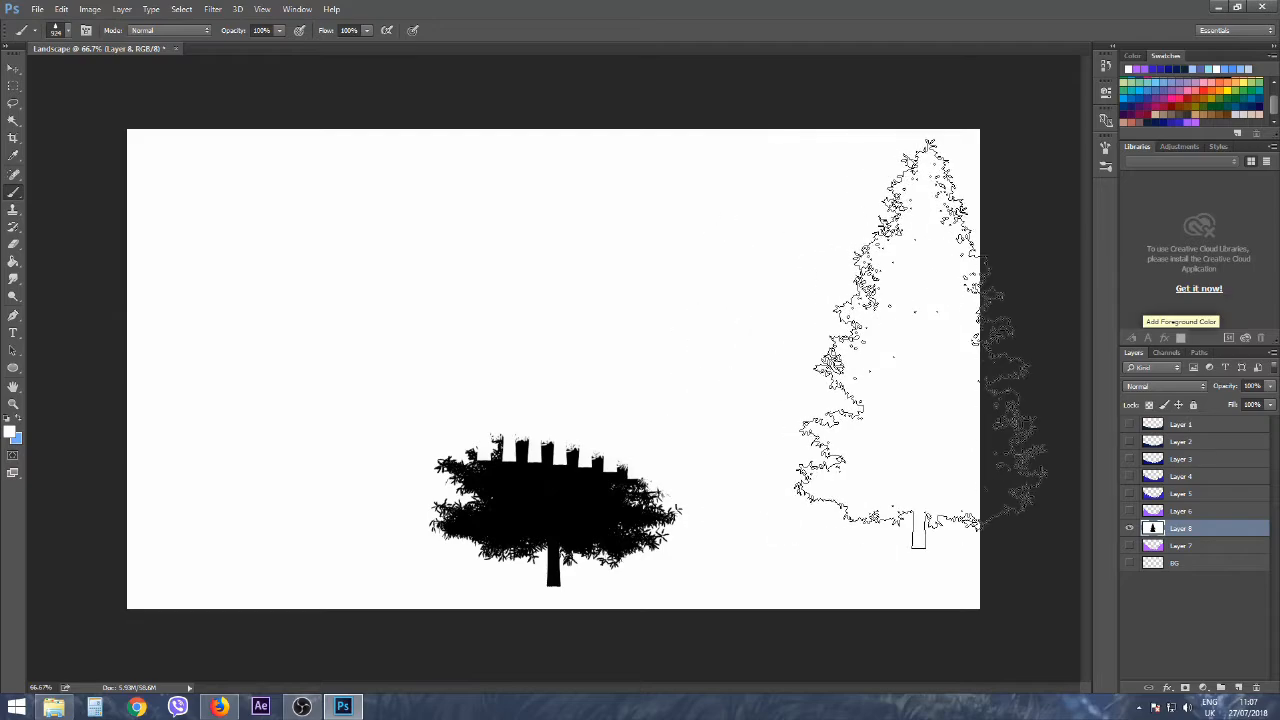
left_click(557, 381)
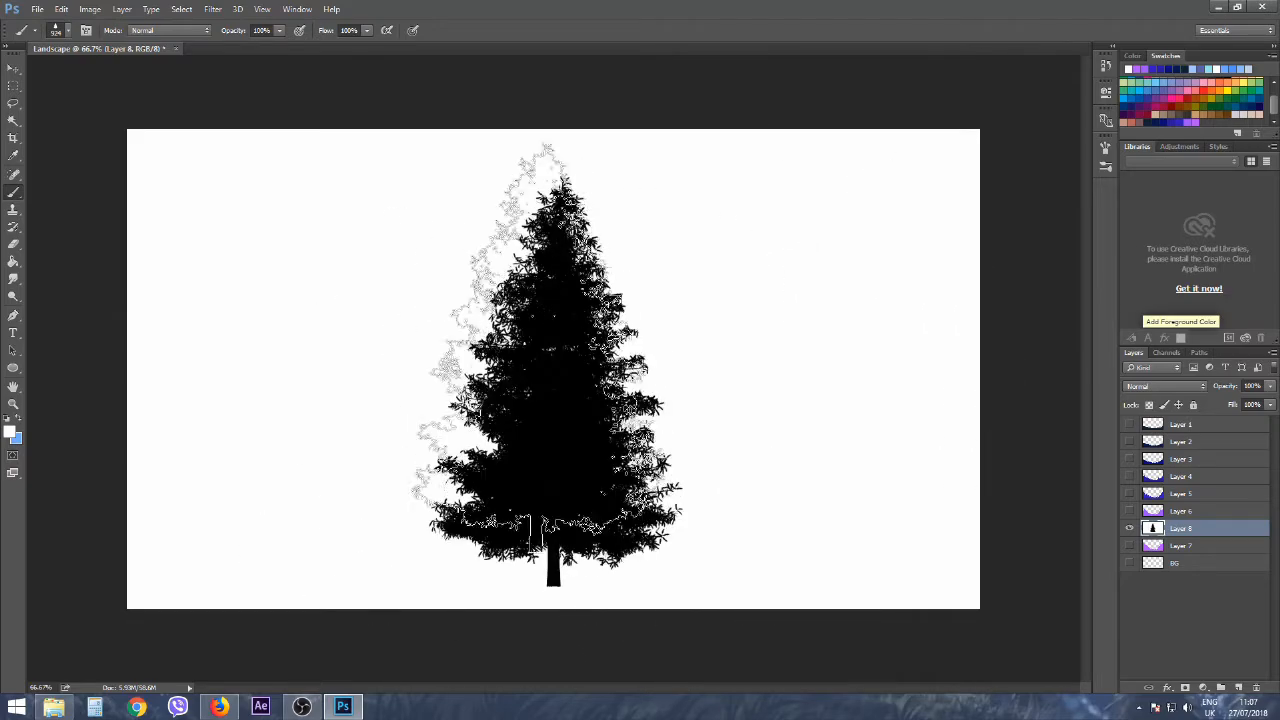
Enable Shape Dynamics for the tree brush and set its tip spacing to 120%.
left_click(68, 32)
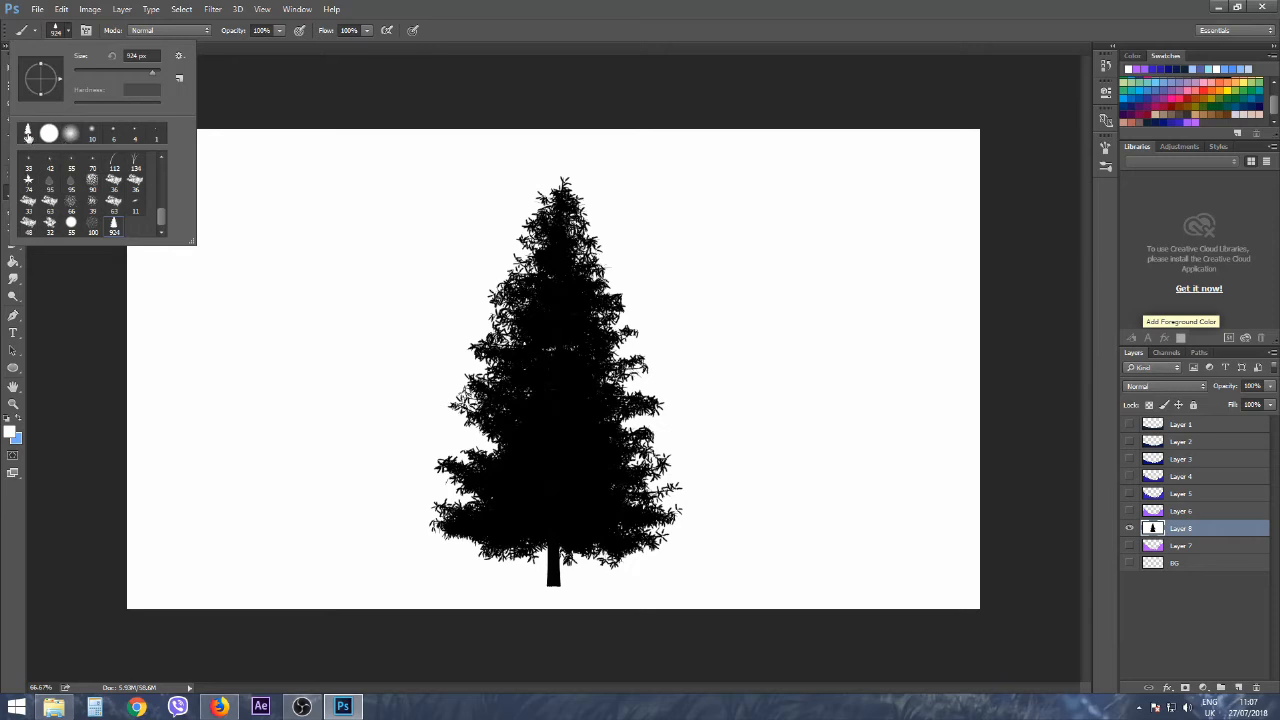
left_click(86, 31)
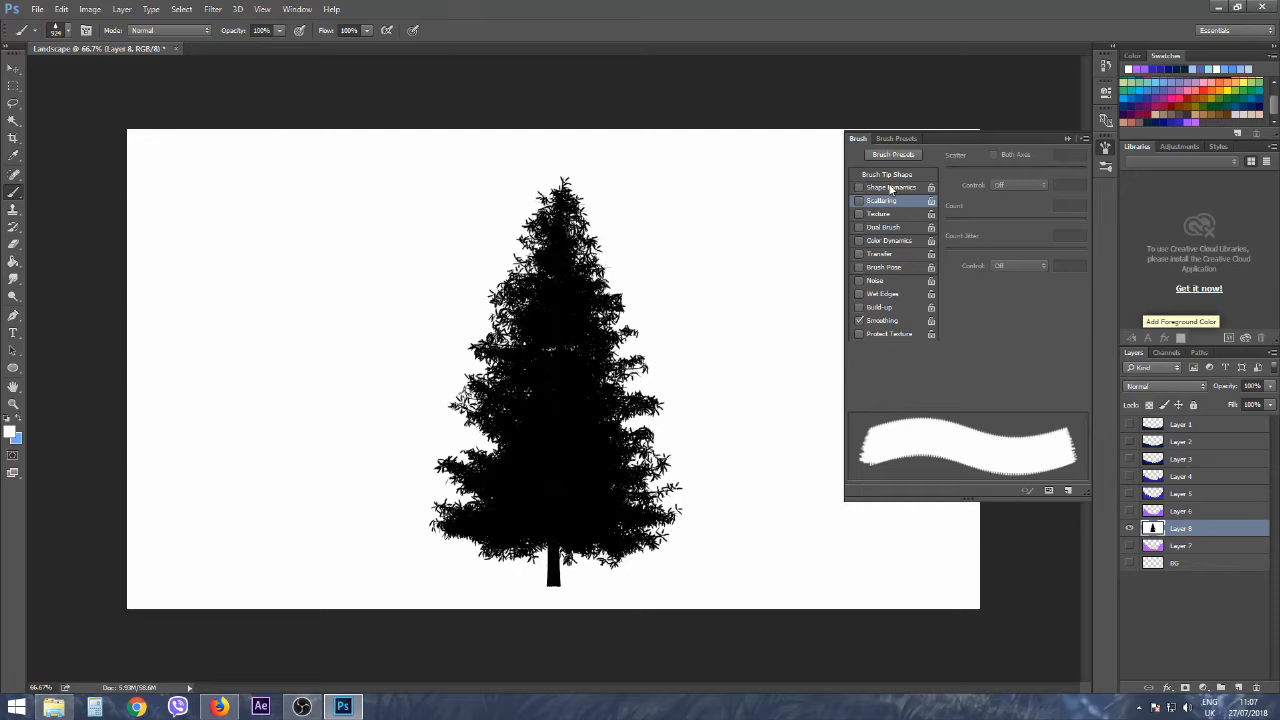
left_click(896, 187)
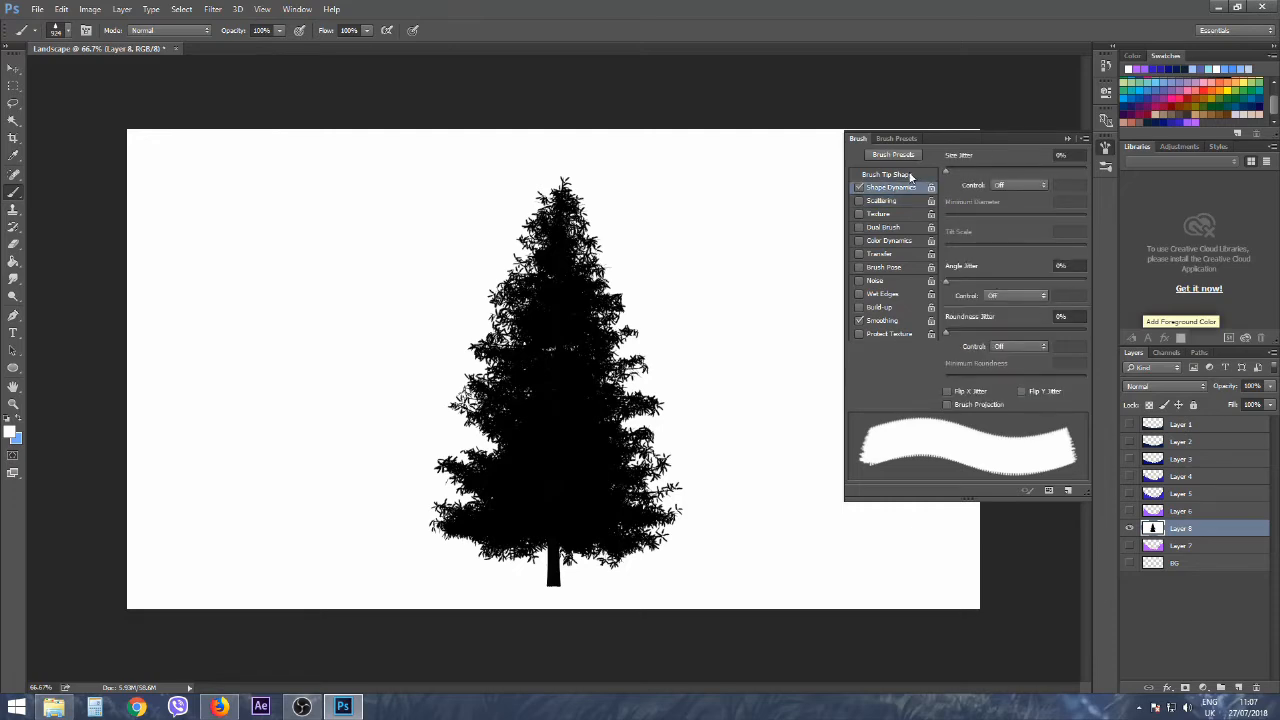
left_click(909, 175)
left_click_drag(953, 380, 1021, 380)
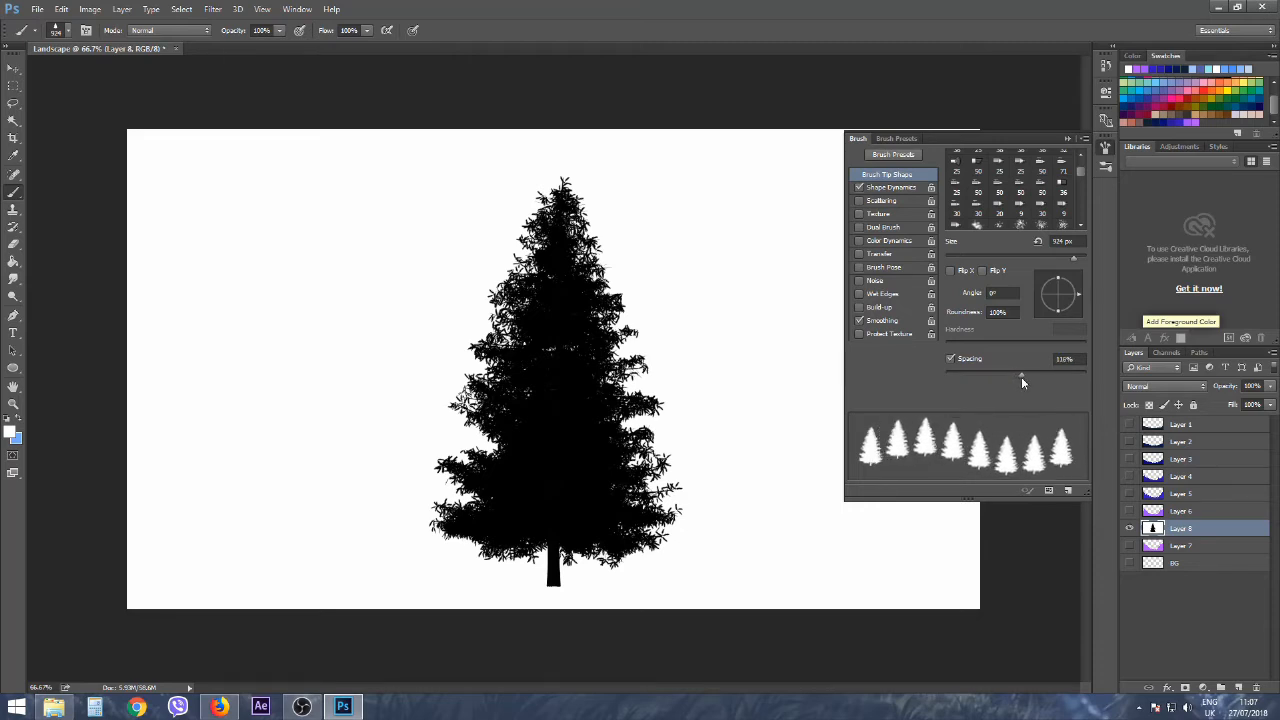
left_click(958, 357)
type("100")
key("Return")
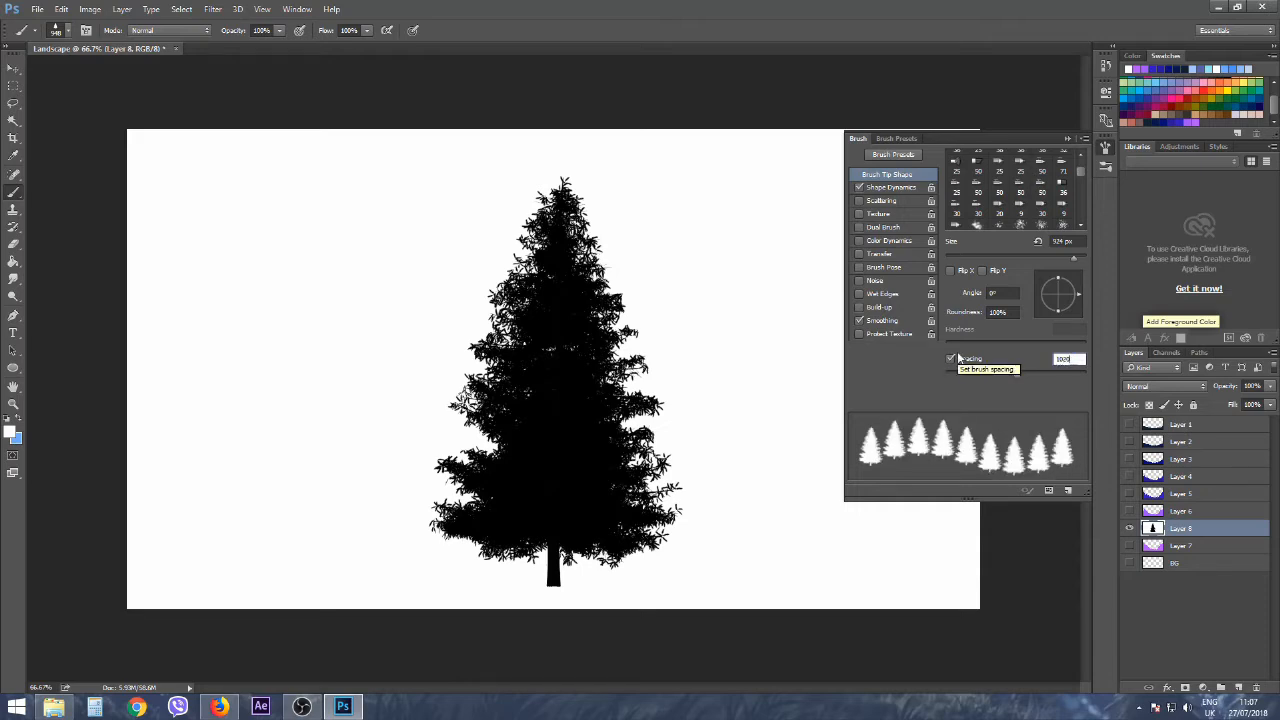
type("120")
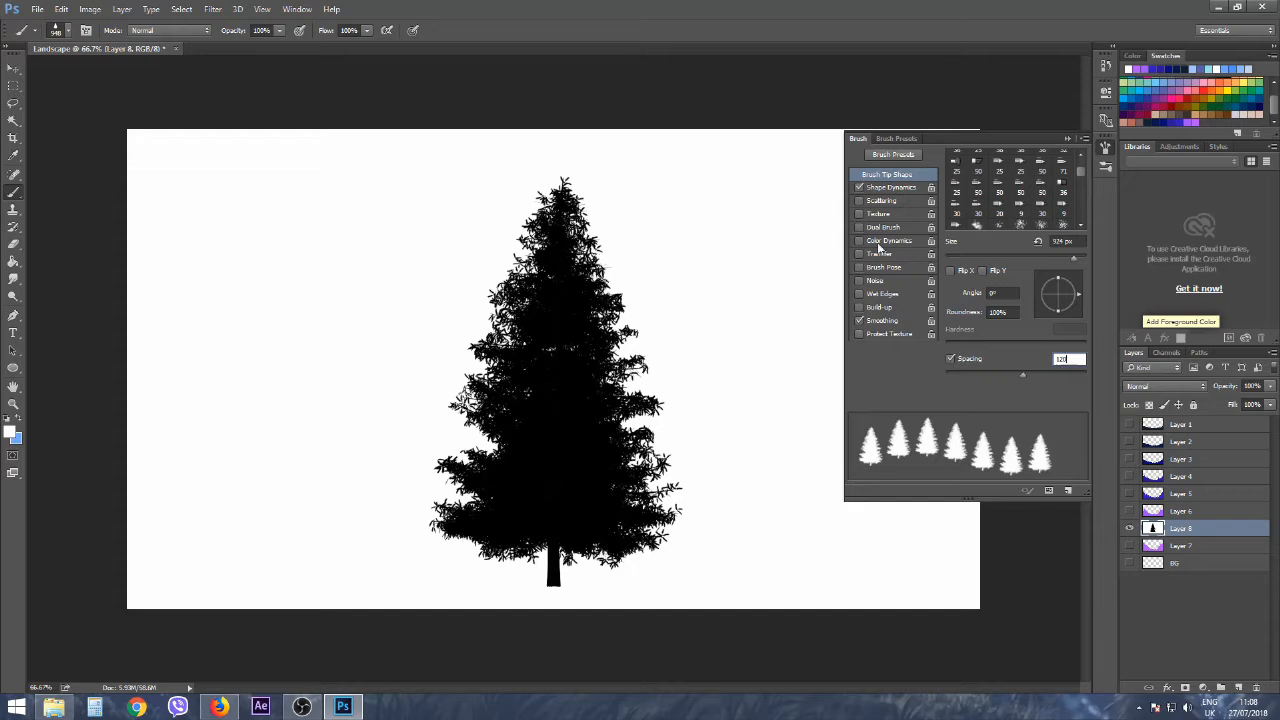
Set the tree brush's Size Jitter to 100% and reduce its size to about 35 px.
left_click(898, 189)
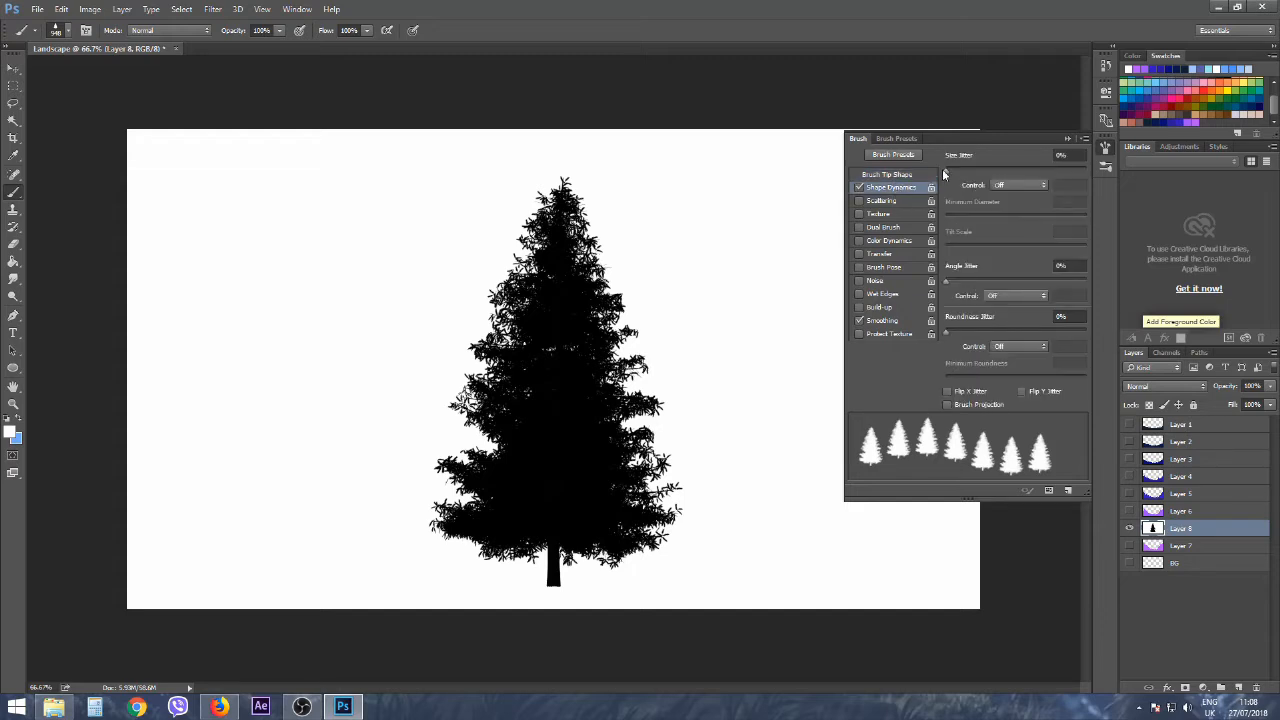
mouse_move(947, 172)
left_mouse_down()
mouse_move(1013, 171)
mouse_move(1100, 200)
left_mouse_up()
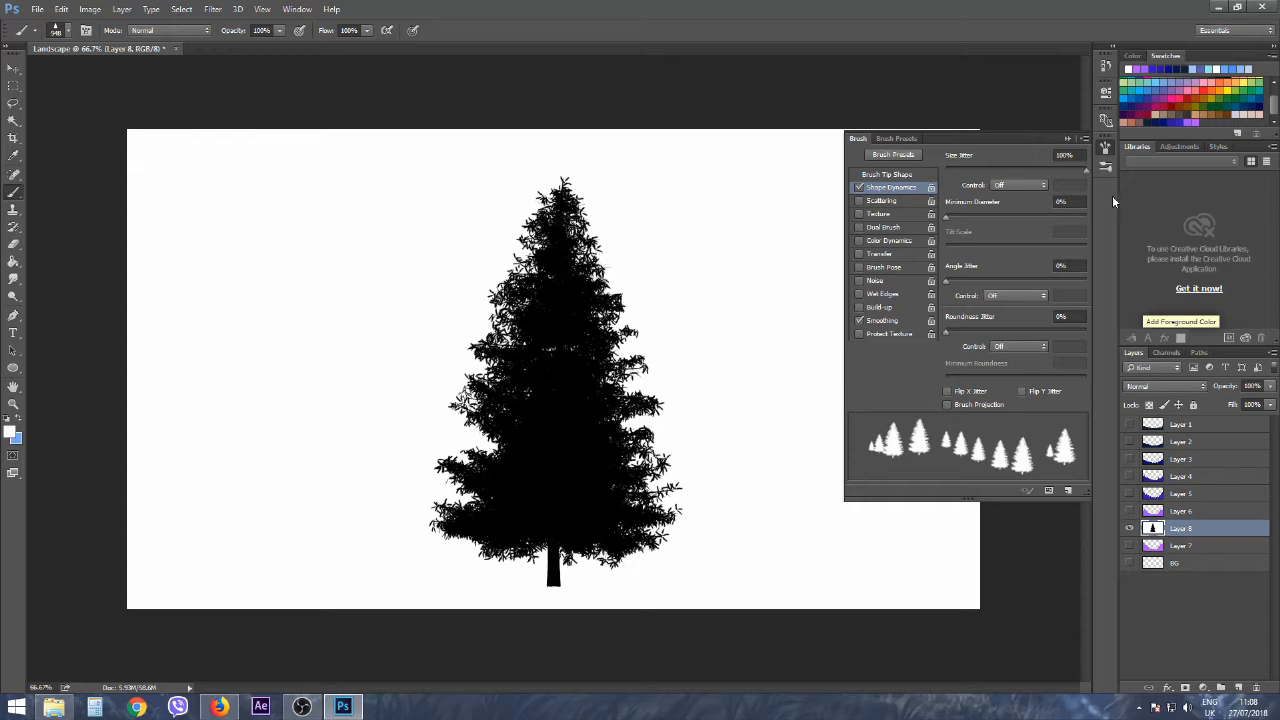
left_click(1068, 140)
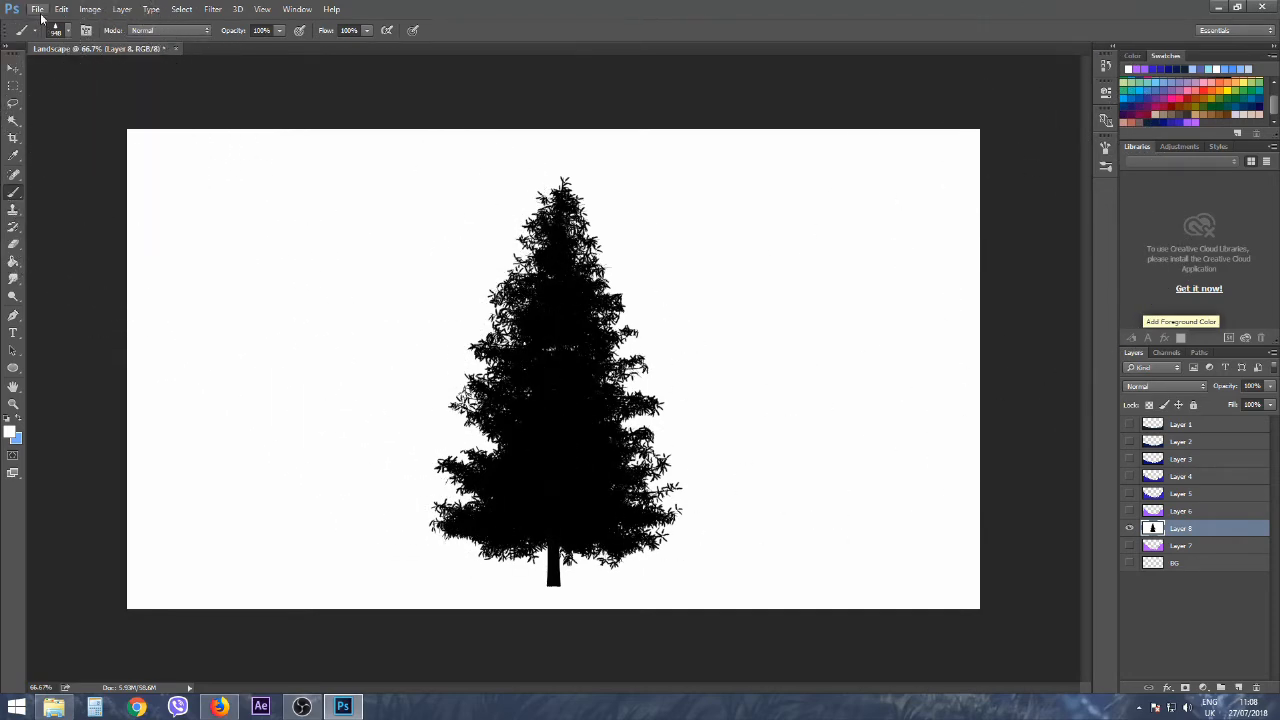
left_click(69, 31)
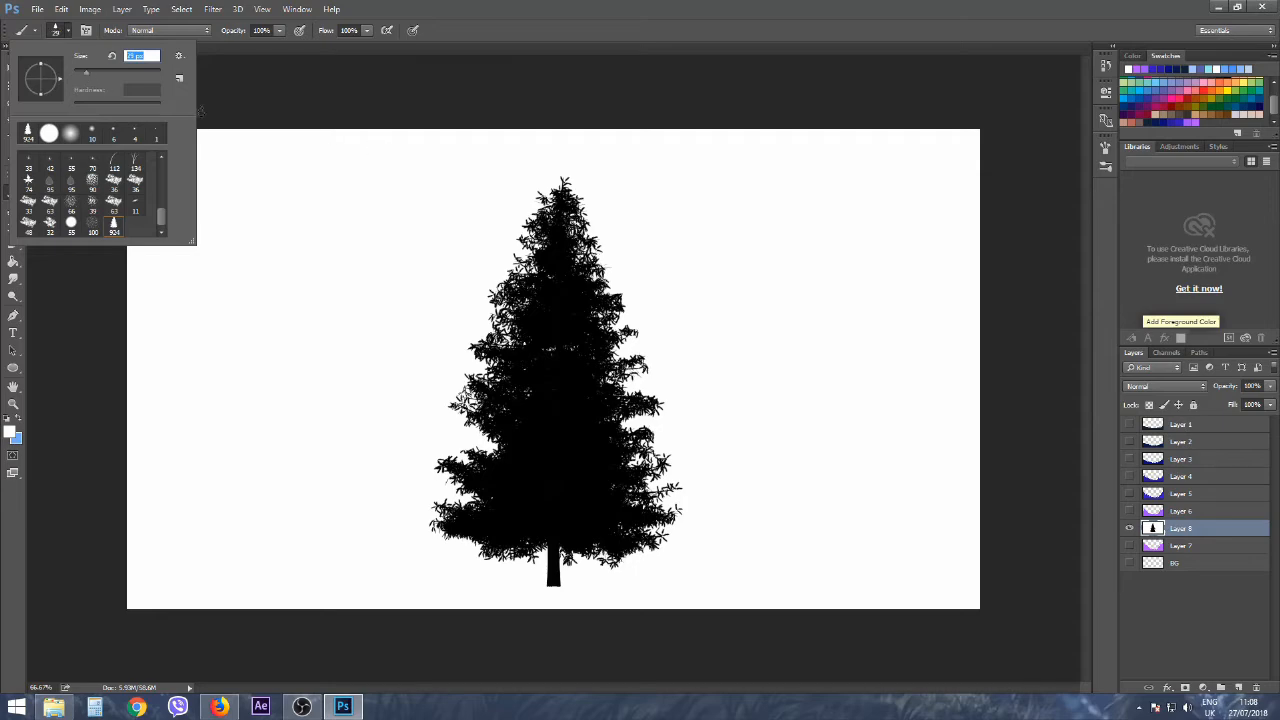
Hide Layer 8, move it below BG, and show Layers 1 to 7 again.
left_click(1131, 530)
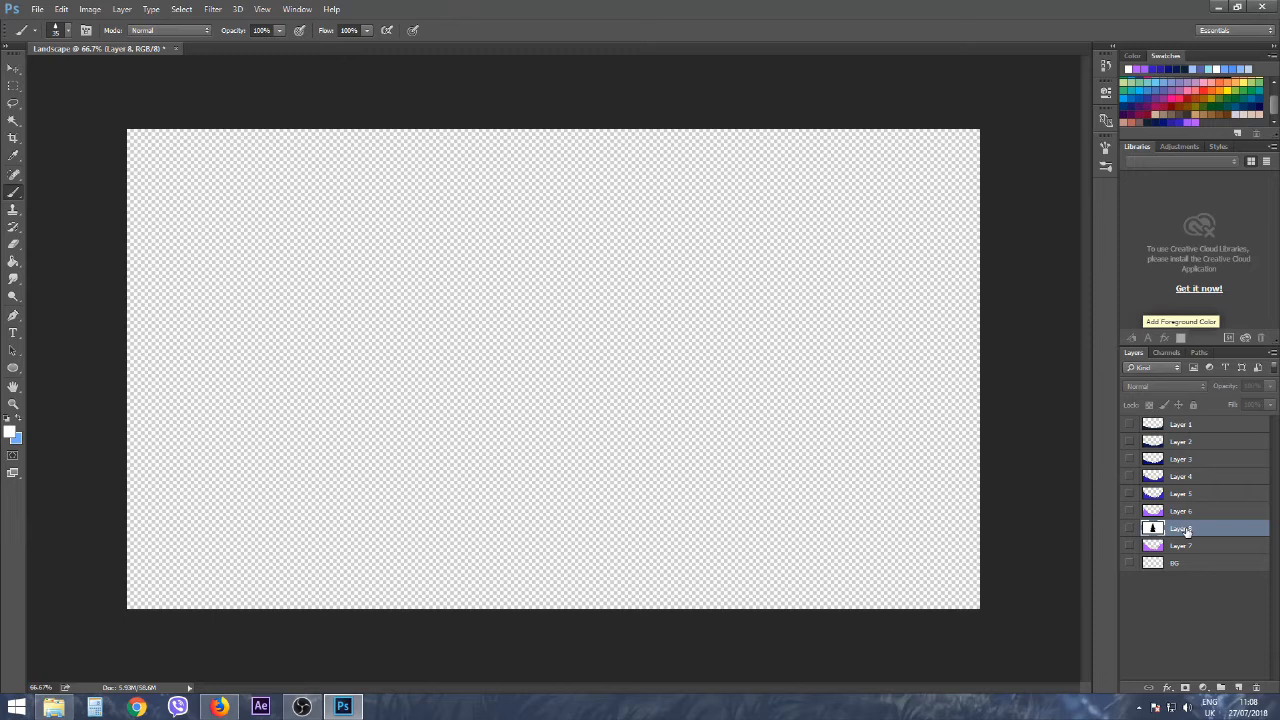
left_click_drag(1206, 531, 1216, 589)
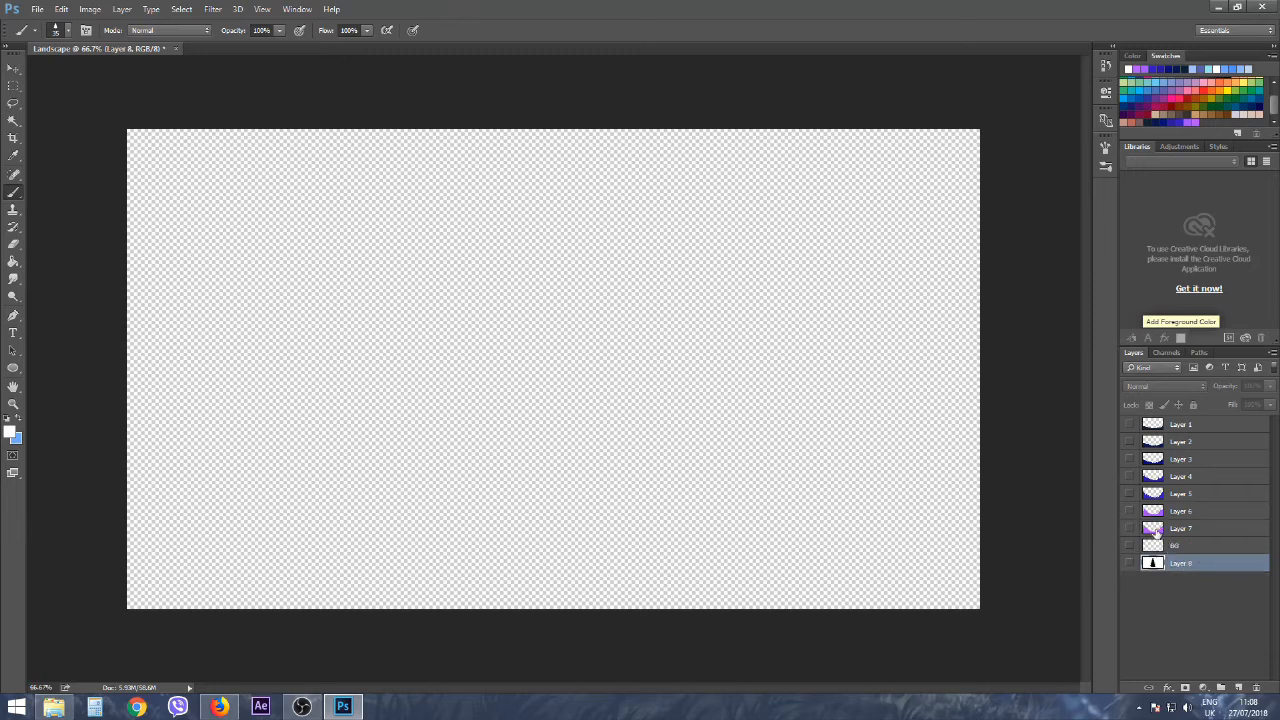
left_click_drag(1133, 535, 1128, 425)
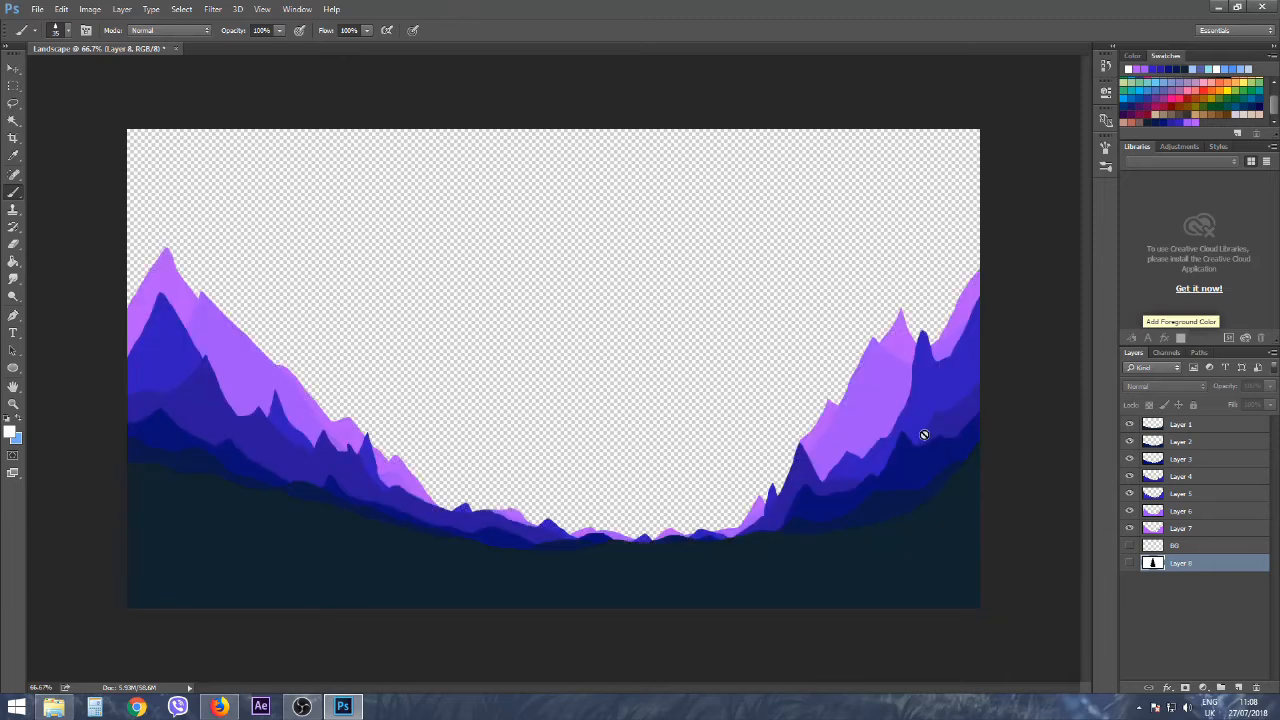
Activate Layer 1, sample the front ridge's dark teal as the foreground colour, and set the tree brush size to 200 px.
left_click(1188, 426)
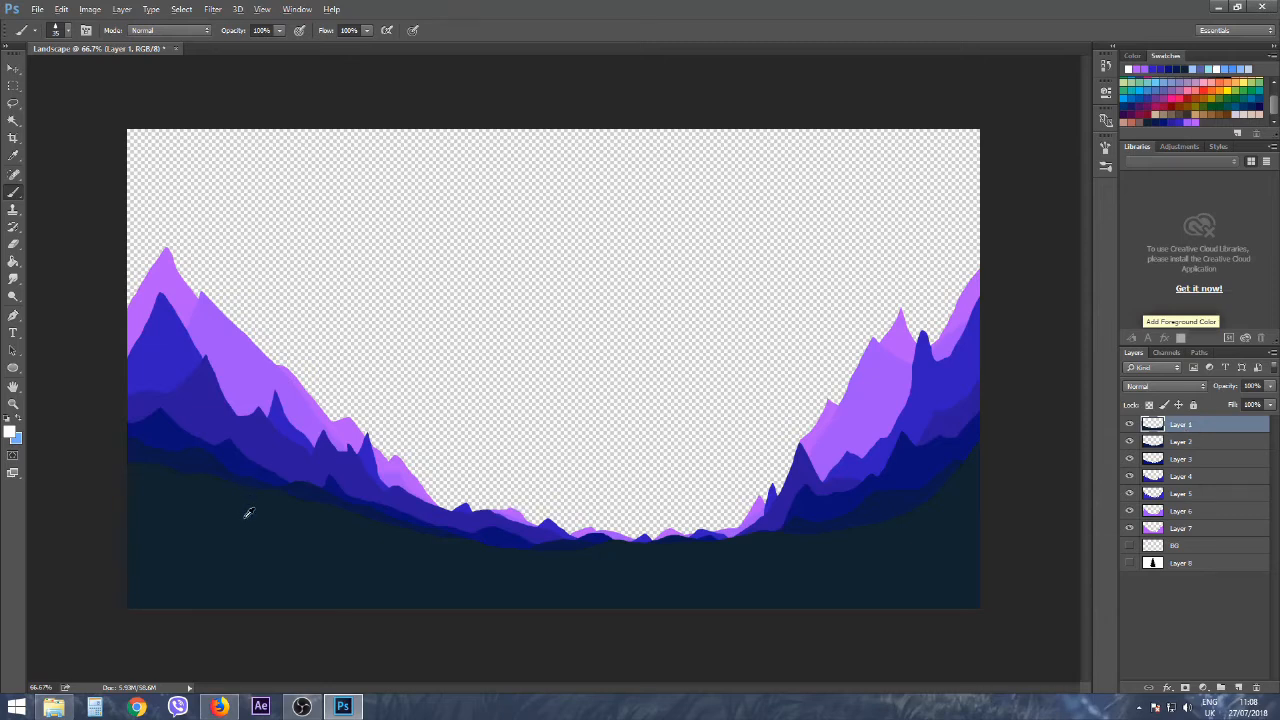
left_click(278, 512, "alt")
left_click(254, 527, "alt")
left_click(68, 32)
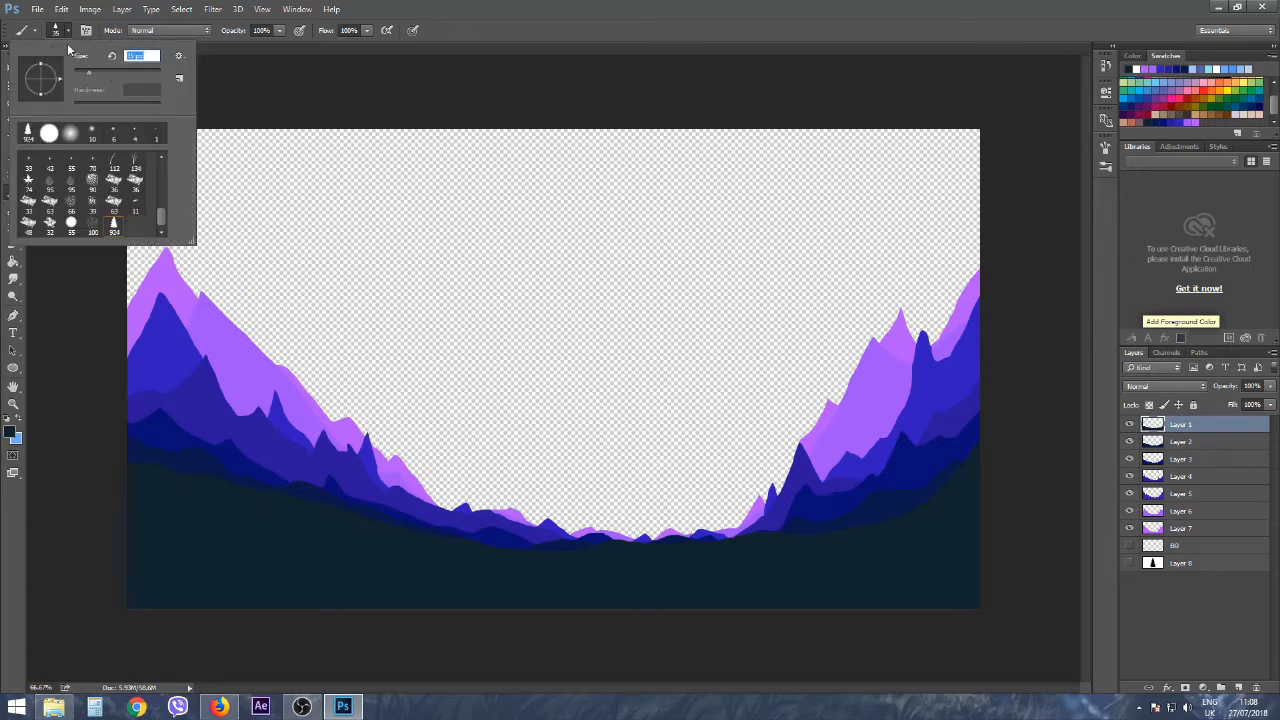
type("200")
key("Return")
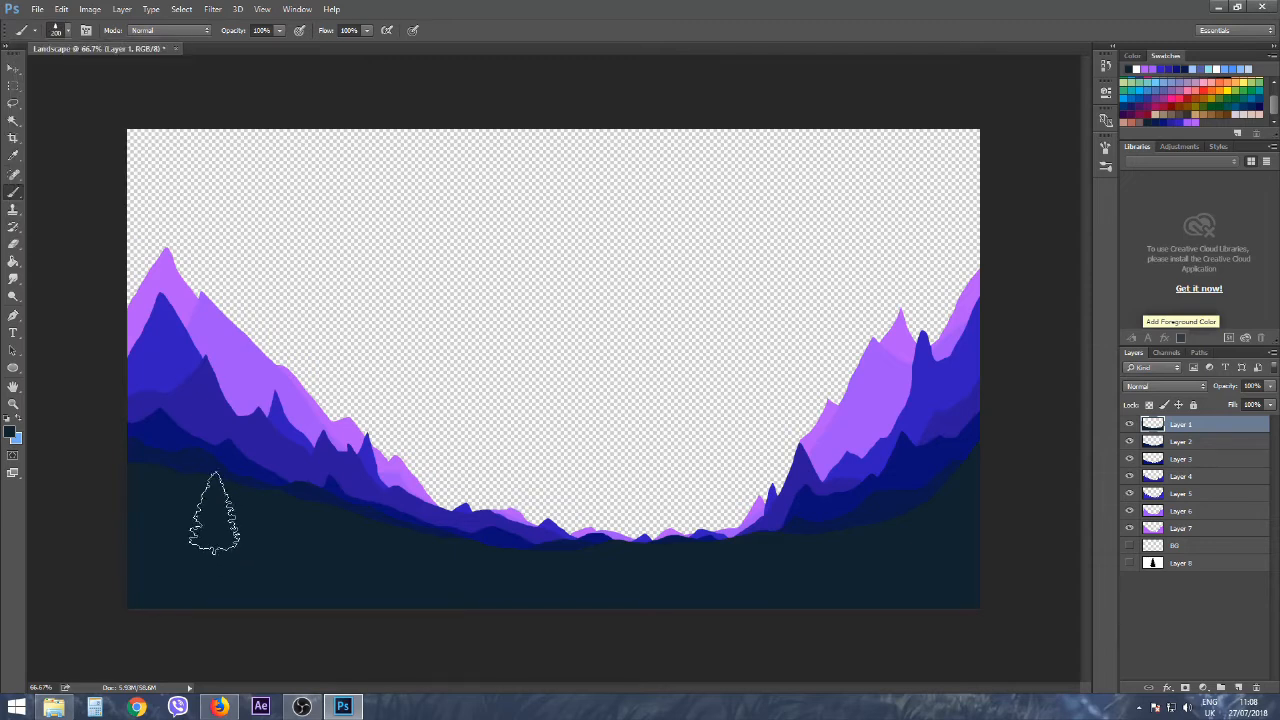
Paint dark teal trees of varying size down the left slope of the front ridge on Layer 1.
left_click(139, 454)
left_click(219, 471)
left_click(131, 475)
left_click(262, 480)
left_click(198, 467)
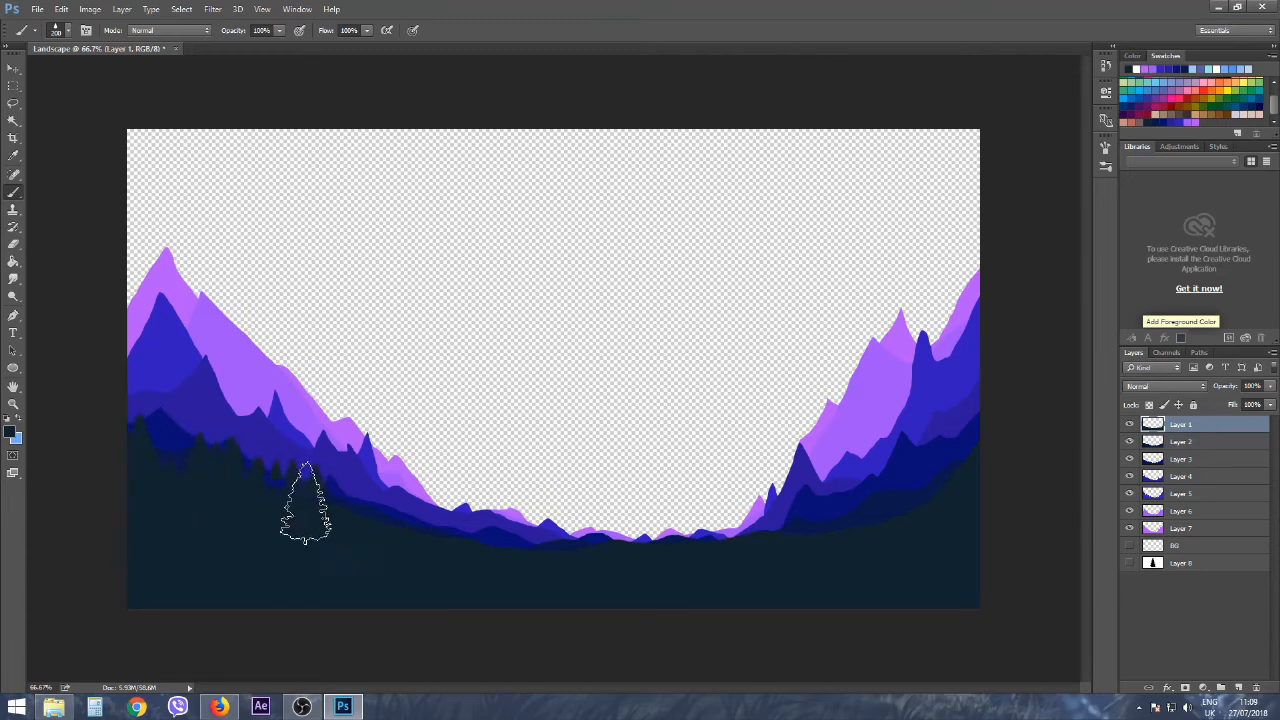
left_click(266, 506)
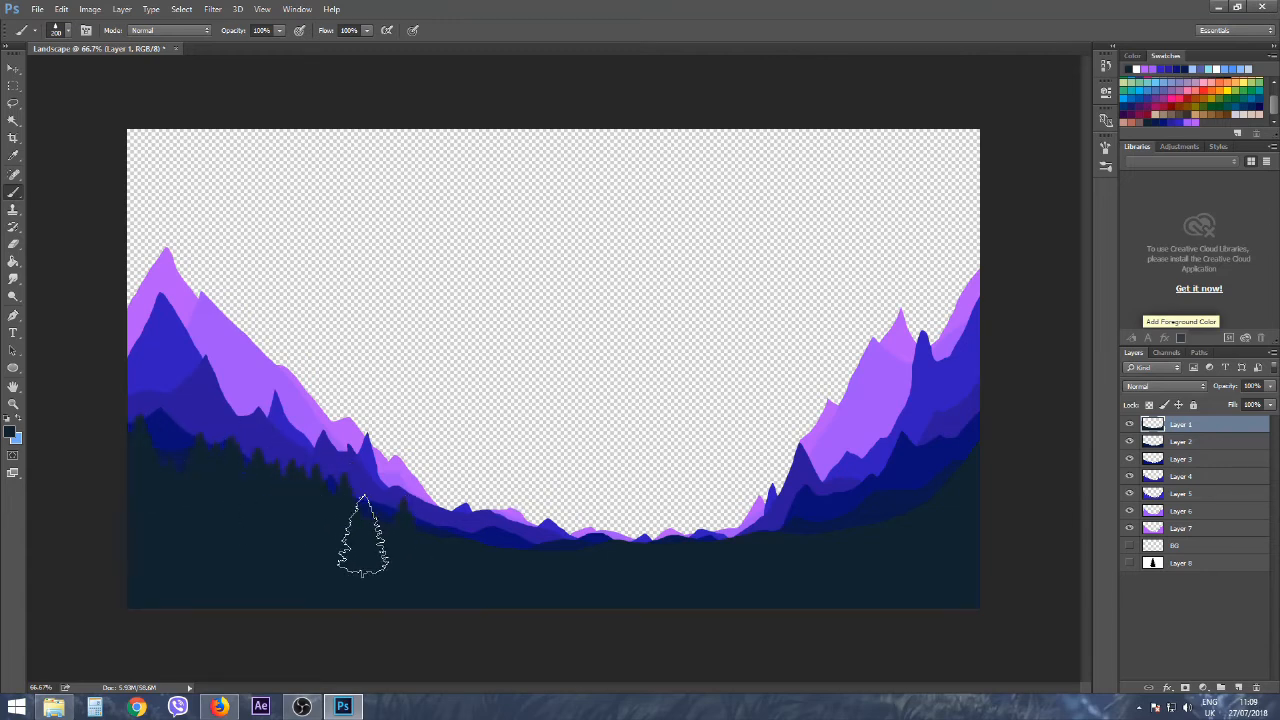
Continue the dark teal treeline across the valley floor to the foot of the front ridge's right slope.
left_click_drag(440, 522, 514, 545)
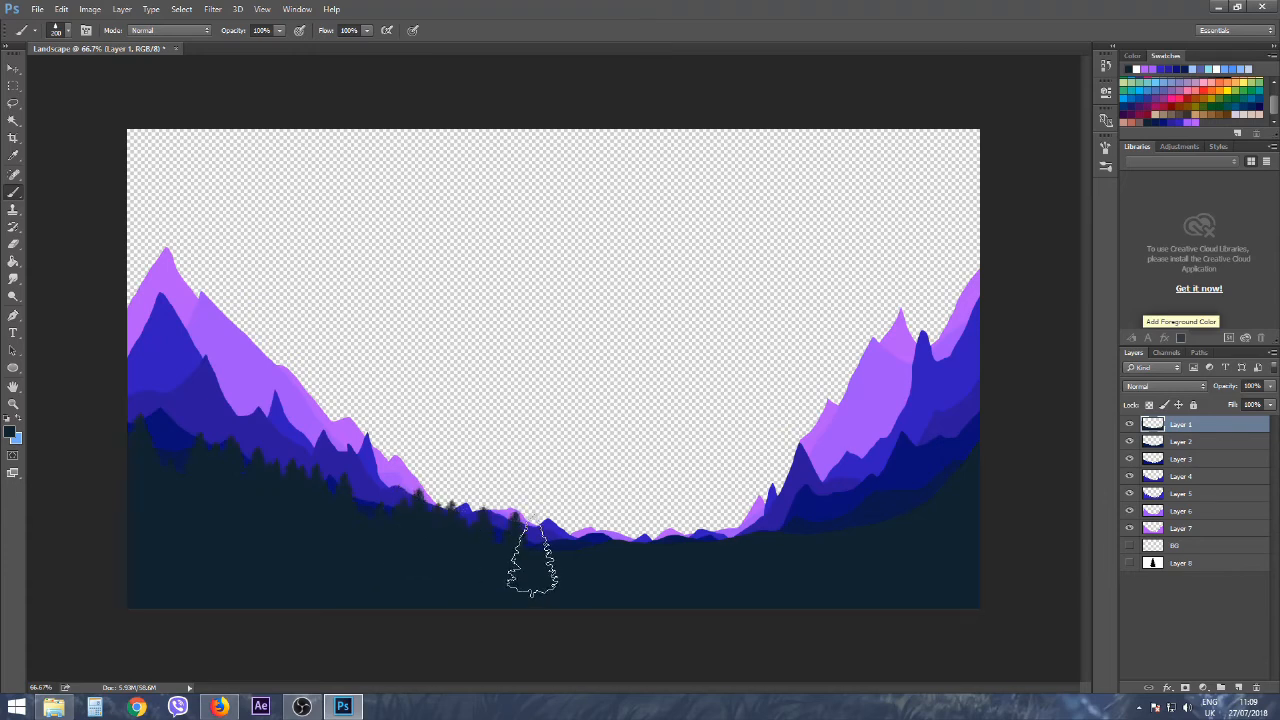
left_click(545, 556)
mouse_move(547, 556)
left_mouse_down()
mouse_move(696, 557)
mouse_move(638, 558)
mouse_move(697, 556)
mouse_move(766, 530)
left_mouse_up()
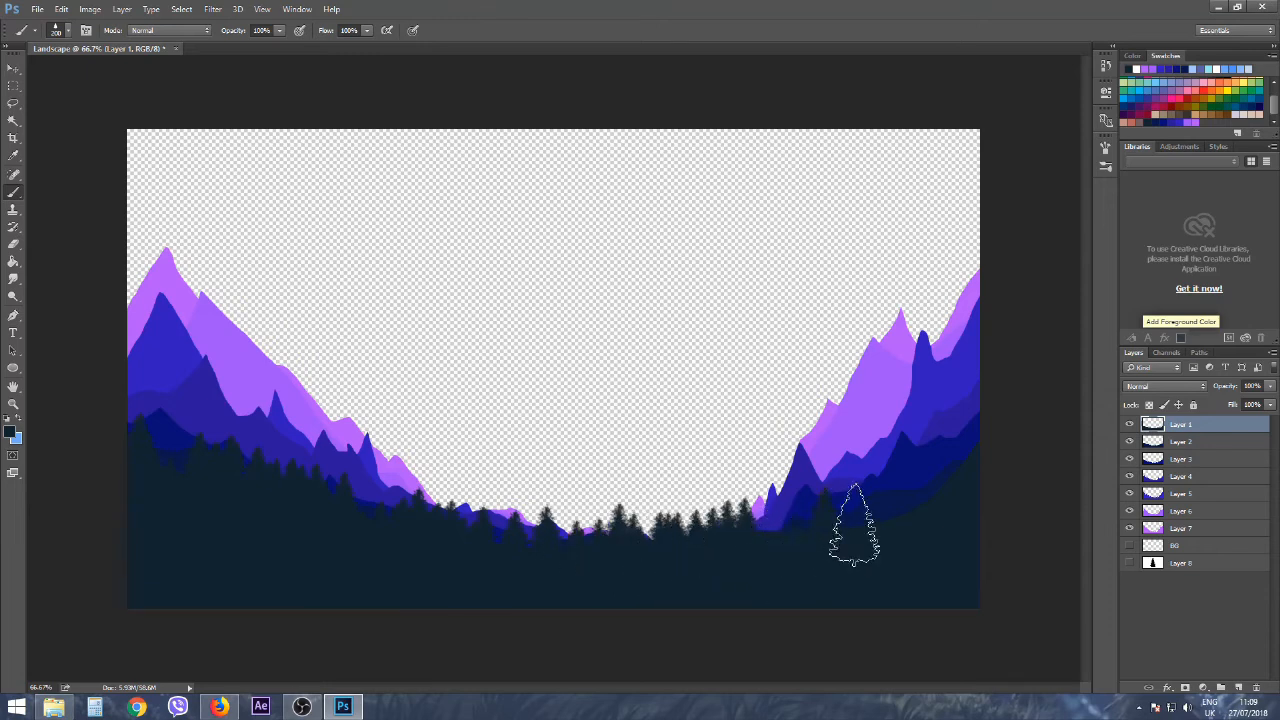
Paint trees up the front ridge's right slope to the canvas edge and fill gaps with single trees on the left slope and valley.
key("bracketleft")
key("bracketleft")
key("bracketleft")
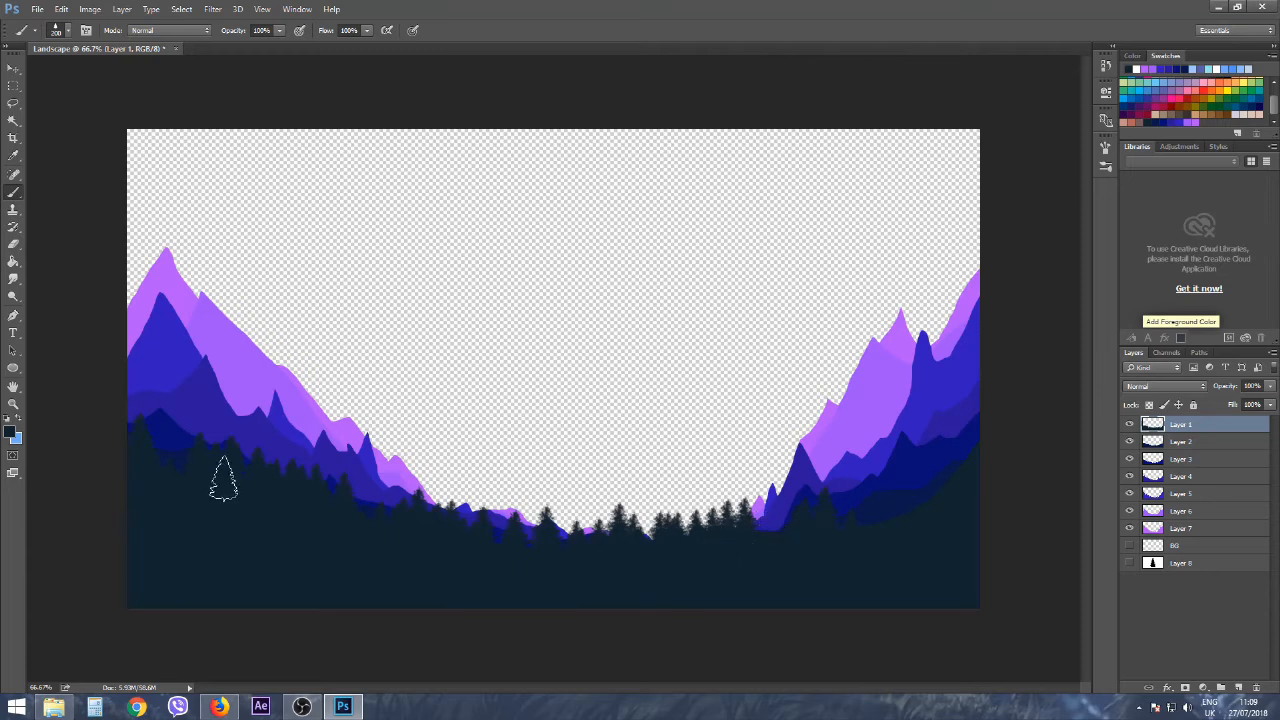
mouse_move(775, 545)
left_mouse_down()
mouse_move(777, 520)
mouse_move(877, 514)
left_mouse_up()
mouse_move(961, 505)
left_mouse_down()
mouse_move(903, 516)
mouse_move(966, 469)
mouse_move(908, 528)
mouse_move(981, 442)
left_mouse_up()
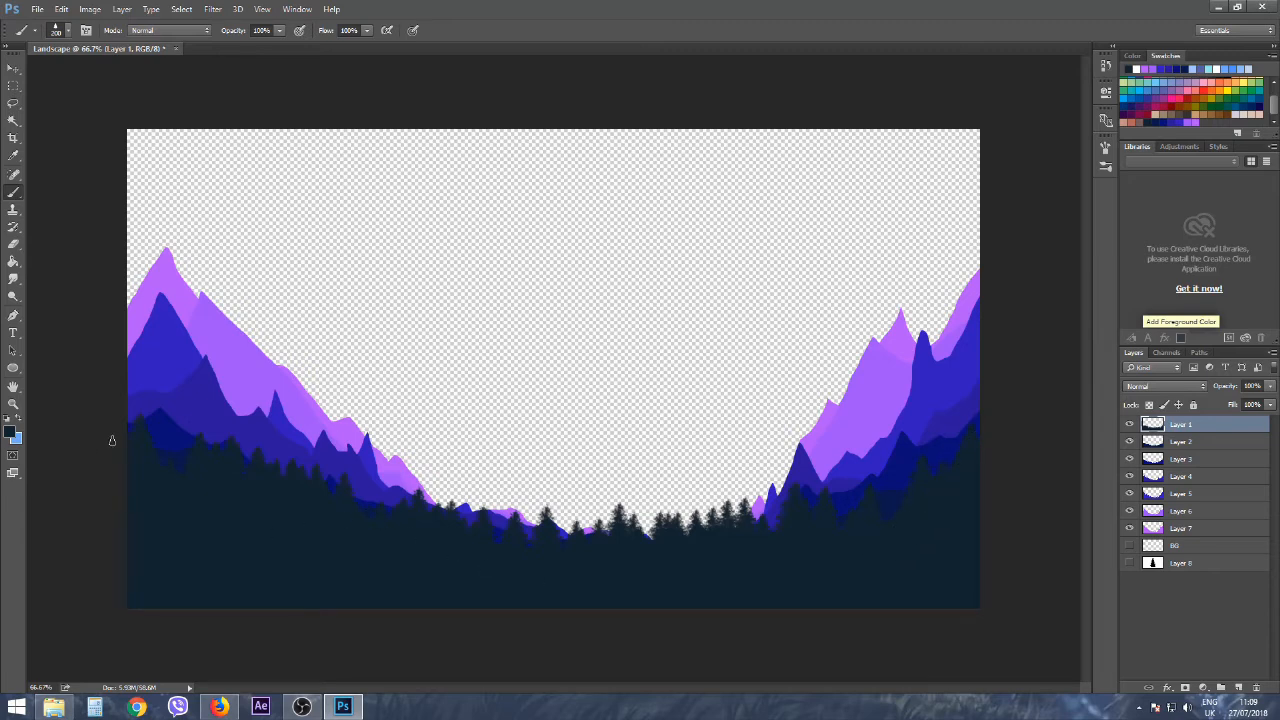
left_click(177, 466)
left_click(690, 522)
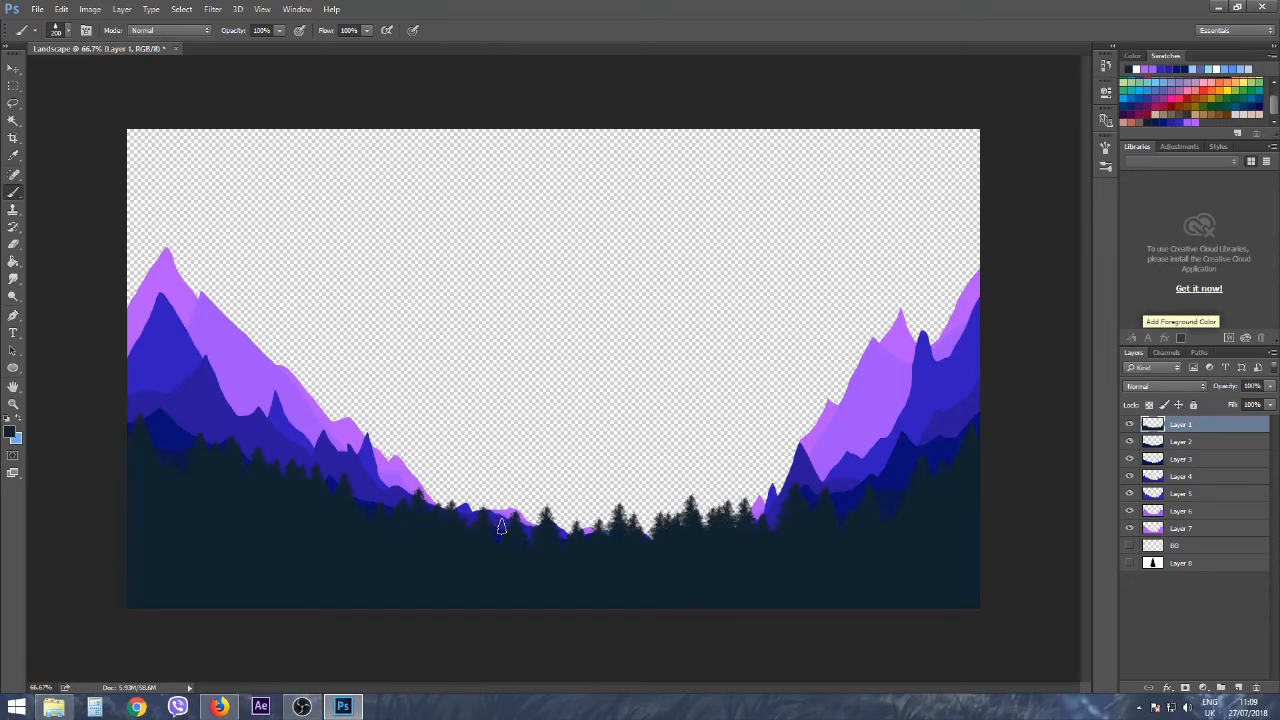
key("bracketright")
key("bracketright")
key("bracketright")
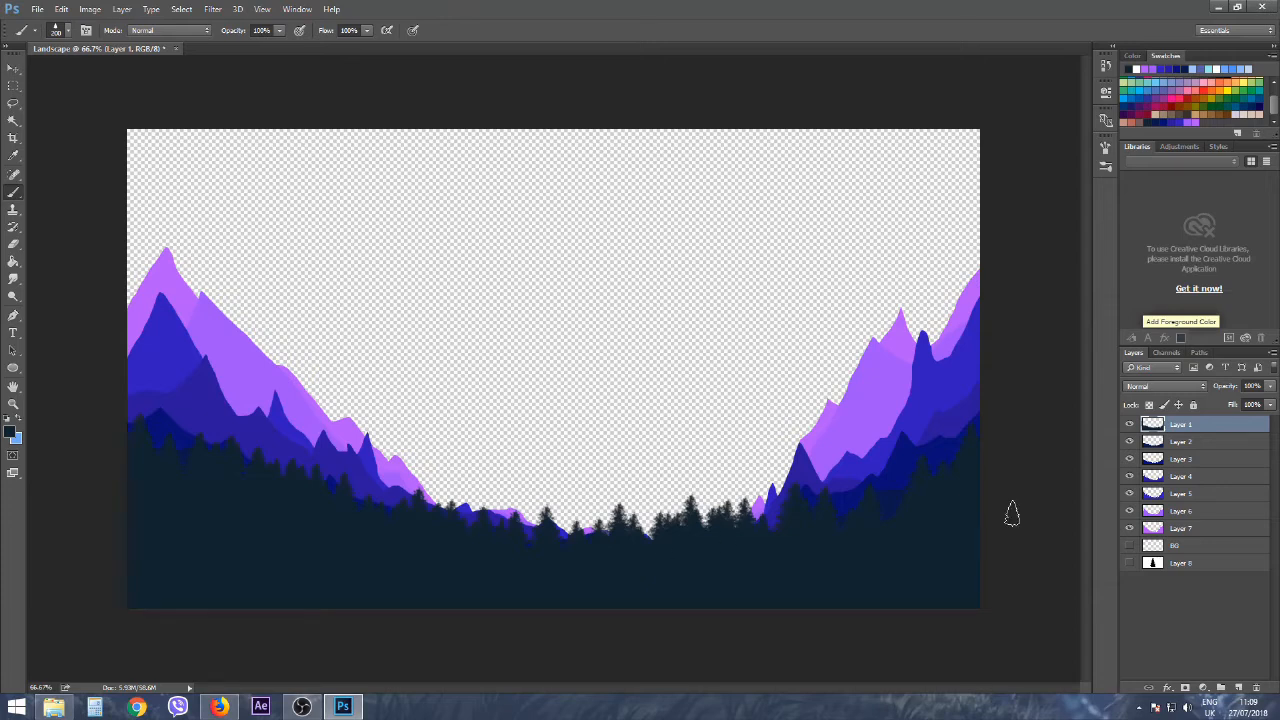
Activate Layer 2 with Layer 1 hidden, sample its dark navy as the foreground colour, and set the tree brush size to 150 px.
left_click(1185, 446)
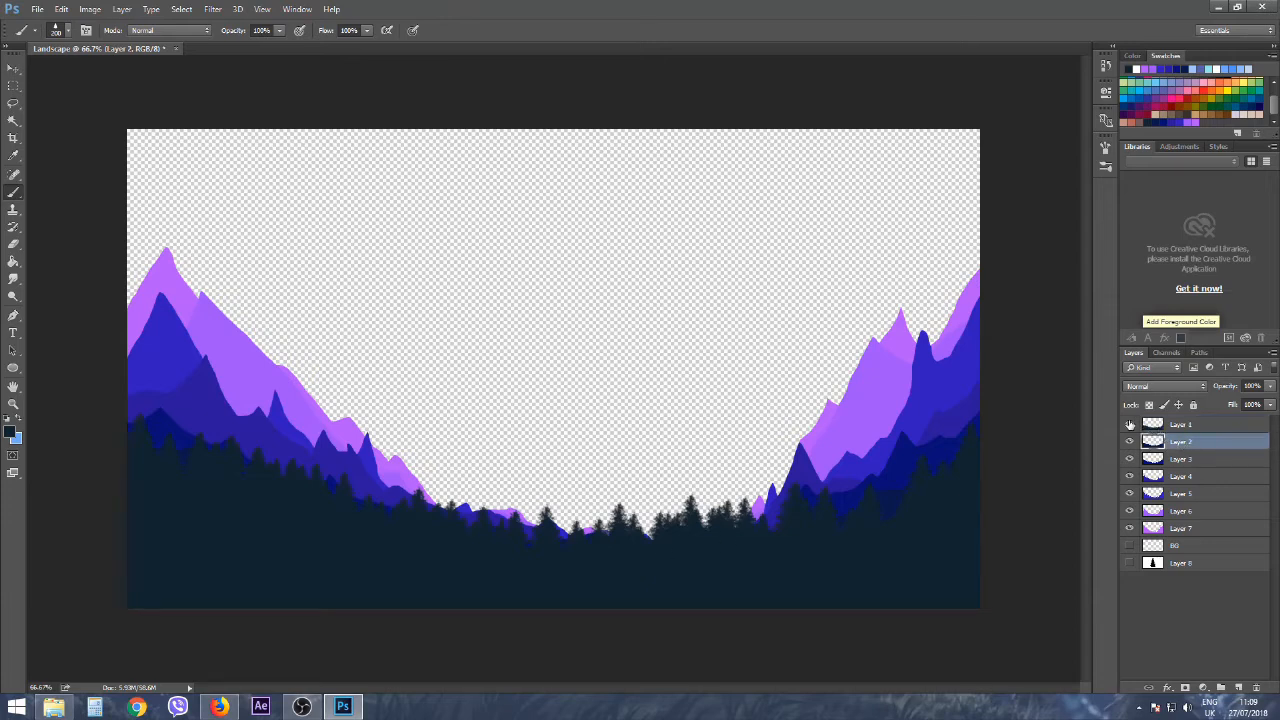
left_click(1130, 425)
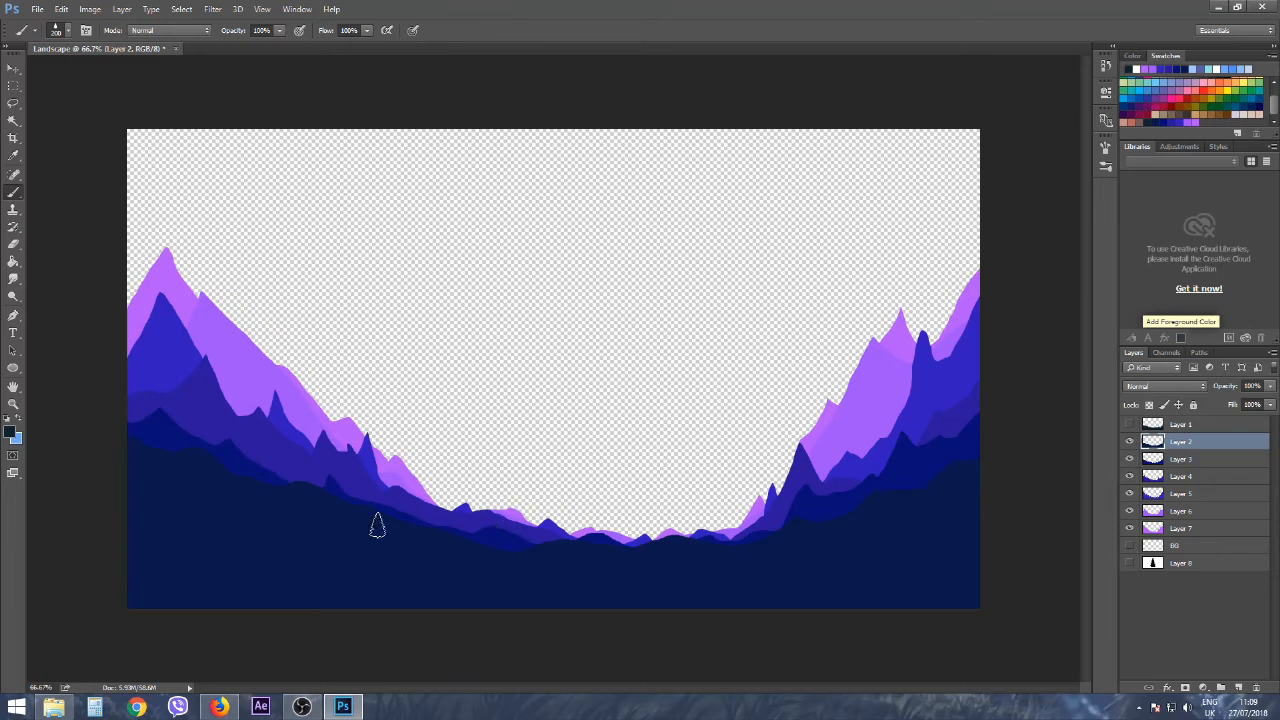
left_click(298, 540)
left_click(67, 32)
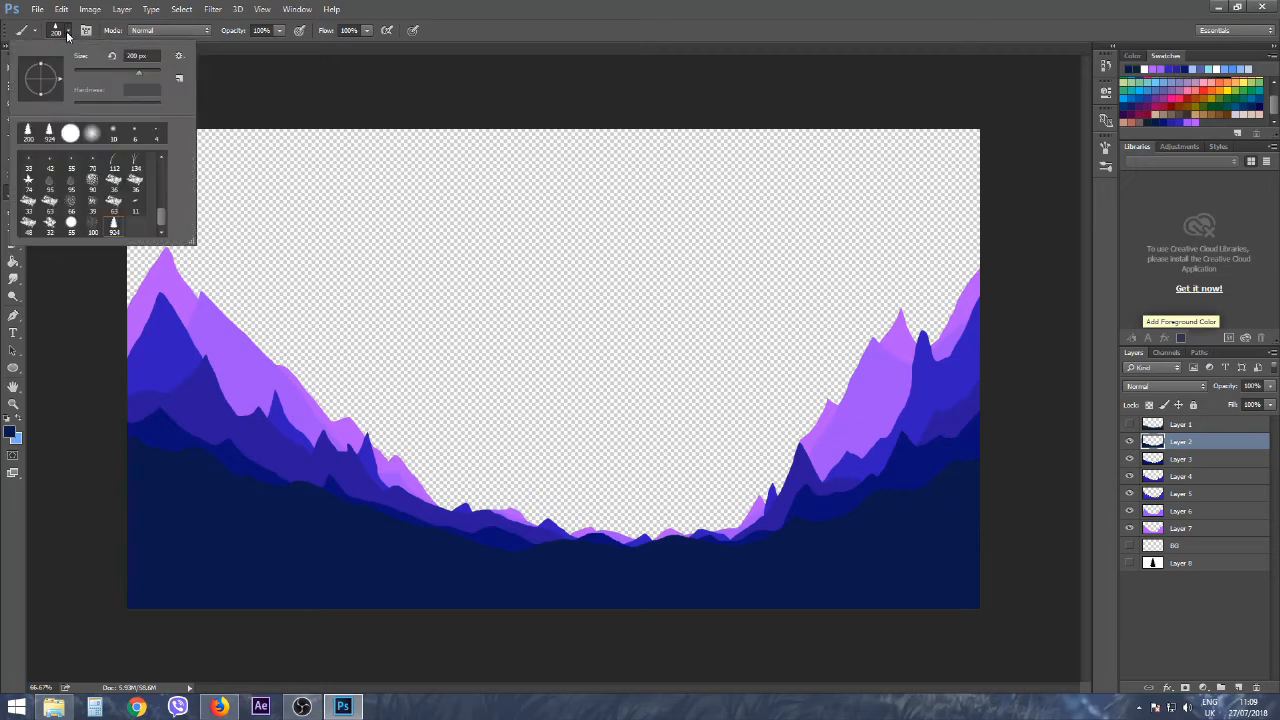
left_click(156, 56)
type("150")
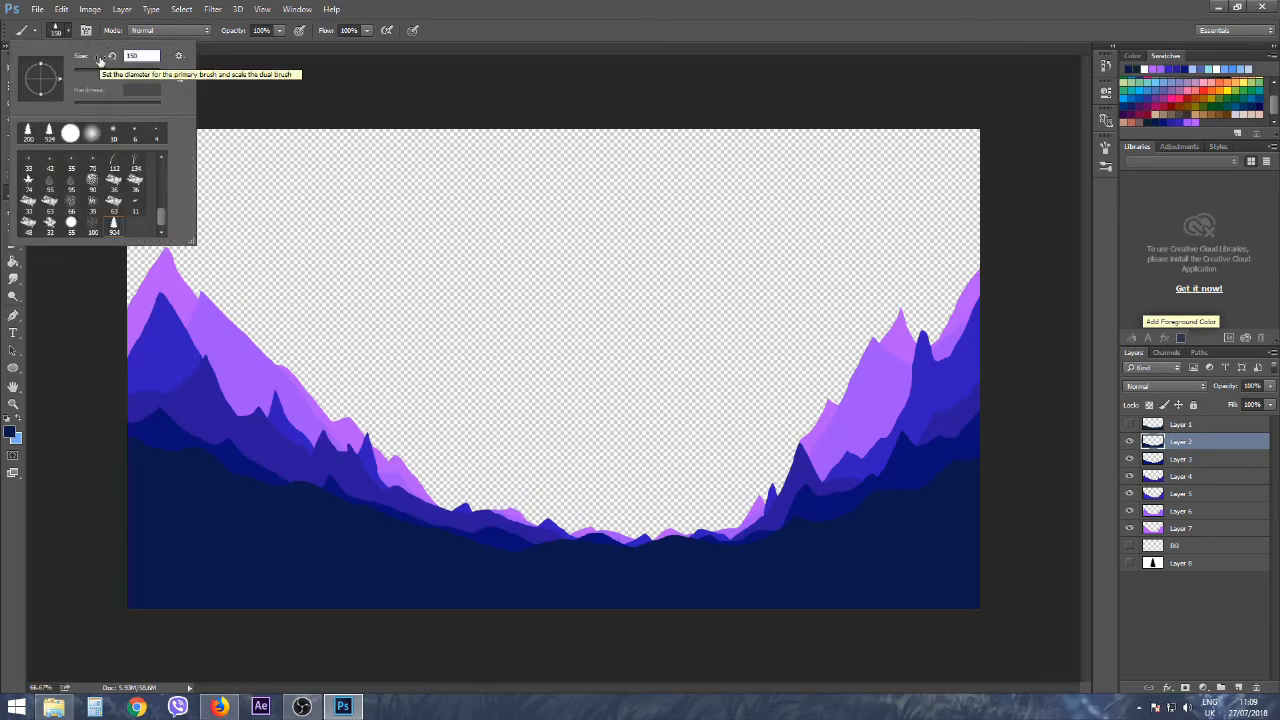
key("Return")
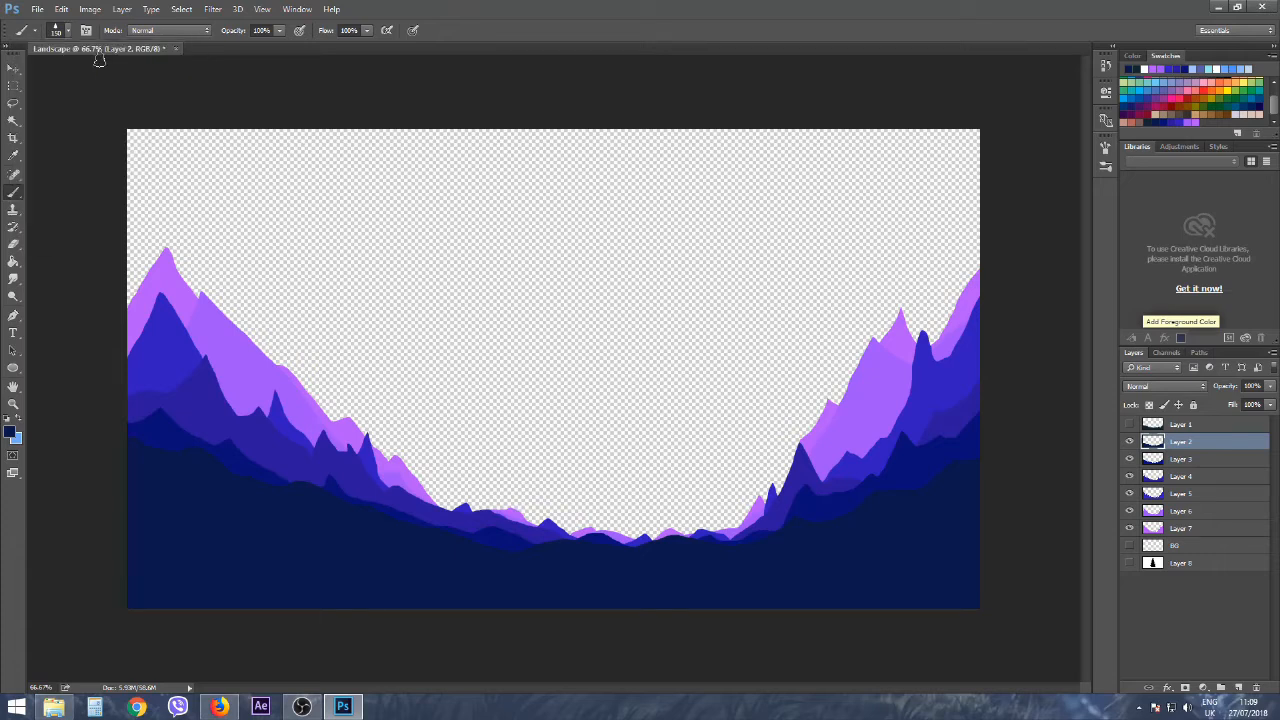
Paint navy trees along Layer 2's ridge from the left canvas edge down to the middle of the valley.
mouse_move(128, 440)
left_mouse_down()
mouse_move(132, 443)
mouse_move(228, 469)
mouse_move(193, 445)
mouse_move(254, 477)
mouse_move(233, 473)
mouse_move(287, 484)
mouse_move(264, 485)
mouse_move(302, 485)
left_mouse_up()
left_click(306, 484)
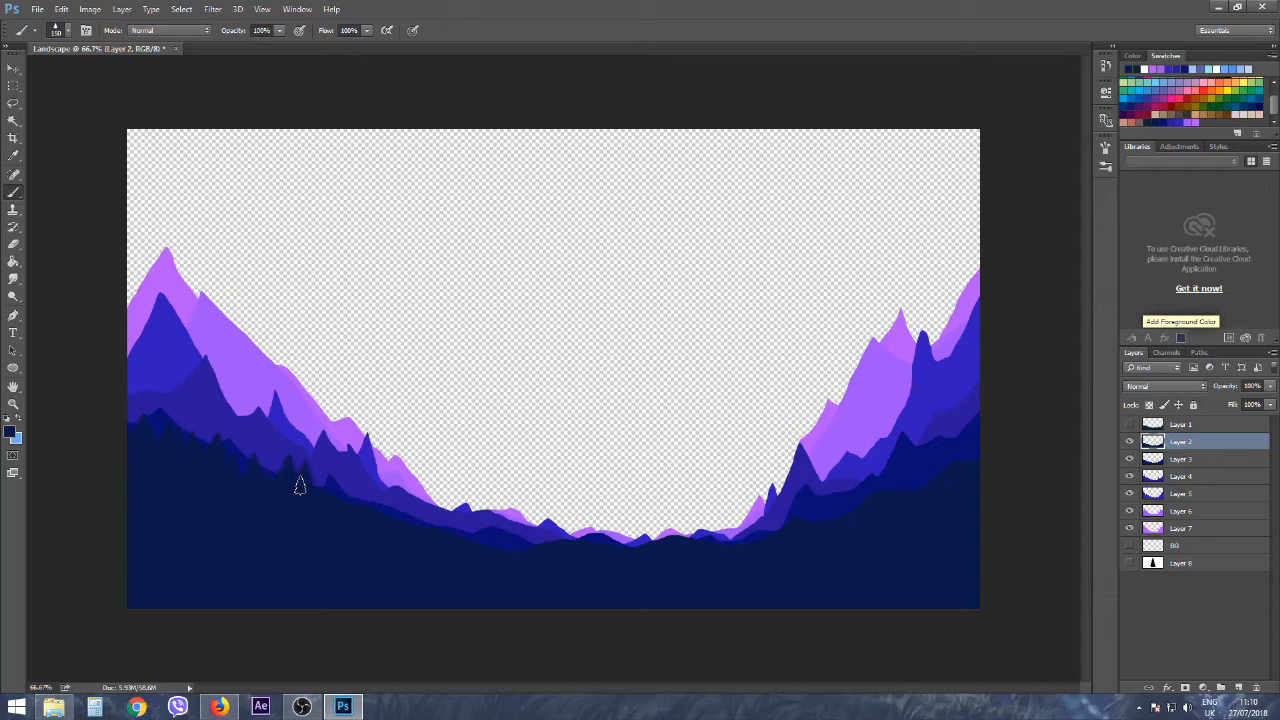
left_click_drag(312, 488, 458, 535)
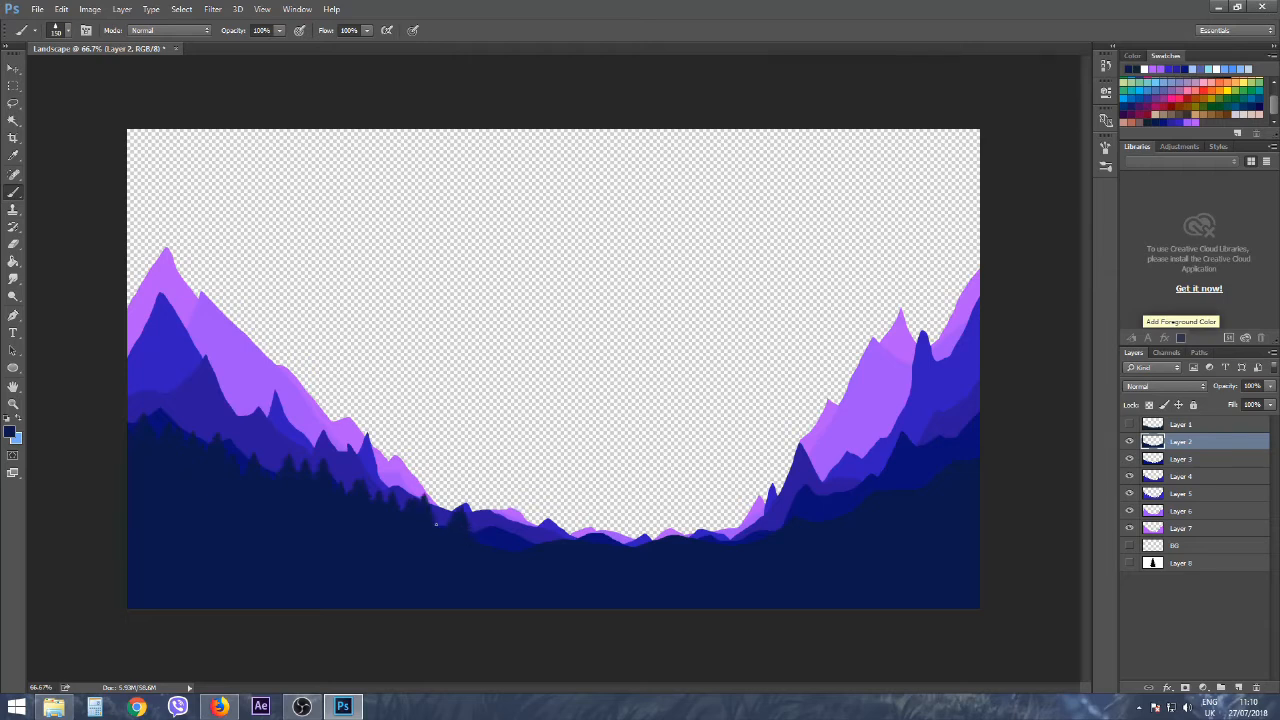
left_click(570, 530)
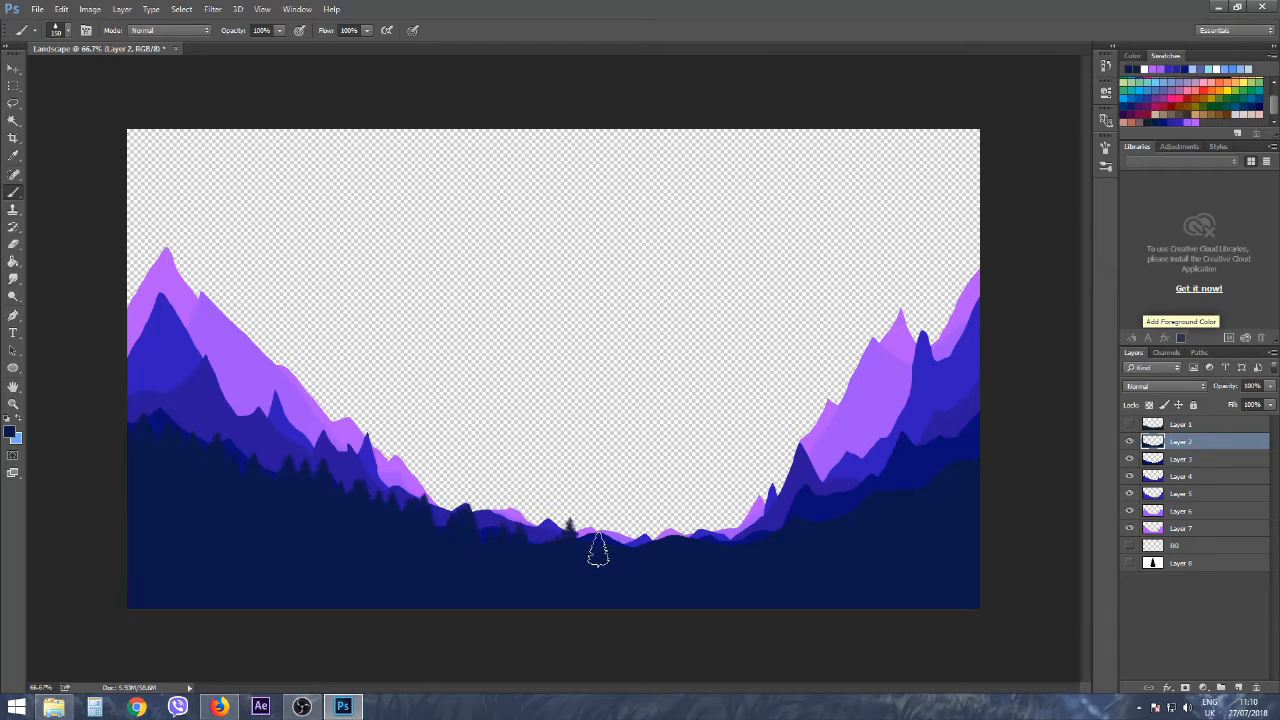
left_click_drag(574, 543, 651, 543)
left_click(534, 543)
left_click(680, 545)
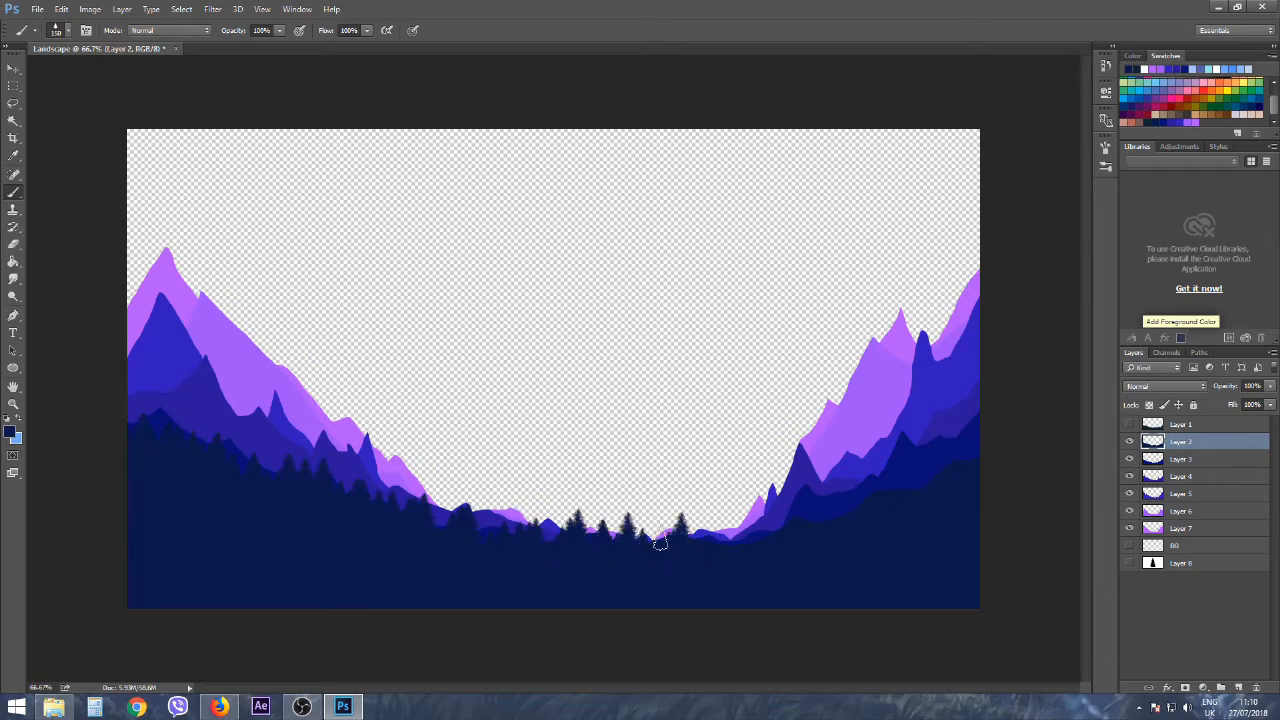
Add navy trees across the rest of Layer 2's valley and up its right slope to the canvas edge.
left_click(670, 533)
left_click(717, 532)
left_click(757, 526)
left_click(736, 538)
left_click(745, 537)
left_click(776, 531)
left_click(803, 512)
left_click(826, 509)
left_click(850, 498)
left_click(881, 483)
left_click(923, 473)
left_click(965, 458)
left_click(985, 447)
left_click(942, 475)
left_click(926, 478)
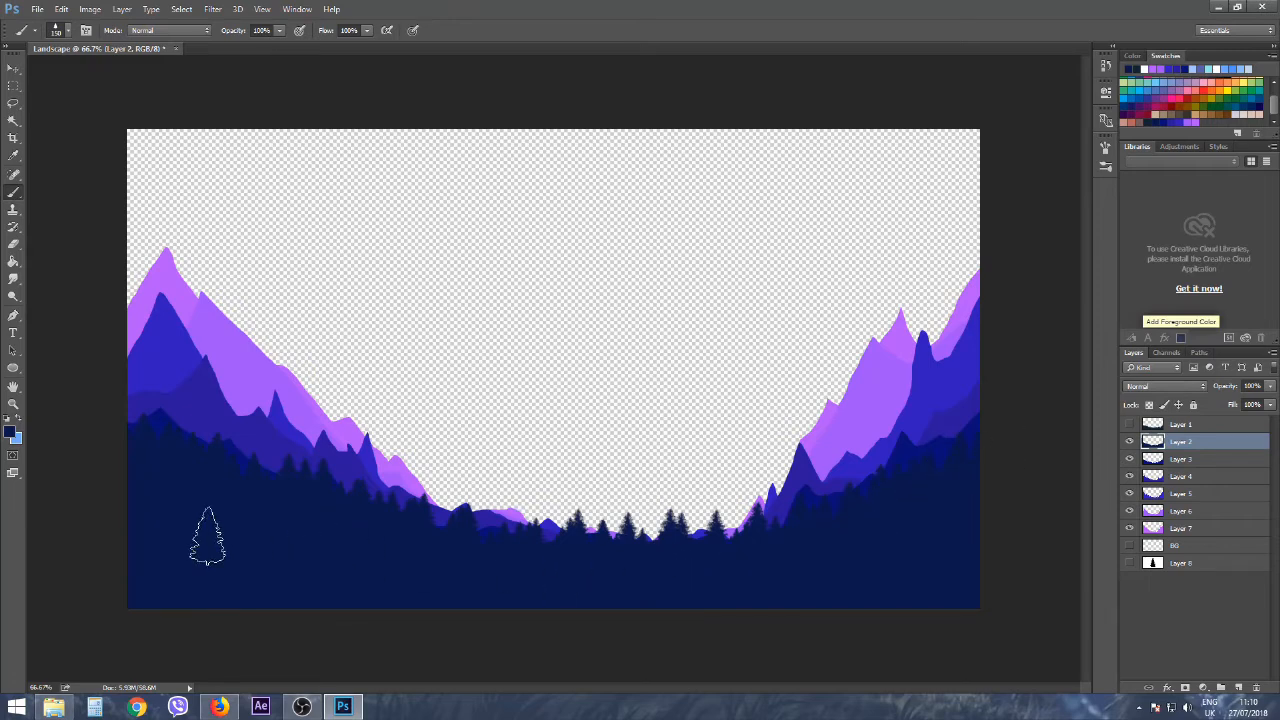
Check Layer 2's trees against Layer 1, hide both layers, activate Layer 3, and set the tree brush size to 100 px.
left_click(1130, 424)
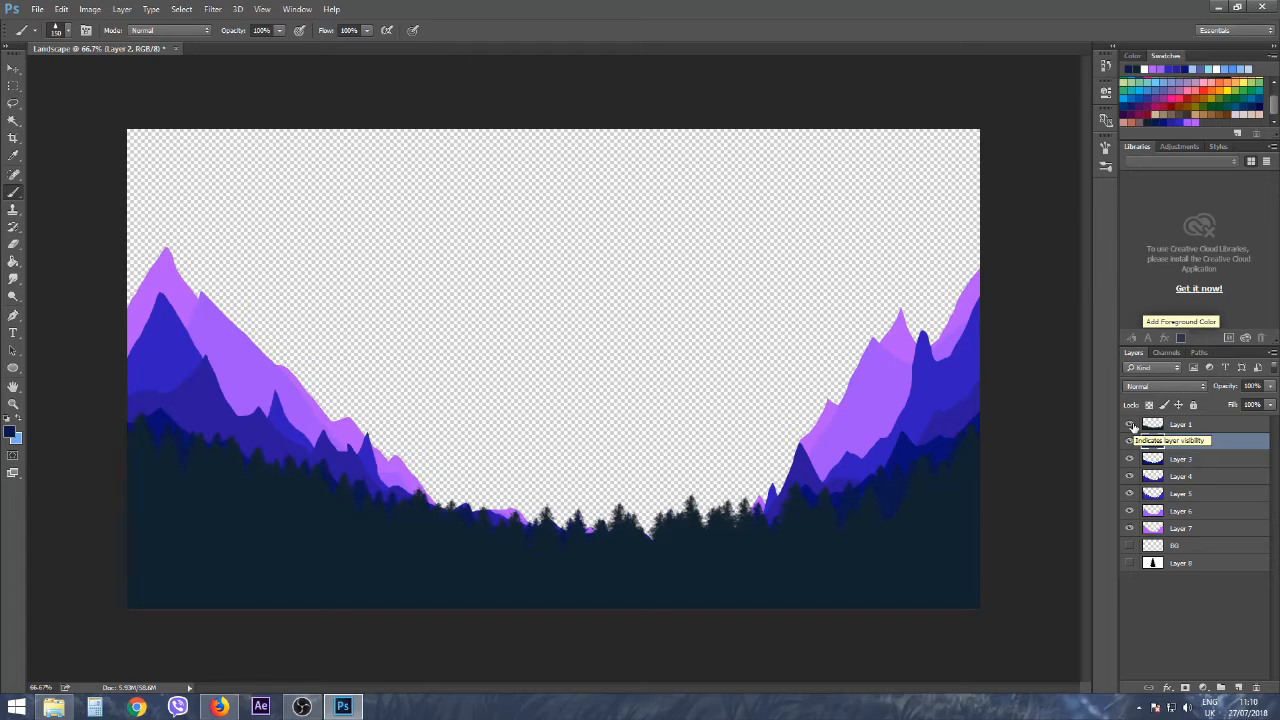
left_click(1131, 425)
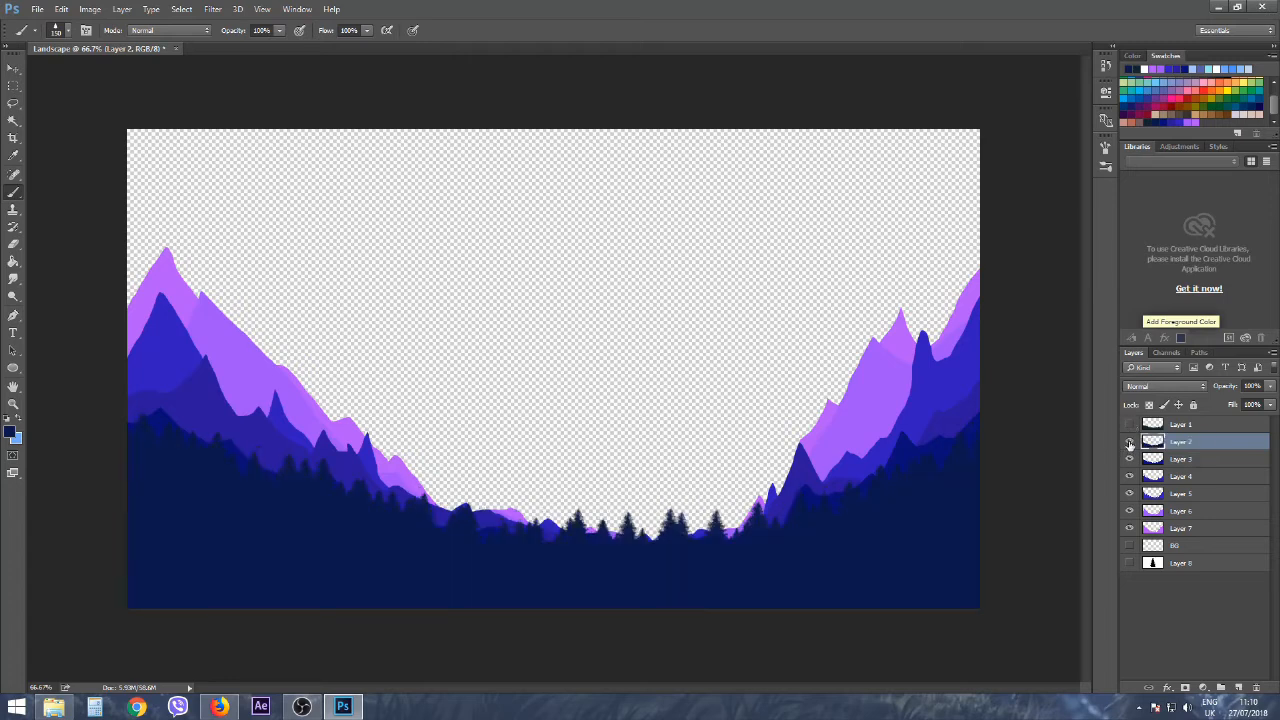
left_click(1130, 442)
left_click(1182, 462)
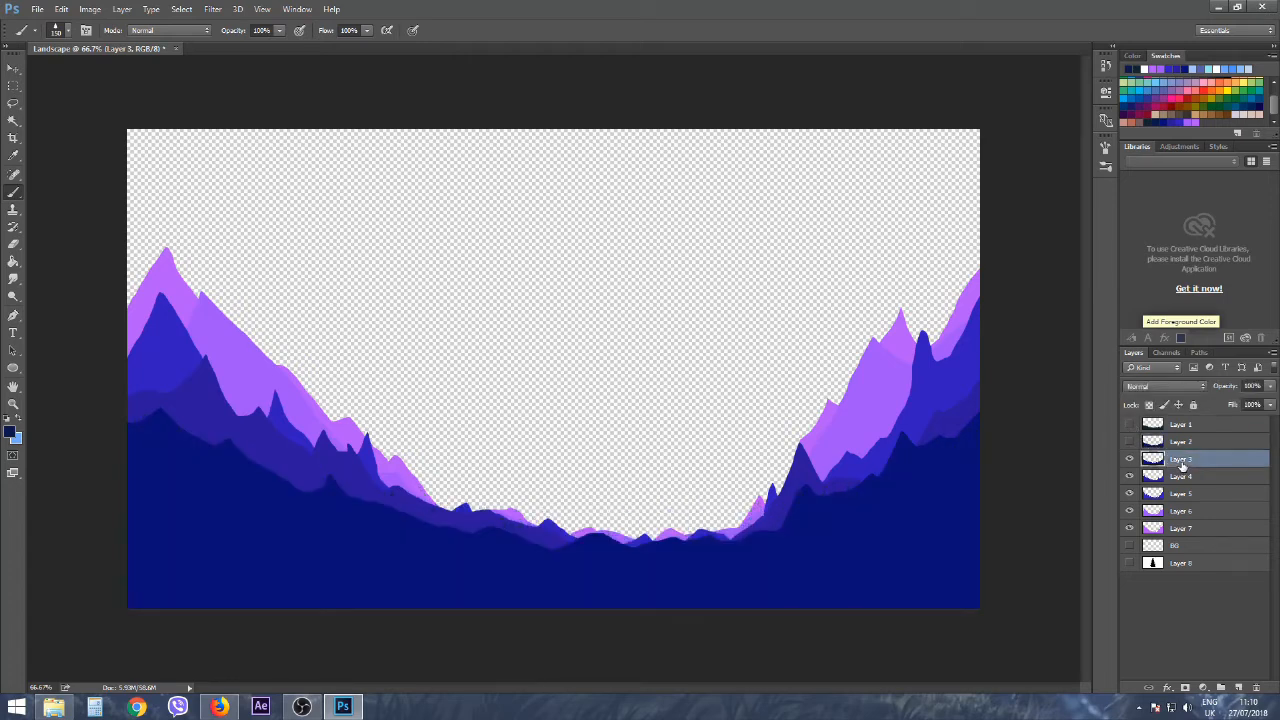
left_click(69, 34)
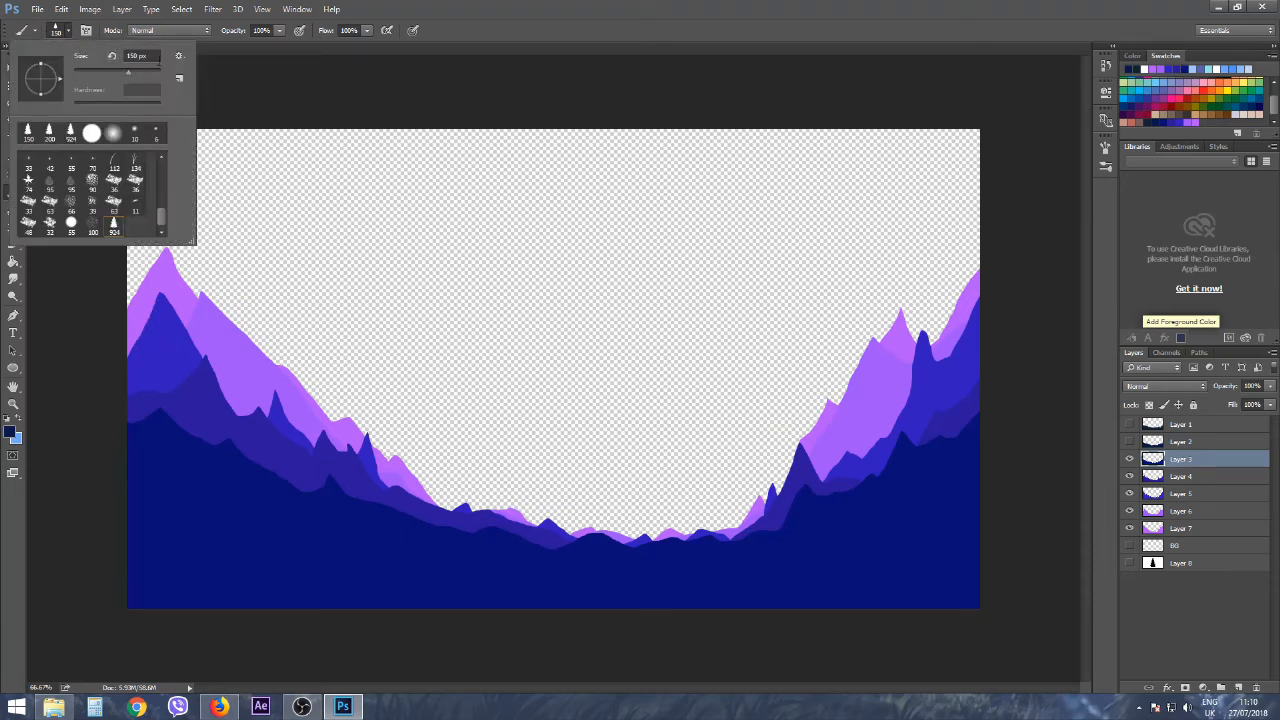
left_click(155, 56)
type("1")
key("Return")
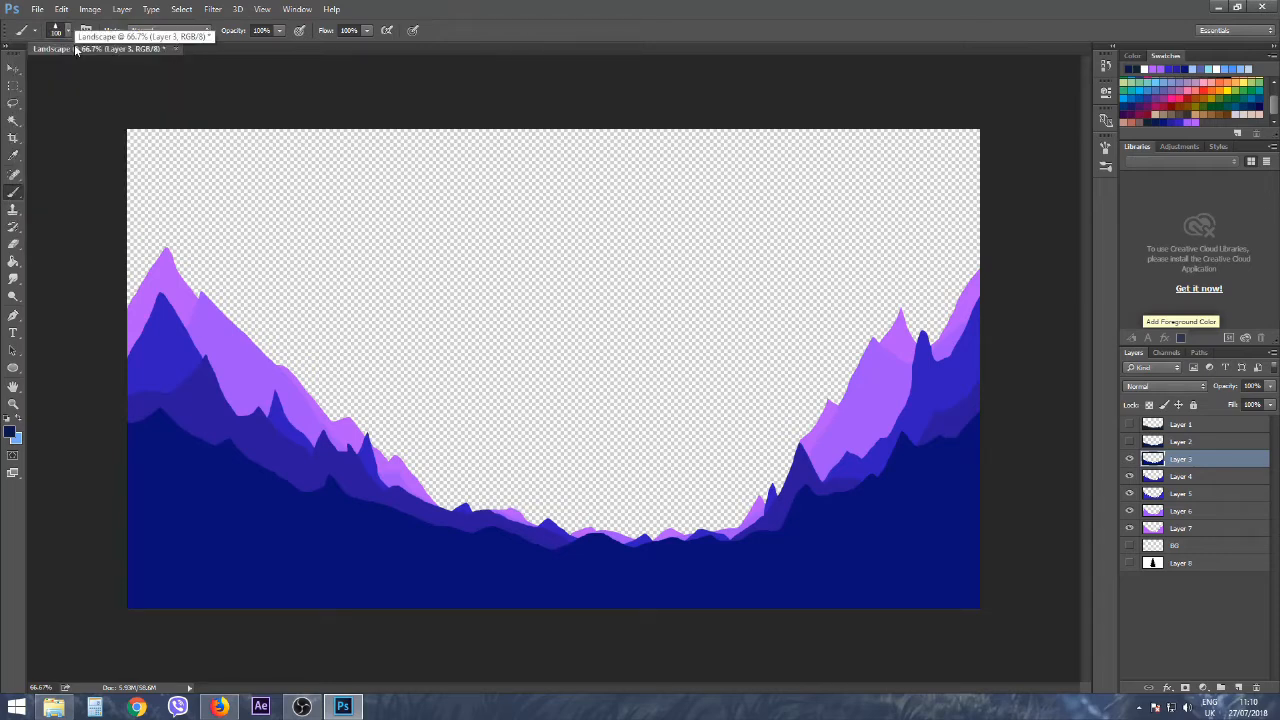
Sample Layer 3's dark blue as the foreground colour and paint trees down the upper left slope of its ridge.
left_click(153, 416)
key("ctrl+z")
mouse_move(131, 420)
left_mouse_down()
mouse_move(177, 408)
mouse_move(206, 441)
mouse_move(186, 437)
mouse_move(182, 425)
mouse_move(225, 448)
mouse_move(186, 422)
mouse_move(254, 451)
left_mouse_up()
left_click(254, 451)
left_click(289, 480)
left_click(303, 487)
left_click(280, 474)
left_click(316, 481)
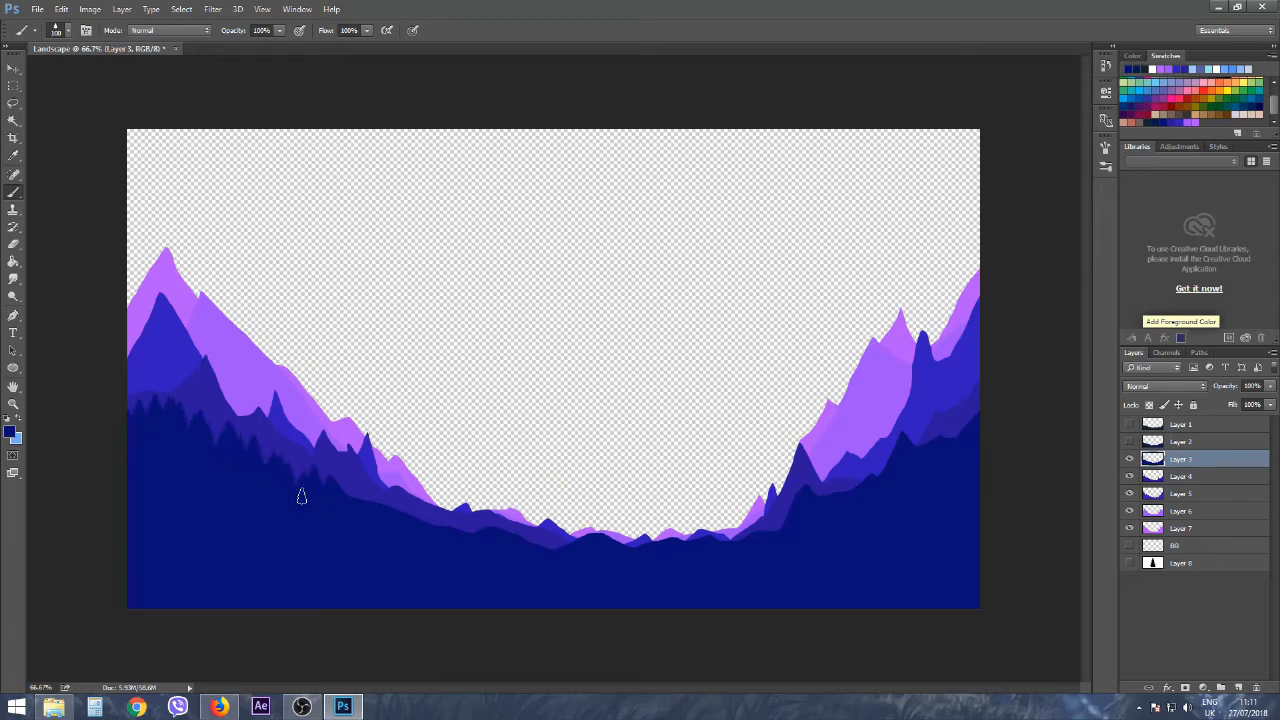
Stamp dark blue trees down the lower left slope of Layer 3's ridge toward the valley.
left_click(343, 482)
left_click(366, 497)
left_click(380, 502)
left_click(364, 495)
left_click(404, 511)
left_click(431, 522)
left_click(447, 529)
left_click(424, 518)
left_click(408, 512)
left_click(468, 531)
left_click(449, 524)
left_click(506, 536)
left_click(500, 528)
Stamp small dark blue trees across the valley floor of Layer 3's ridge.
left_click(517, 530)
left_click(541, 542)
left_click(564, 545)
left_click(586, 535)
left_click(598, 530)
left_click(617, 533)
left_click(641, 537)
left_click(665, 536)
left_click(693, 539)
left_click(713, 537)
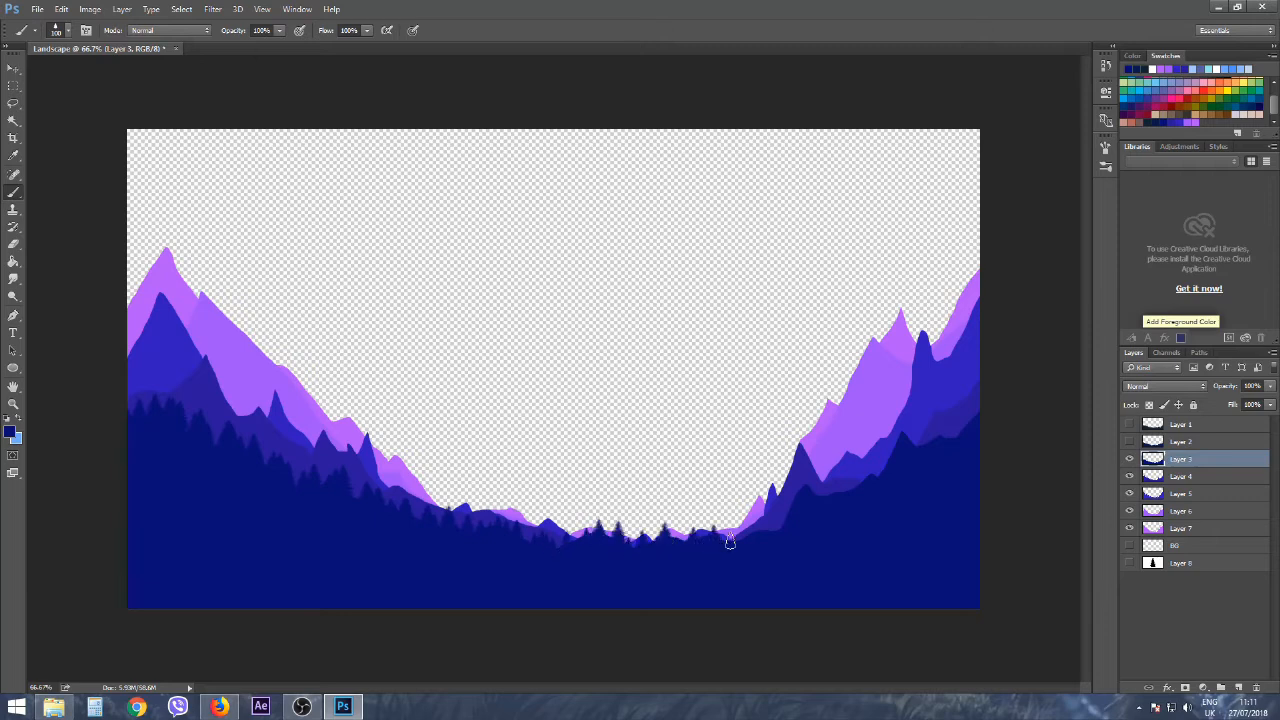
Stamp dark blue trees up the right slope of Layer 3's ridge to the canvas edge.
left_click(735, 535)
left_click(775, 521)
left_click(779, 512)
left_click(826, 490)
left_click(846, 485)
left_click(874, 476)
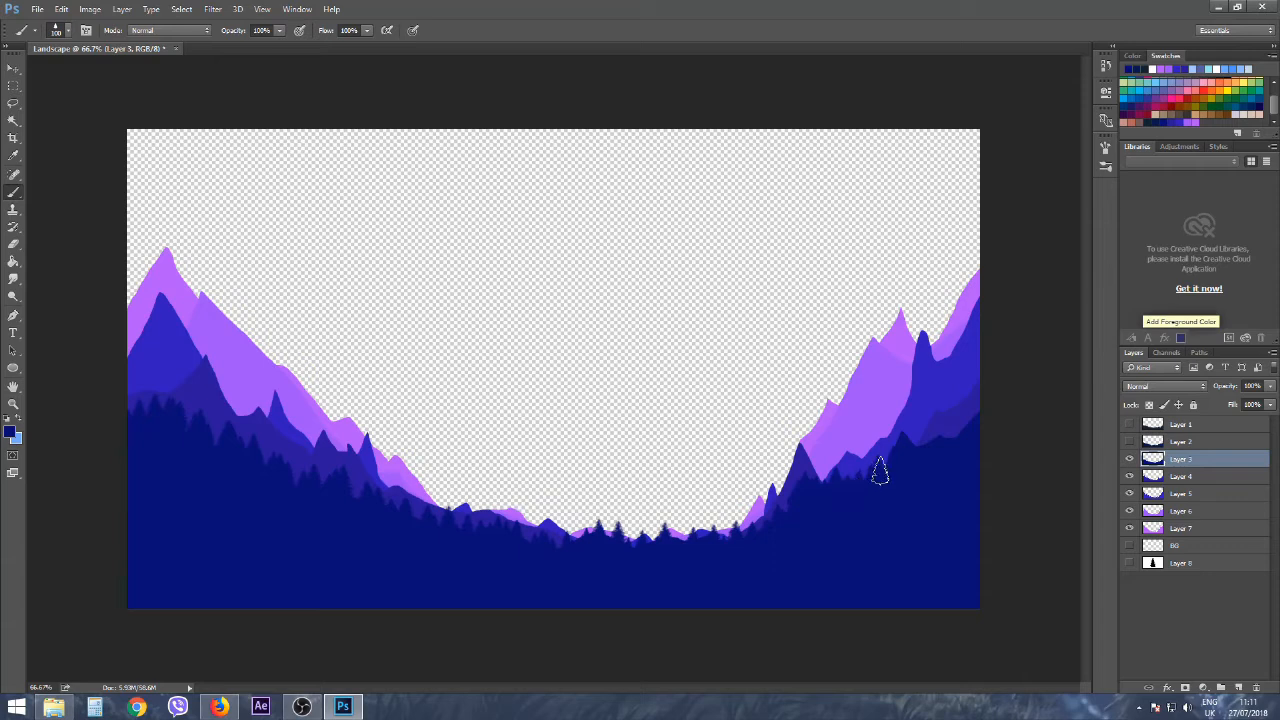
left_click(912, 432)
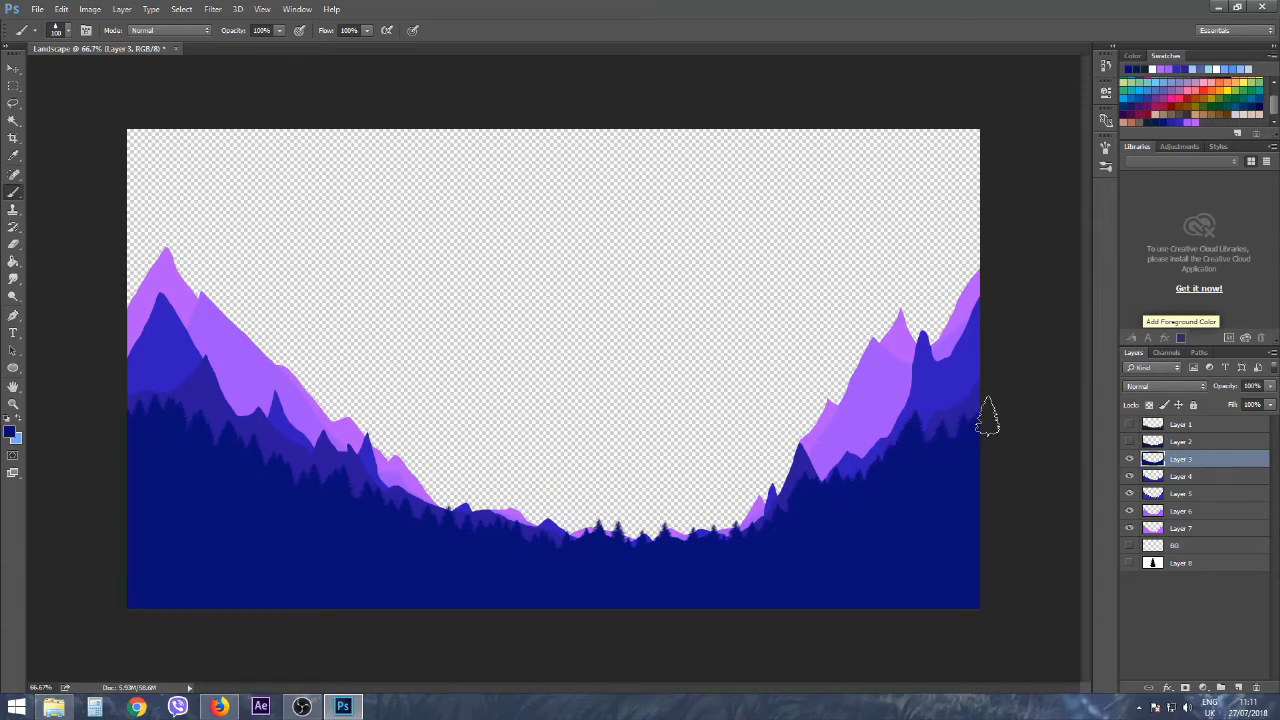
left_click(951, 434)
Hide Layers 1 to 3, activate Layer 4, sample its indigo as the foreground colour, and set the tree brush size to 50 px.
left_click_drag(1130, 442, 1130, 430)
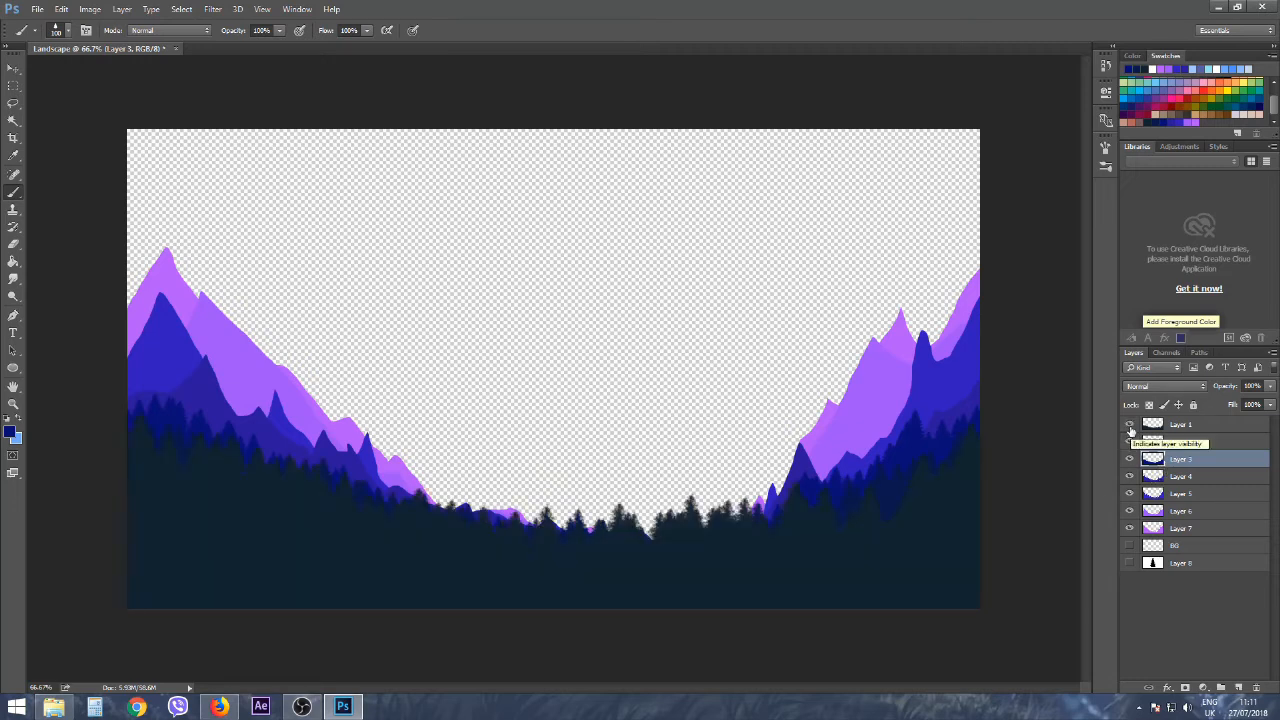
left_click_drag(1130, 430, 1131, 466)
left_click(1172, 478)
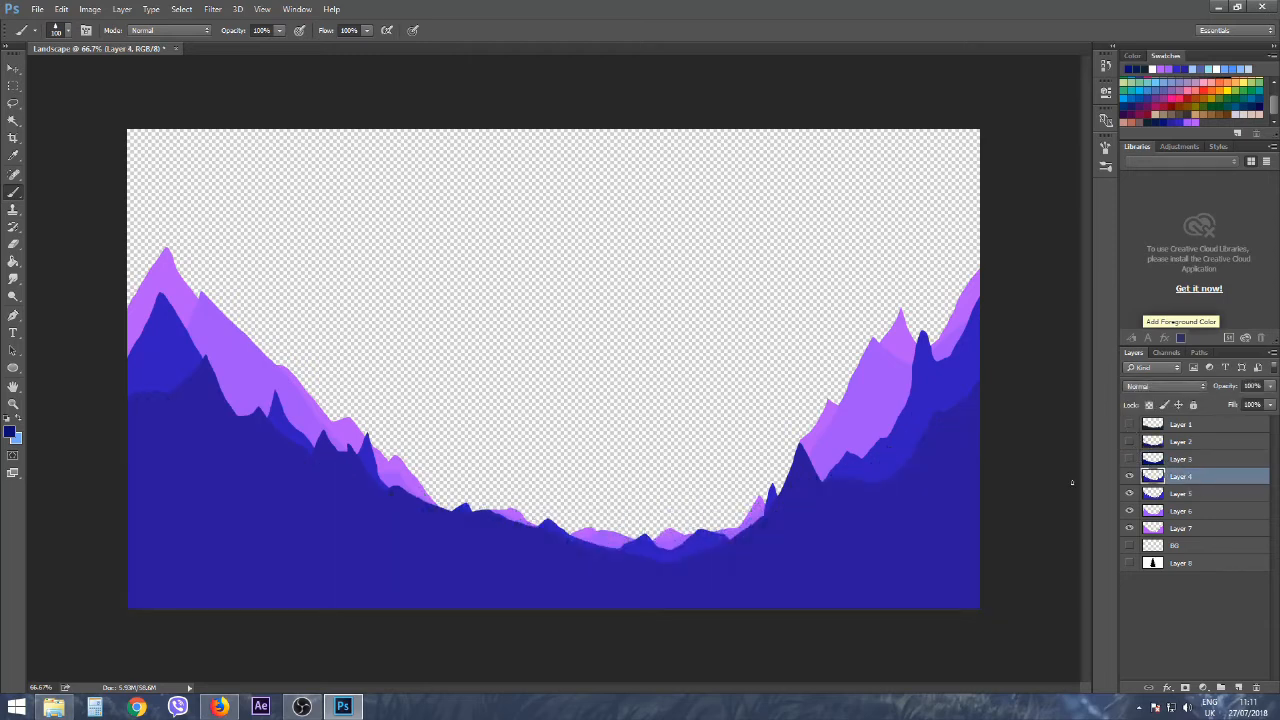
left_click(187, 451, "alt")
left_click(60, 30)
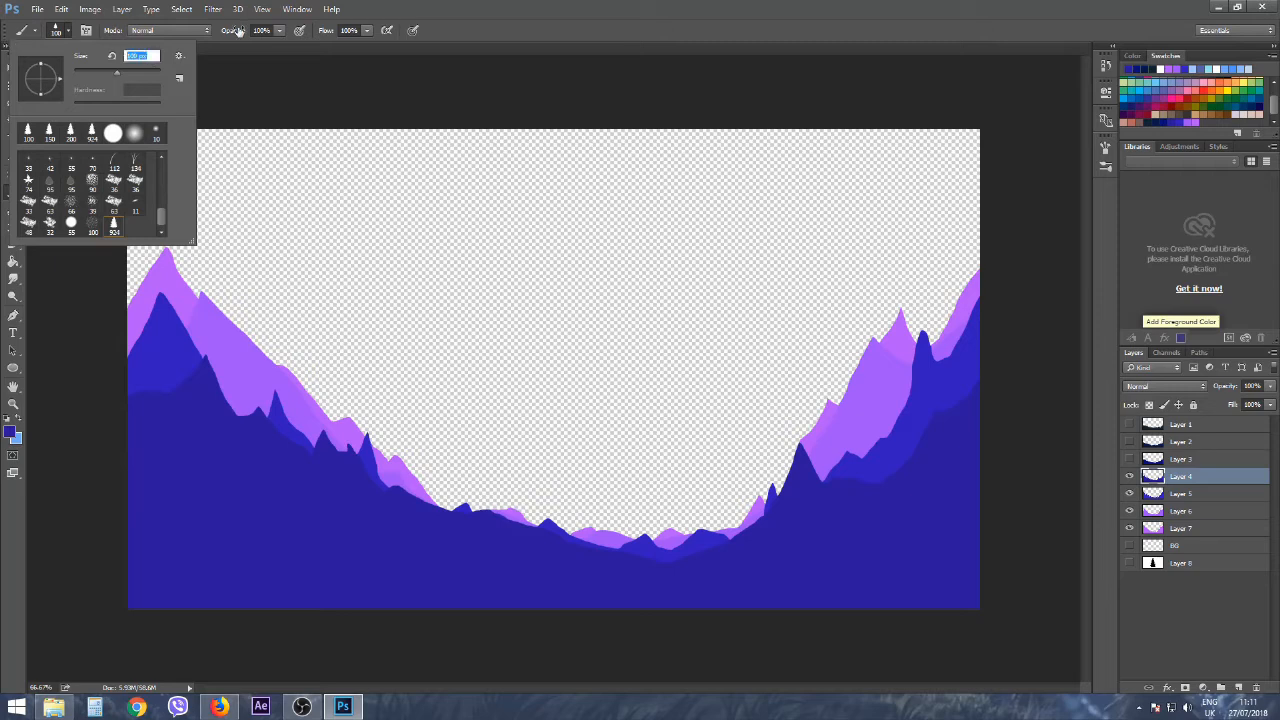
type("30")
key("Return")
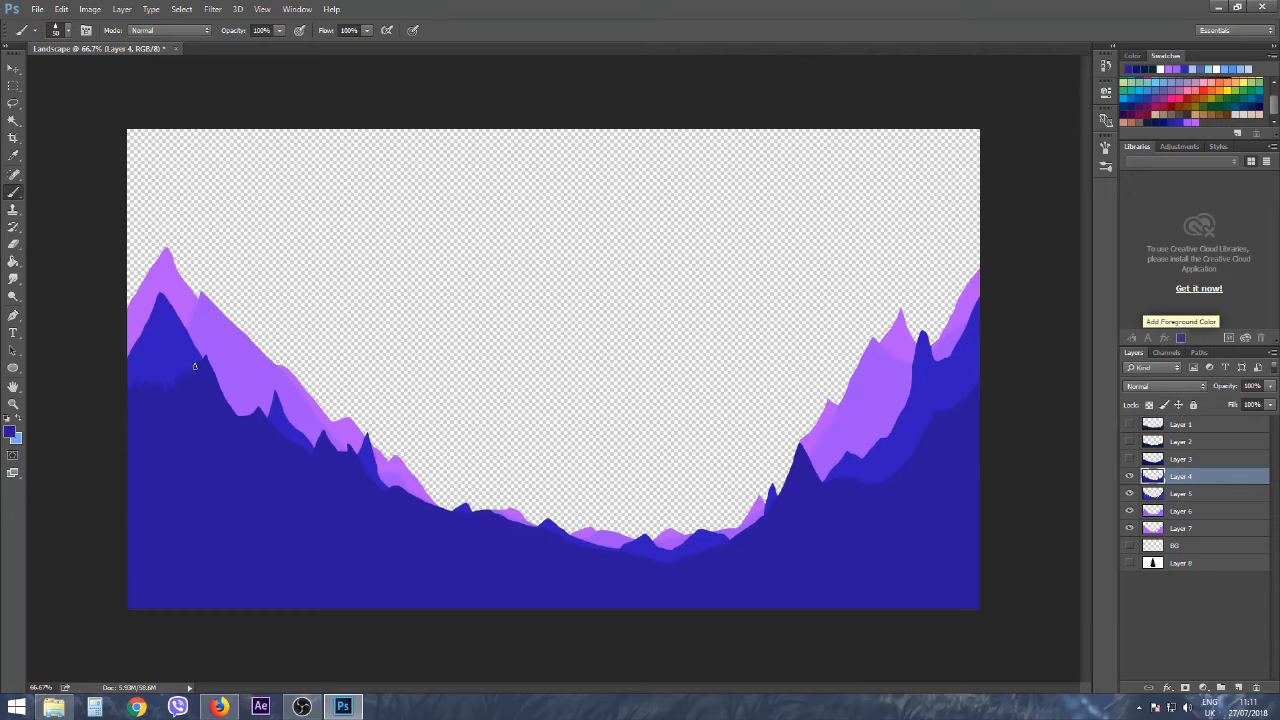
Paint small indigo trees along Layer 4's left peaks and down into the valley.
mouse_move(206, 353)
left_mouse_down()
mouse_move(206, 387)
mouse_move(207, 367)
mouse_move(234, 417)
mouse_move(219, 389)
mouse_move(245, 422)
left_mouse_up()
mouse_move(255, 409)
left_mouse_down()
mouse_move(258, 398)
mouse_move(268, 420)
left_mouse_up()
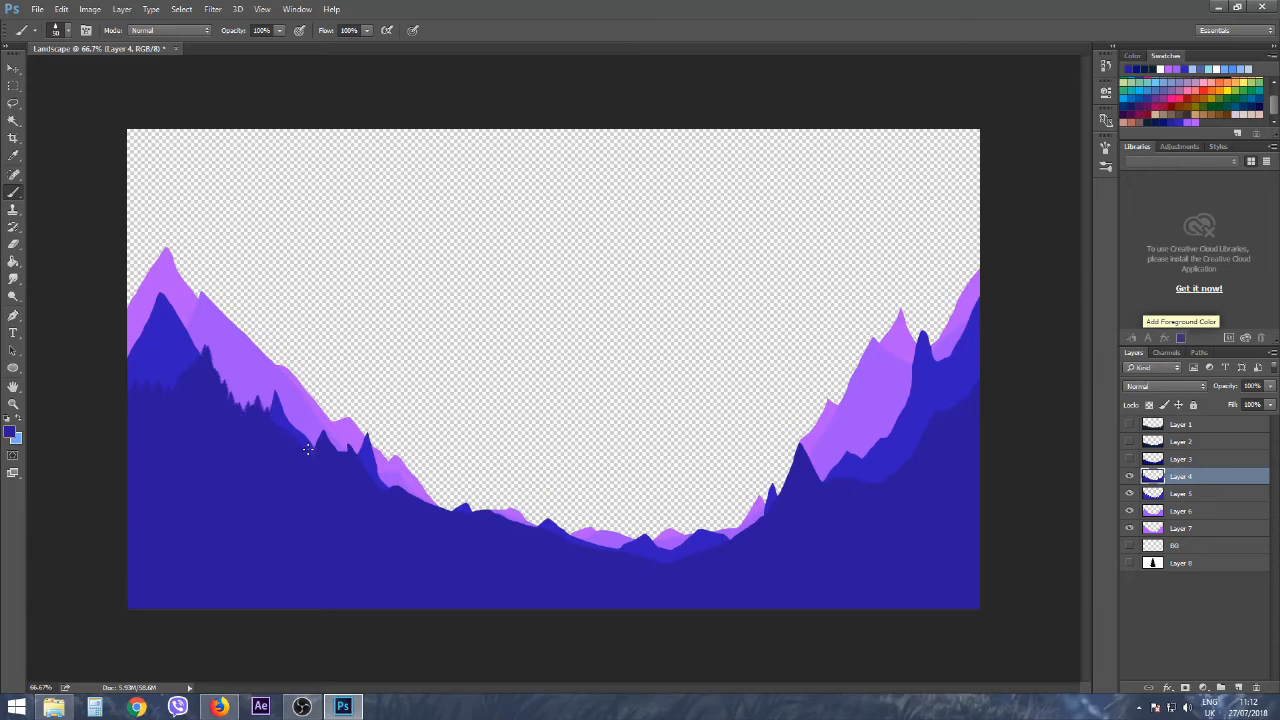
mouse_move(307, 450)
left_mouse_down()
mouse_move(322, 424)
mouse_move(313, 455)
mouse_move(330, 435)
mouse_move(348, 455)
left_mouse_up()
mouse_move(395, 486)
left_mouse_down()
mouse_move(459, 516)
mouse_move(475, 515)
mouse_move(449, 513)
mouse_move(510, 519)
mouse_move(483, 507)
mouse_move(579, 541)
left_mouse_up()
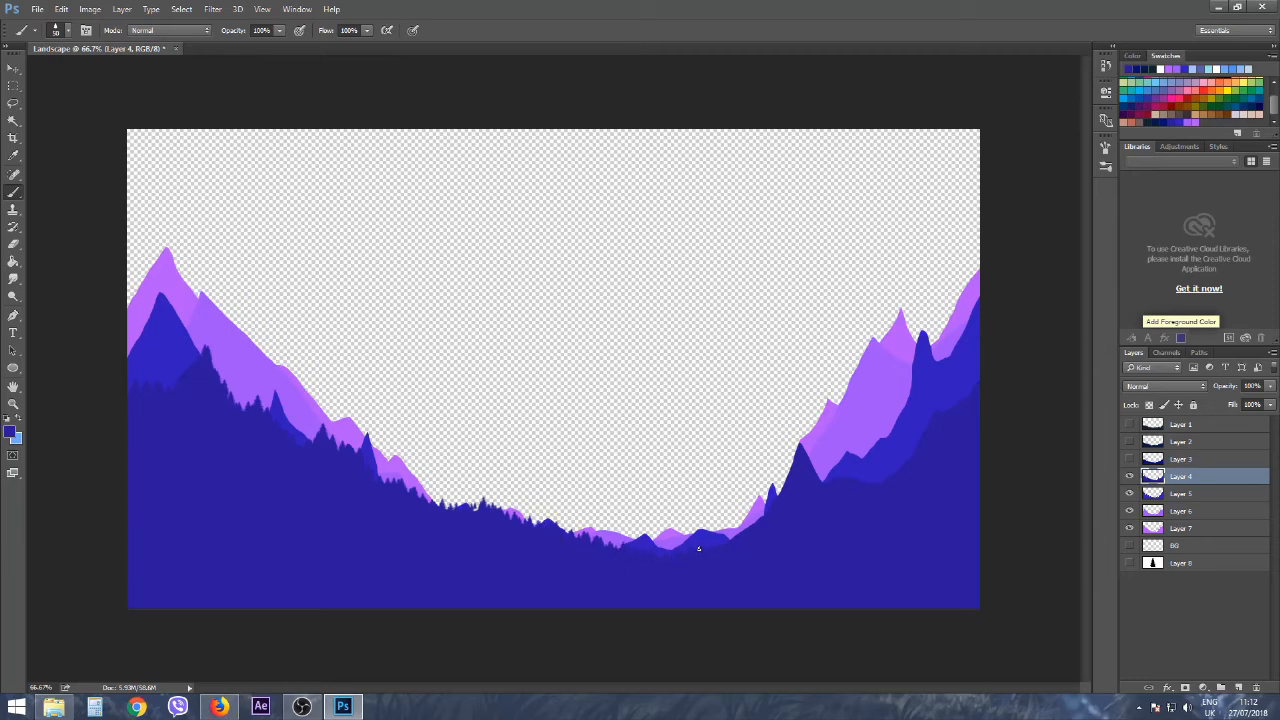
Paint indigo trees from the valley up Layer 4's steep right peak and undo the last few strokes.
mouse_move(720, 547)
left_mouse_down()
mouse_move(773, 503)
mouse_move(790, 446)
mouse_move(783, 492)
left_mouse_up()
mouse_move(800, 447)
left_mouse_down()
mouse_move(802, 436)
mouse_move(810, 460)
mouse_move(792, 449)
left_mouse_up()
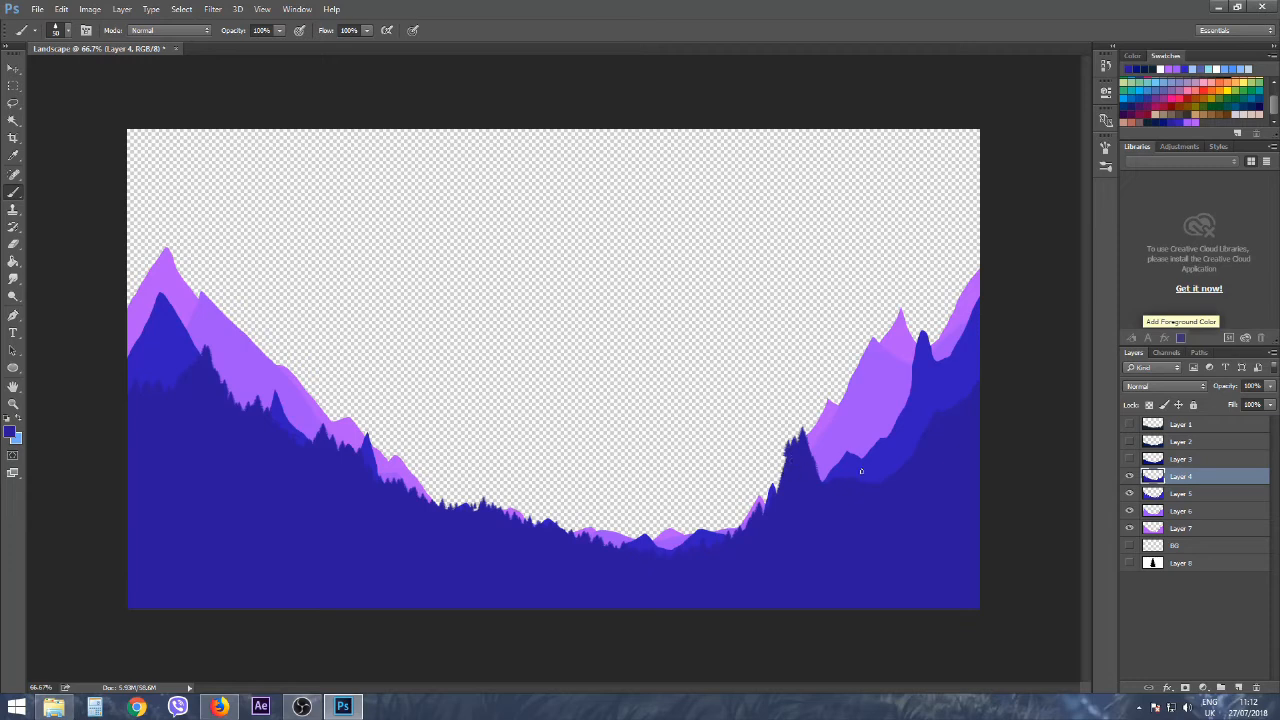
key("ctrl+alt+z")
key("ctrl+alt+z")
key("ctrl+alt+z")
Toggle Layer 4 off and on to check its treeline, and show Layers 1 to 3 again.
left_click(1131, 477)
left_click(1131, 477)
left_click(1130, 459)
left_click(1130, 442)
left_click(1130, 425)
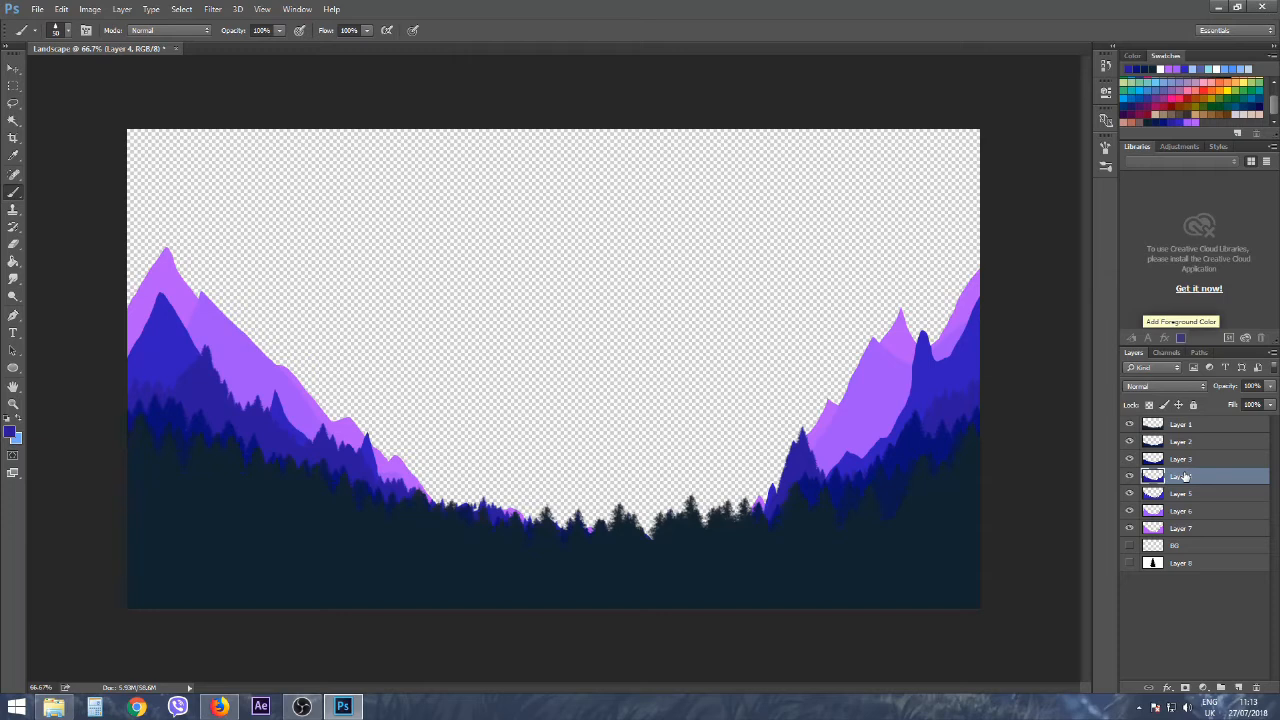
Show the BG layer and fill it with the violet-blue colour 5b49c3 as the sky.
left_click(1178, 546)
left_click(1129, 545)
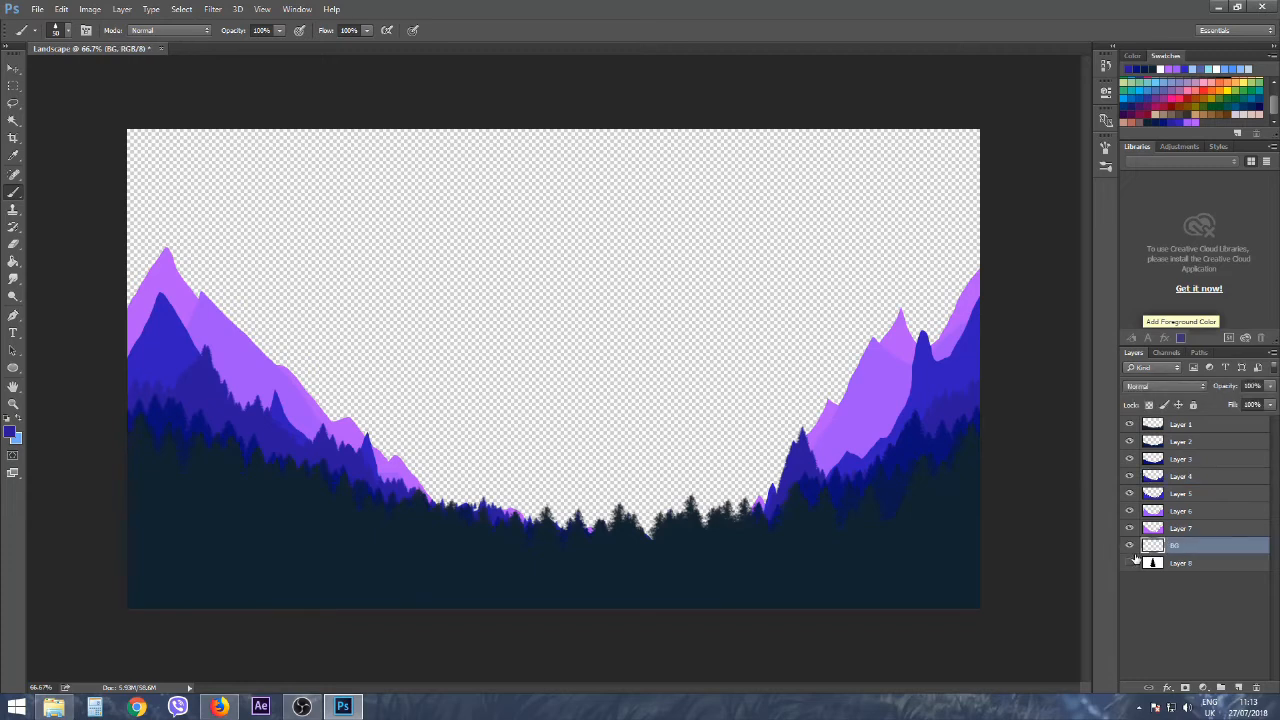
left_click(14, 437)
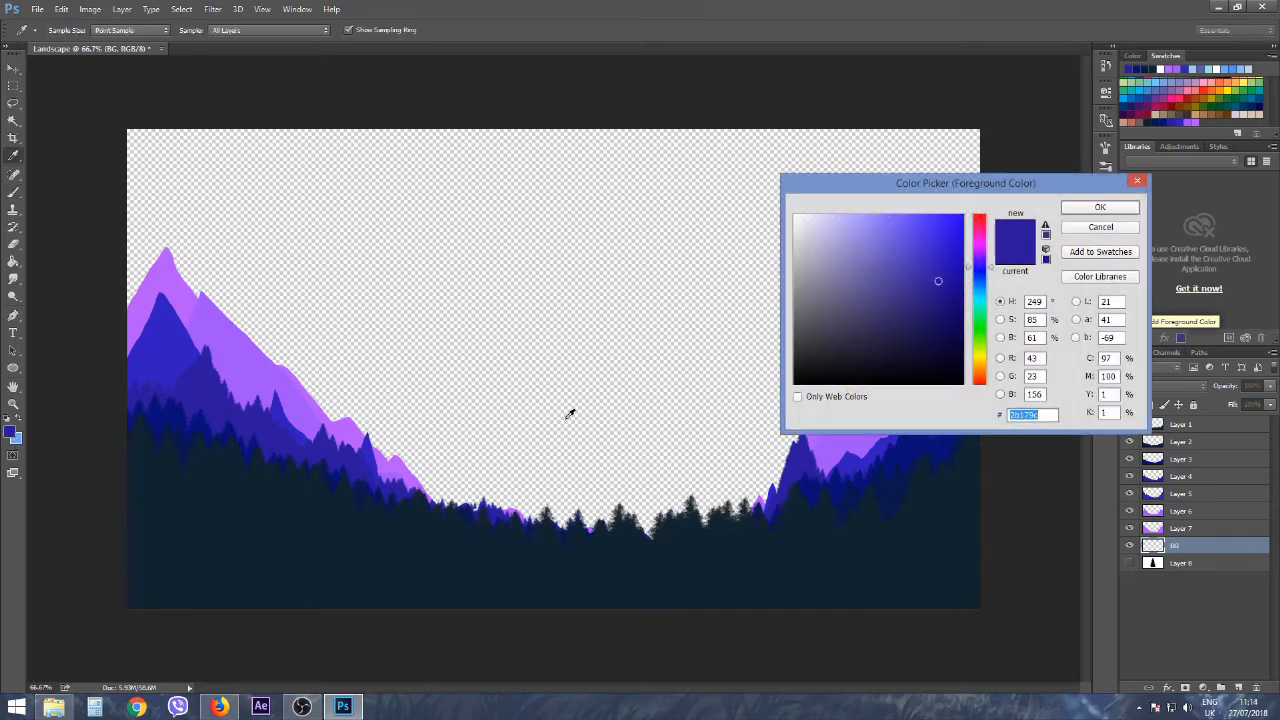
left_click_drag(939, 279, 895, 304)
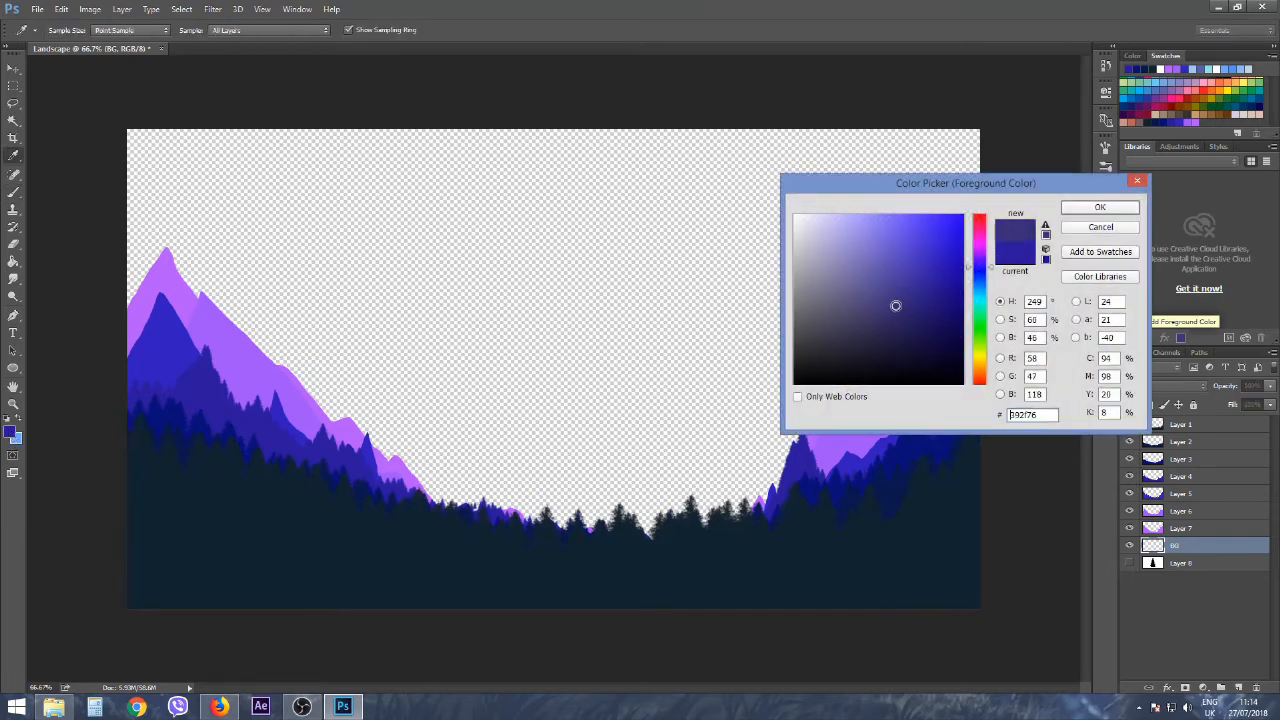
left_click_drag(903, 261, 900, 254)
left_click(1085, 209)
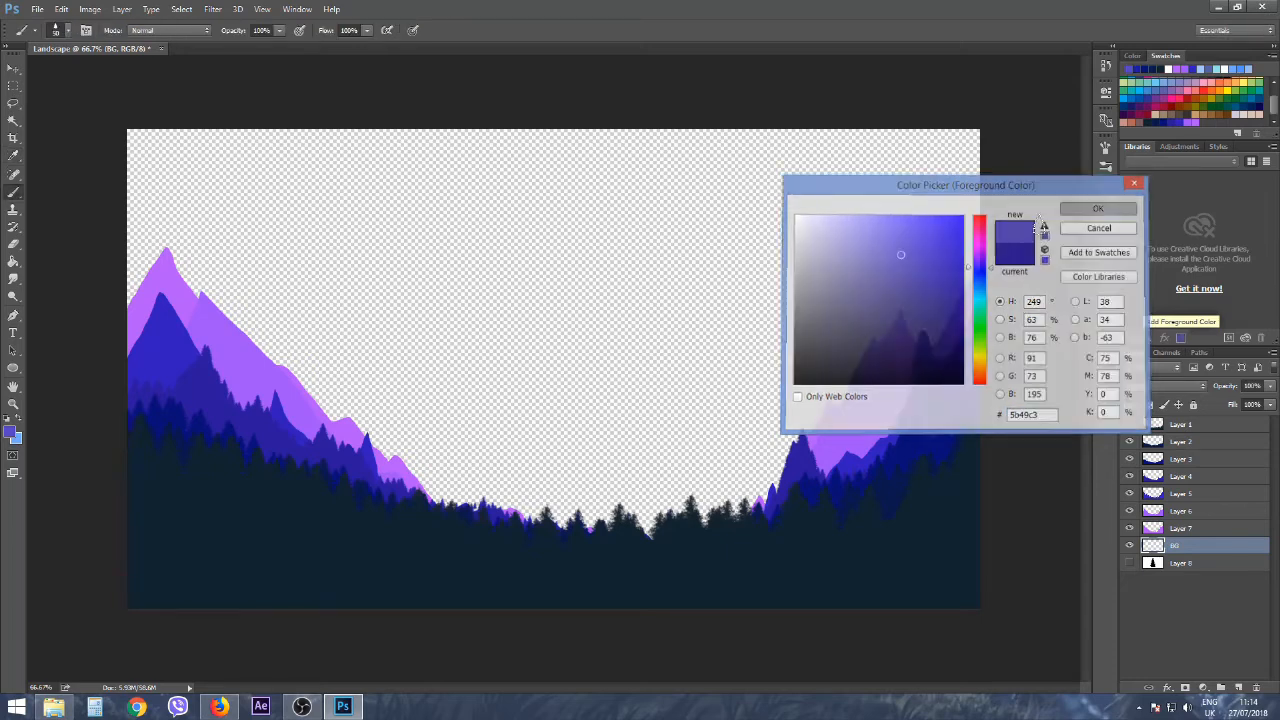
key("g")
left_click(369, 194)
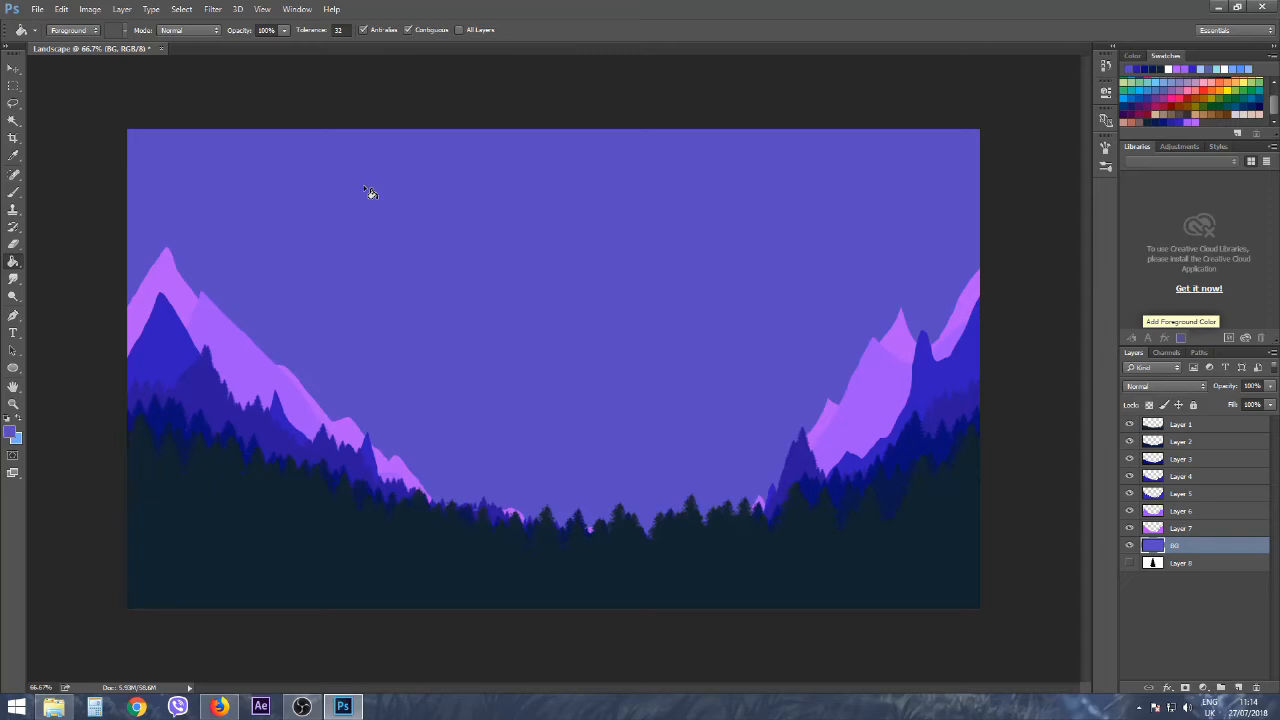
left_click(12, 87)
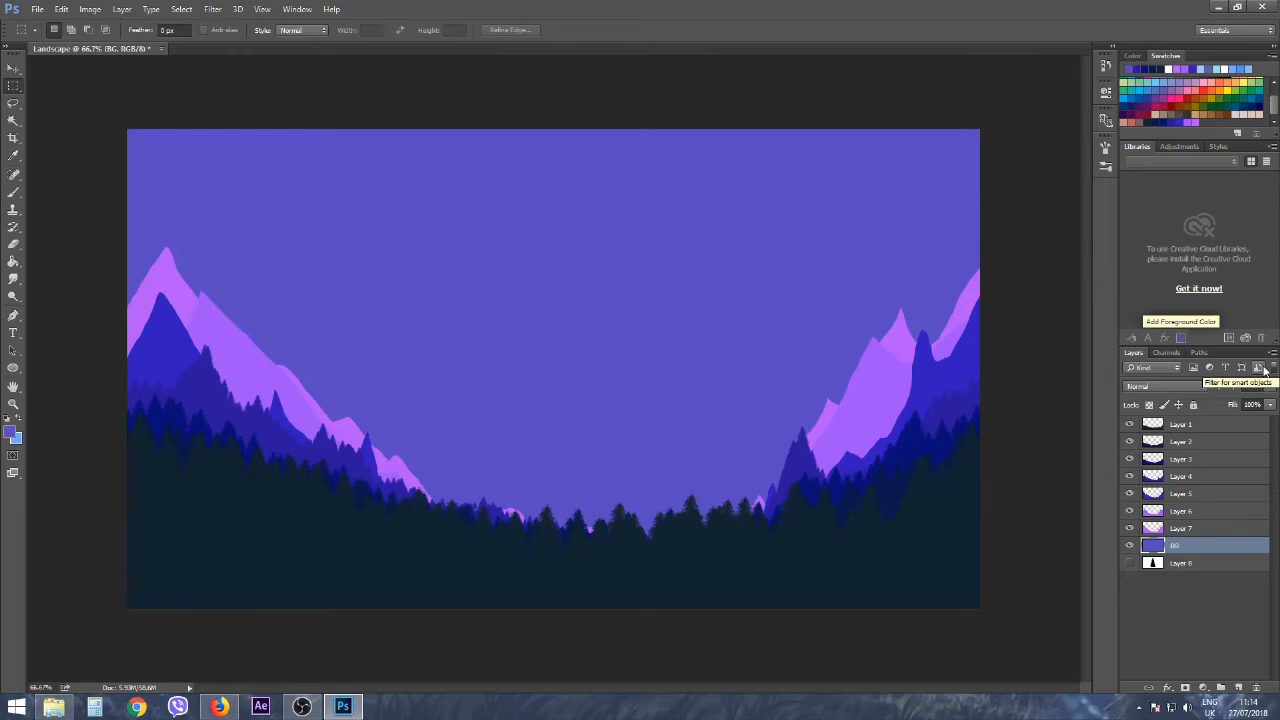
left_click(12, 369)
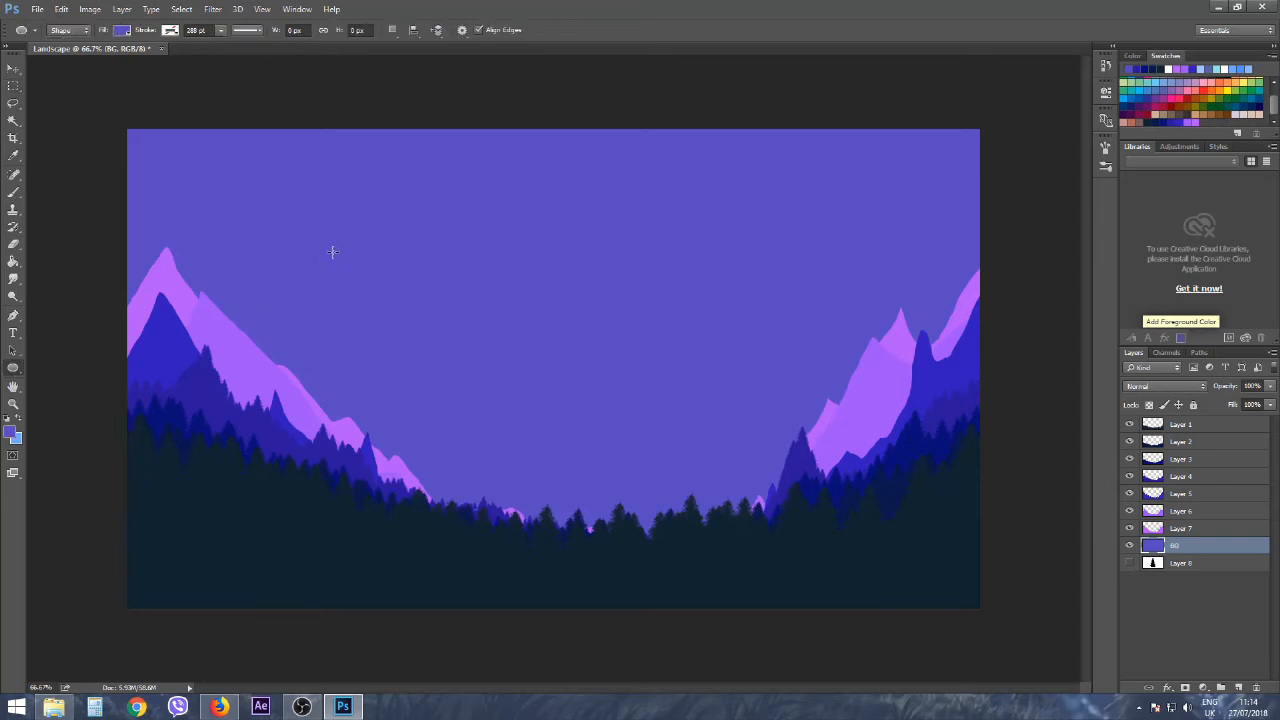
left_click_drag(378, 231, 683, 352)
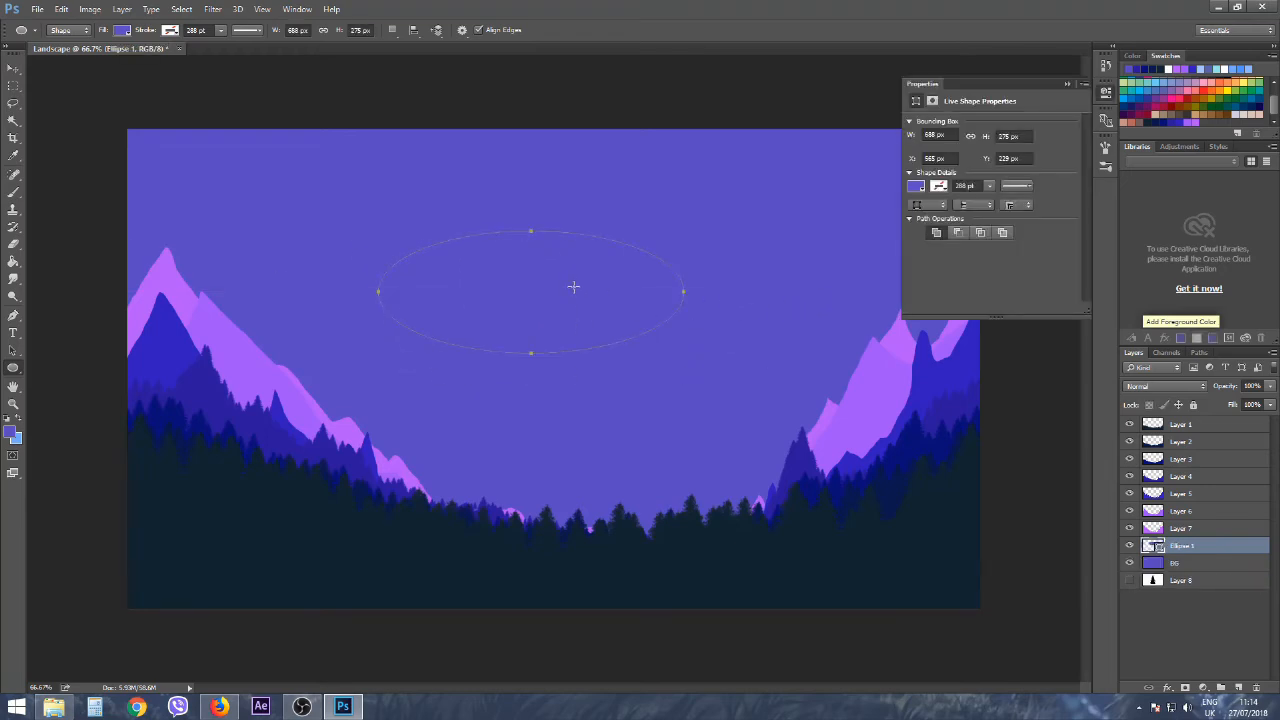
key("ctrl+z")
Set the foreground colour to white and draw a circle about 986 px across above BG, behind the mountains, using the Ellipse tool.
left_click(11, 432)
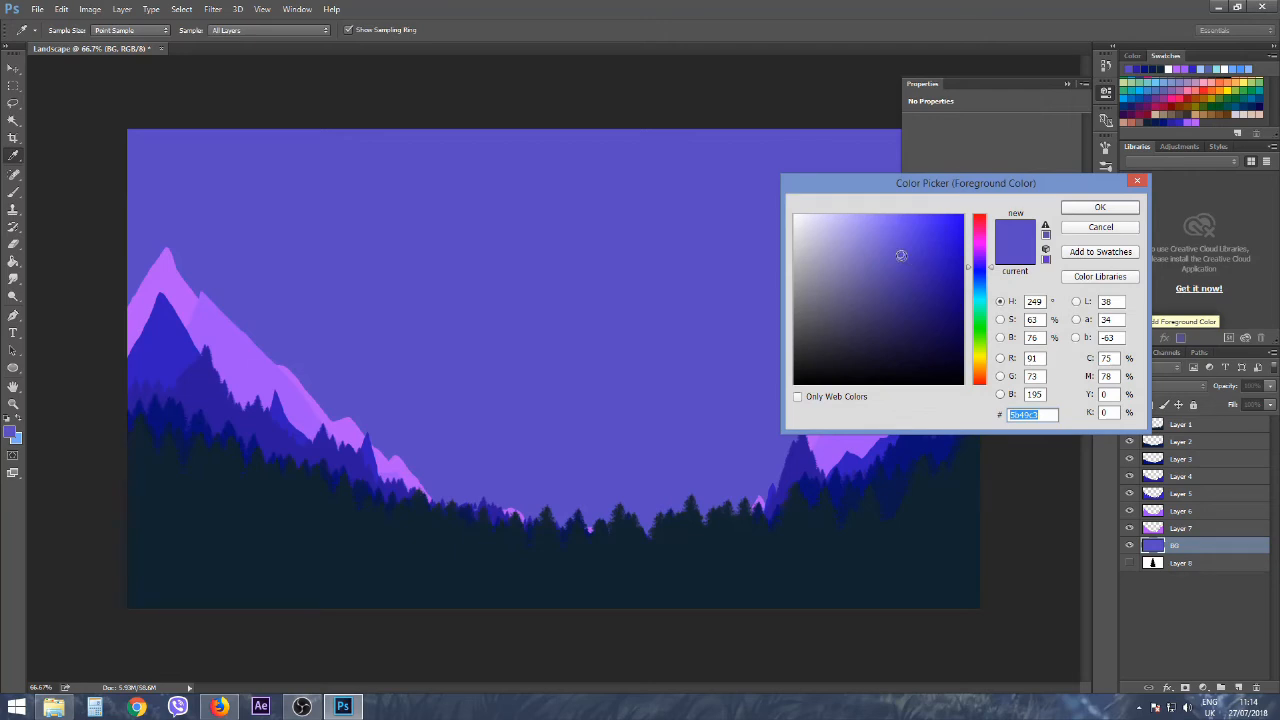
left_click_drag(901, 255, 754, 203)
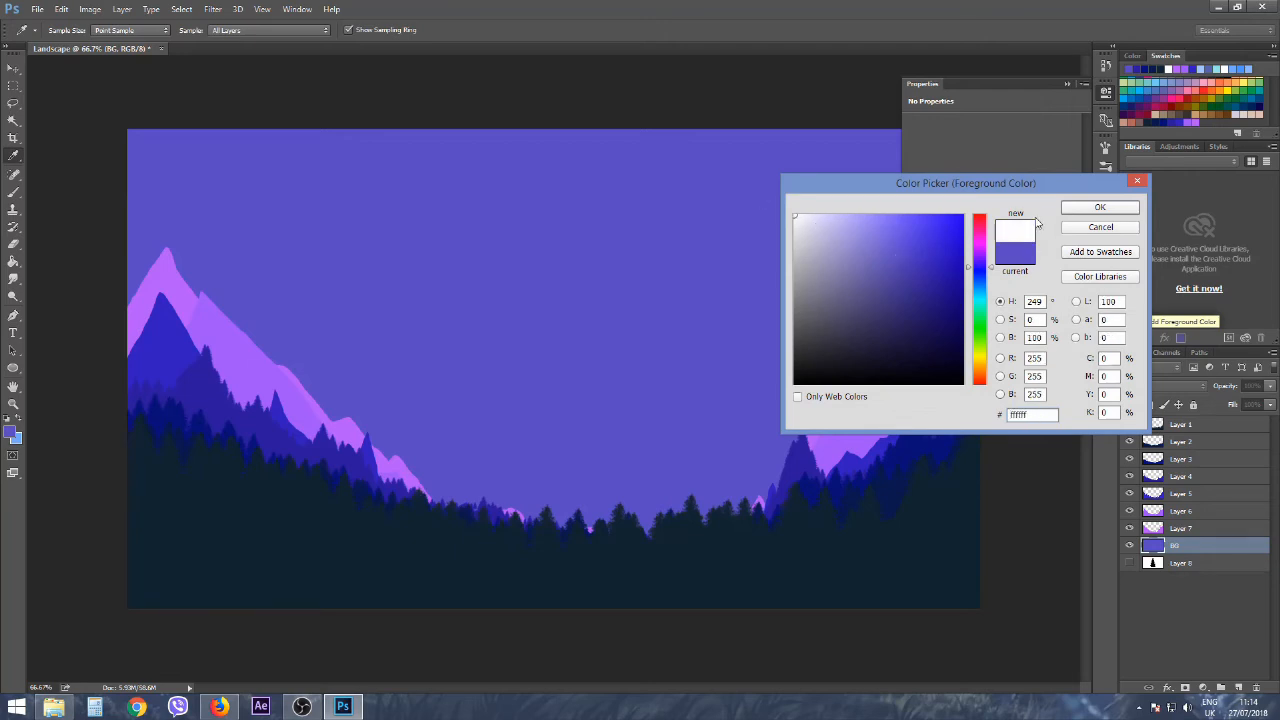
left_click(1079, 207)
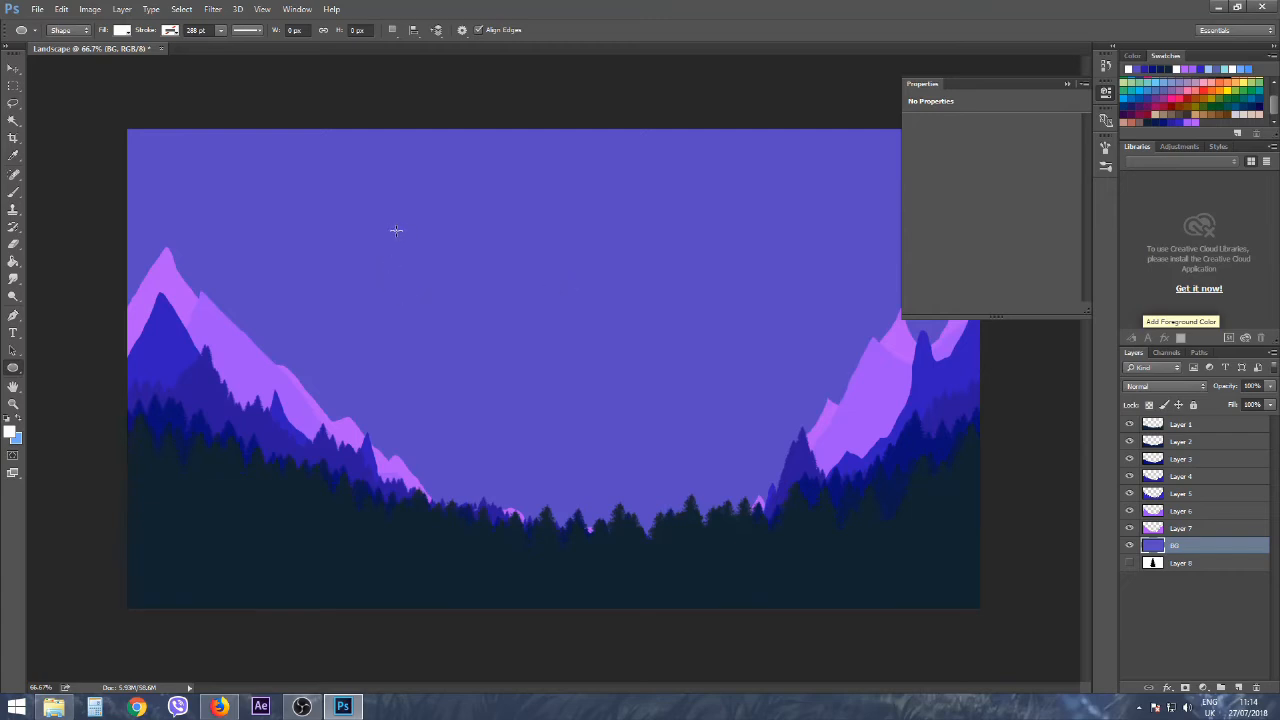
left_click_drag(338, 201, 1024, 636)
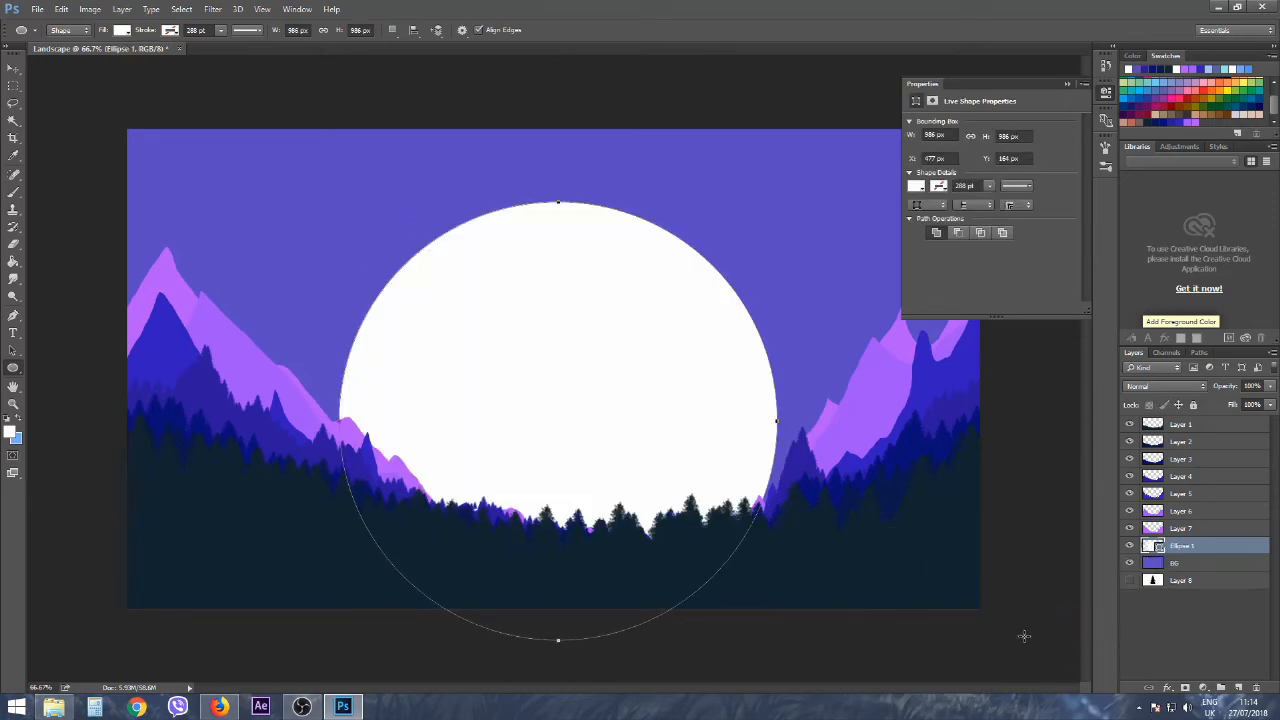
Move the white circle right to about X 541 px, between the two mountain slopes, and collapse its shape properties.
left_click(13, 68)
mouse_move(609, 342)
left_mouse_down()
mouse_move(592, 335)
mouse_move(614, 342)
left_mouse_up()
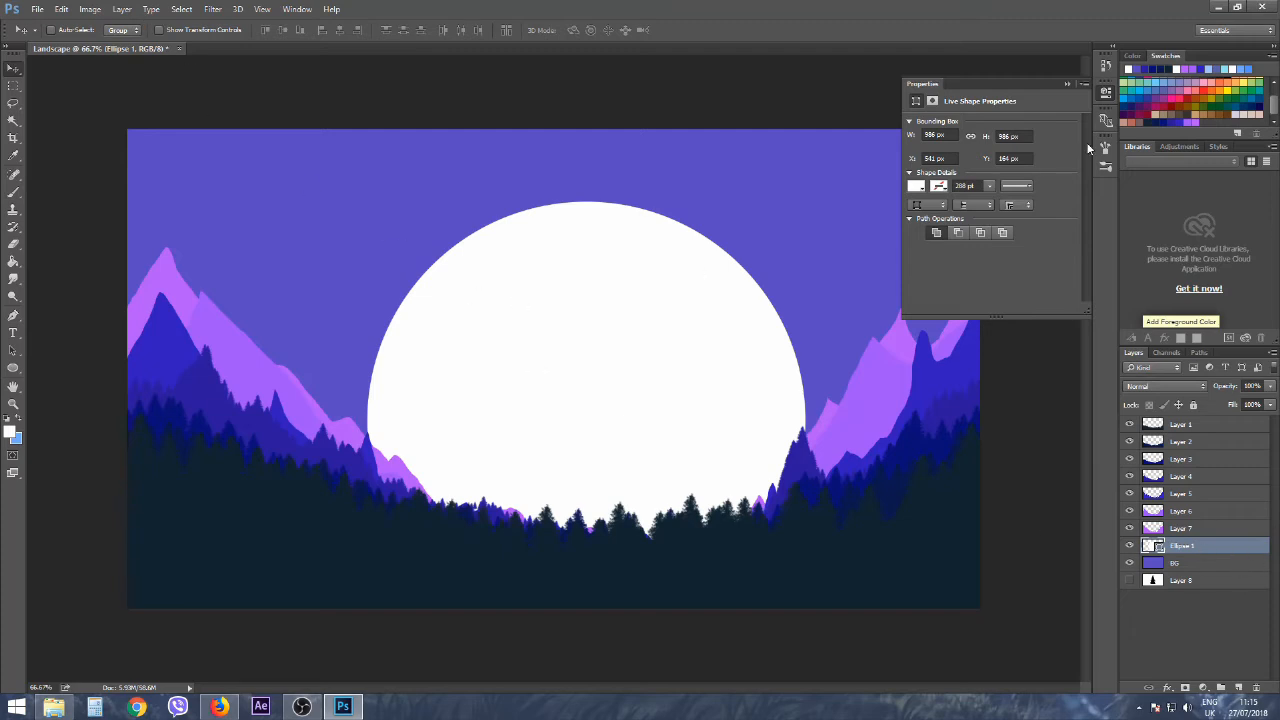
left_click(1068, 84)
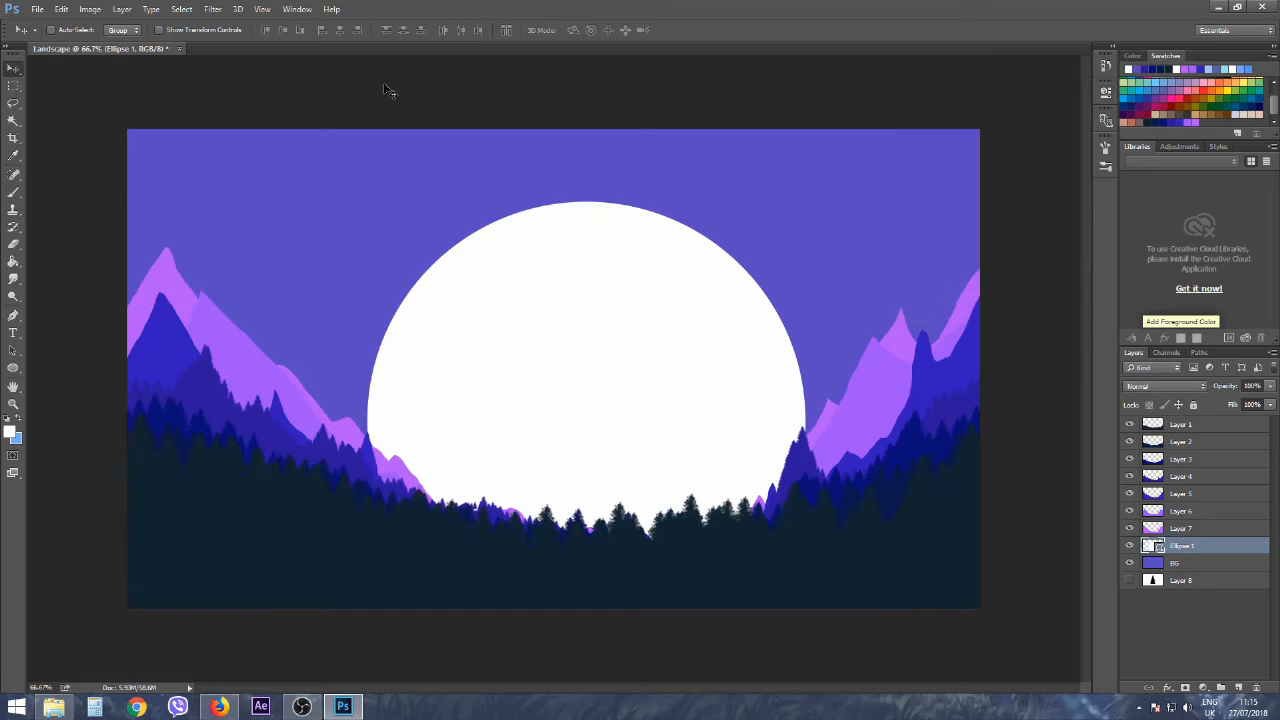
Apply the Difference Clouds render filter to the white circle, rasterizing the shape layer.
left_click(212, 10)
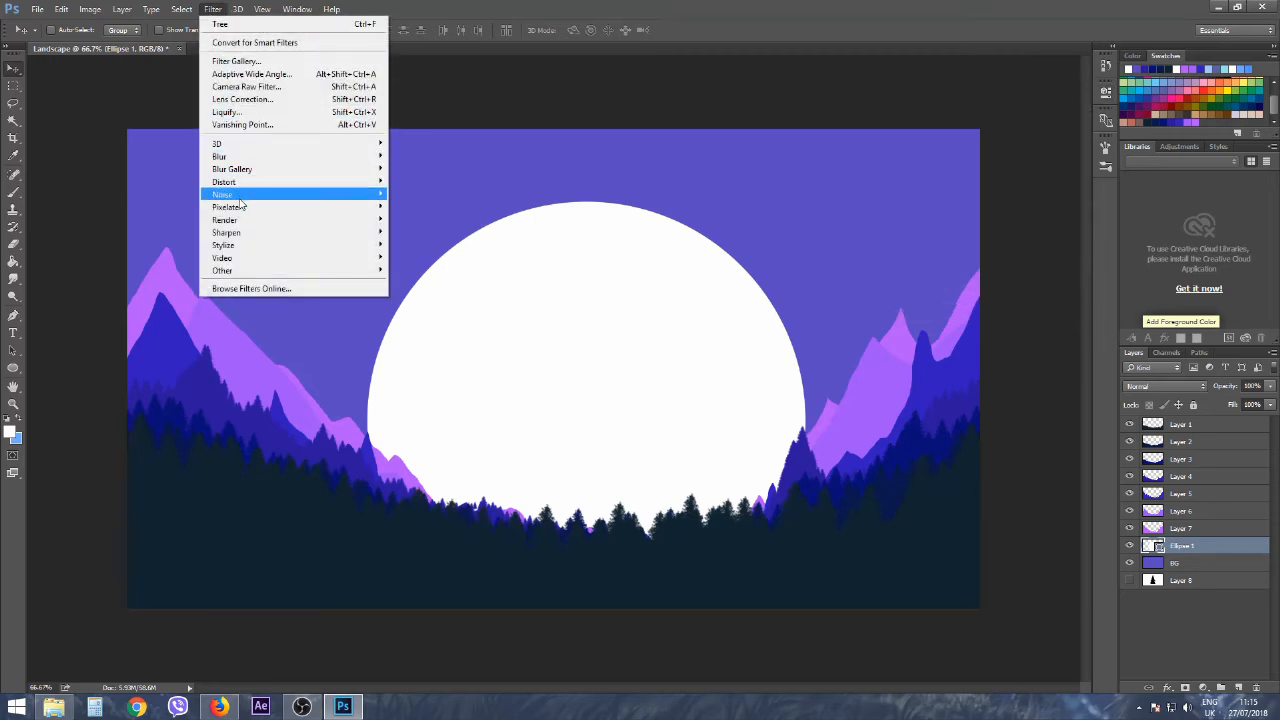
mouse_move(242, 221)
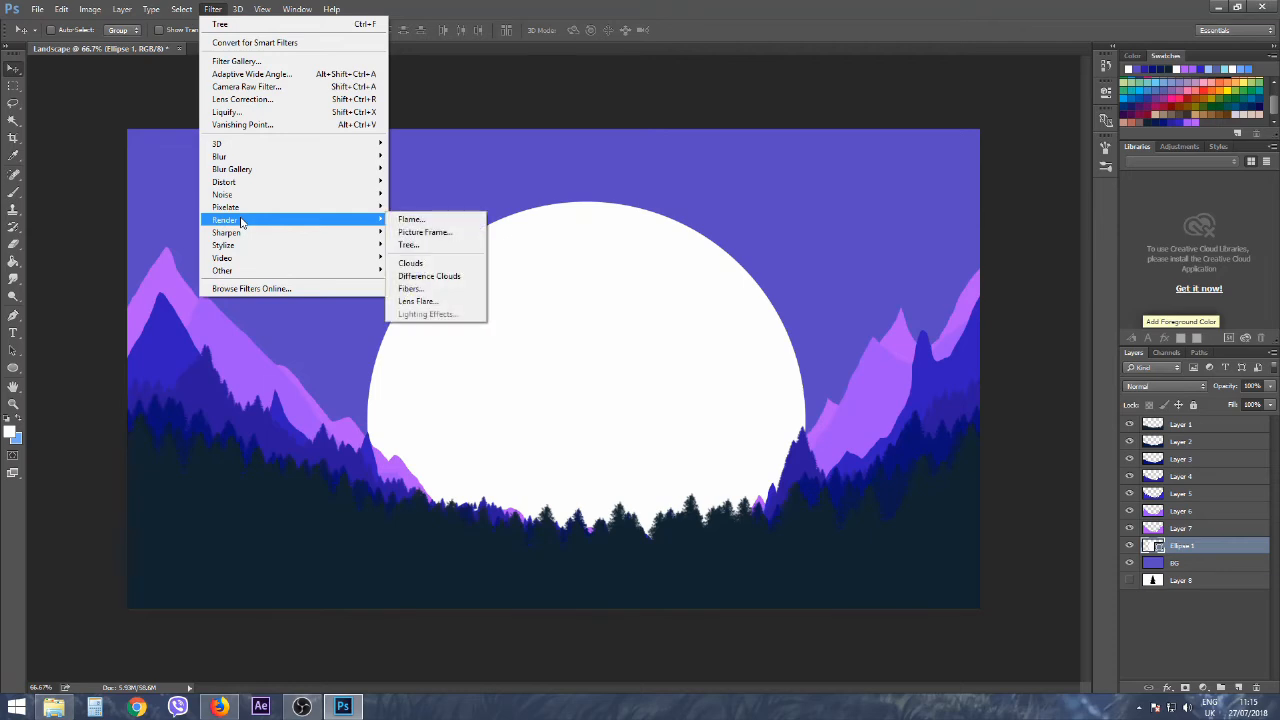
left_click(432, 277)
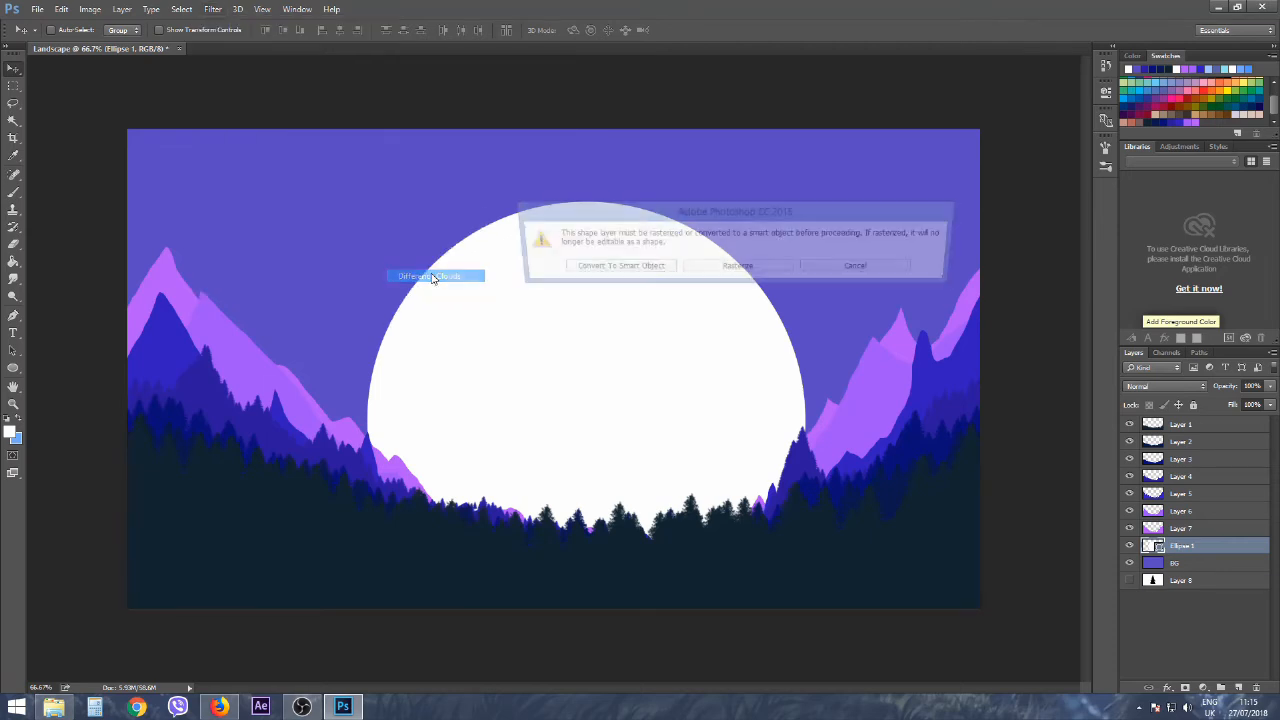
left_click(737, 270)
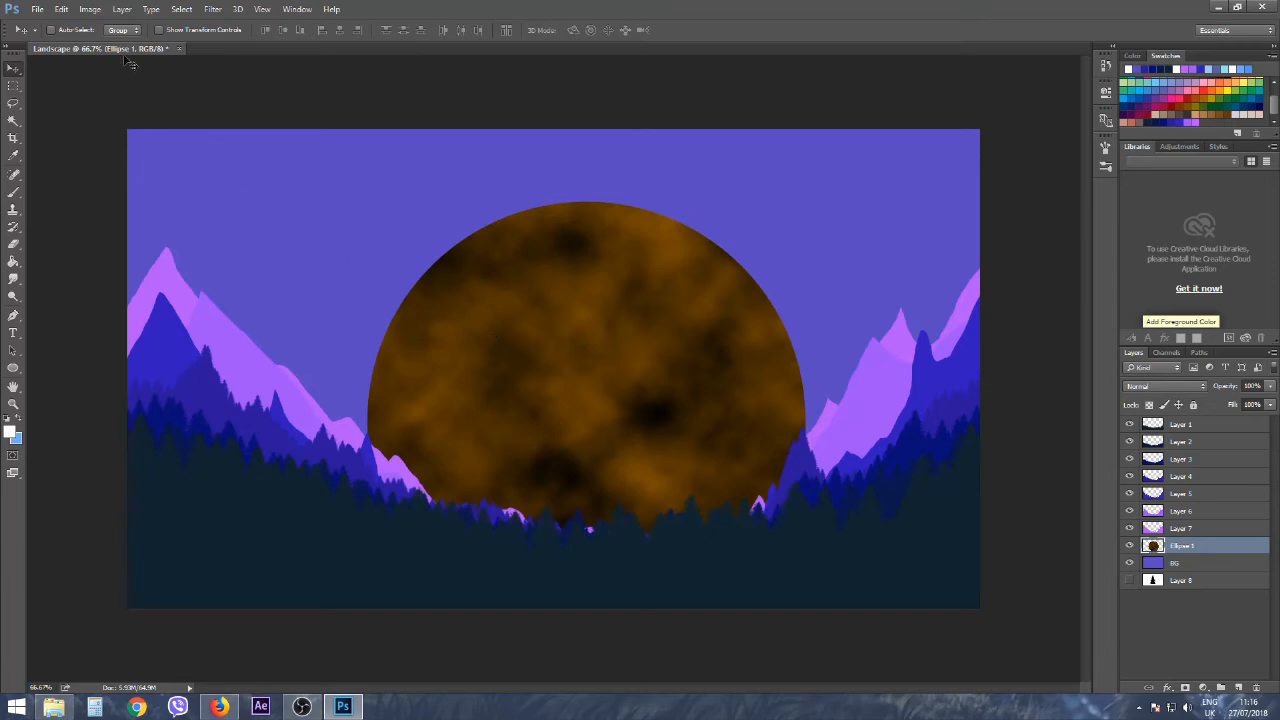
Recolour the clouded circle with Hue/Saturation, setting Hue to +150 and Lightness to +15.
left_click(90, 14)
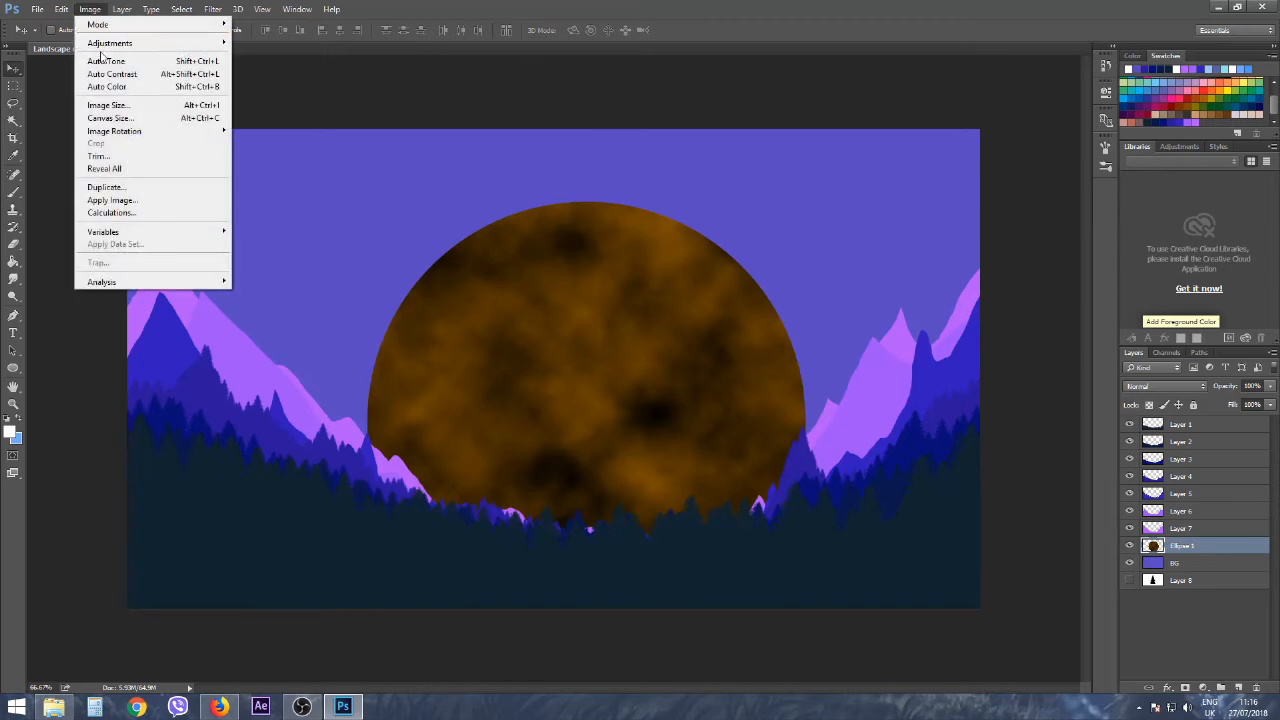
mouse_move(103, 50)
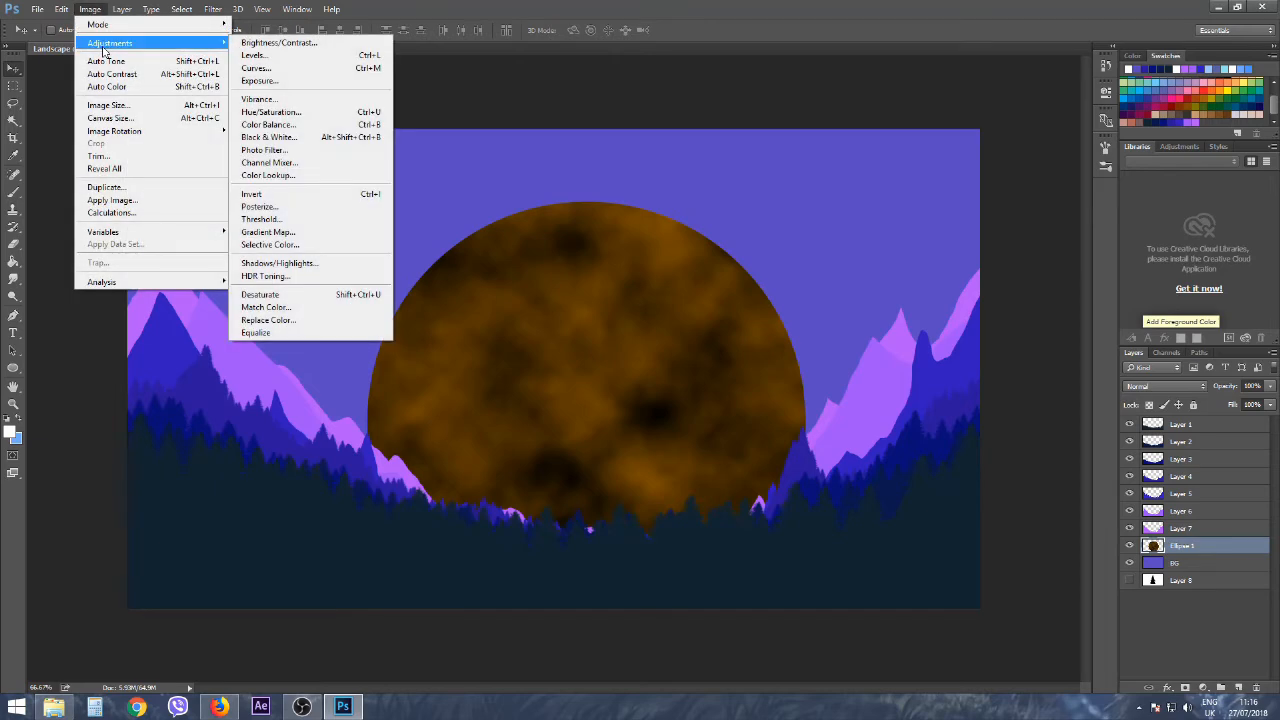
left_click(265, 115)
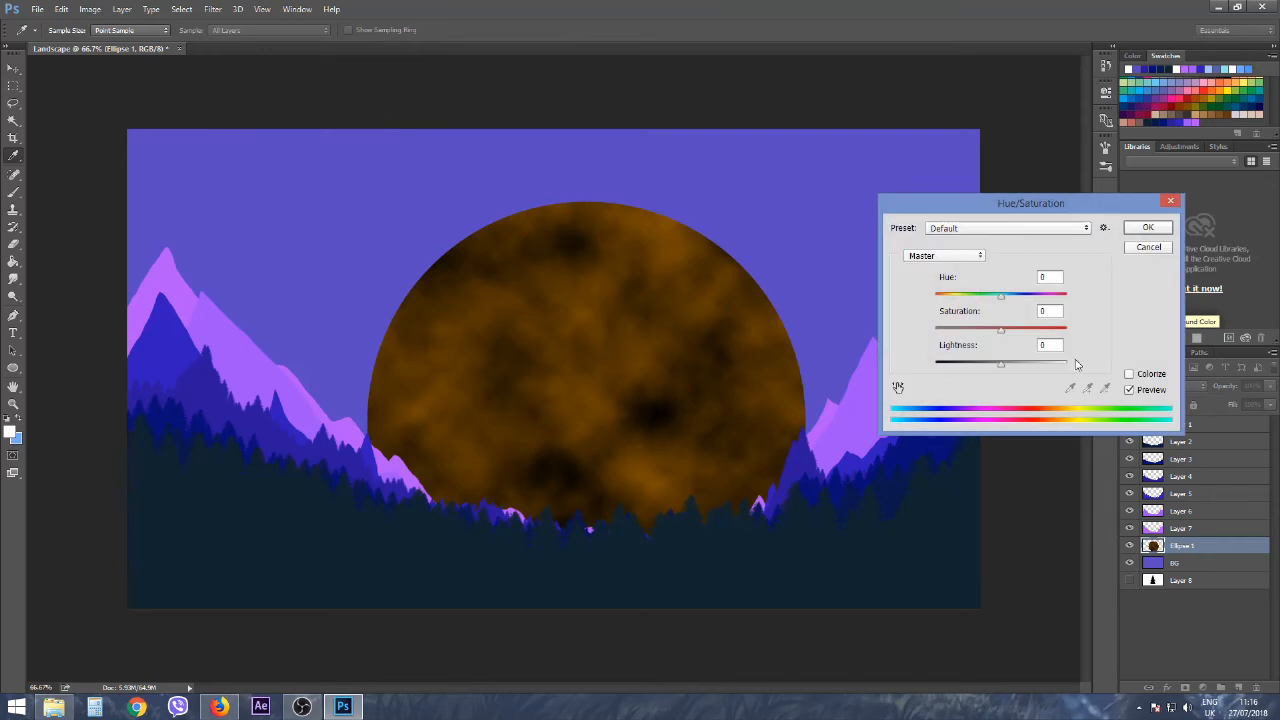
left_click_drag(998, 300, 1062, 312)
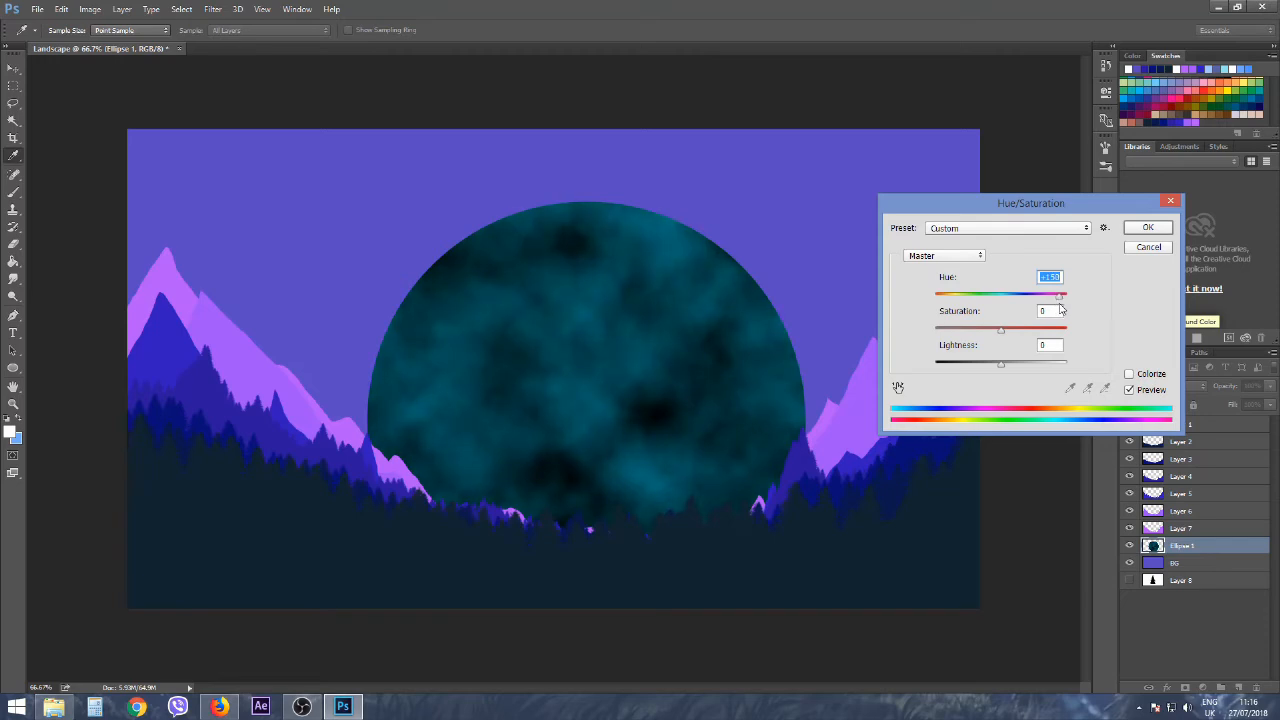
left_click_drag(1002, 364, 1012, 367)
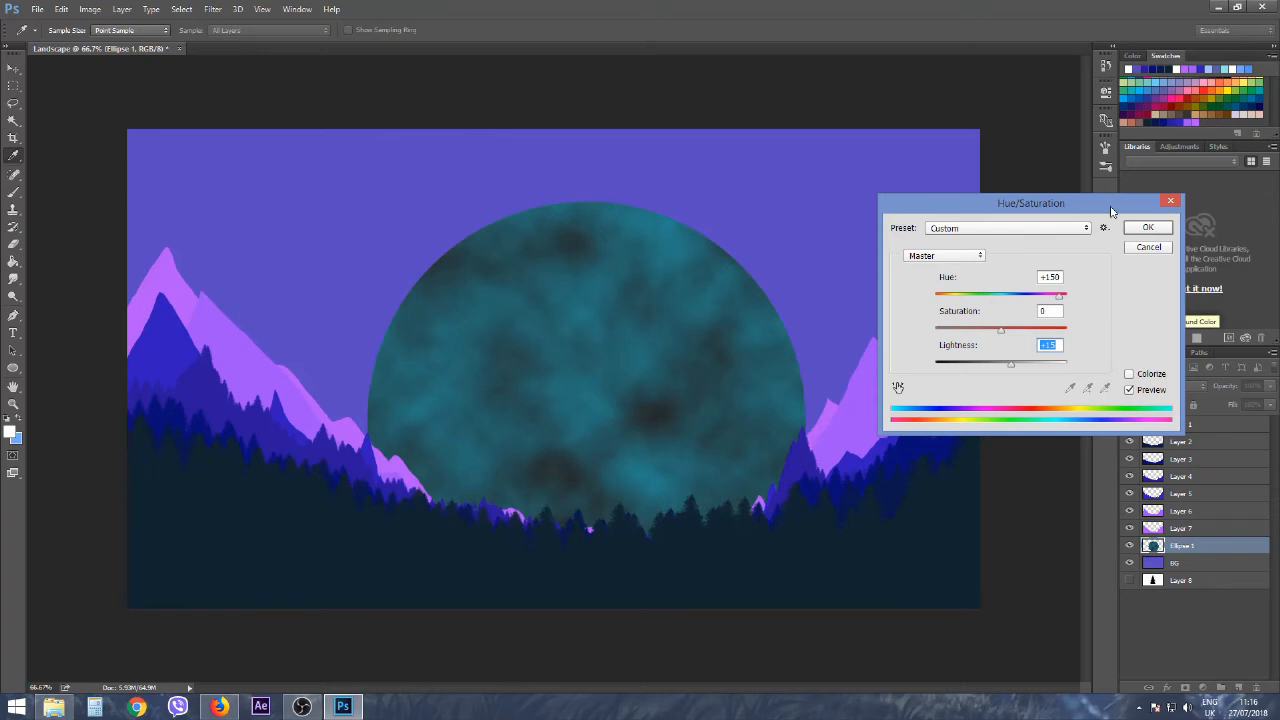
left_click(1136, 230)
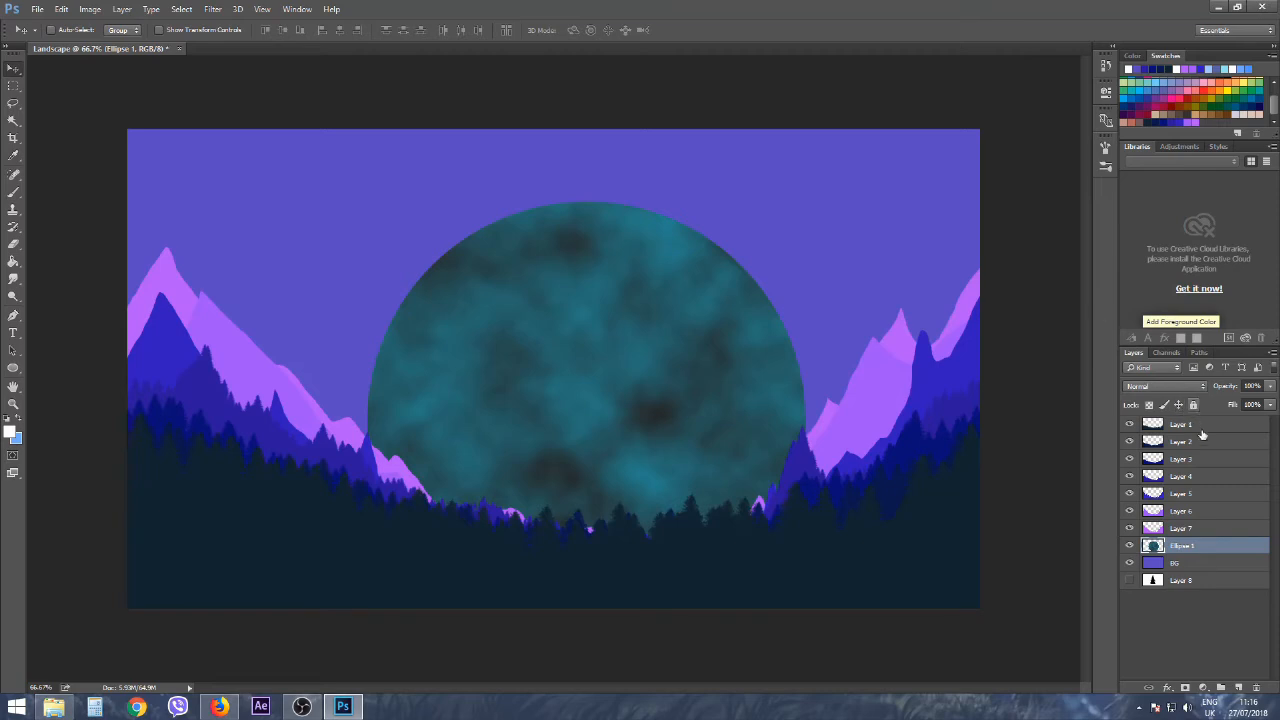
Add Inner Glow and Outer Glow effects to the Ellipse 1 layer and bring up the Inner Glow settings clear of the circle.
right_click(1187, 551)
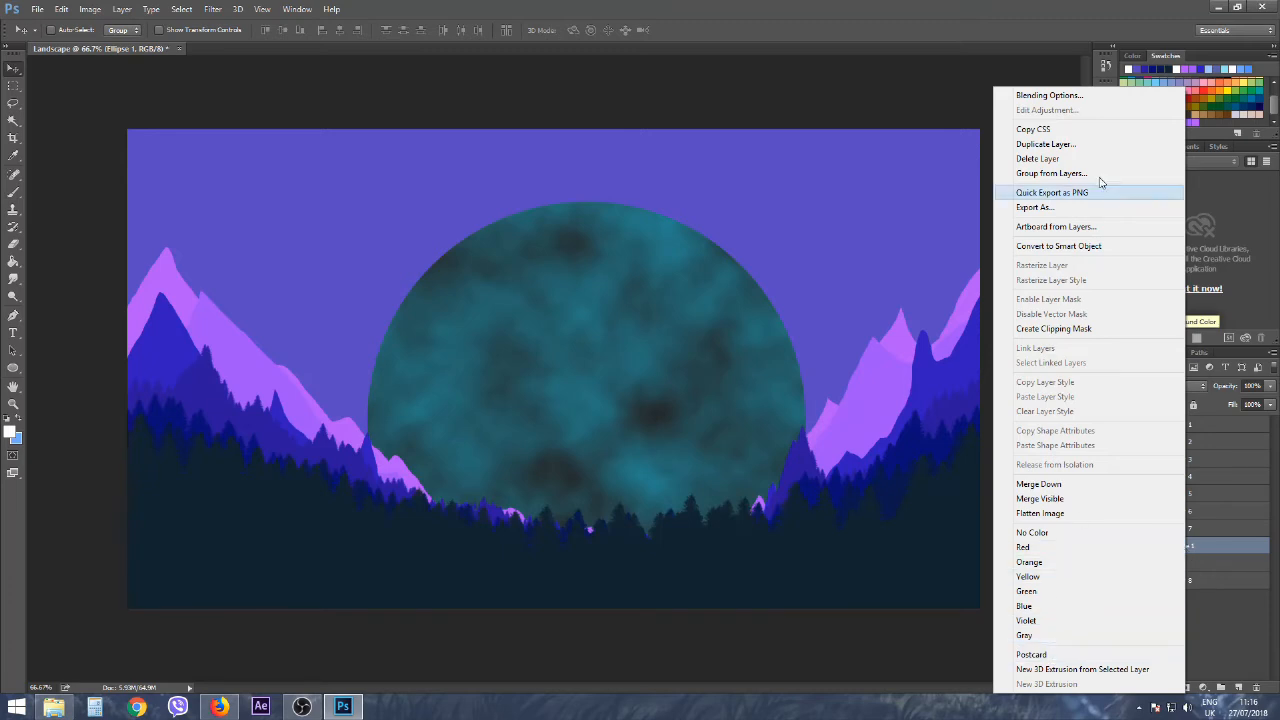
left_click(1049, 95)
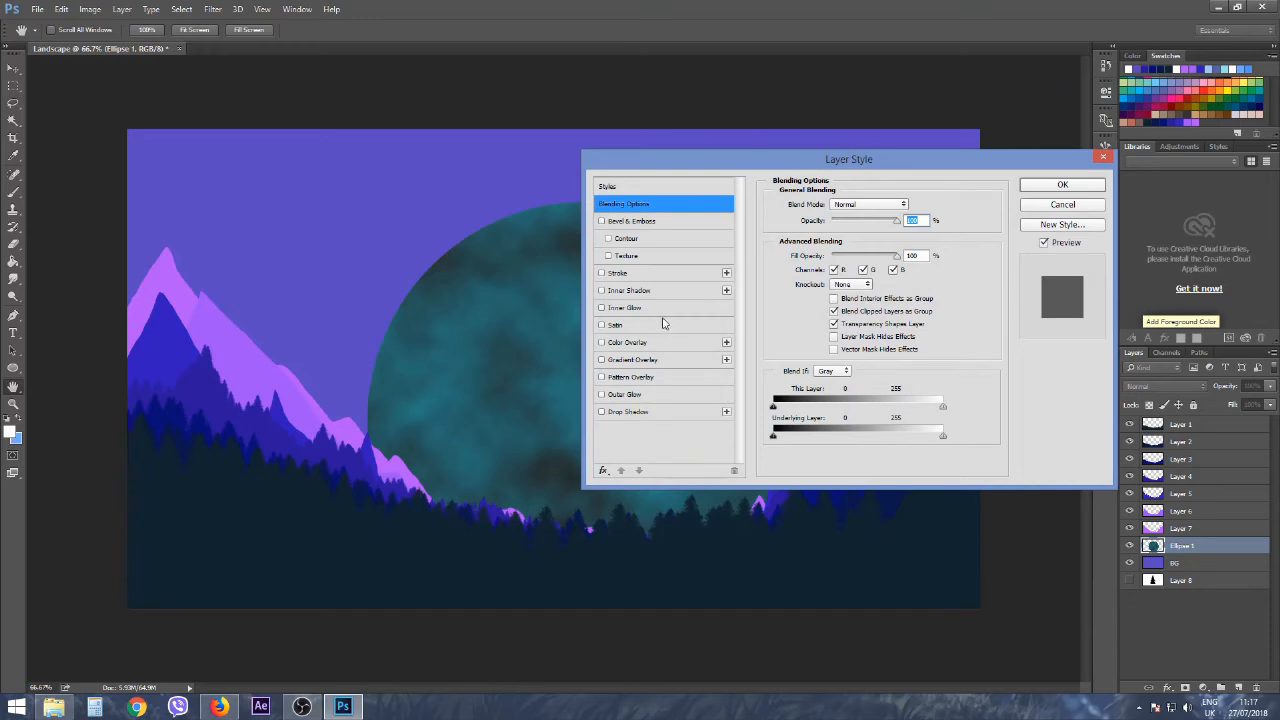
left_click(602, 308)
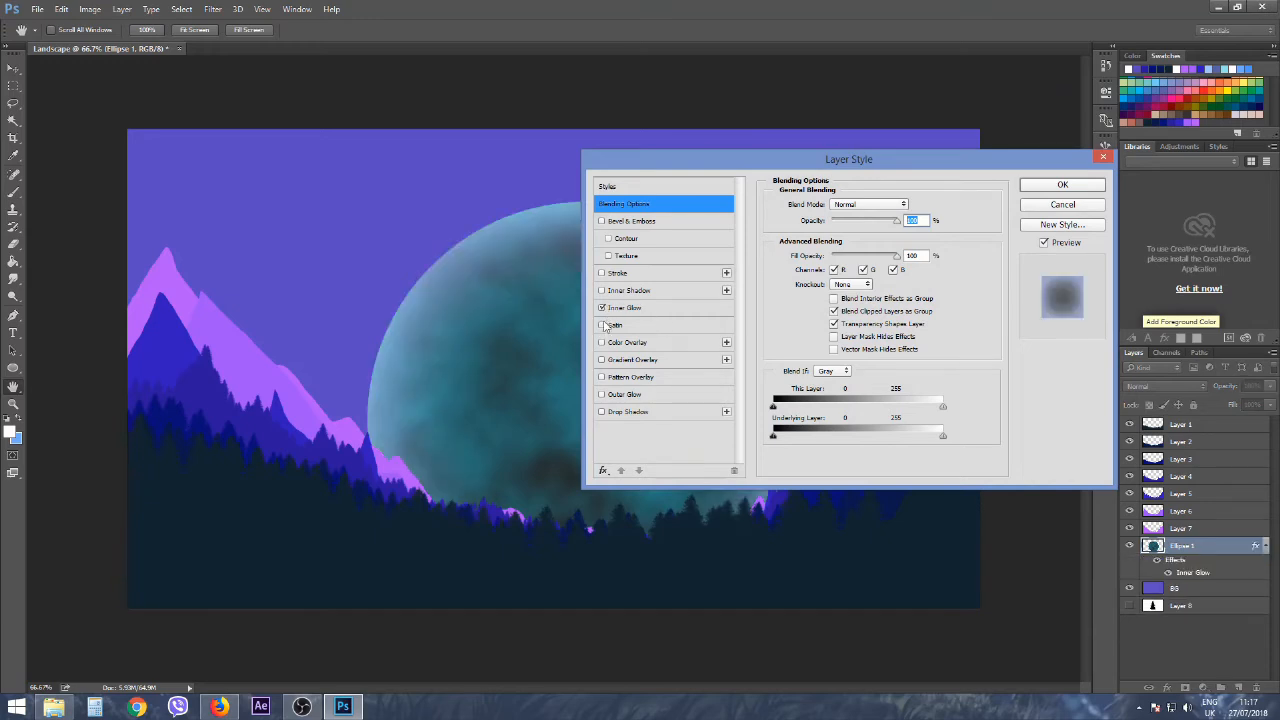
left_click(602, 395)
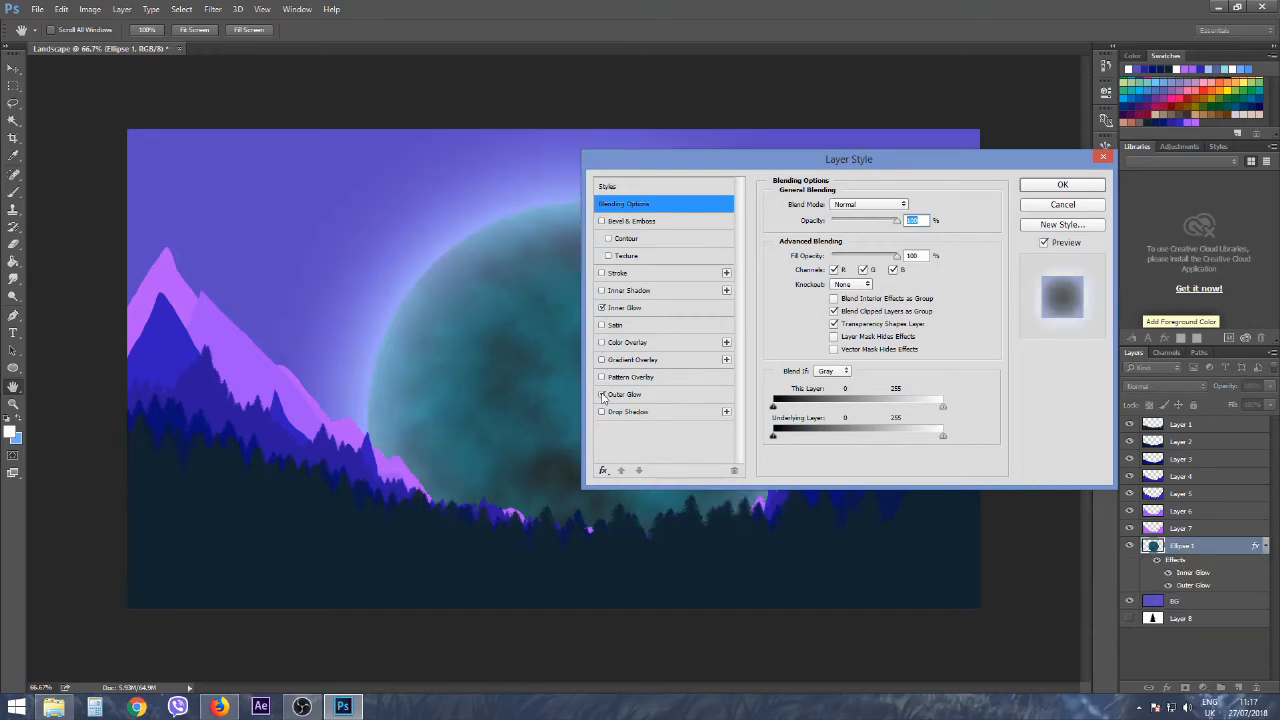
left_click(647, 397)
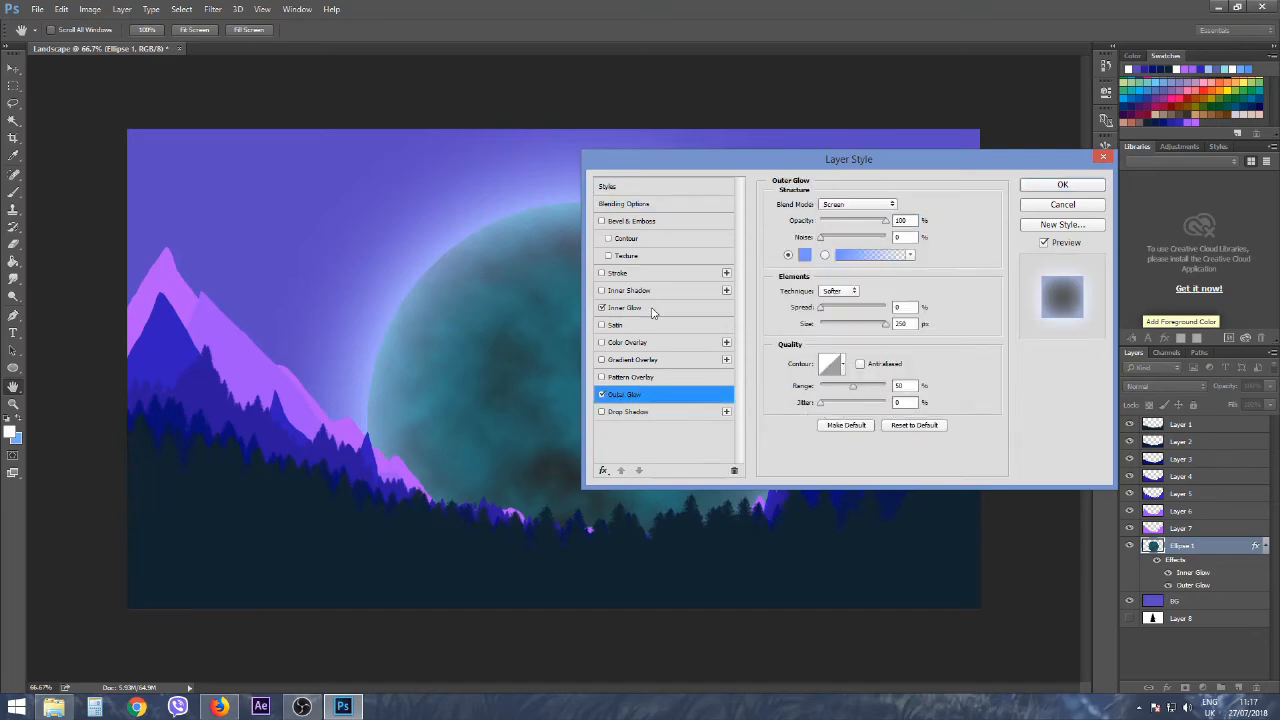
left_click(652, 310)
left_click_drag(673, 163, 894, 165)
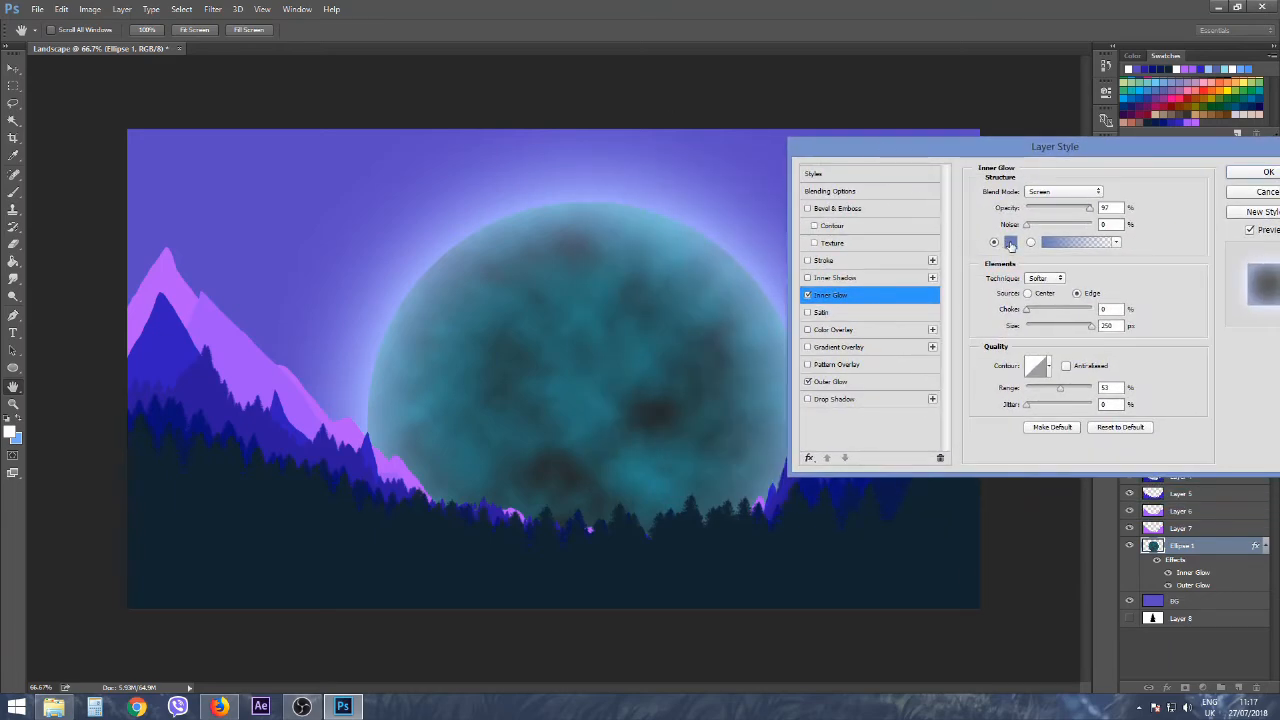
left_click(1010, 243)
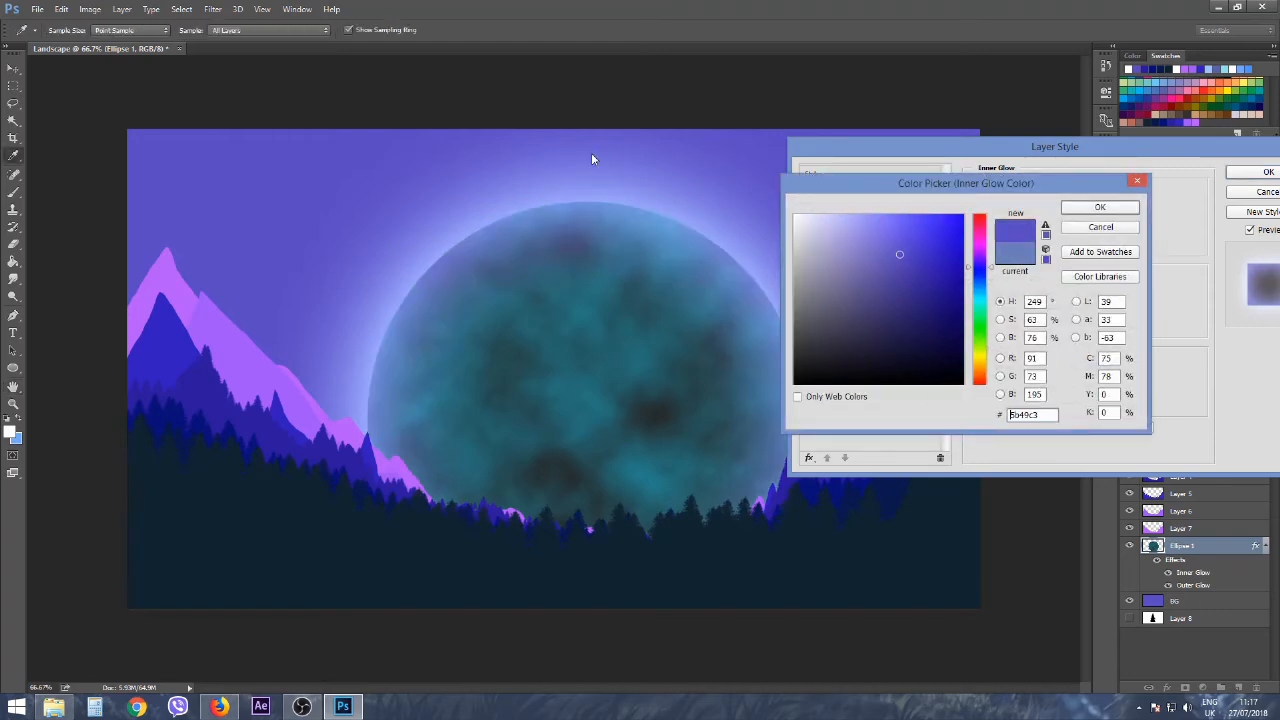
left_click(566, 232)
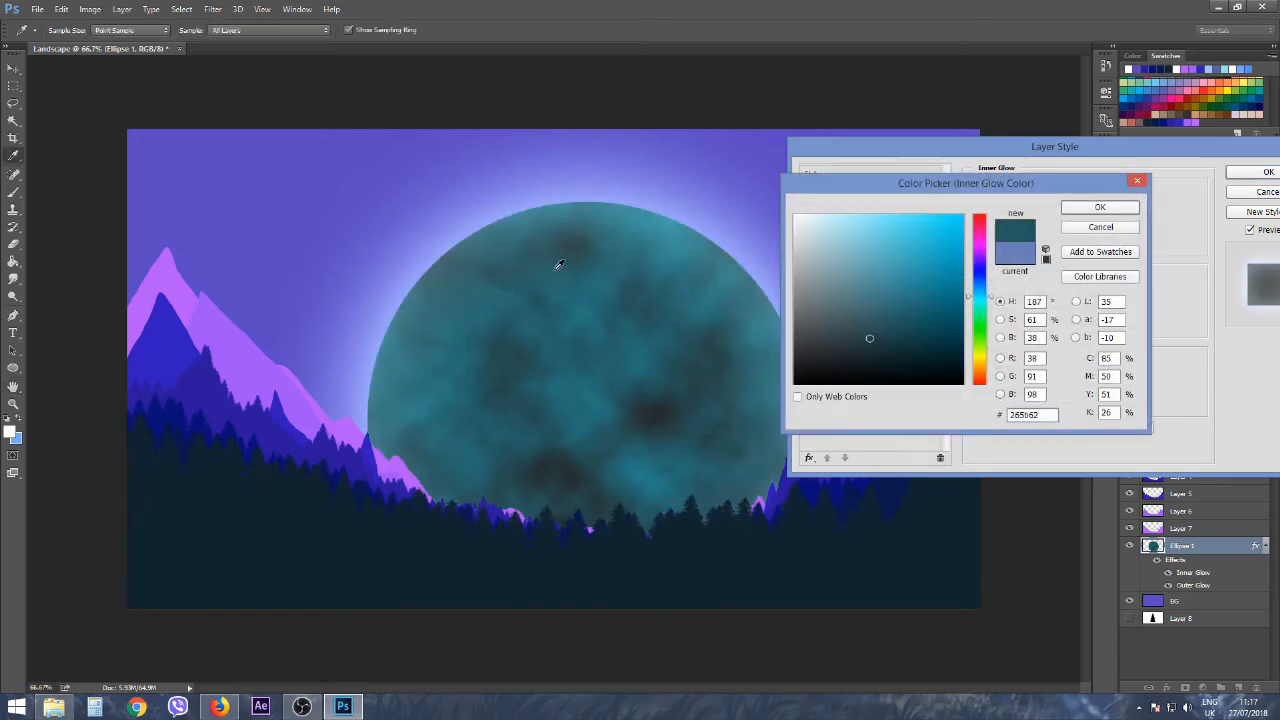
left_click(1087, 231)
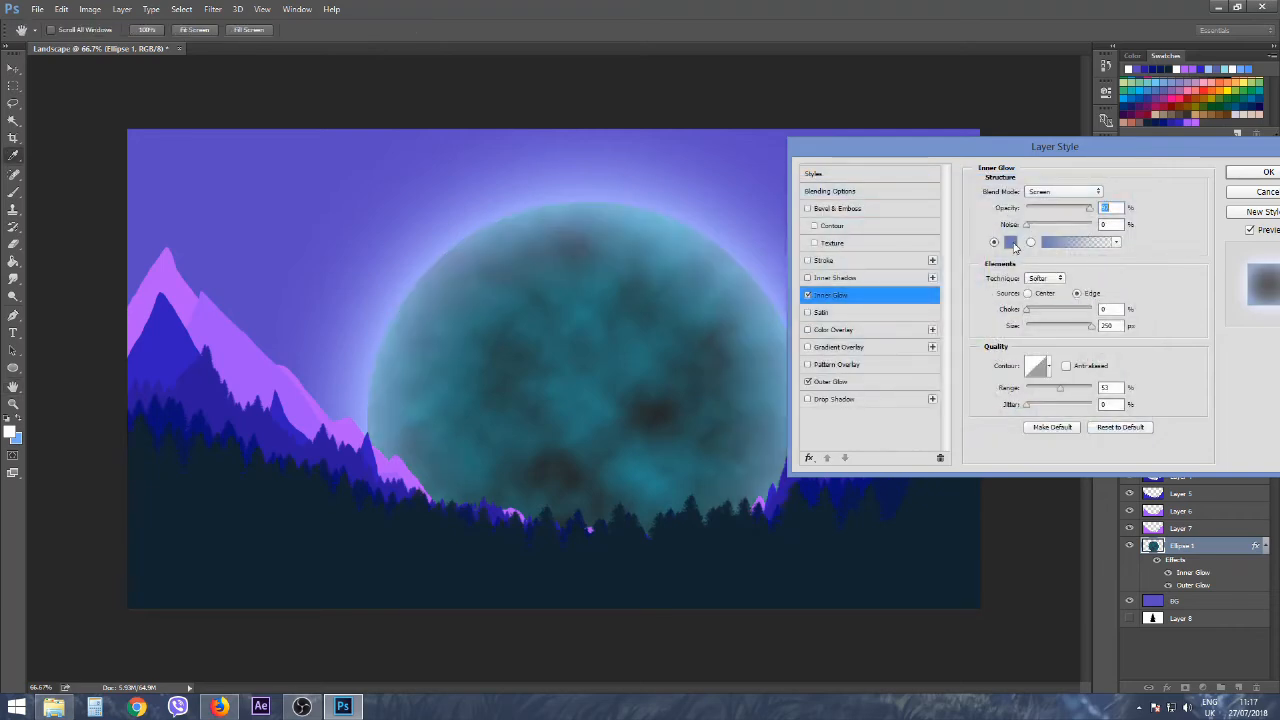
Choose a muted greyish blue near 6a7eb6 as the circle's inner glow colour.
left_click(1012, 243)
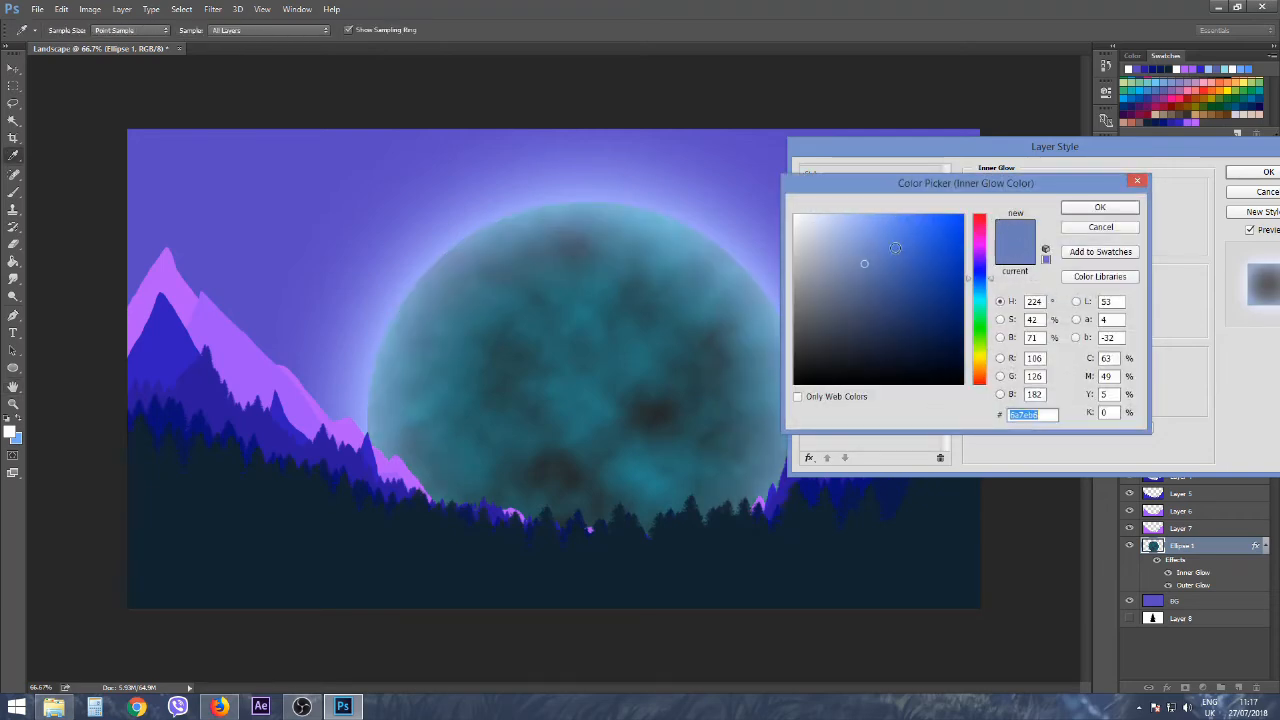
left_click(862, 263)
left_click_drag(862, 263, 862, 262)
left_click(1079, 207)
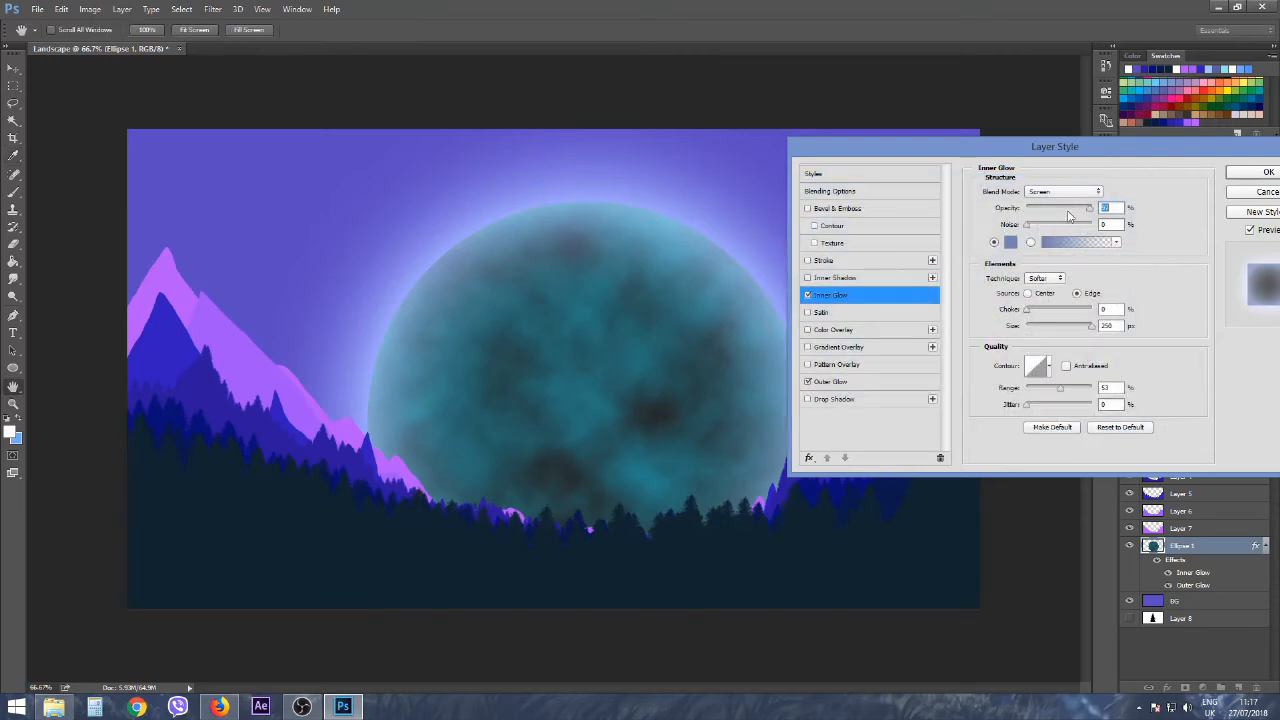
Set the moon's inner glow to 100% opacity and 250 px size, and bring up the Outer Glow settings.
left_click_drag(1090, 210, 1128, 216)
left_click_drag(1088, 327, 1128, 333)
left_click(853, 385)
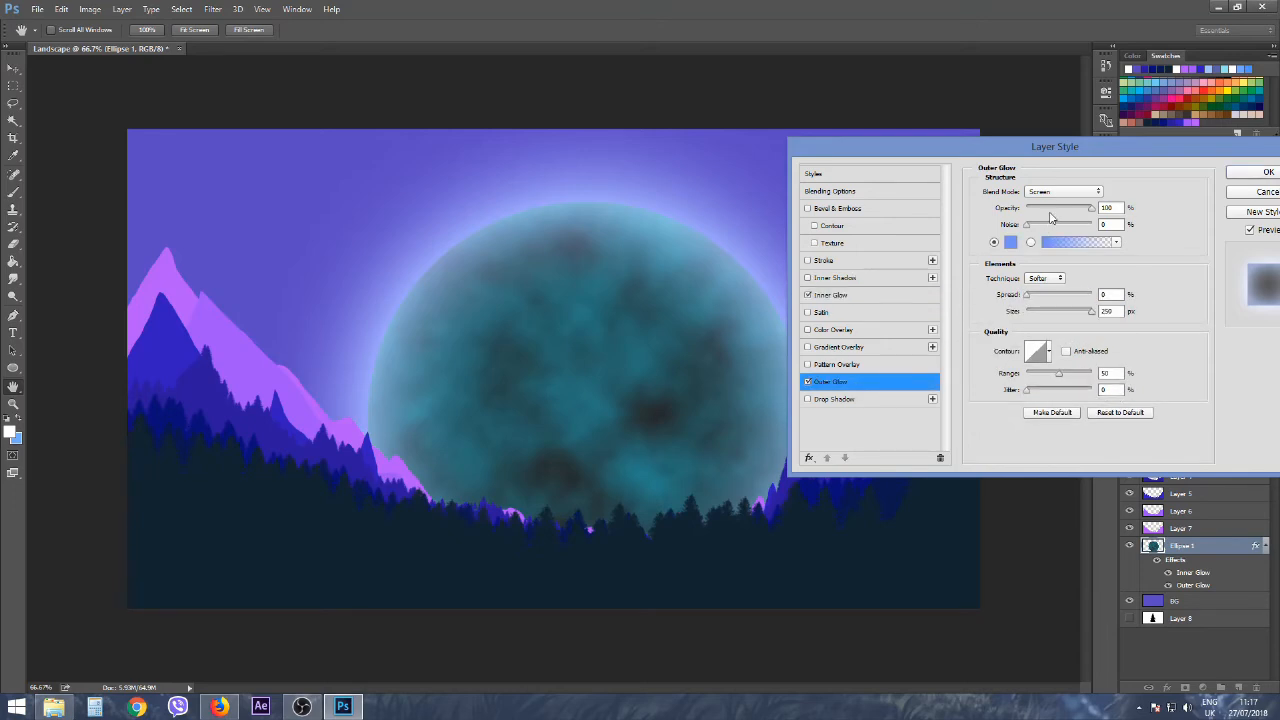
Try colours sampled from the moon and the glowing sky above it for the outer glow.
left_click(1010, 244)
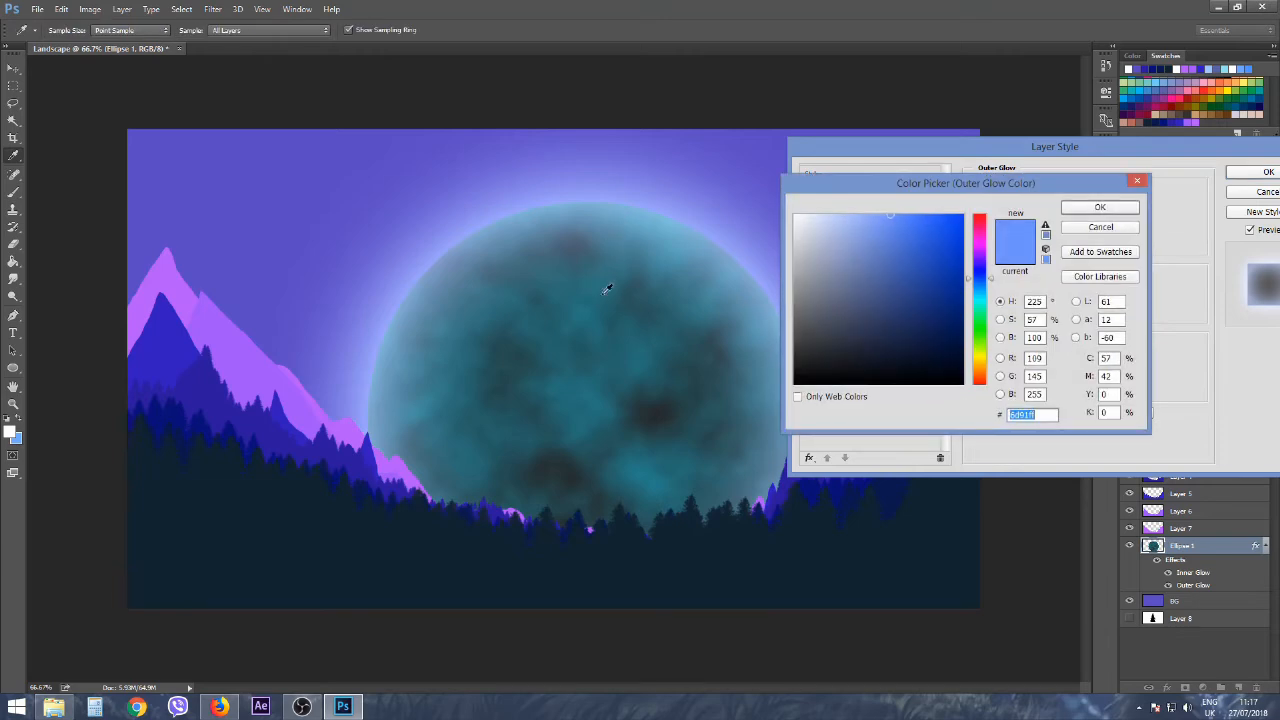
left_click(598, 305)
left_click(586, 251)
left_click(579, 219)
left_click(578, 206)
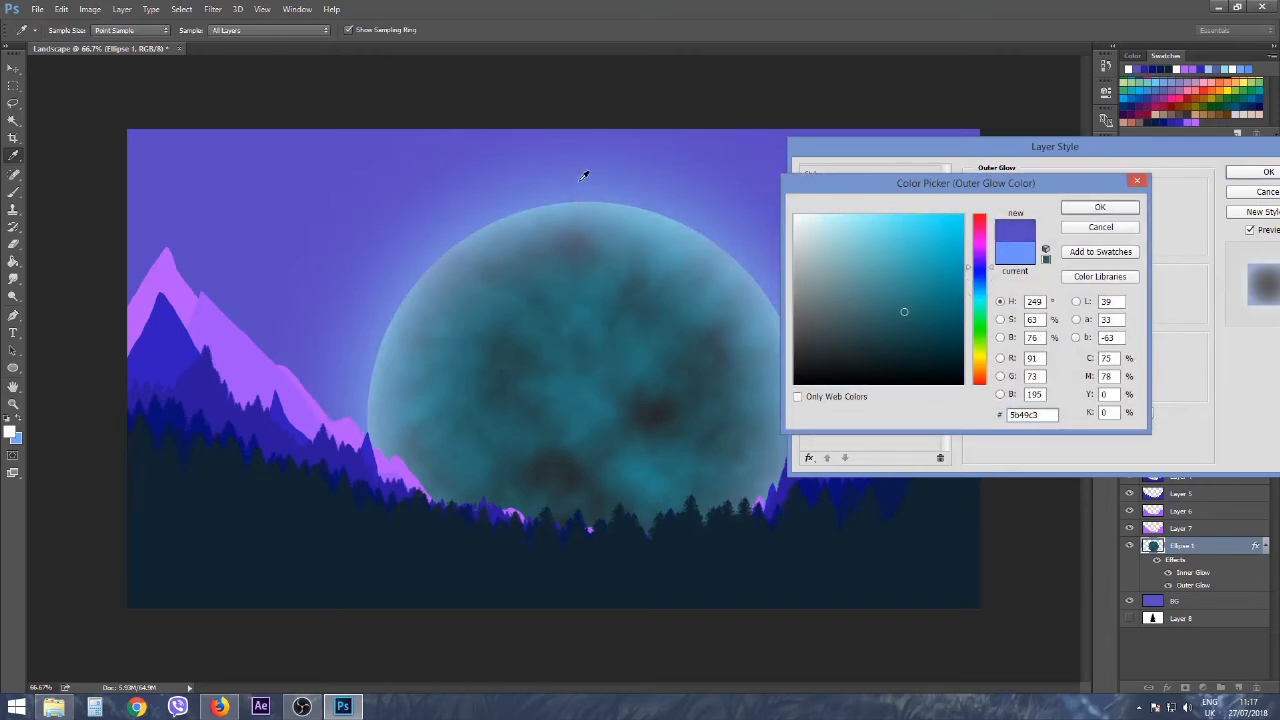
left_click(579, 186)
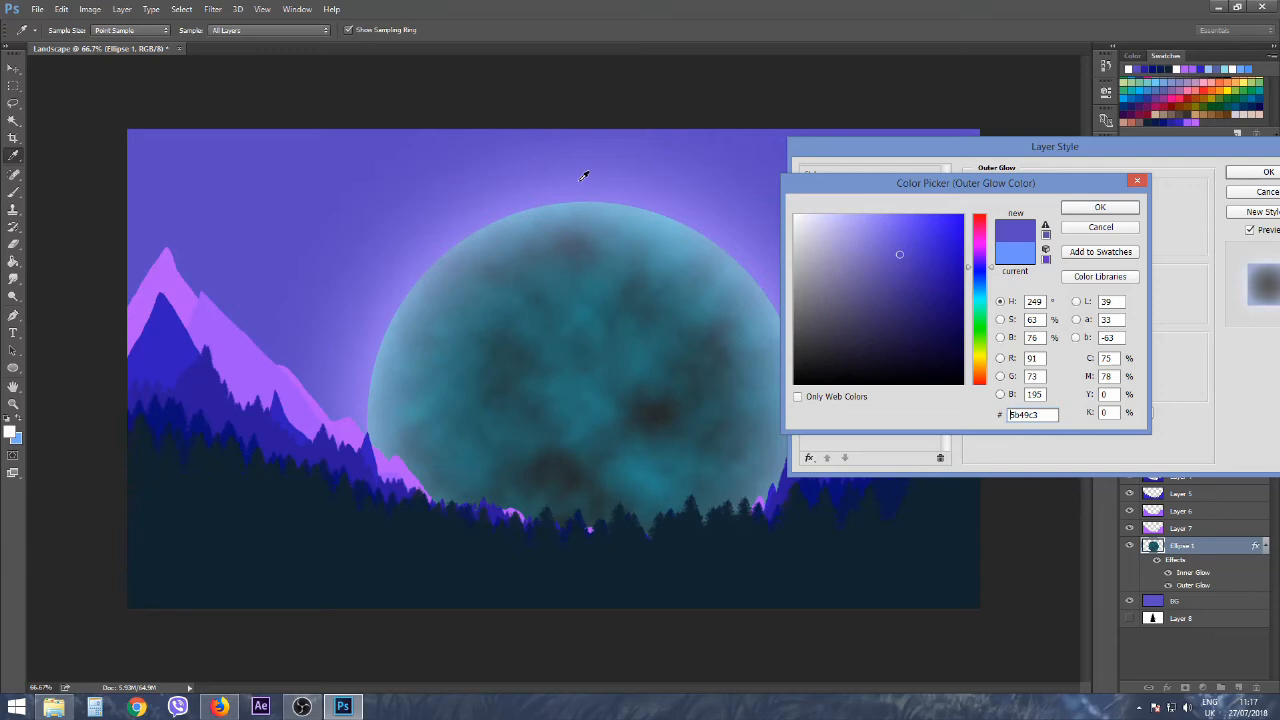
left_click(1100, 207)
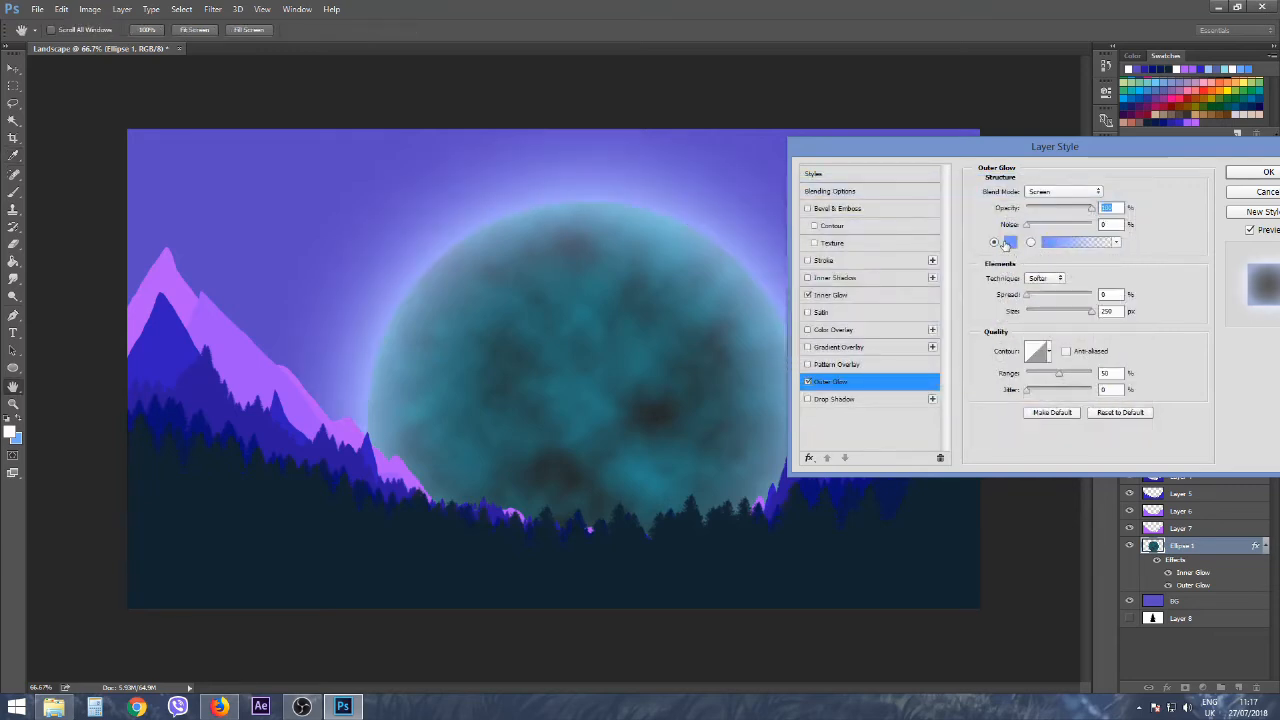
Set the outer glow's colour to a light blue near 668cff.
left_click(1012, 242)
left_click_drag(891, 219, 896, 210)
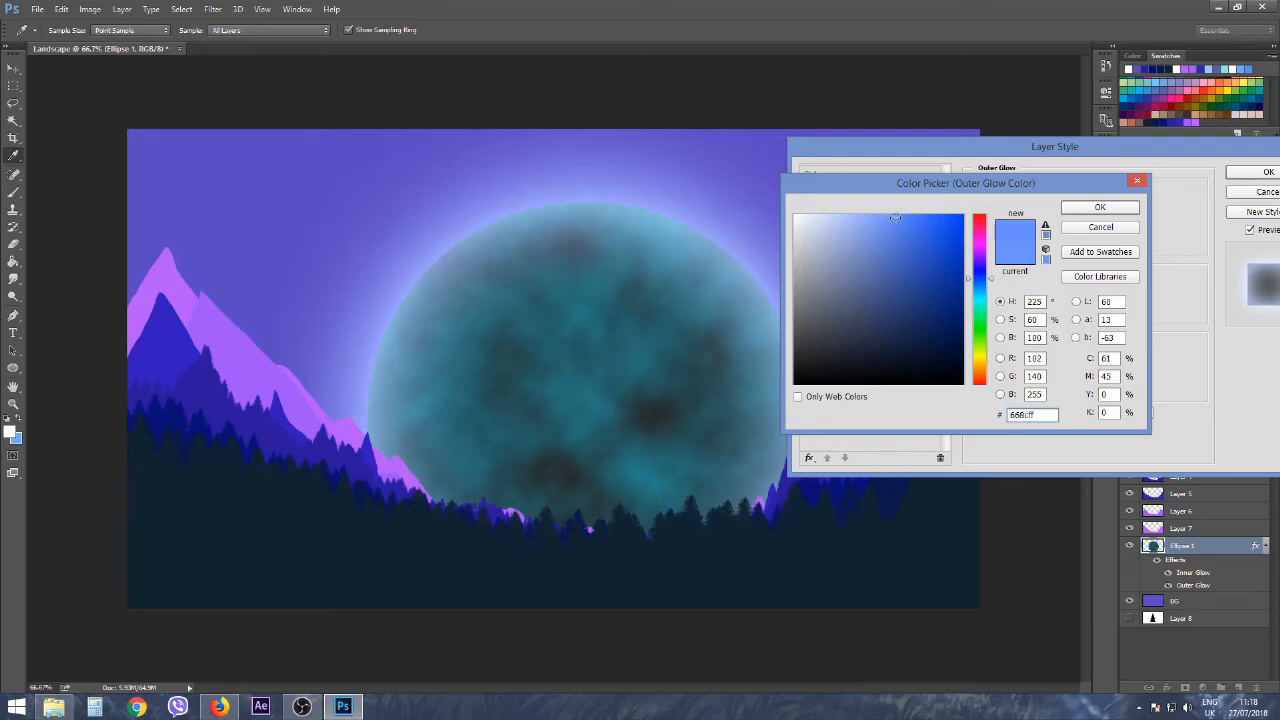
left_click(1101, 207)
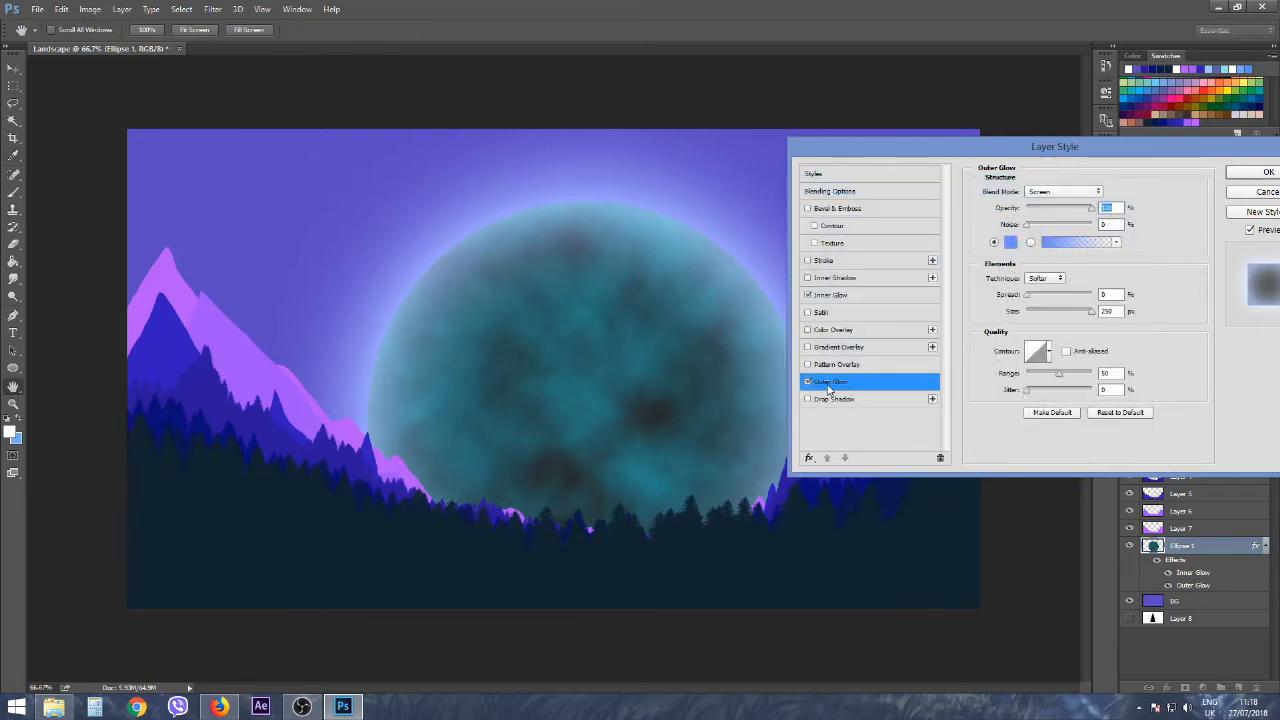
Apply the glow settings to the Ellipse 1 layer and change its blend mode to Color Dodge.
left_click(1090, 312)
left_click_drag(1090, 313, 1016, 300)
left_click(848, 297)
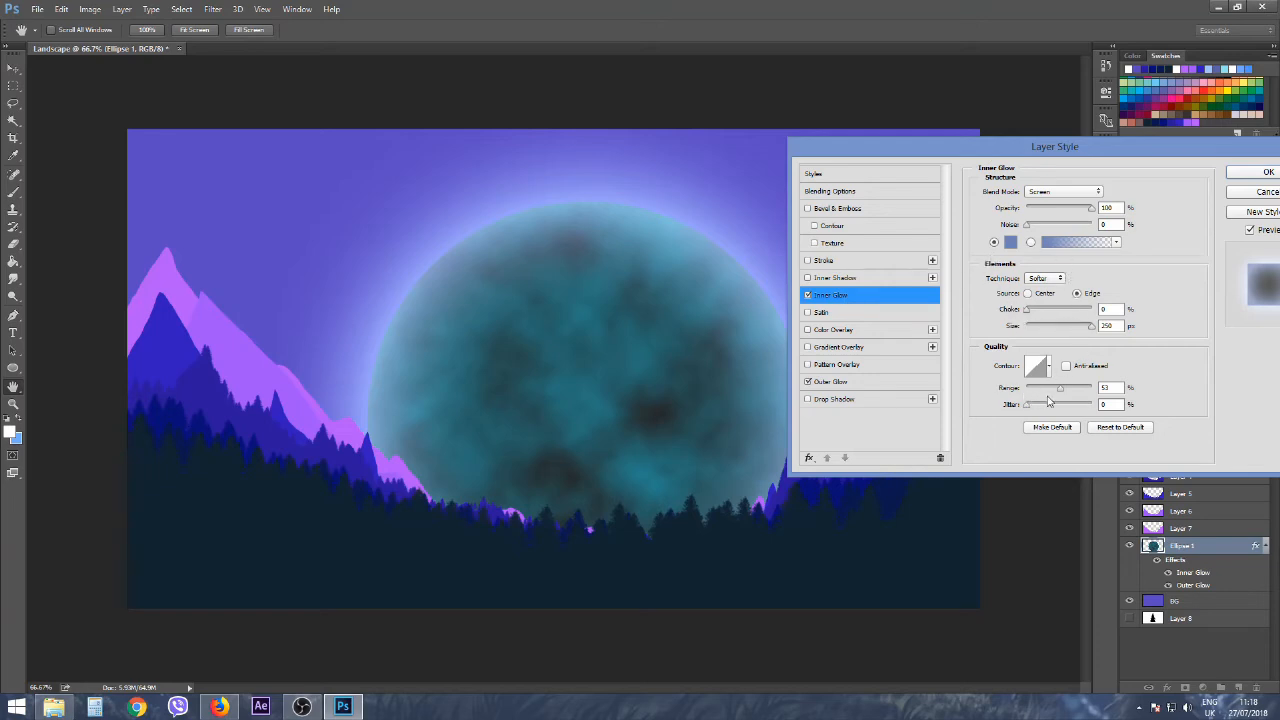
left_click_drag(1055, 146, 714, 186)
left_click(909, 214)
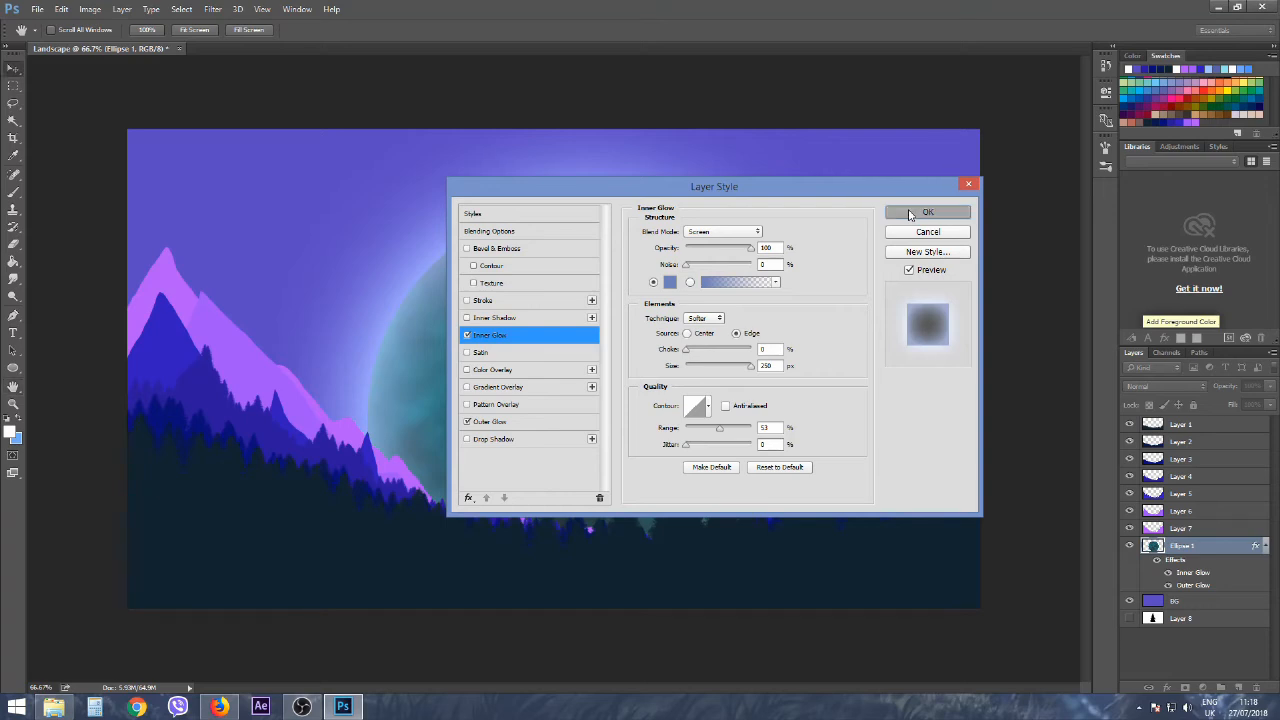
left_click(1148, 389)
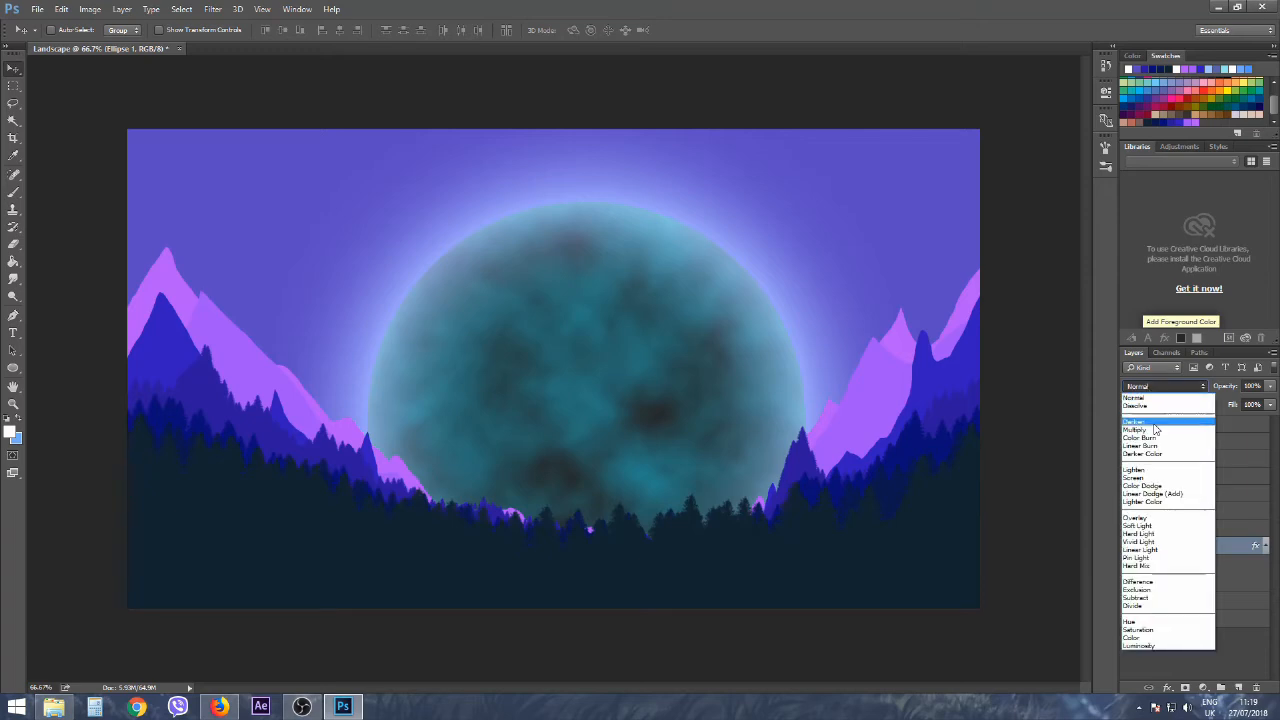
left_click(1146, 487)
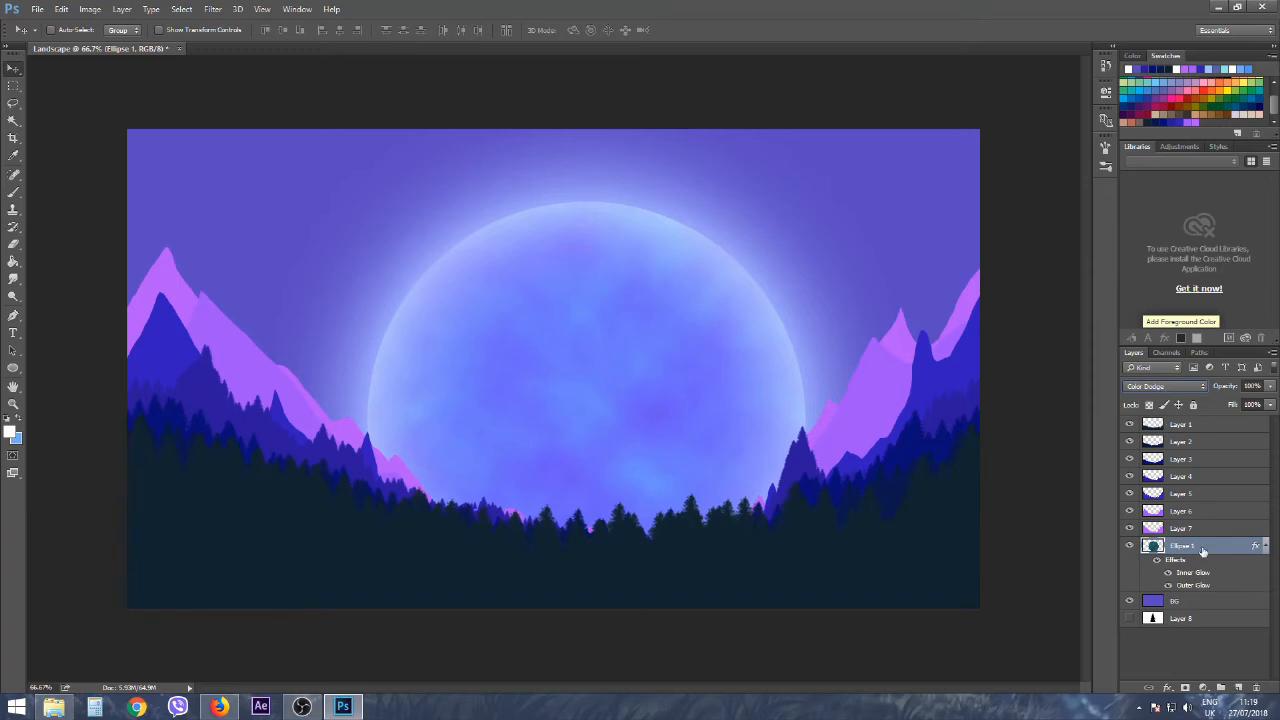
Brighten the moon with a Curves adjustment, placing a shadow point at input 42, output 48 and a midtone point at input 129, output 151.
left_click(90, 9)
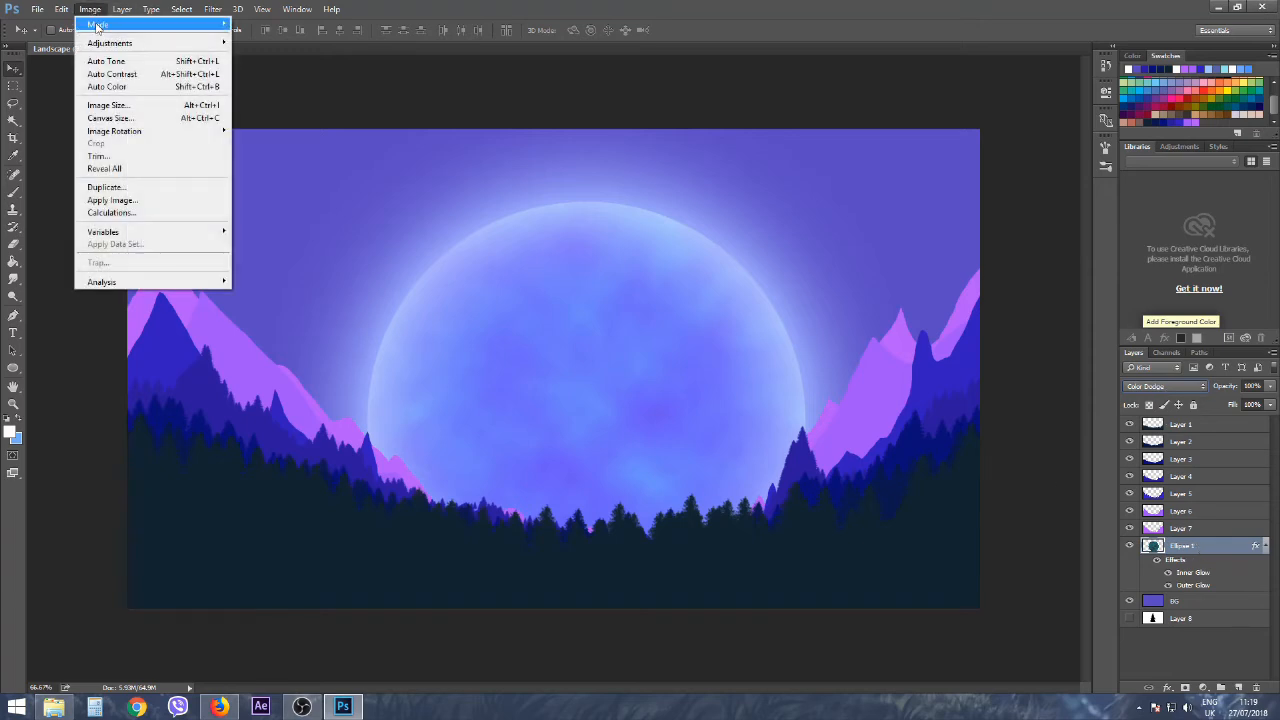
mouse_move(113, 47)
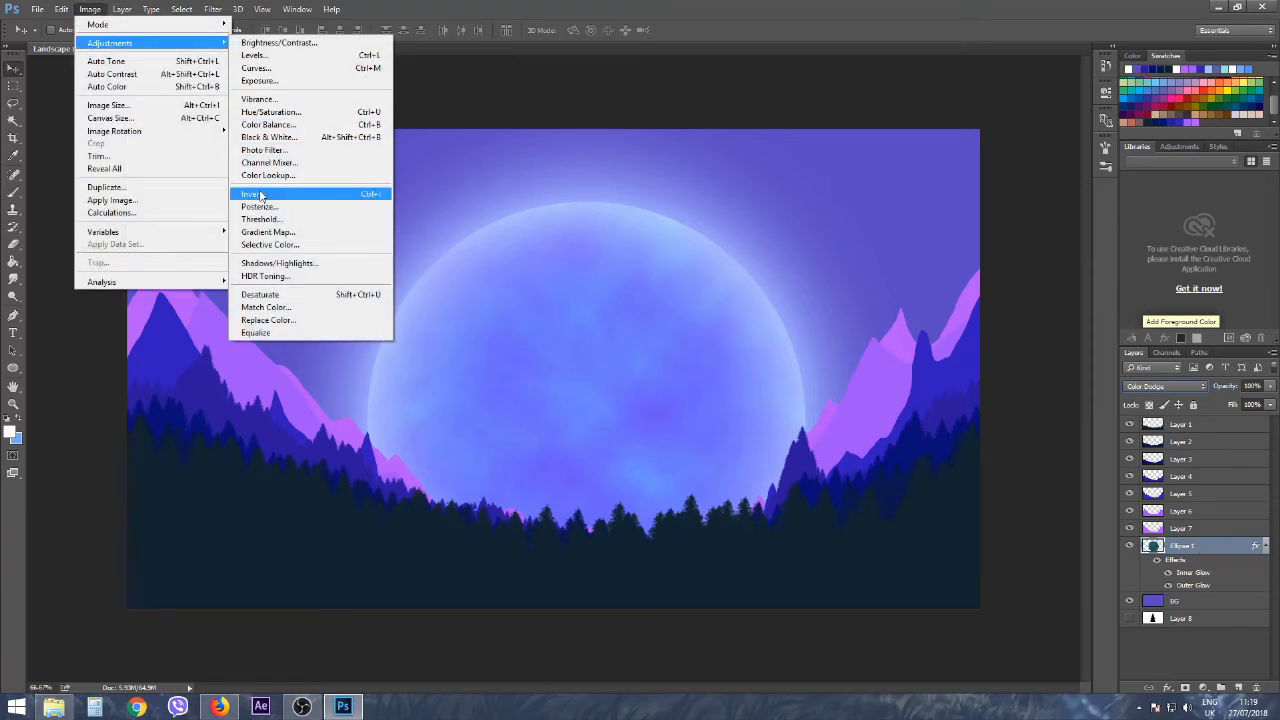
left_click(258, 68)
left_click(958, 434)
left_click_drag(960, 435, 923, 473)
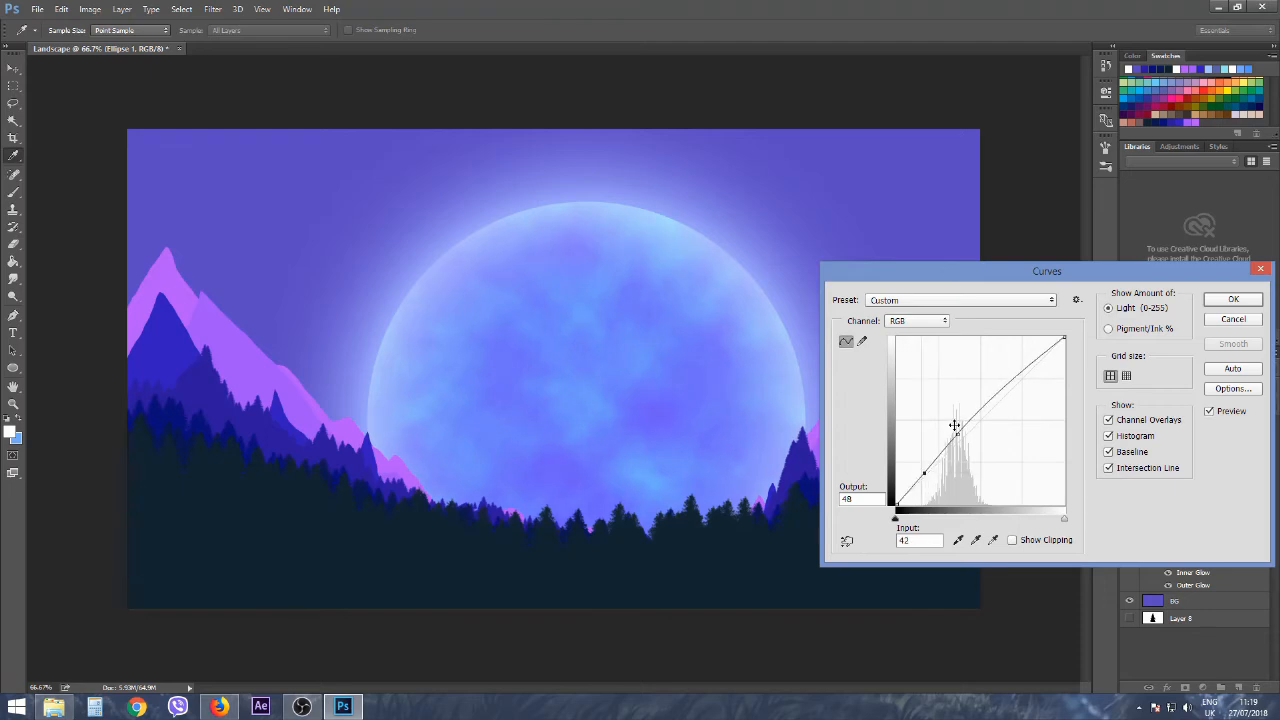
left_click_drag(957, 432, 980, 405)
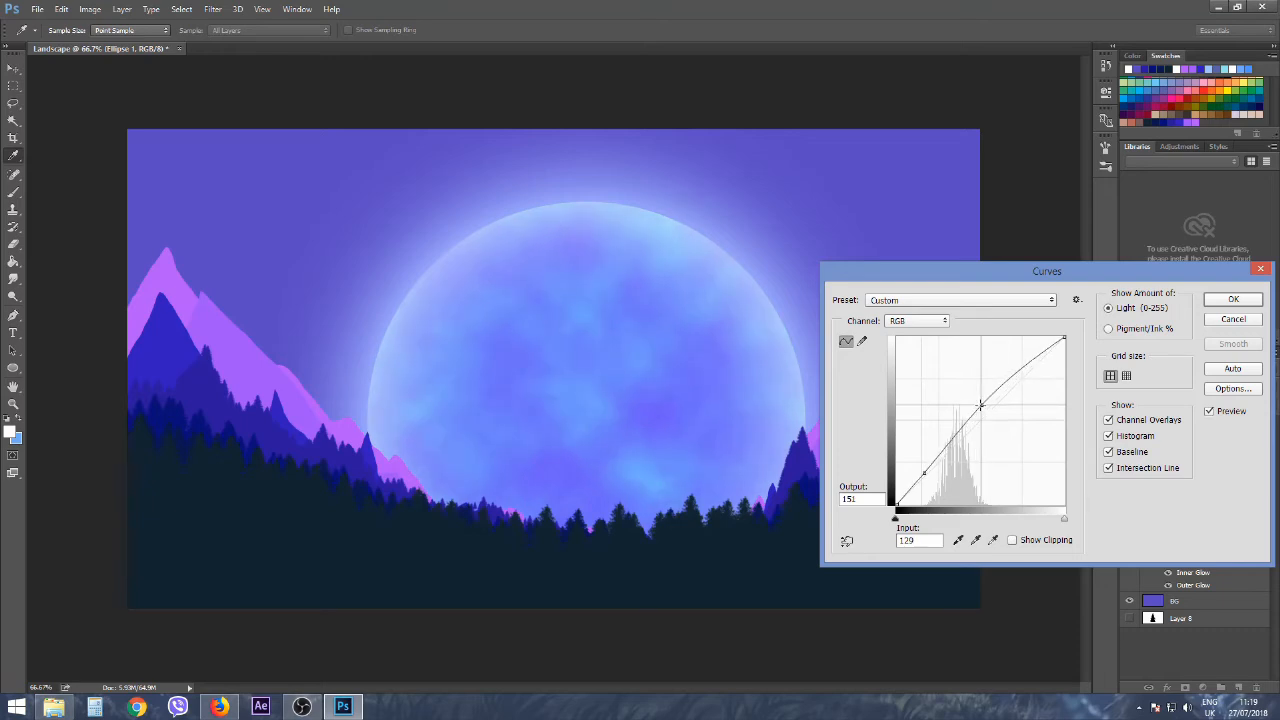
left_click_drag(897, 269, 600, 372)
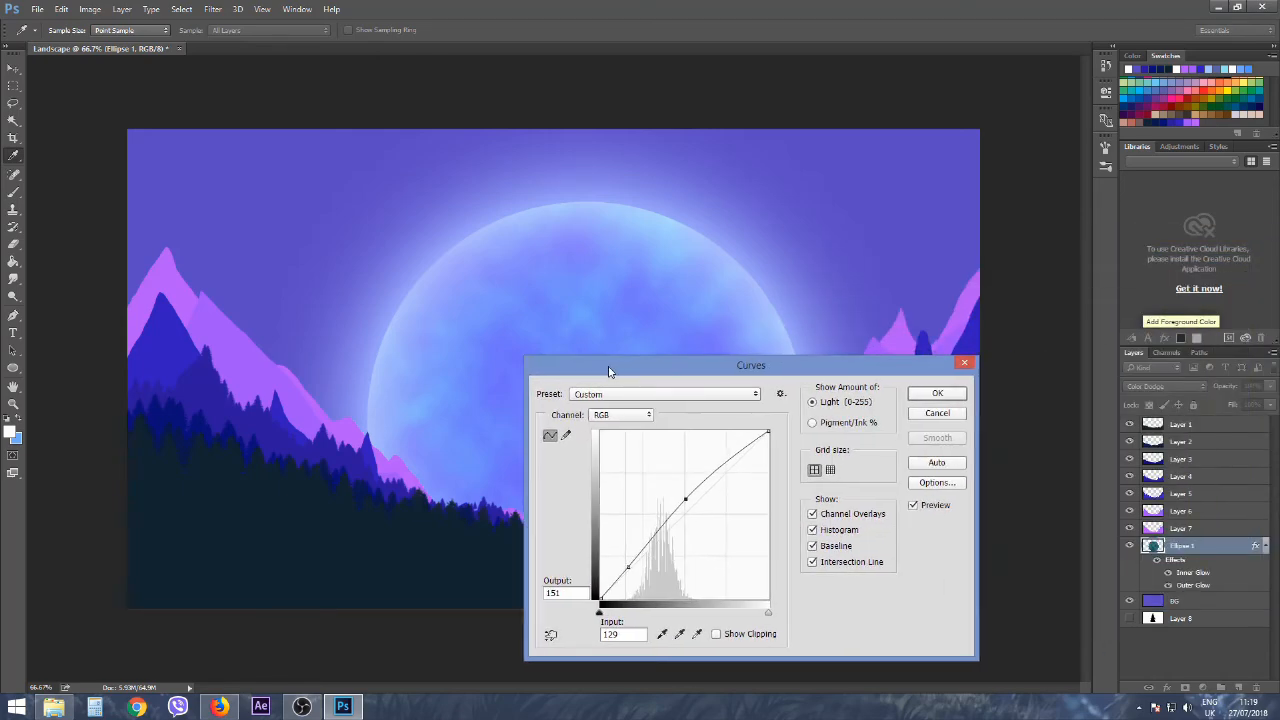
left_click(916, 396)
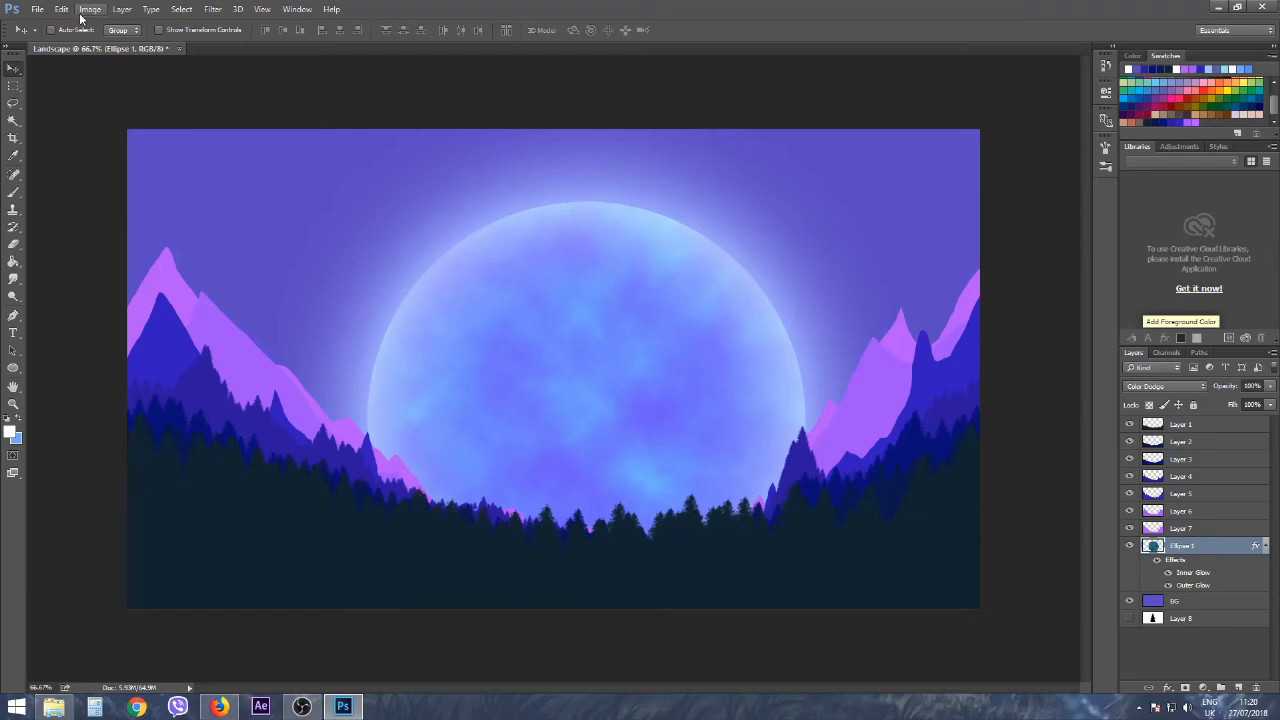
Create a new layer named Stars directly above Ellipse 1.
left_click(122, 9)
mouse_move(132, 24)
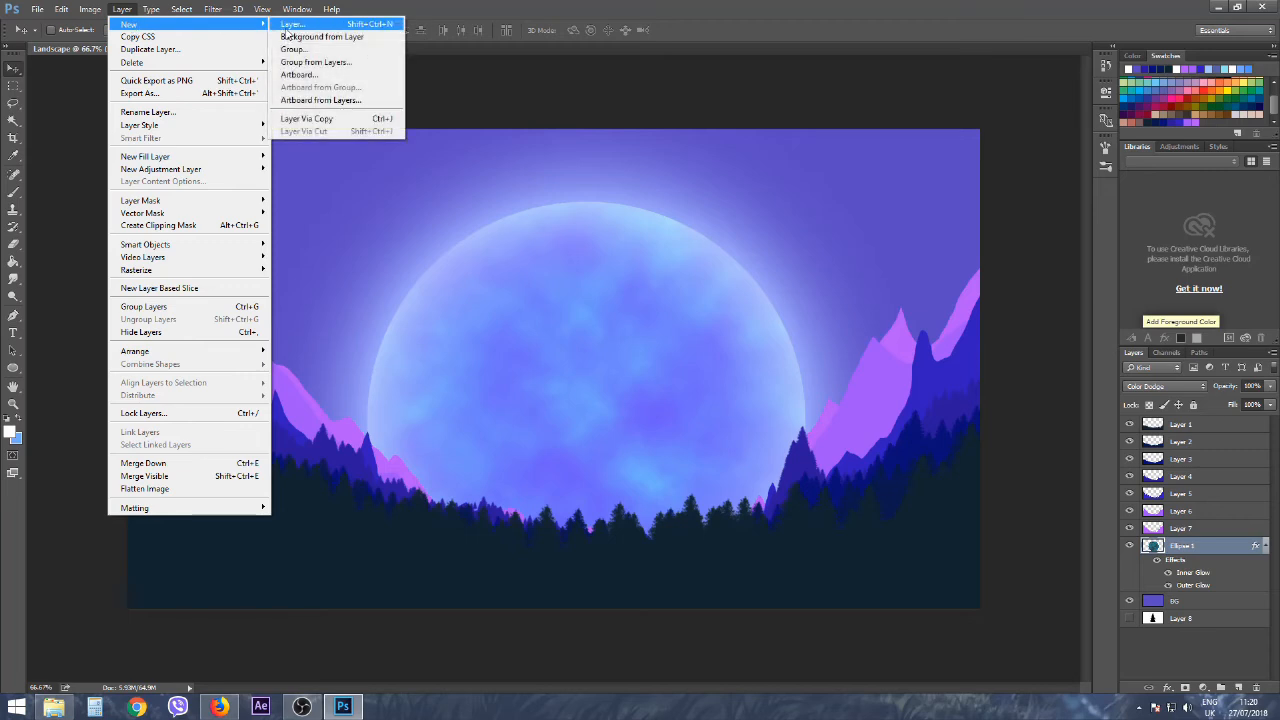
left_click(290, 24)
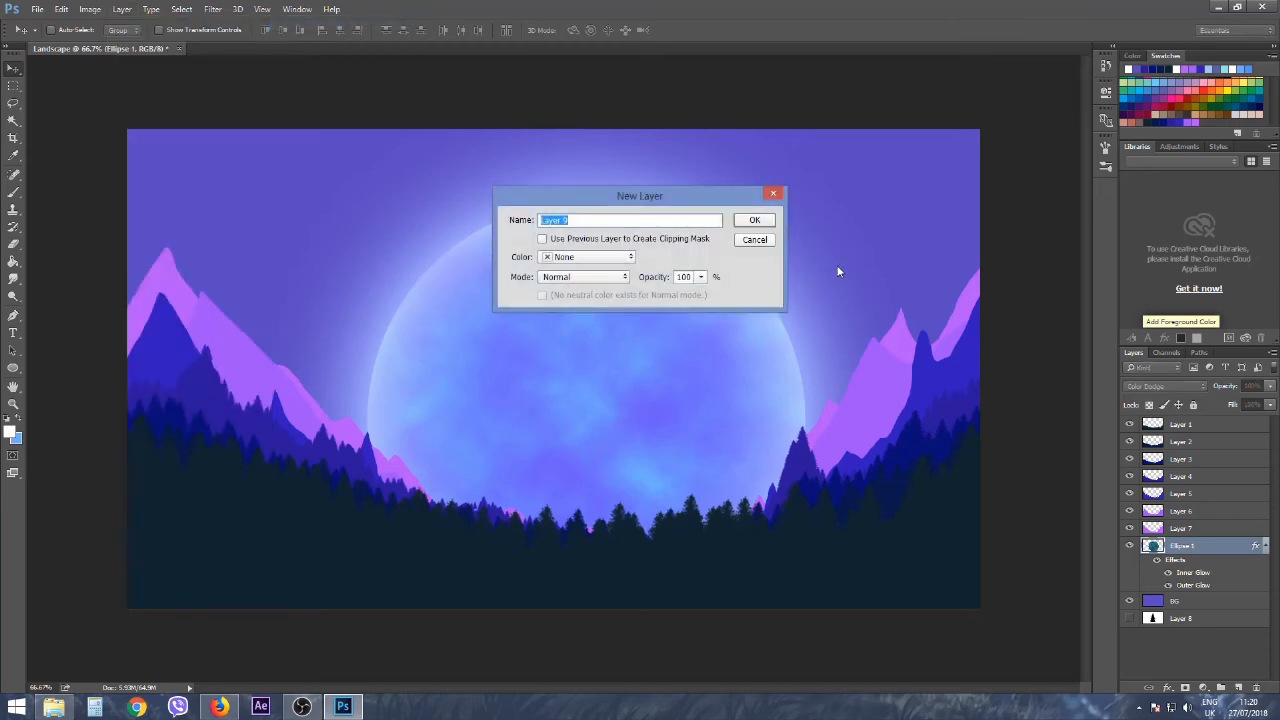
type("Stars")
key("Return")
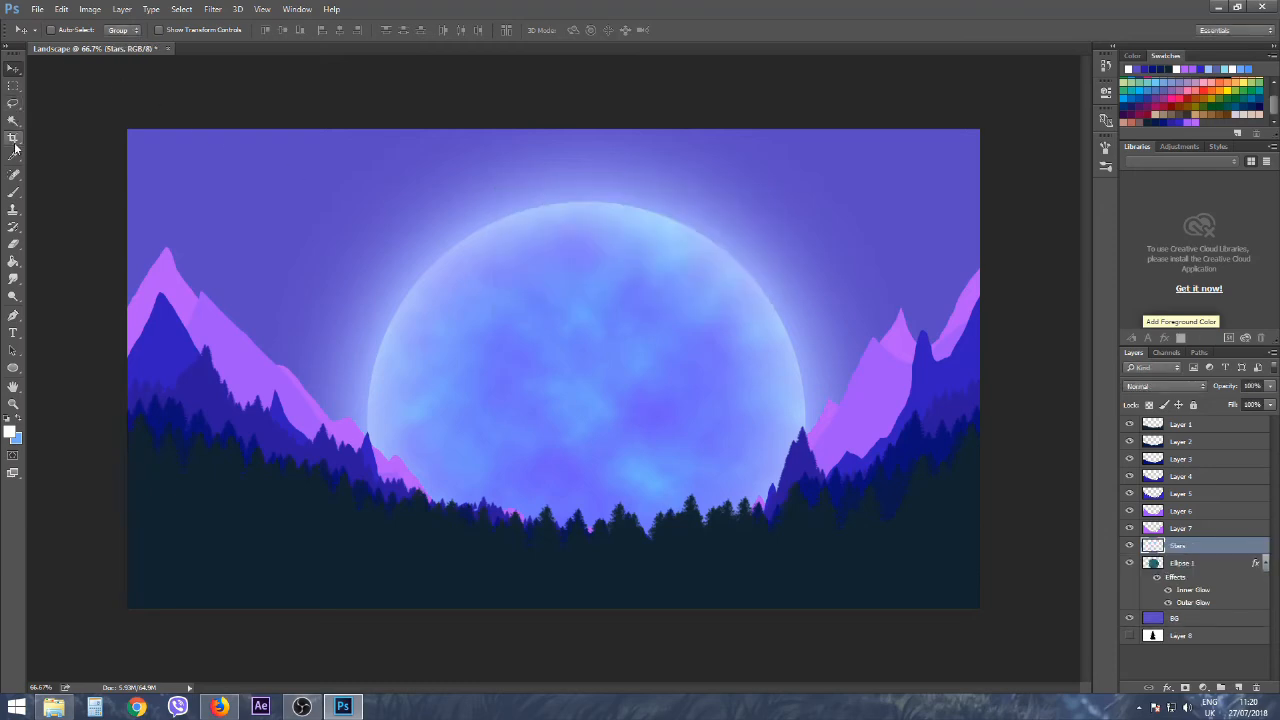
Switch to the Brush tool with a Hard Round tip at 33 px and set its spacing to 150%.
left_click(20, 188)
left_click(66, 30)
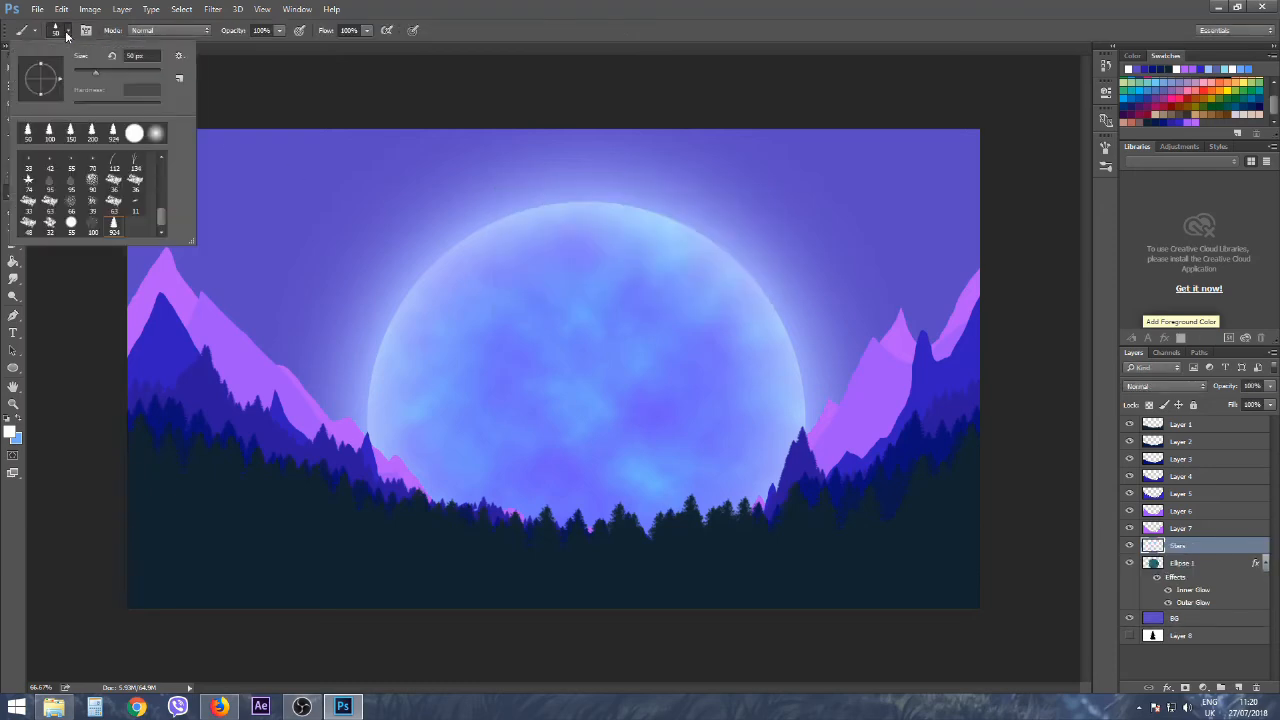
left_click(28, 163)
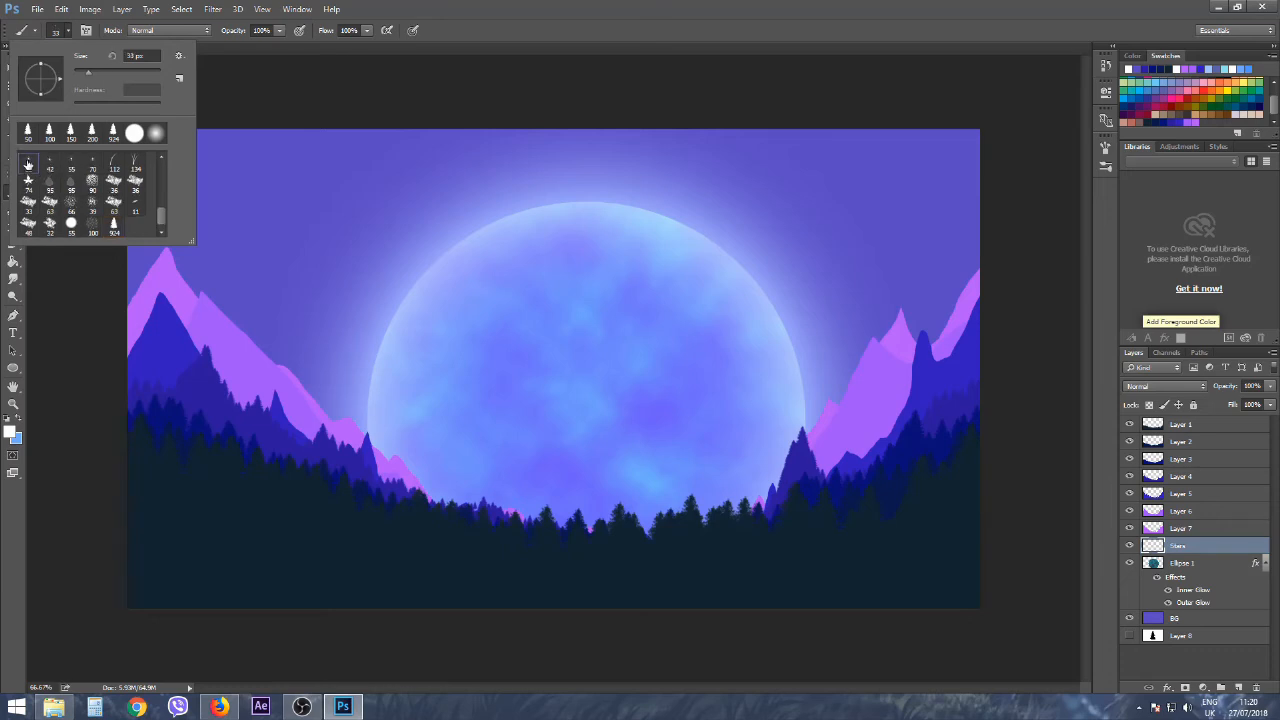
left_click(135, 132)
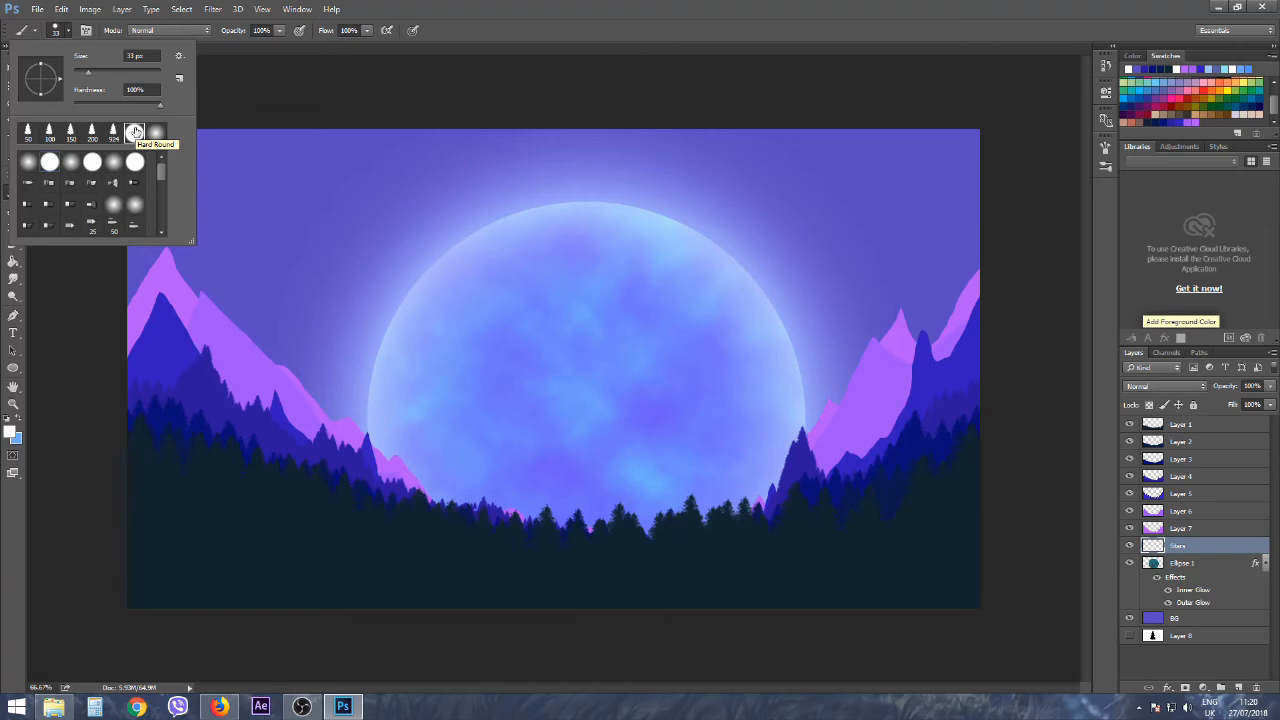
left_click(86, 30)
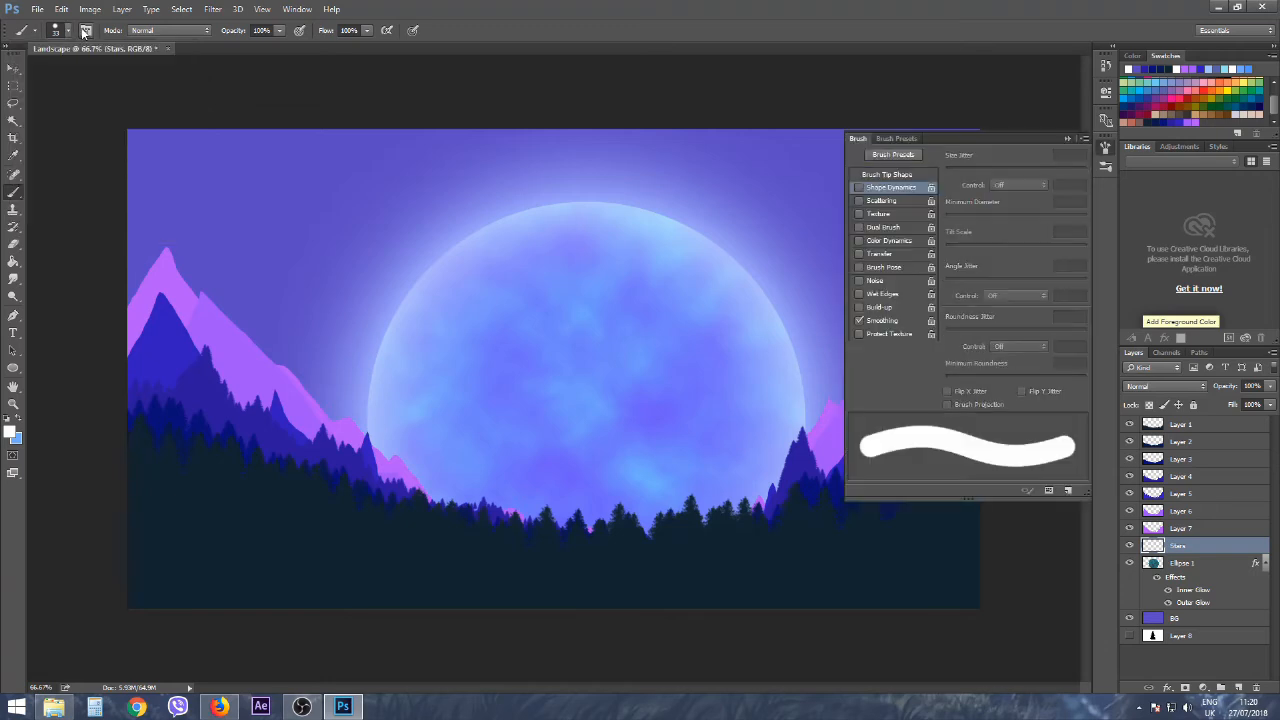
left_click(886, 175)
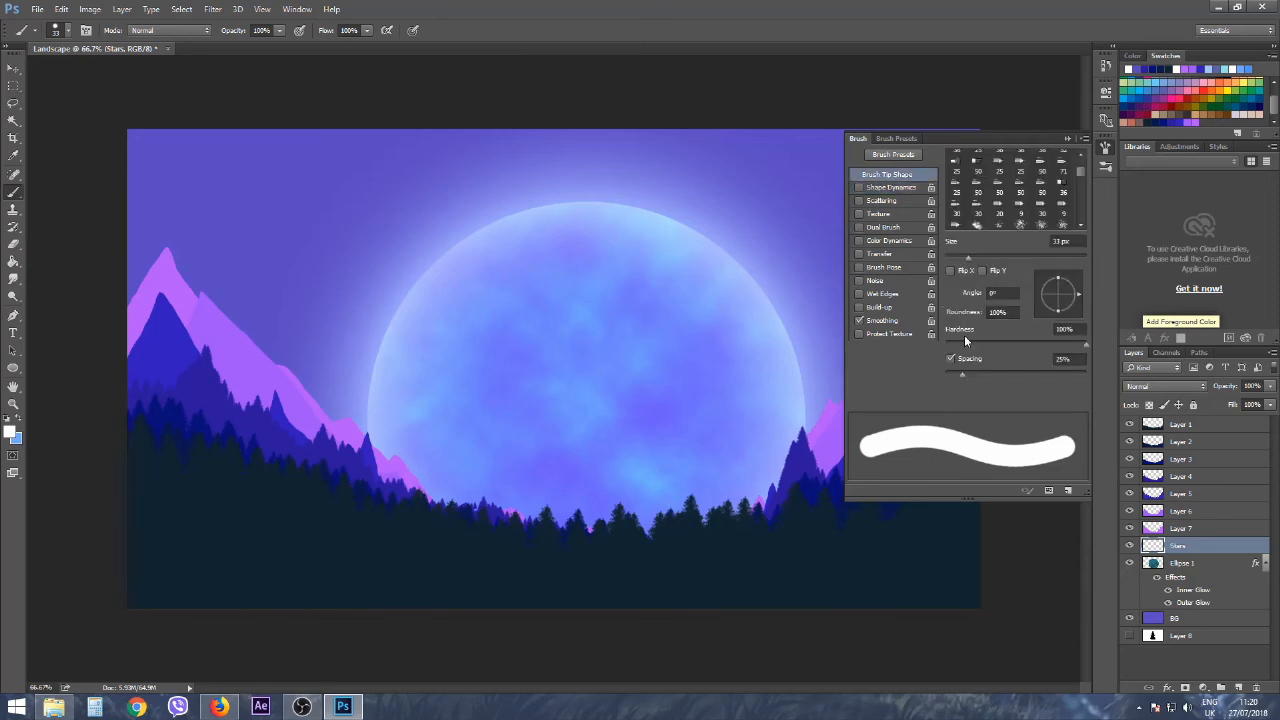
left_click_drag(960, 372, 1035, 377)
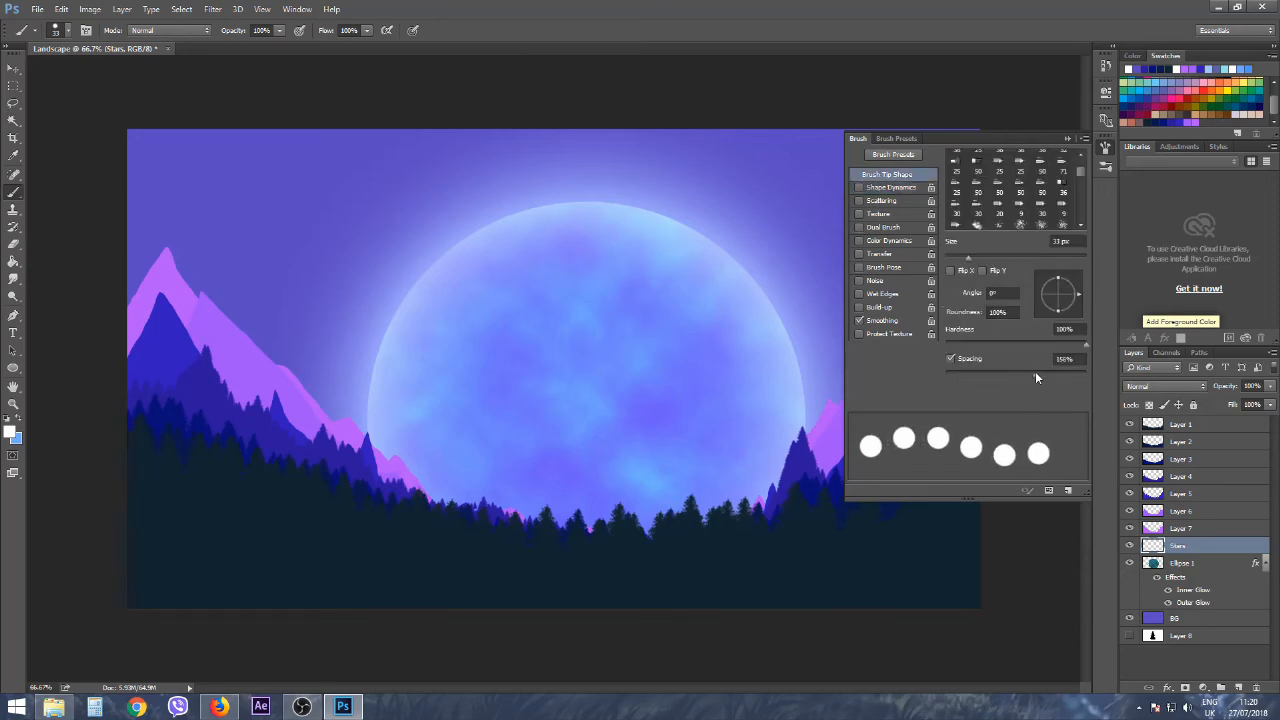
Enable Shape Dynamics with 100% size jitter and Scattering with 1000% scatter for the brush.
left_click(886, 188)
left_click_drag(946, 171, 1148, 187)
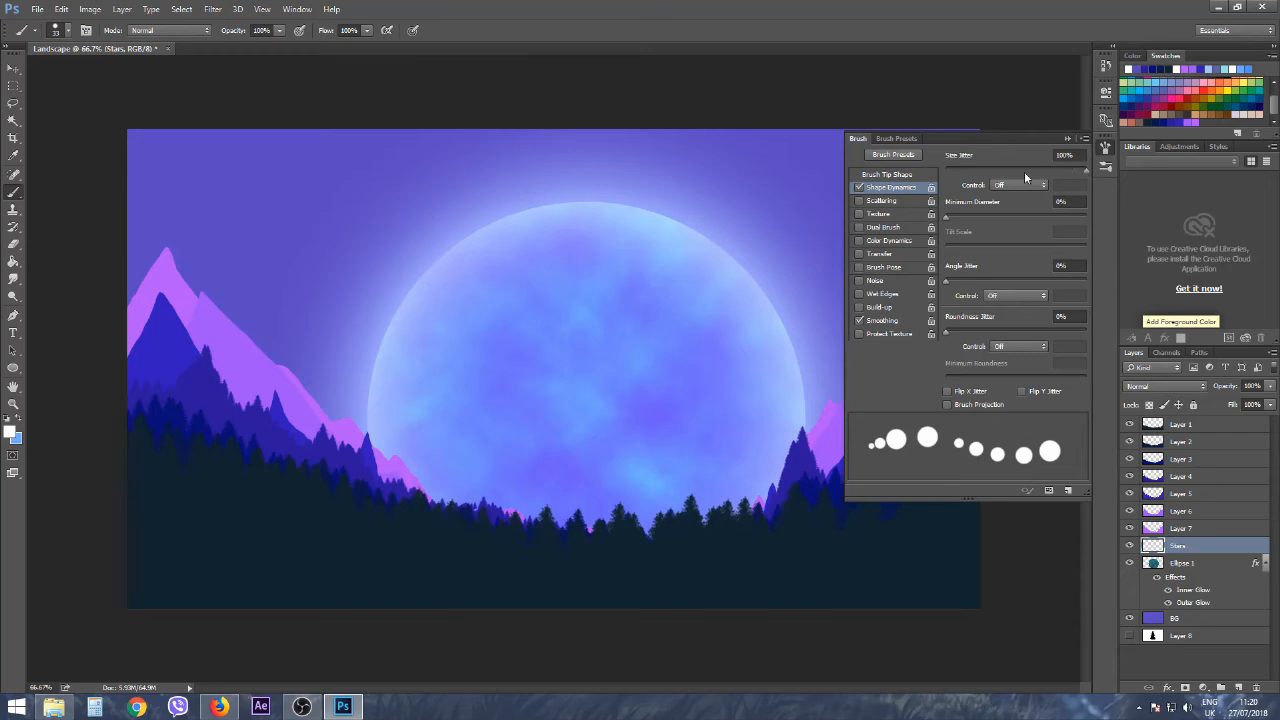
left_click(885, 201)
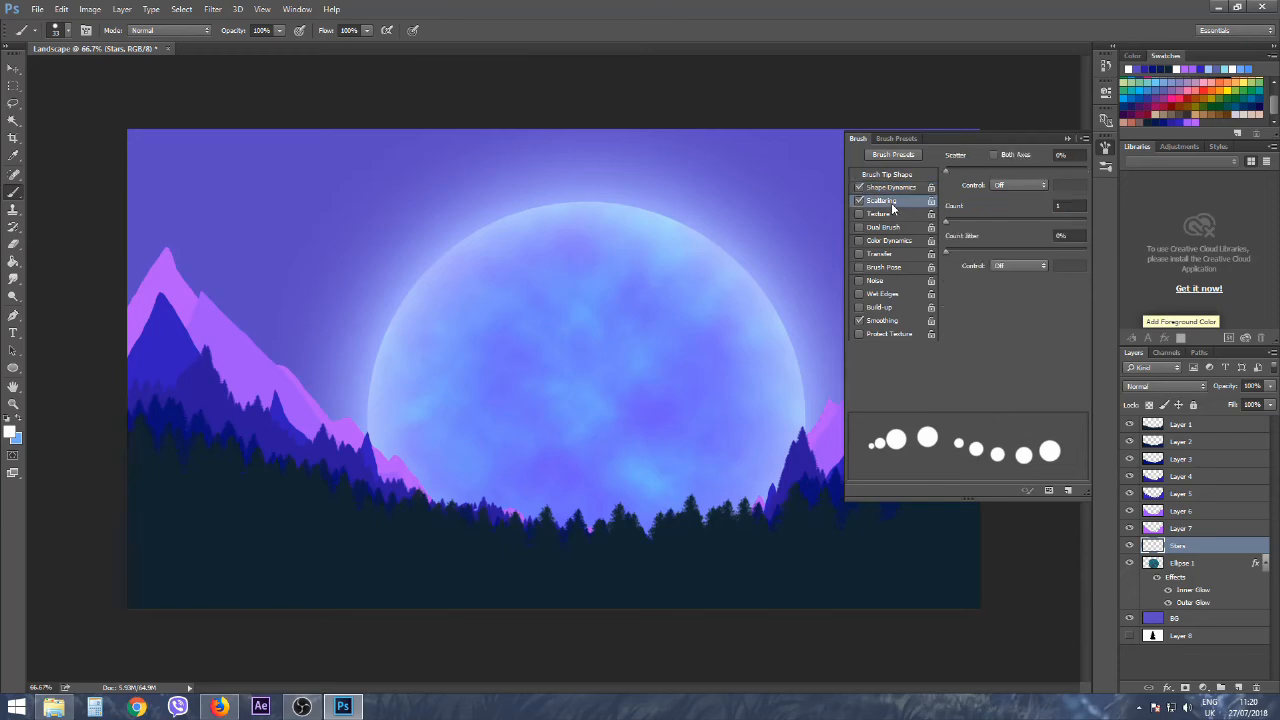
left_click_drag(947, 172, 1106, 169)
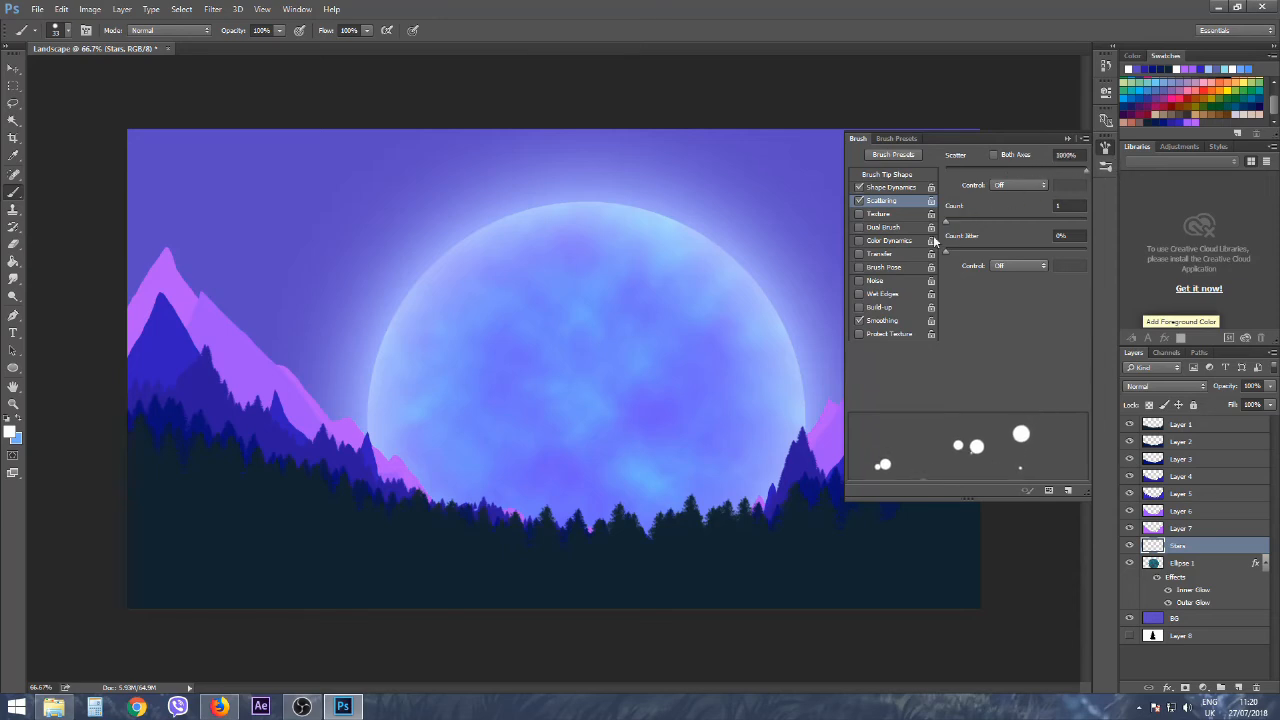
Reduce the brush size to 5 px, widen the spacing beyond 150% and put away the brush settings.
left_click(898, 175)
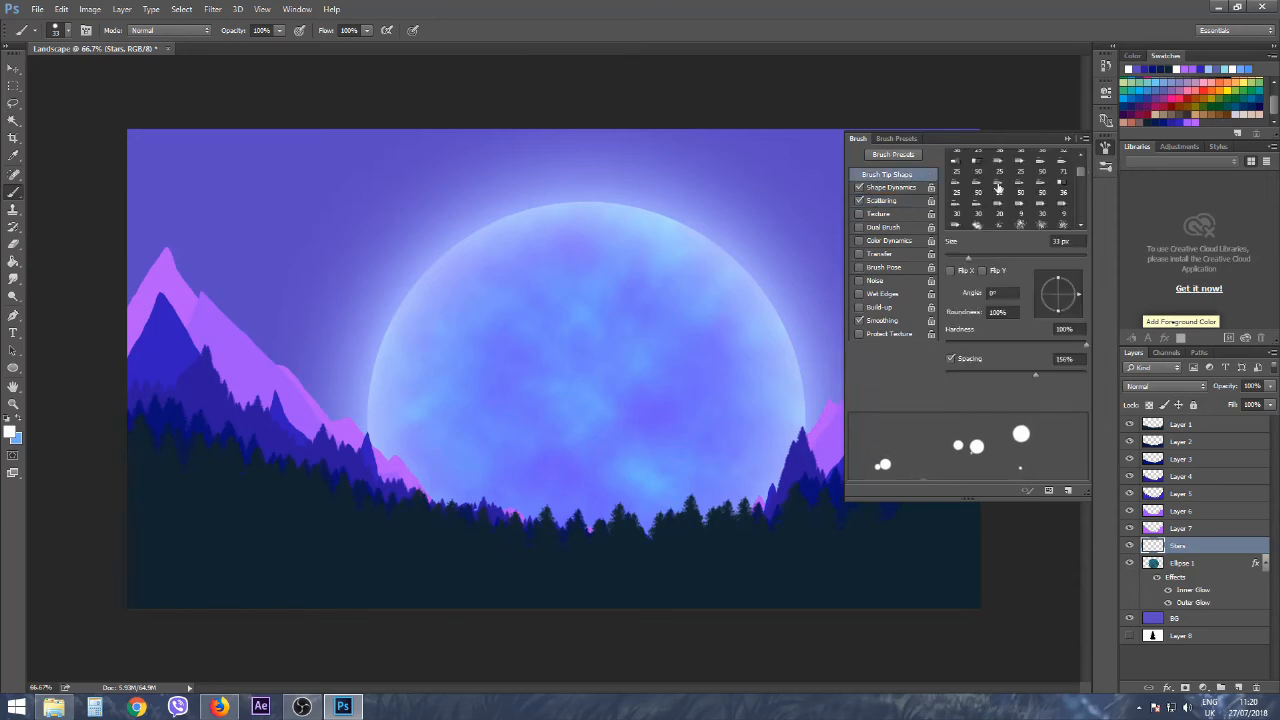
left_click_drag(961, 255, 948, 257)
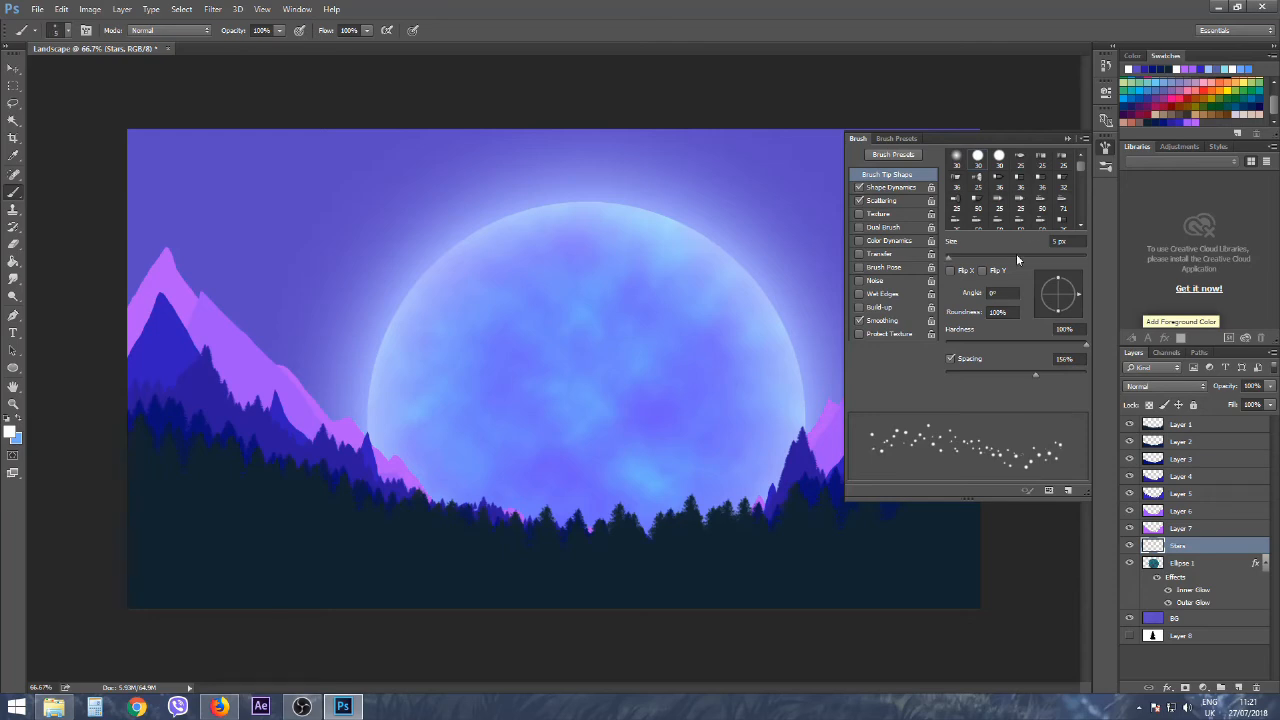
left_click_drag(1033, 377, 1051, 377)
left_click(1066, 137)
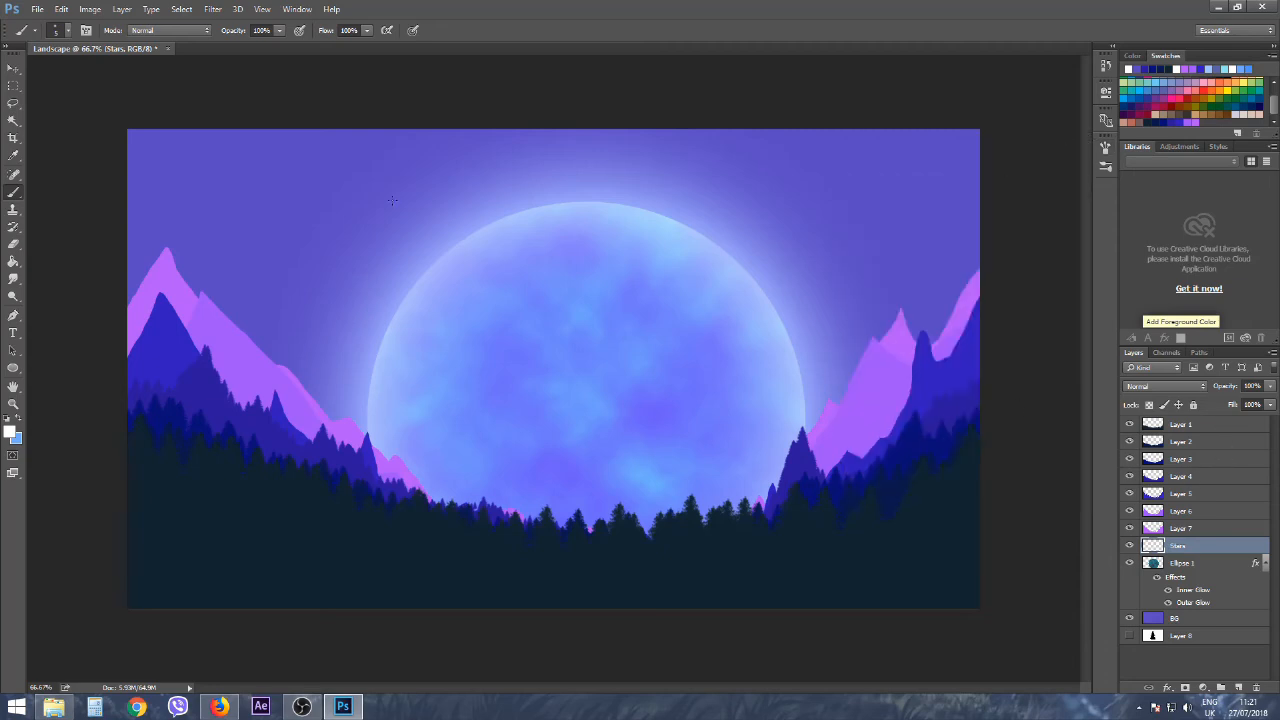
Try star strokes across the upper sky on the Stars layer and undo them.
mouse_move(214, 174)
left_mouse_down()
mouse_move(149, 159)
mouse_move(133, 180)
mouse_move(289, 204)
left_mouse_up()
key("ctrl+z")
left_click_drag(141, 150, 800, 135)
key("ctrl+z")
Widen the star brush's spacing further, review its Shape Dynamics and put away the brush settings.
left_click(86, 30)
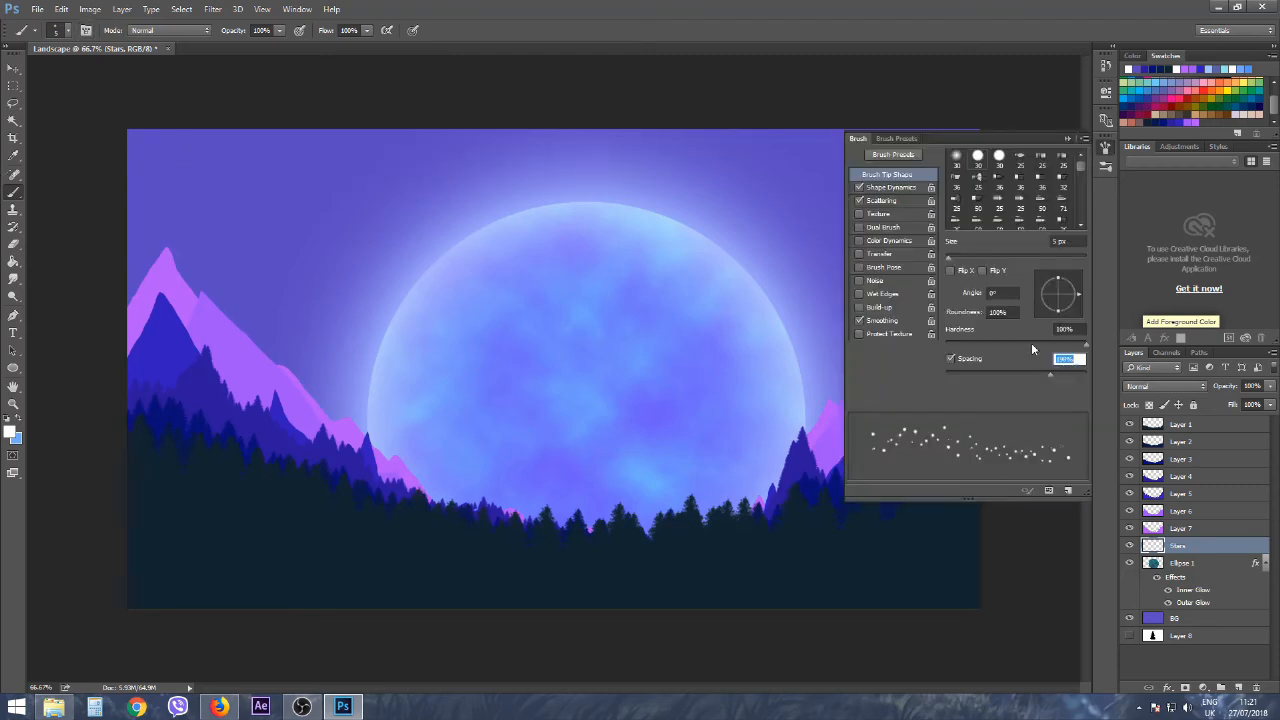
left_click_drag(1050, 374, 1072, 373)
left_click(893, 187)
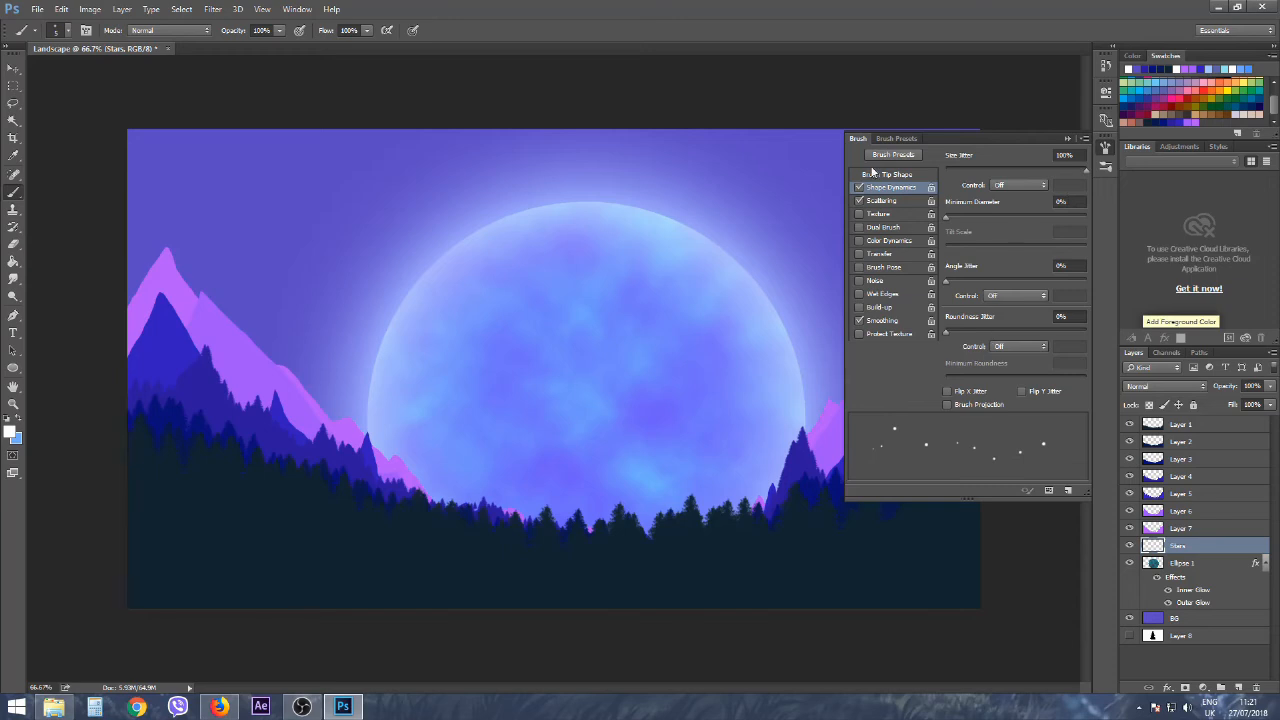
left_click(1068, 138)
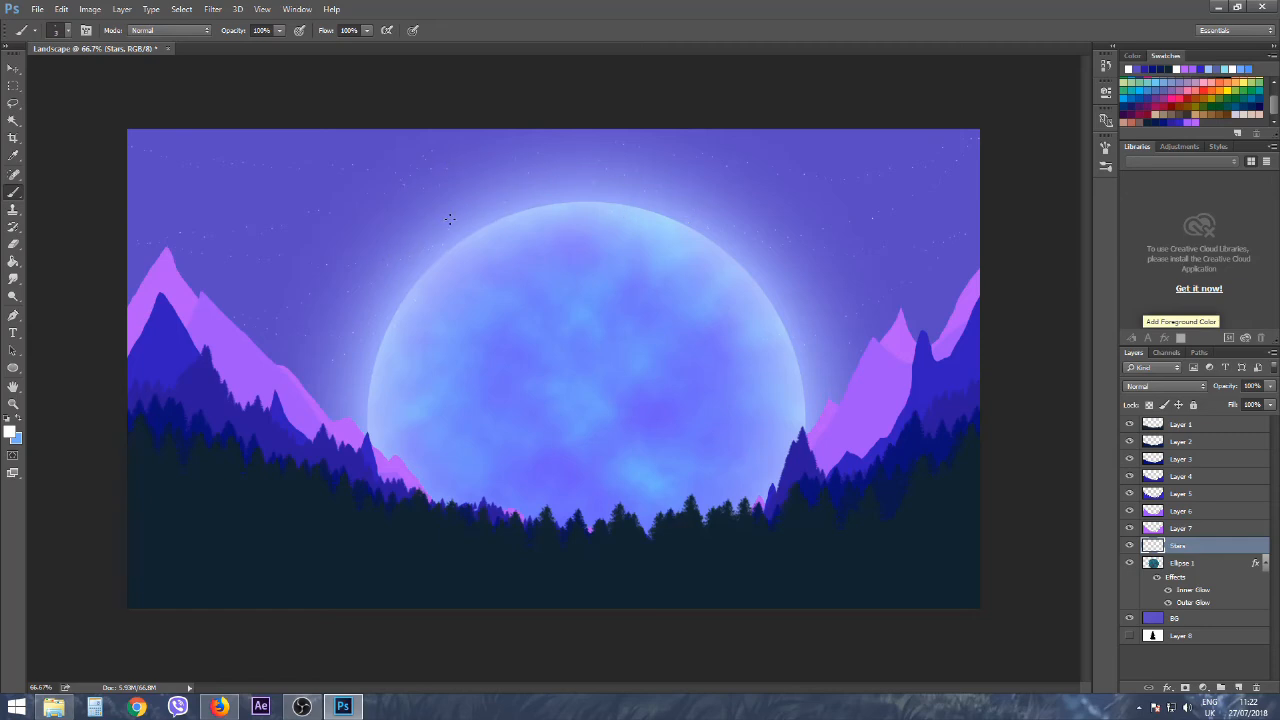
Set the star brush size to 5 px, undo the trial stroke and scatter stars across the whole sky on the Stars layer.
left_click(57, 31)
left_click(142, 55)
left_click_drag(142, 55, 88, 55)
type("5")
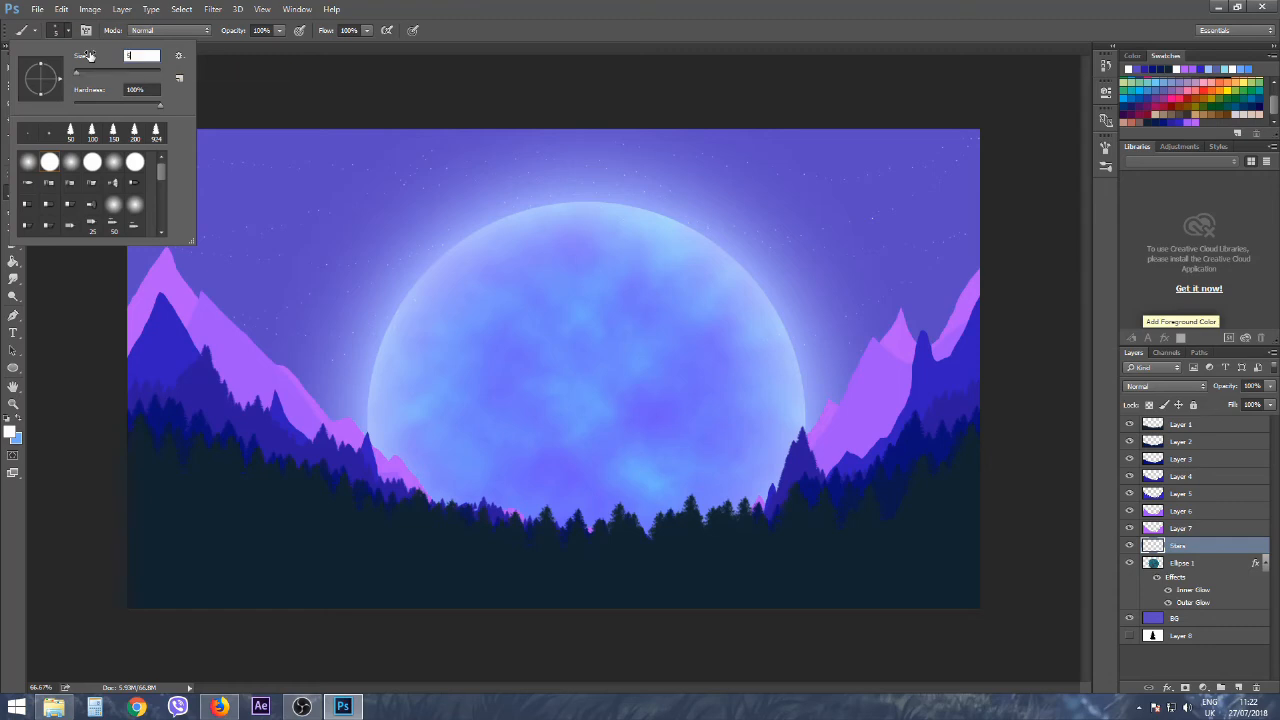
key("Return")
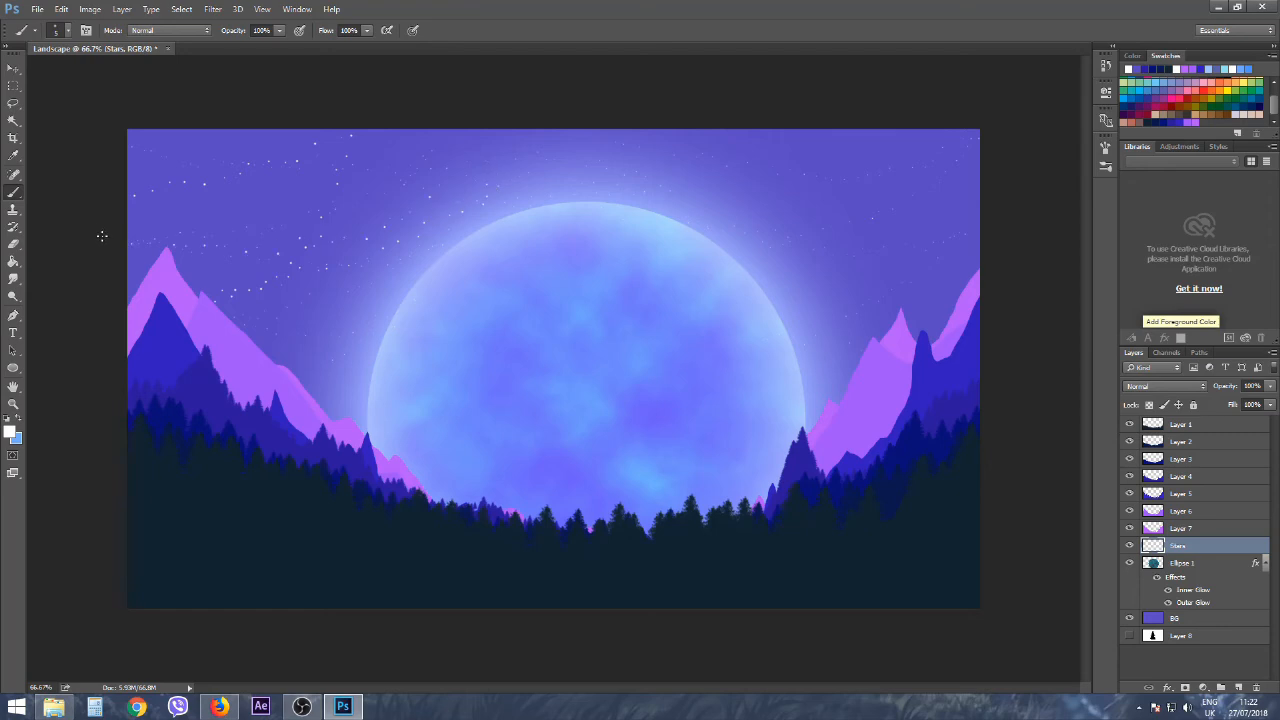
key("ctrl+z")
mouse_move(125, 203)
left_mouse_down()
mouse_move(225, 213)
mouse_move(342, 191)
left_mouse_up()
Erase the stars that overlap the moon on the Stars layer with an enlarged round Eraser.
left_click(15, 246)
left_click(69, 31)
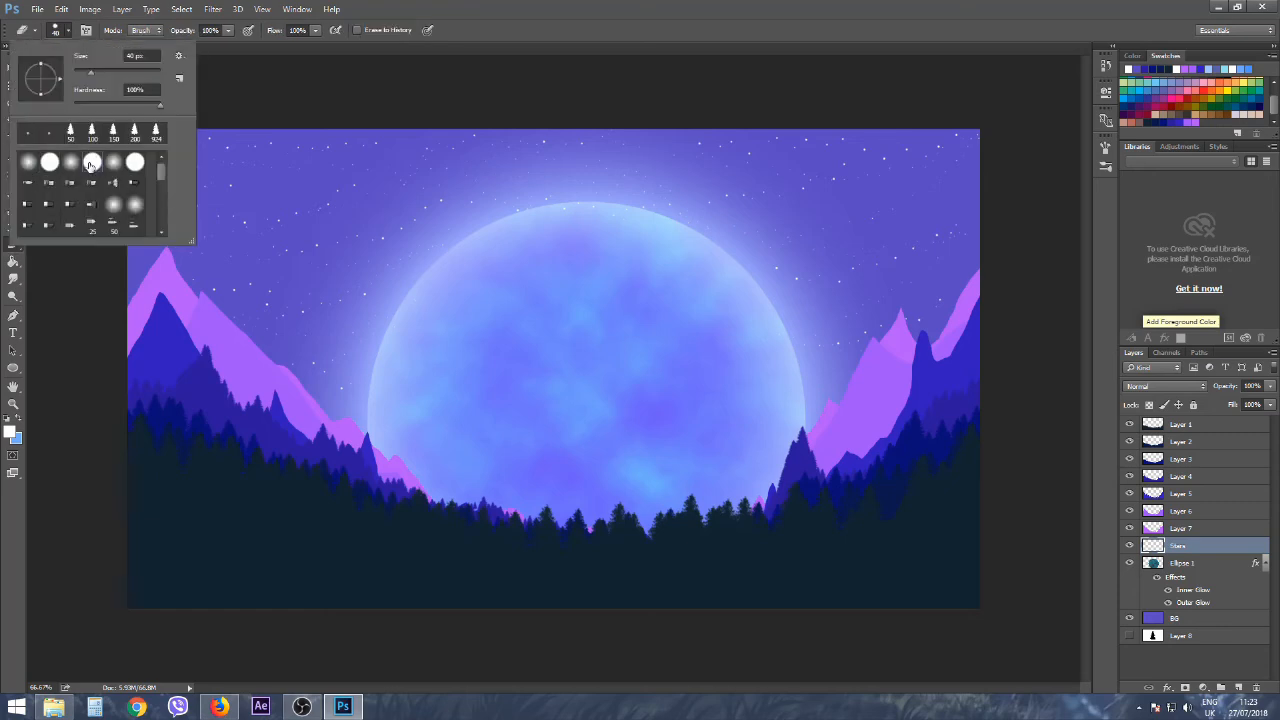
left_click_drag(98, 73, 101, 73)
left_click(414, 333)
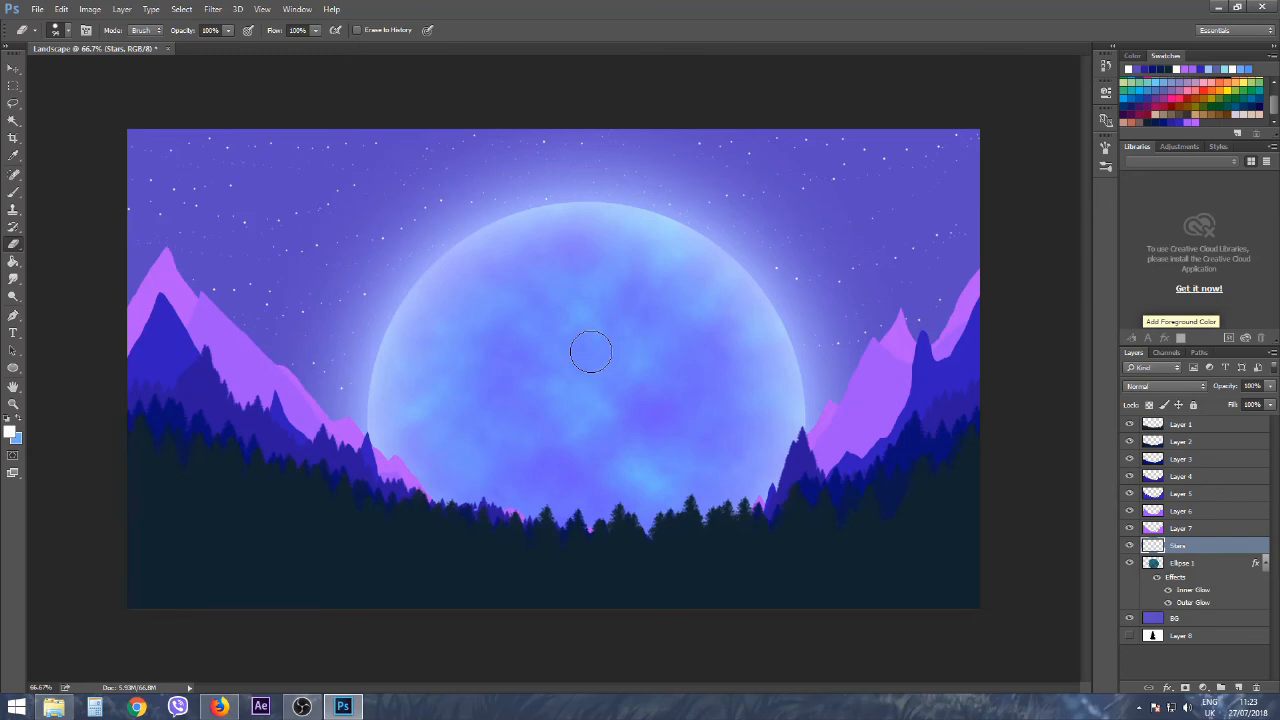
Add a new layer named Clouds above the Stars layer and fill it with the Clouds render filter.
left_click(122, 9)
left_click(330, 24)
type("Clouds")
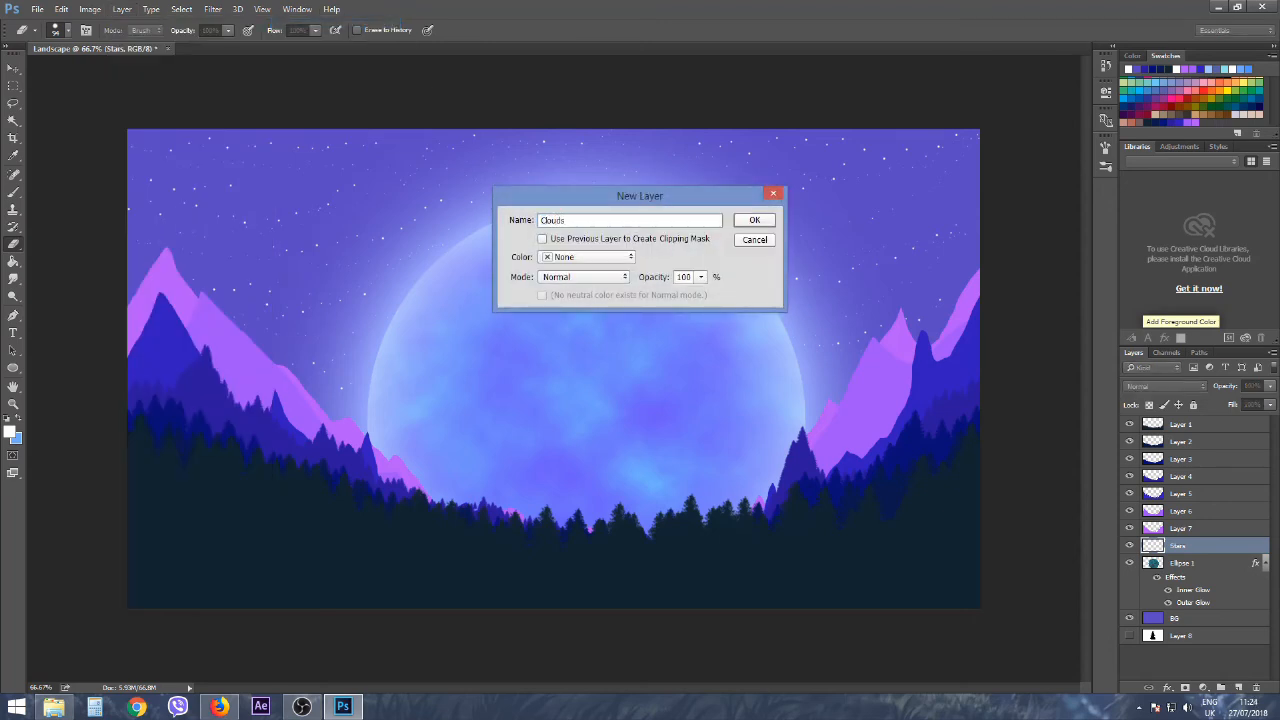
key("Return")
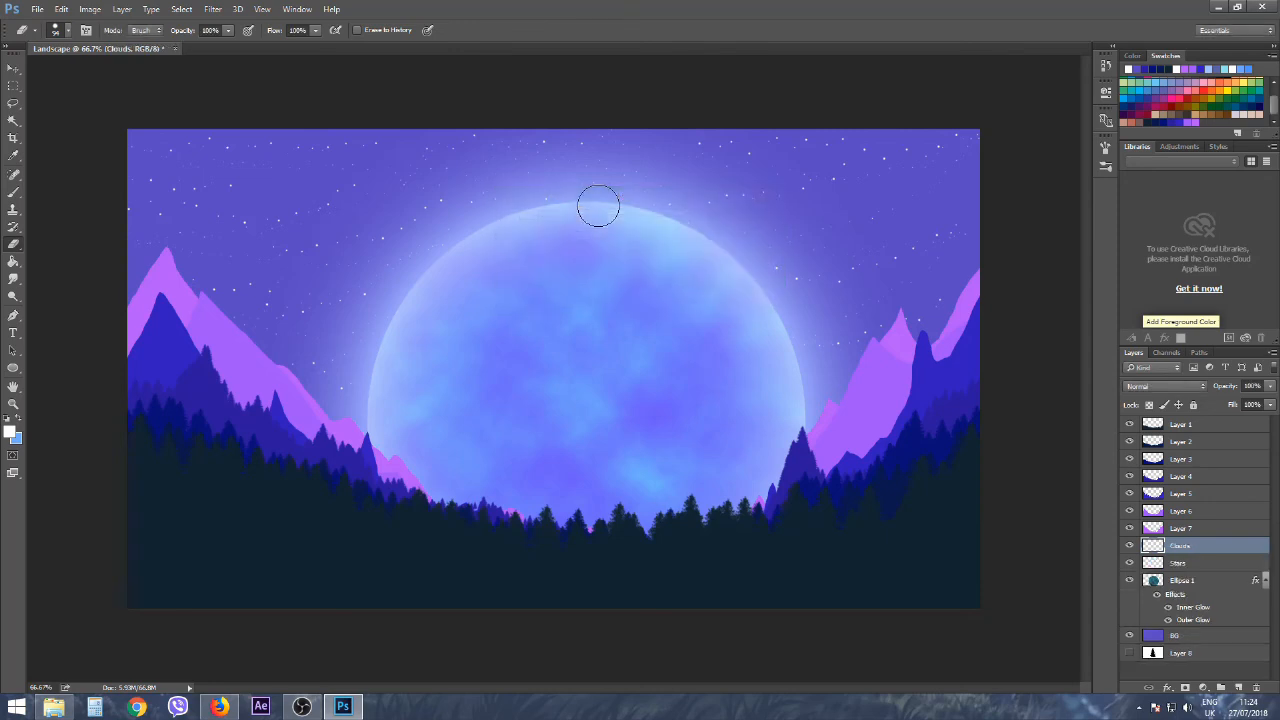
key("m")
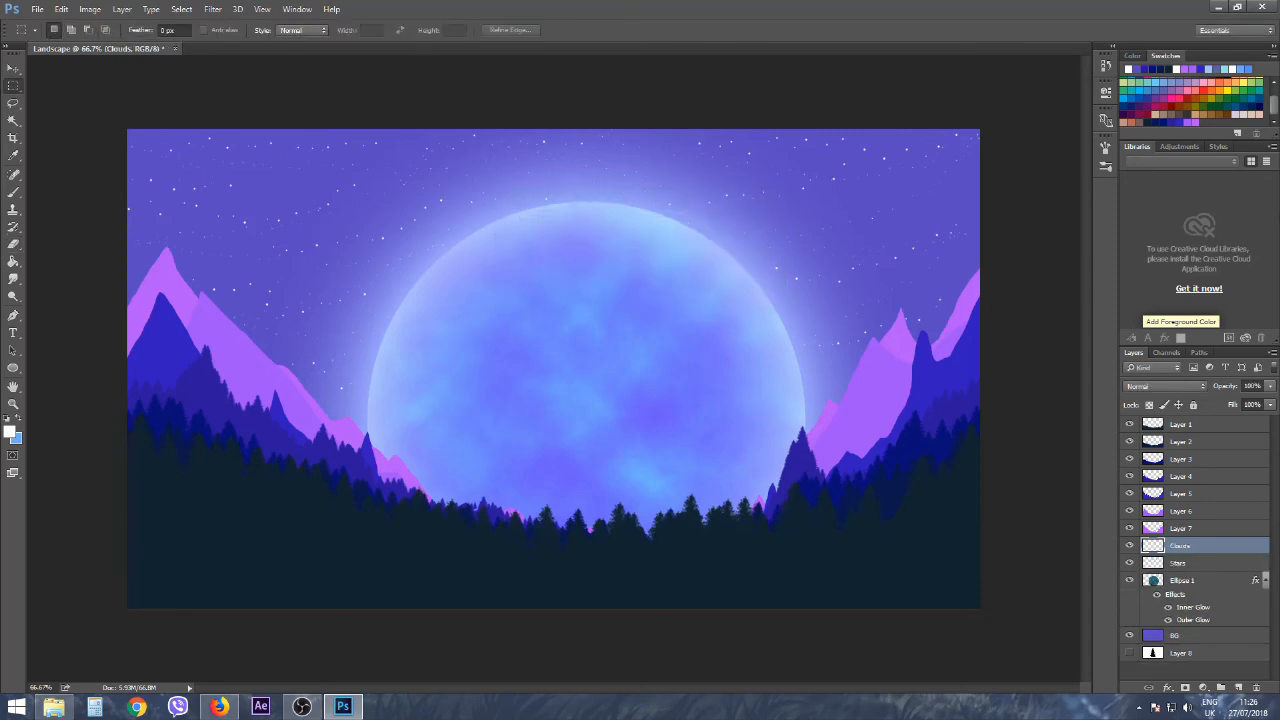
left_click(213, 9)
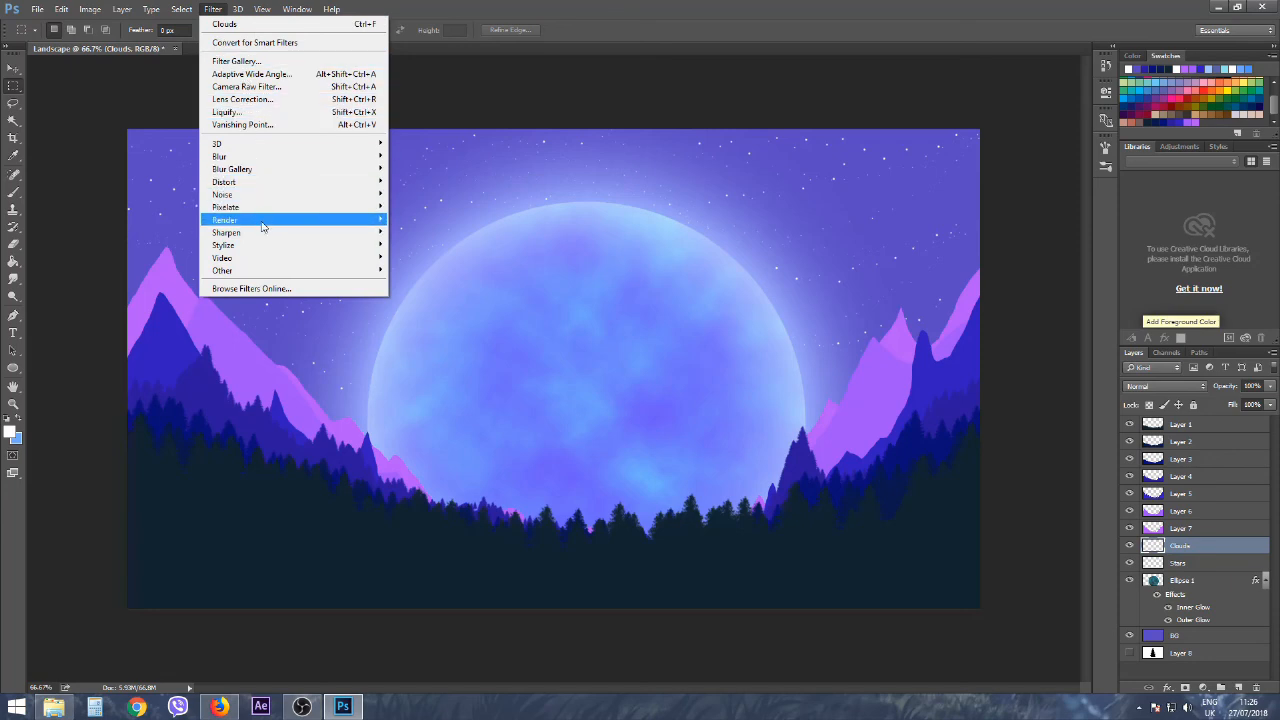
mouse_move(266, 221)
left_click(412, 263)
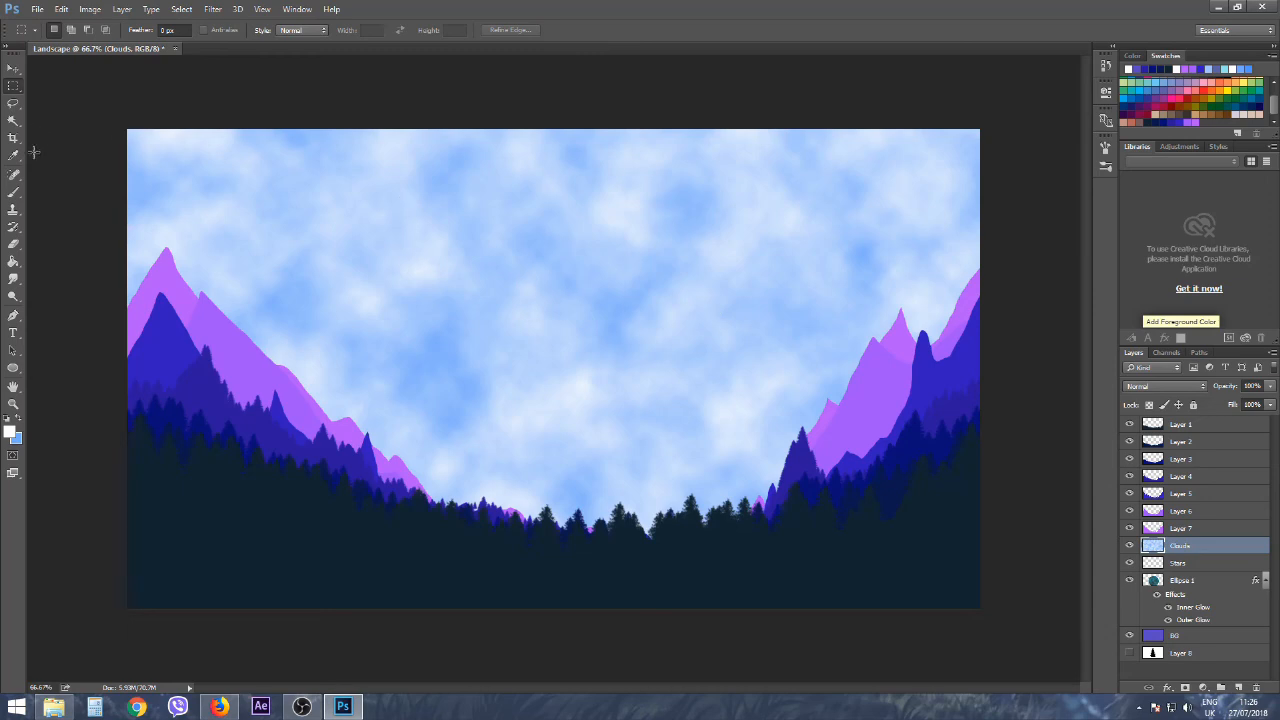
Erase broad sweeping bands from the Clouds layer with a large soft Eraser, leaving thin wispy clouds across the sky and moon.
left_click(19, 243)
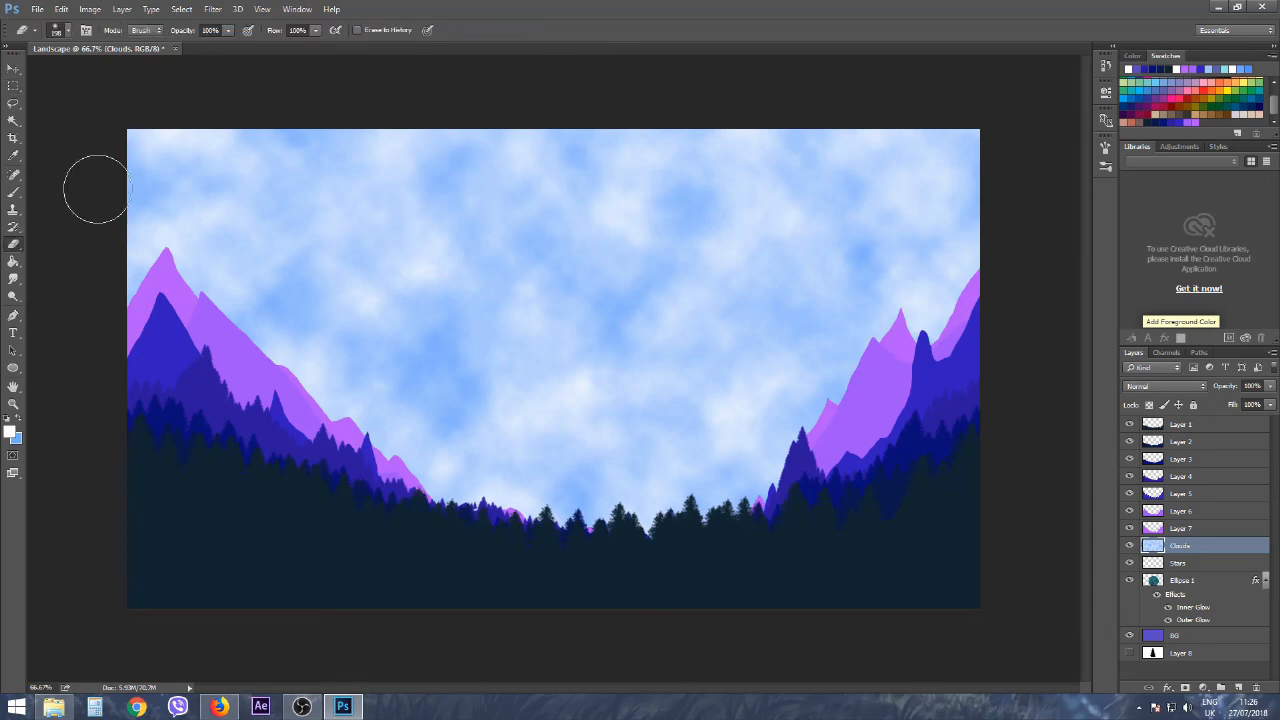
mouse_move(1023, 229)
left_mouse_down()
mouse_move(931, 179)
mouse_move(840, 170)
mouse_move(571, 236)
mouse_move(397, 260)
mouse_move(114, 229)
left_mouse_up()
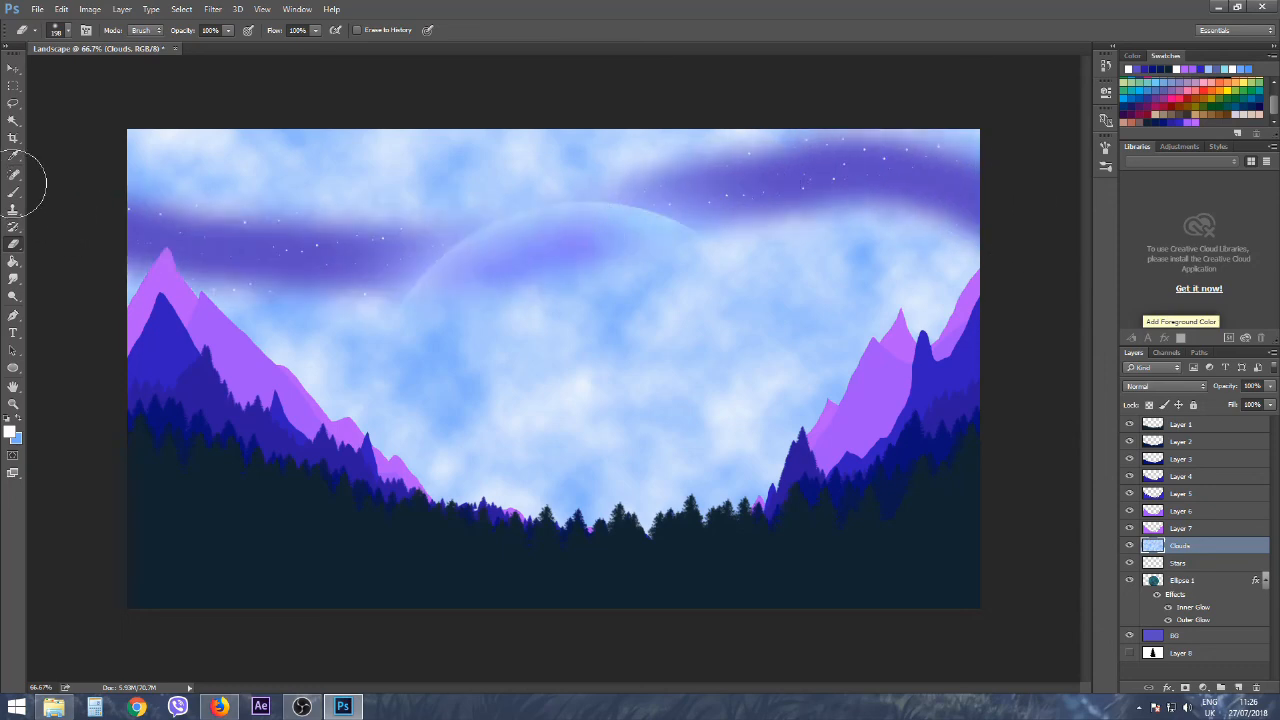
mouse_move(89, 133)
left_mouse_down()
mouse_move(281, 179)
mouse_move(432, 239)
mouse_move(515, 251)
mouse_move(679, 239)
mouse_move(776, 270)
mouse_move(984, 300)
mouse_move(1029, 355)
mouse_move(1015, 378)
mouse_move(775, 334)
mouse_move(691, 334)
mouse_move(441, 403)
mouse_move(271, 384)
mouse_move(112, 289)
mouse_move(176, 282)
mouse_move(231, 245)
mouse_move(480, 327)
mouse_move(743, 445)
mouse_move(903, 454)
mouse_move(1057, 411)
left_mouse_up()
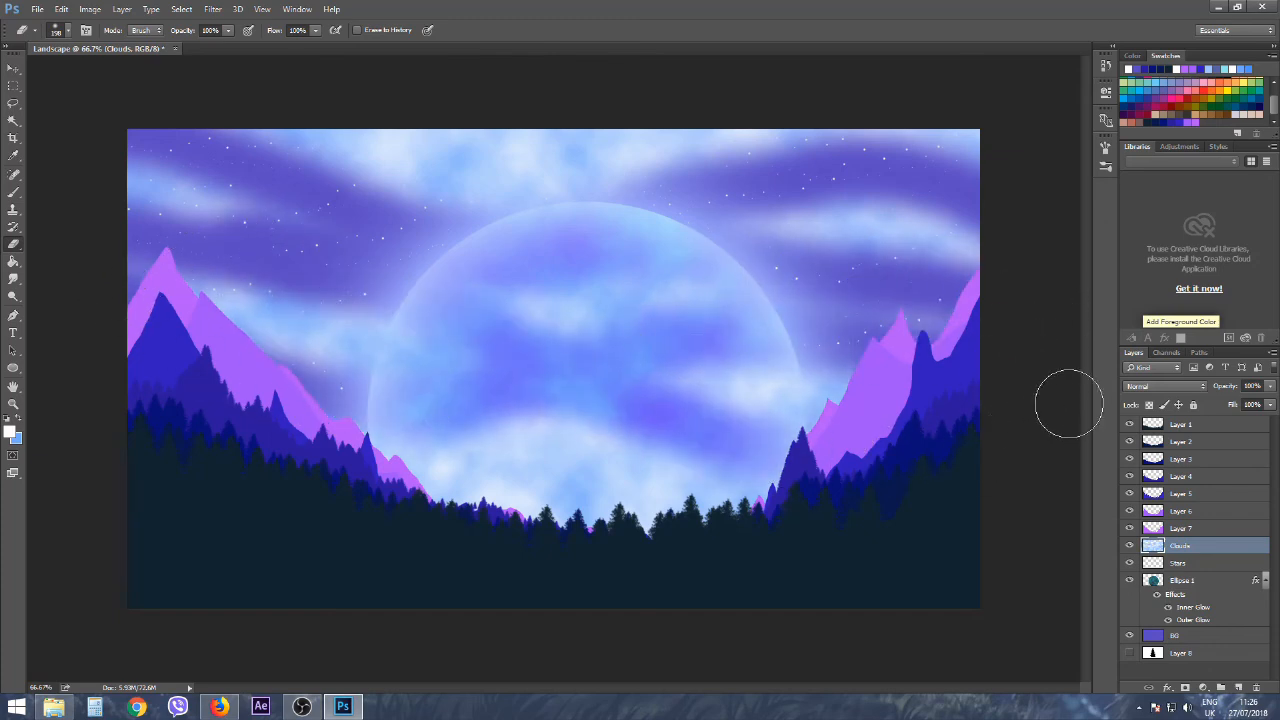
mouse_move(615, 364)
left_mouse_down()
mouse_move(391, 449)
mouse_move(109, 349)
mouse_move(457, 457)
mouse_move(878, 556)
left_mouse_up()
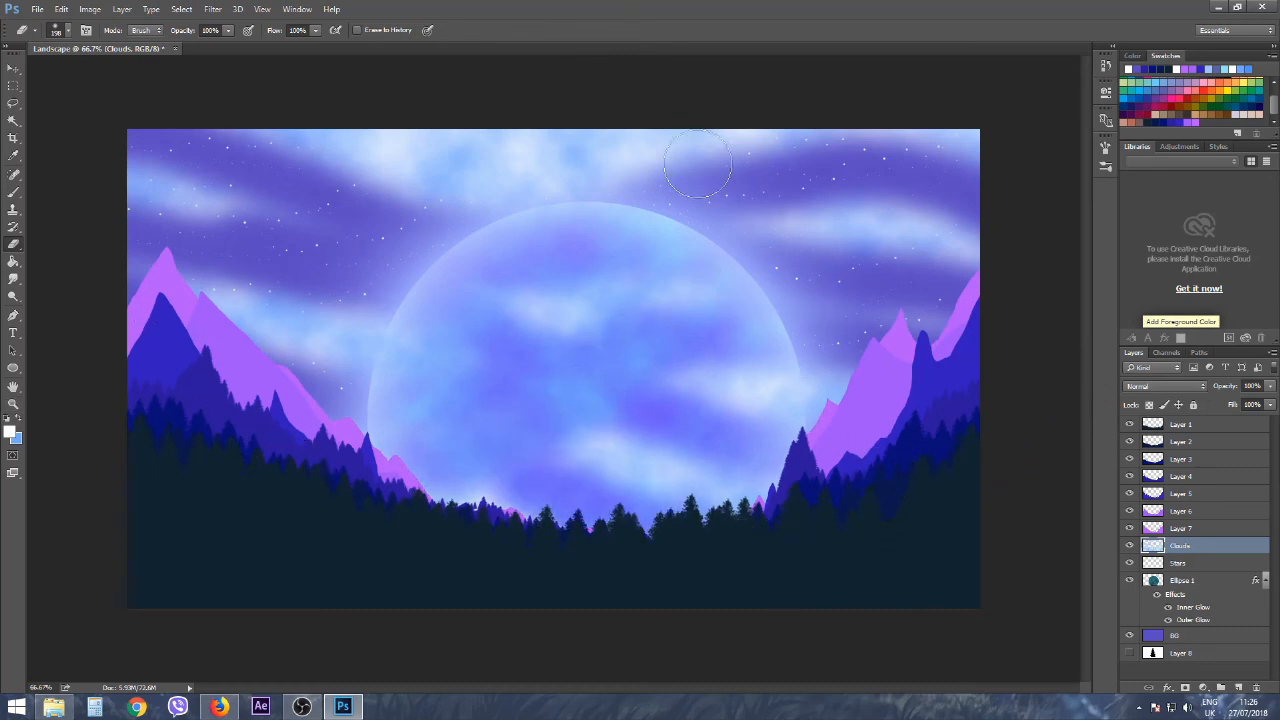
mouse_move(671, 134)
left_mouse_down()
mouse_move(637, 130)
mouse_move(367, 158)
mouse_move(120, 114)
left_mouse_up()
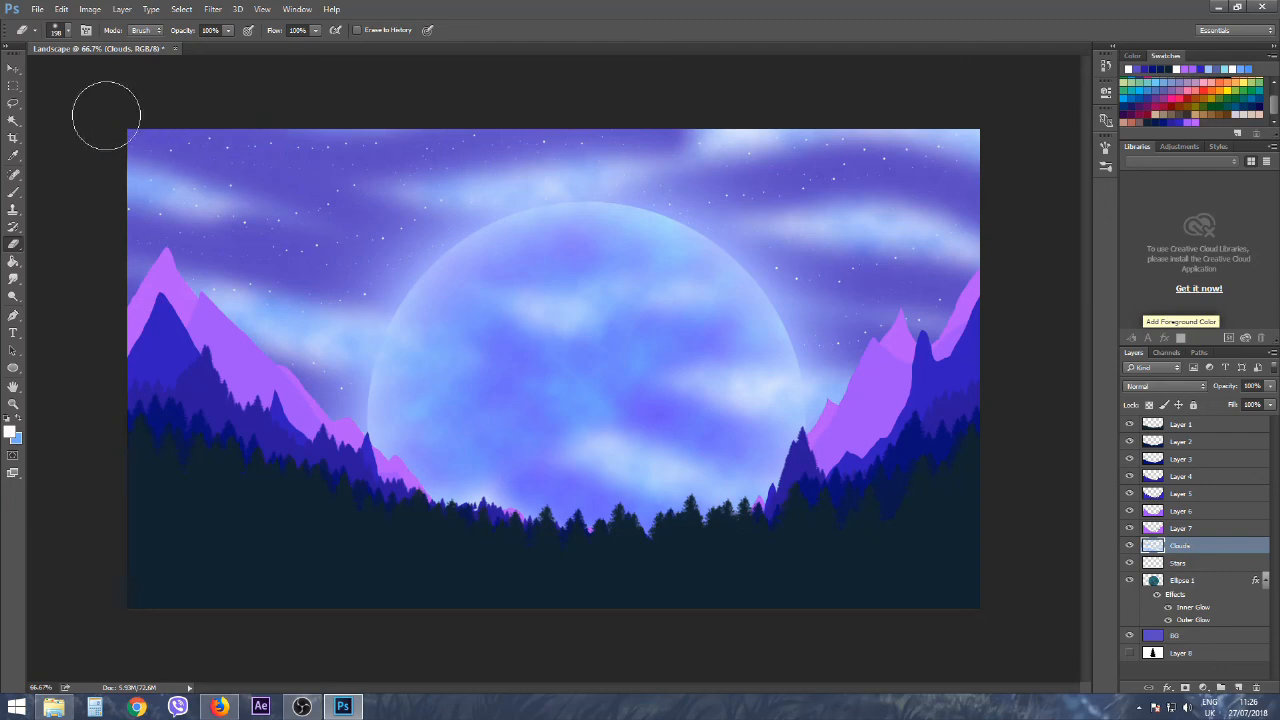
left_click_drag(523, 126, 600, 131)
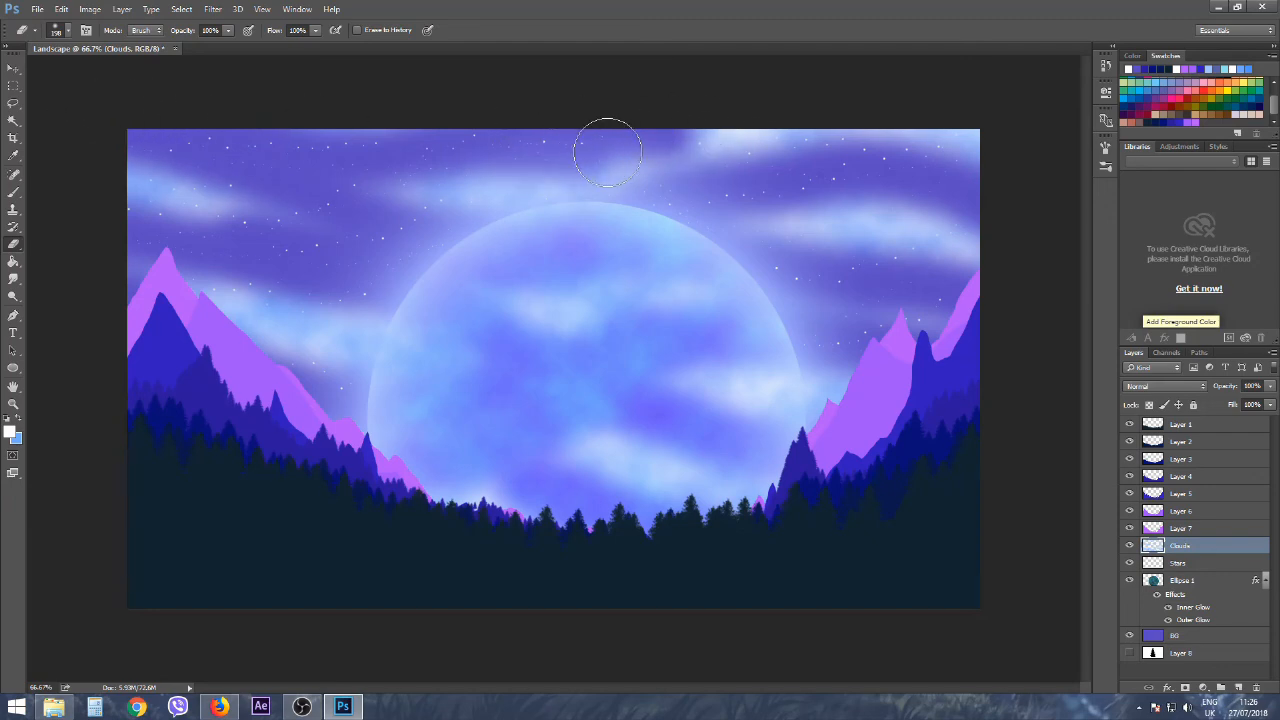
left_click_drag(704, 118, 1051, 106)
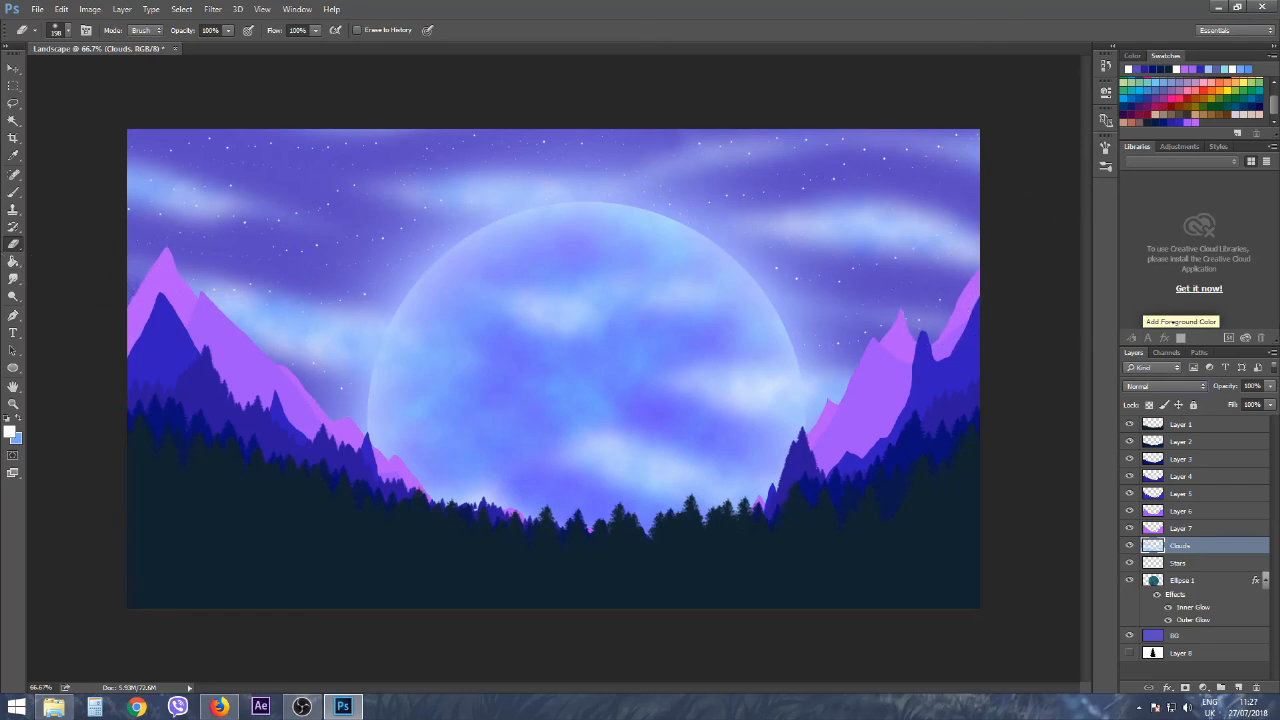
Set the Clouds layer's blend mode to Divide and smudge its clouds sideways into soft streaks with a large Smudge brush.
left_click(1138, 388)
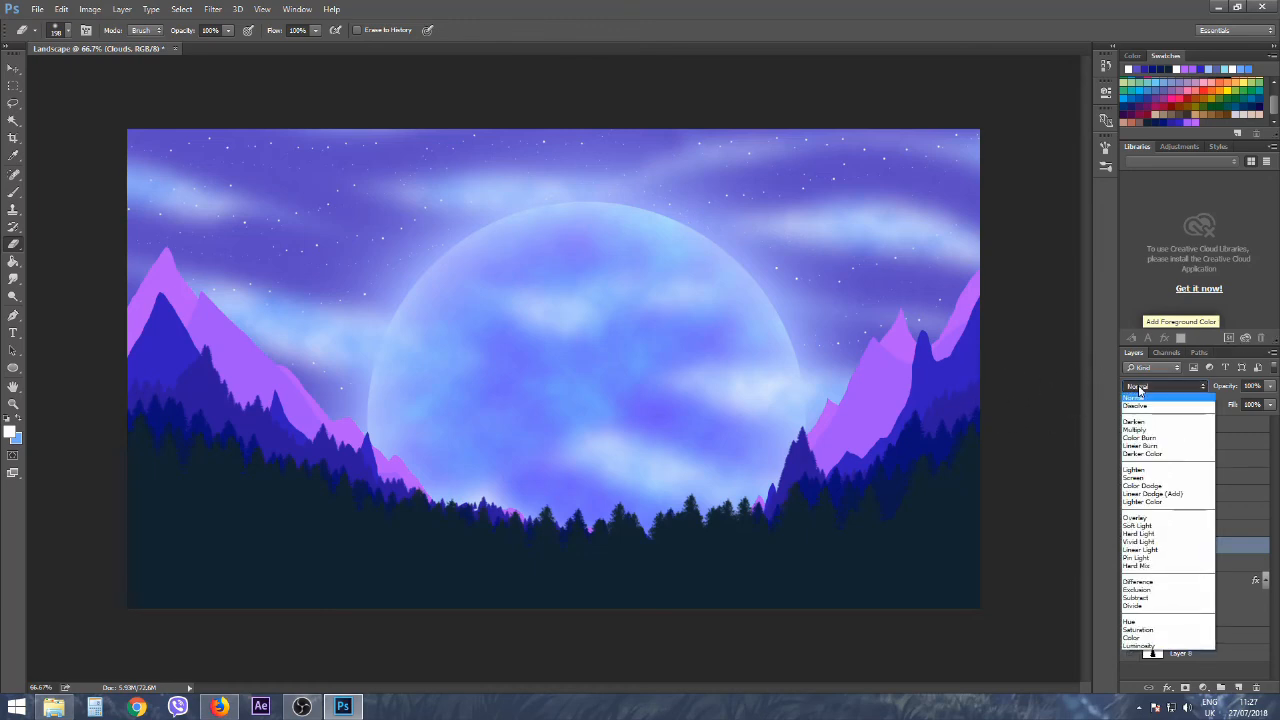
left_click(1138, 606)
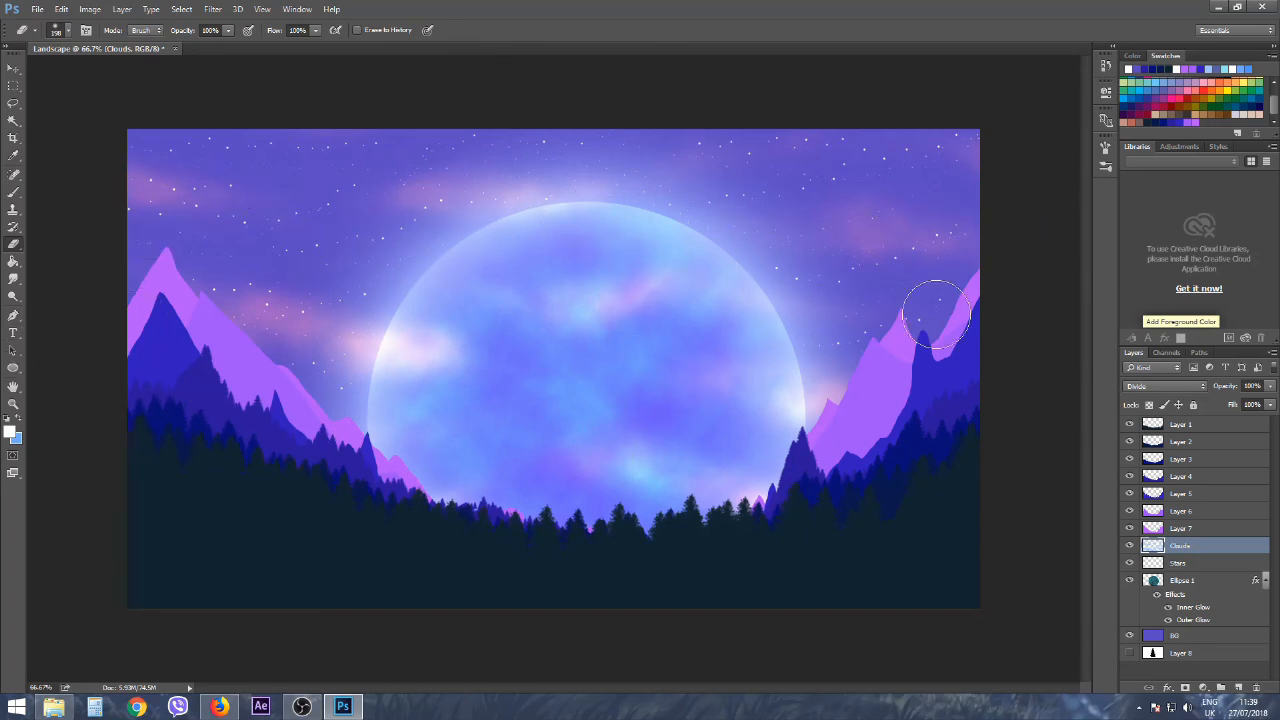
left_click(14, 281)
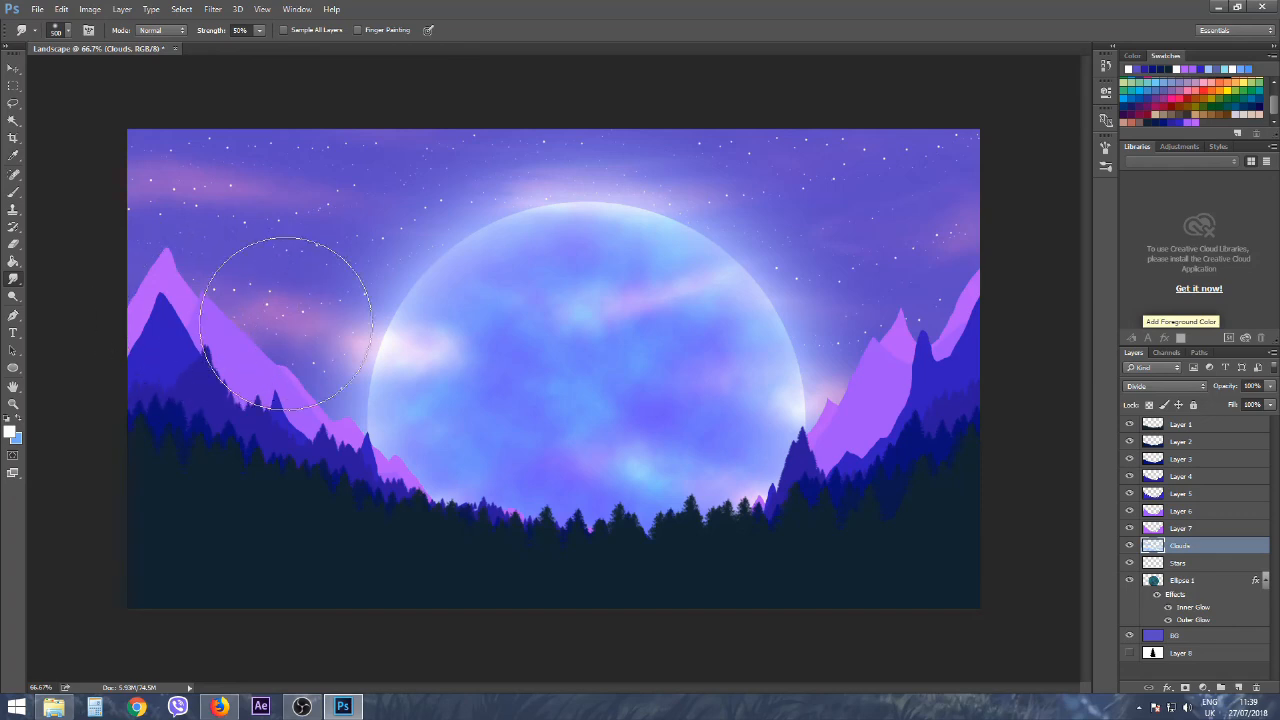
left_click_drag(302, 321, 981, 337)
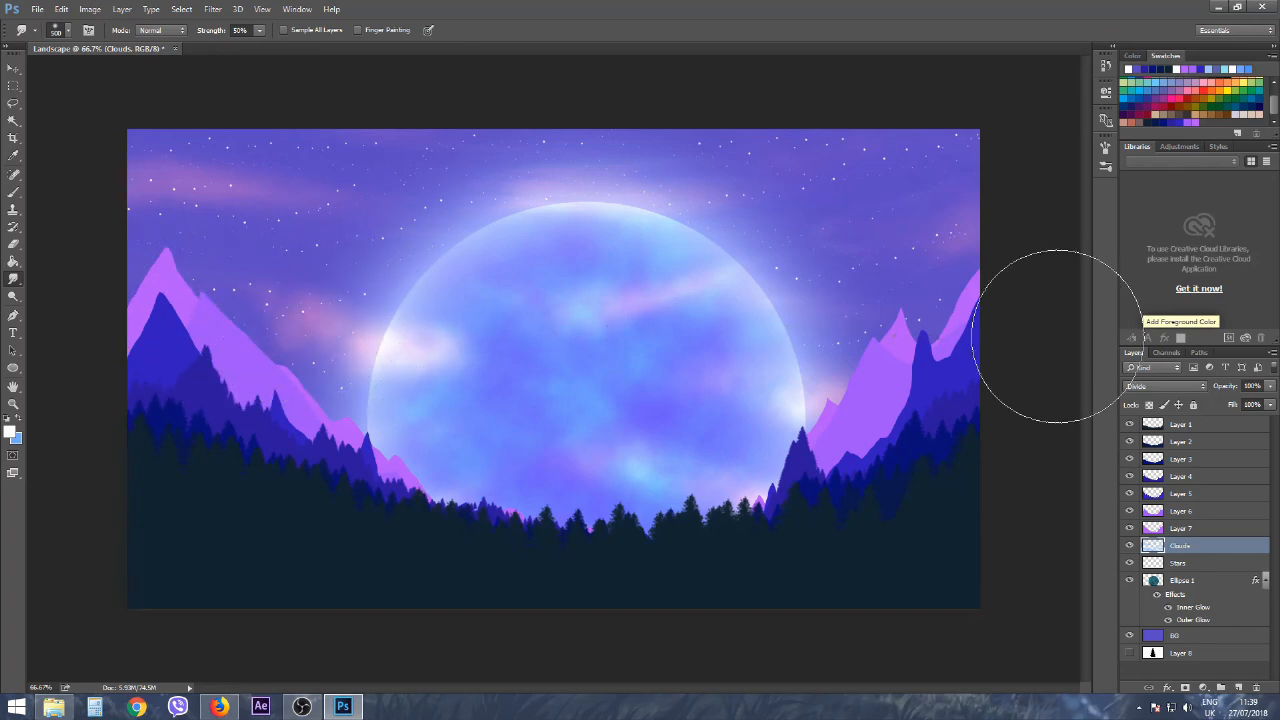